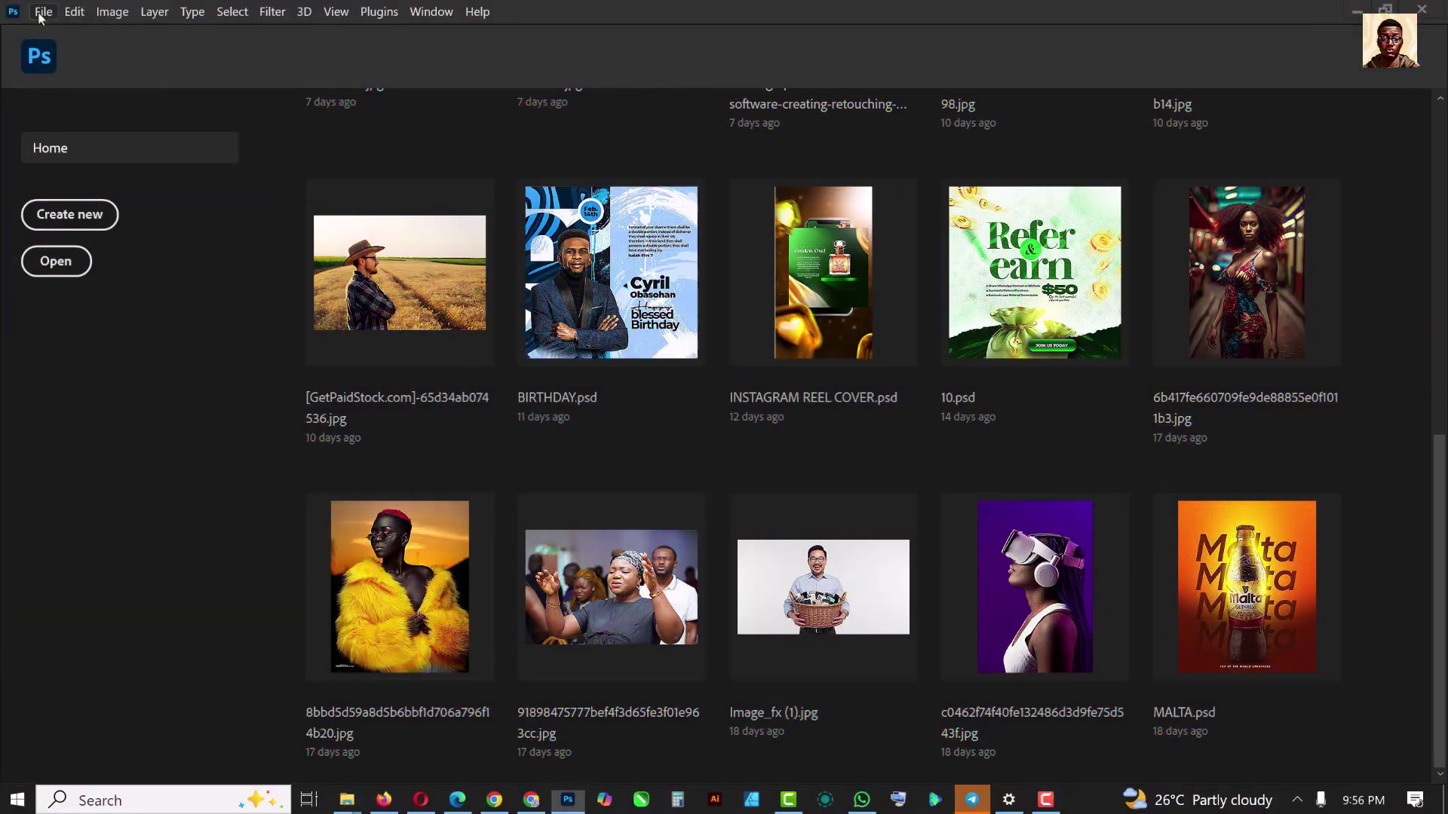
Create a 4 by 5 inch, 300 ppi RGB document named SOCIAL MEDIA FLYER with transparent background contents.
left_click(41, 12)
left_click(57, 25)
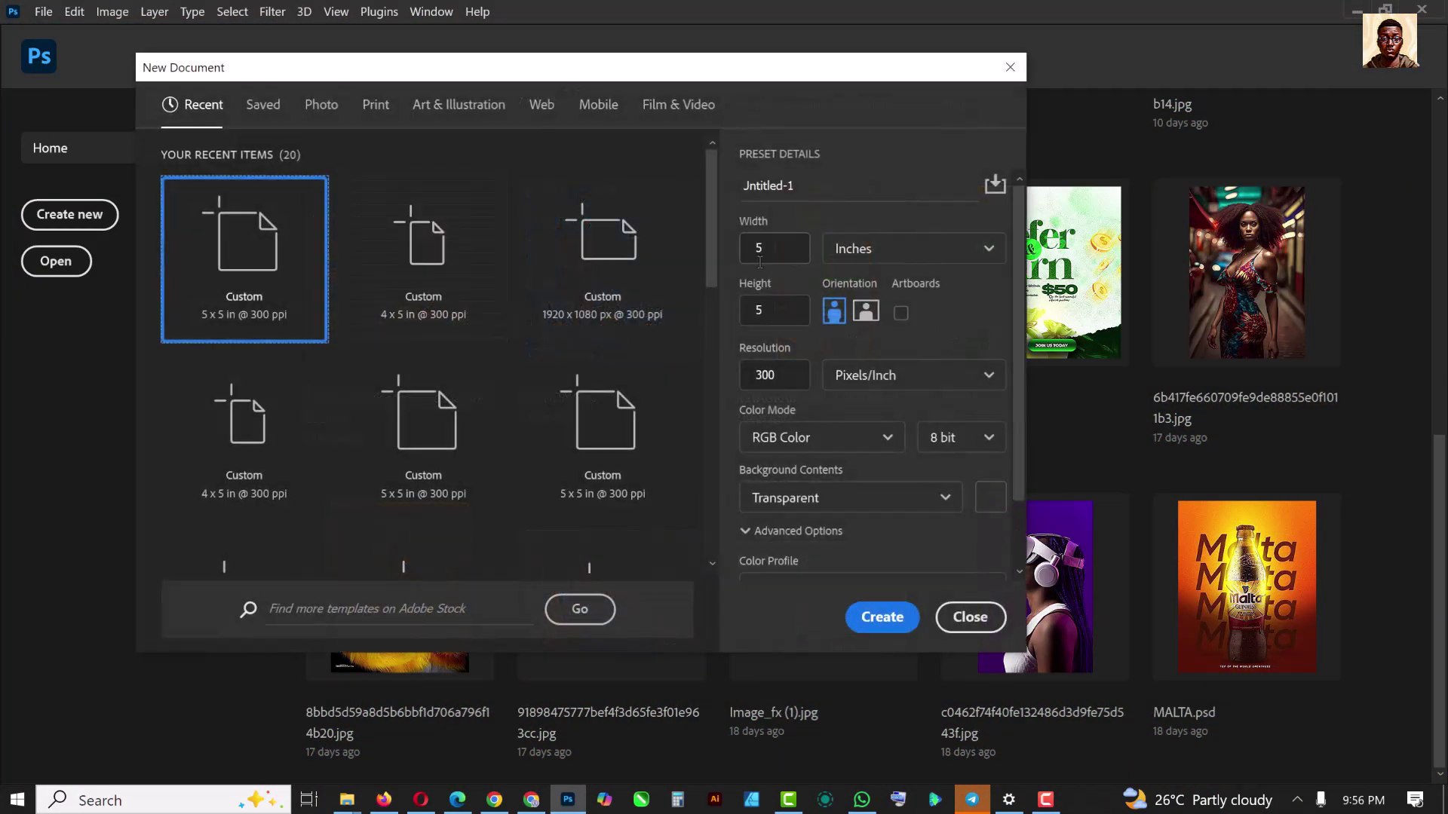
left_click(760, 251)
type("4")
key("Return")
left_click(806, 179)
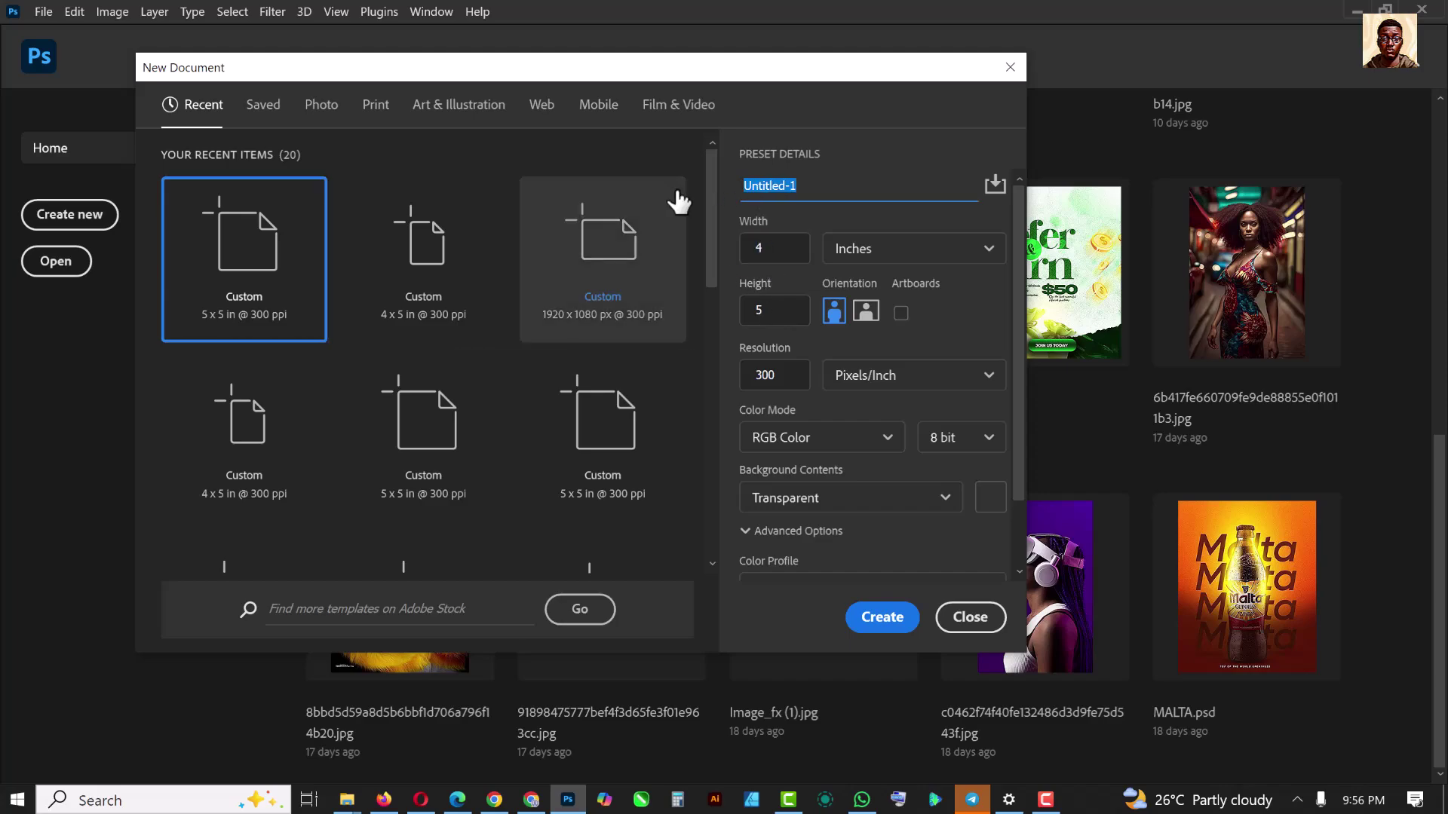
type("SOCIAL MEDIA FLYER")
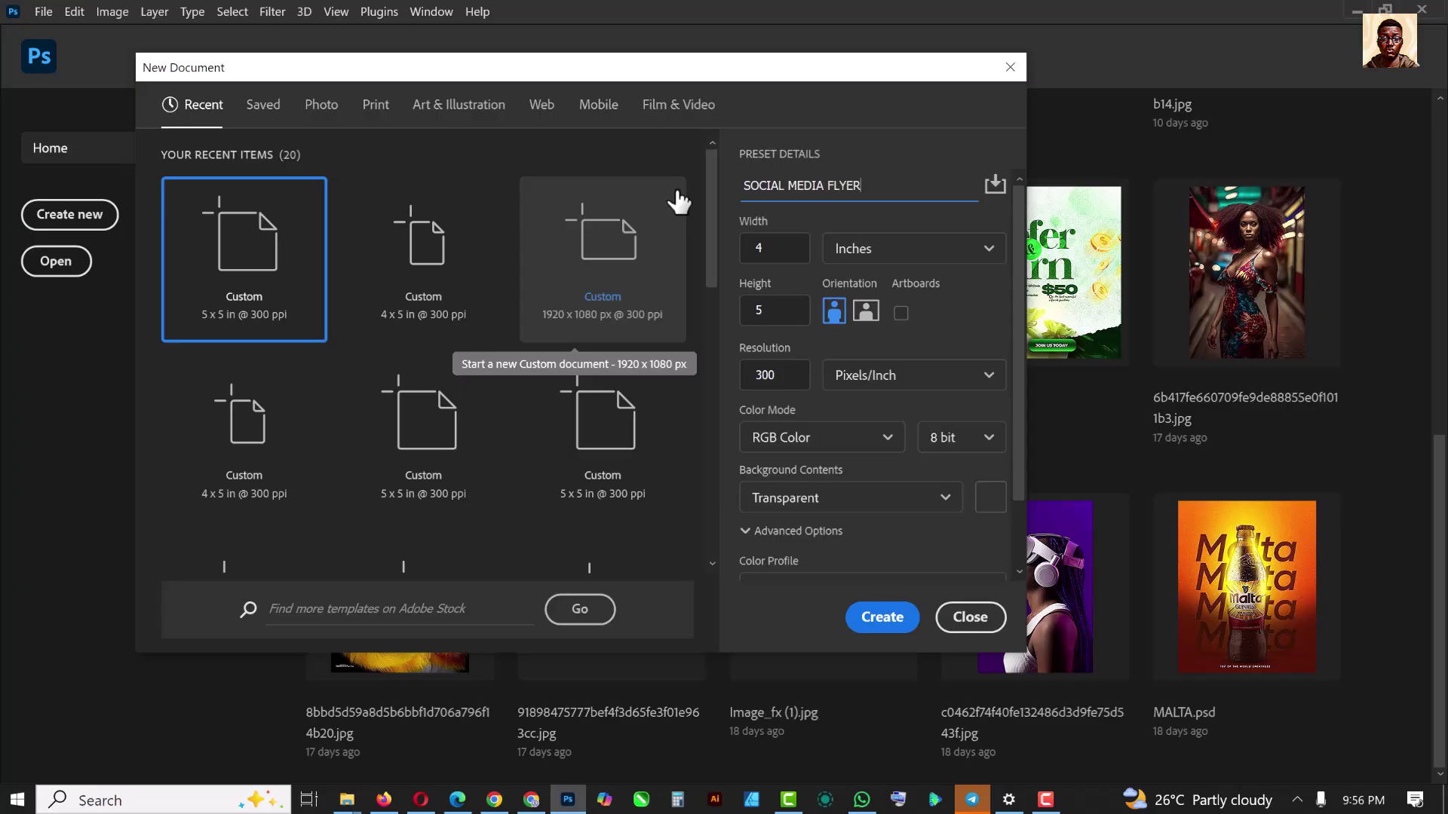
left_click(783, 375)
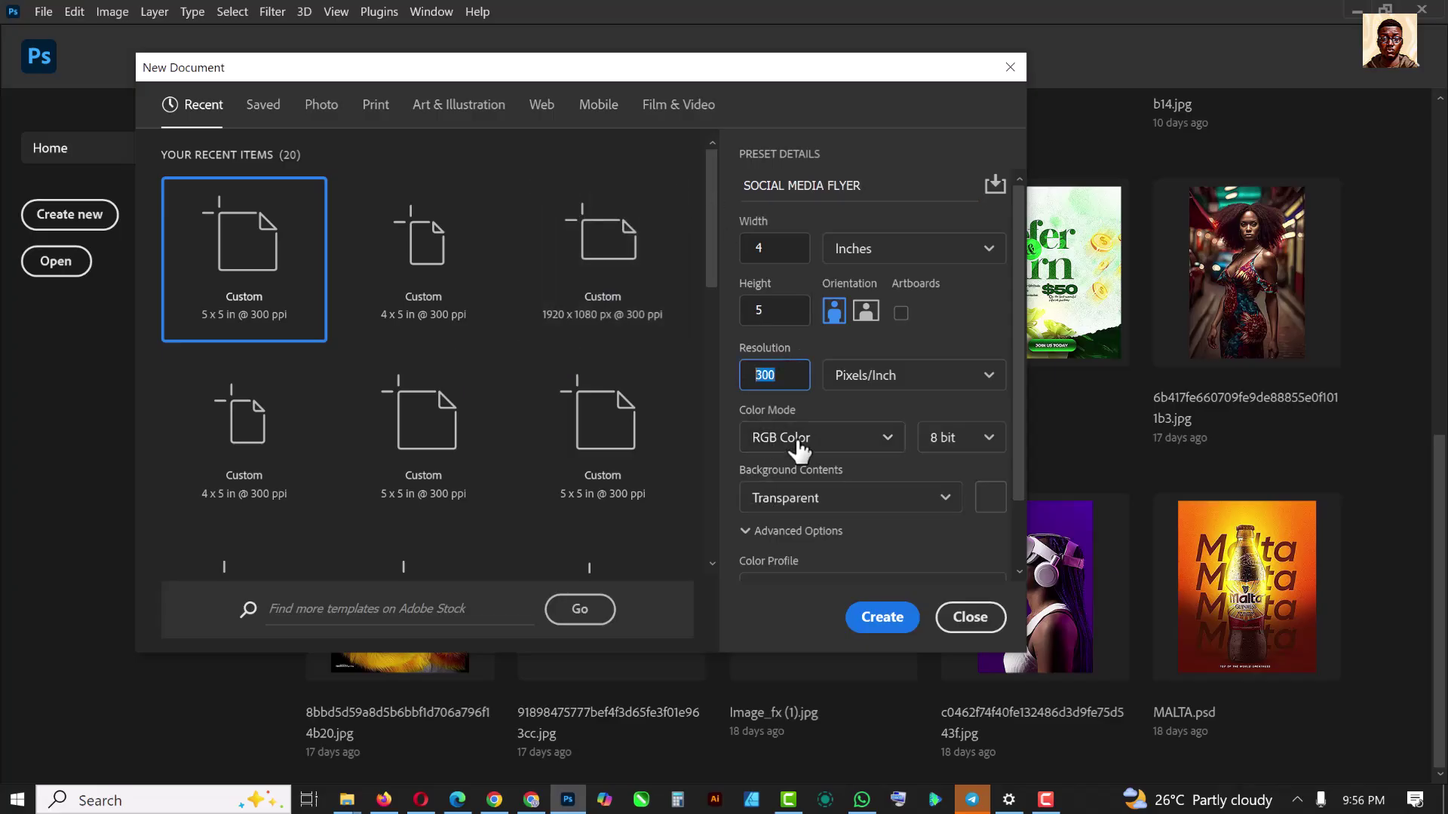
left_click(882, 623)
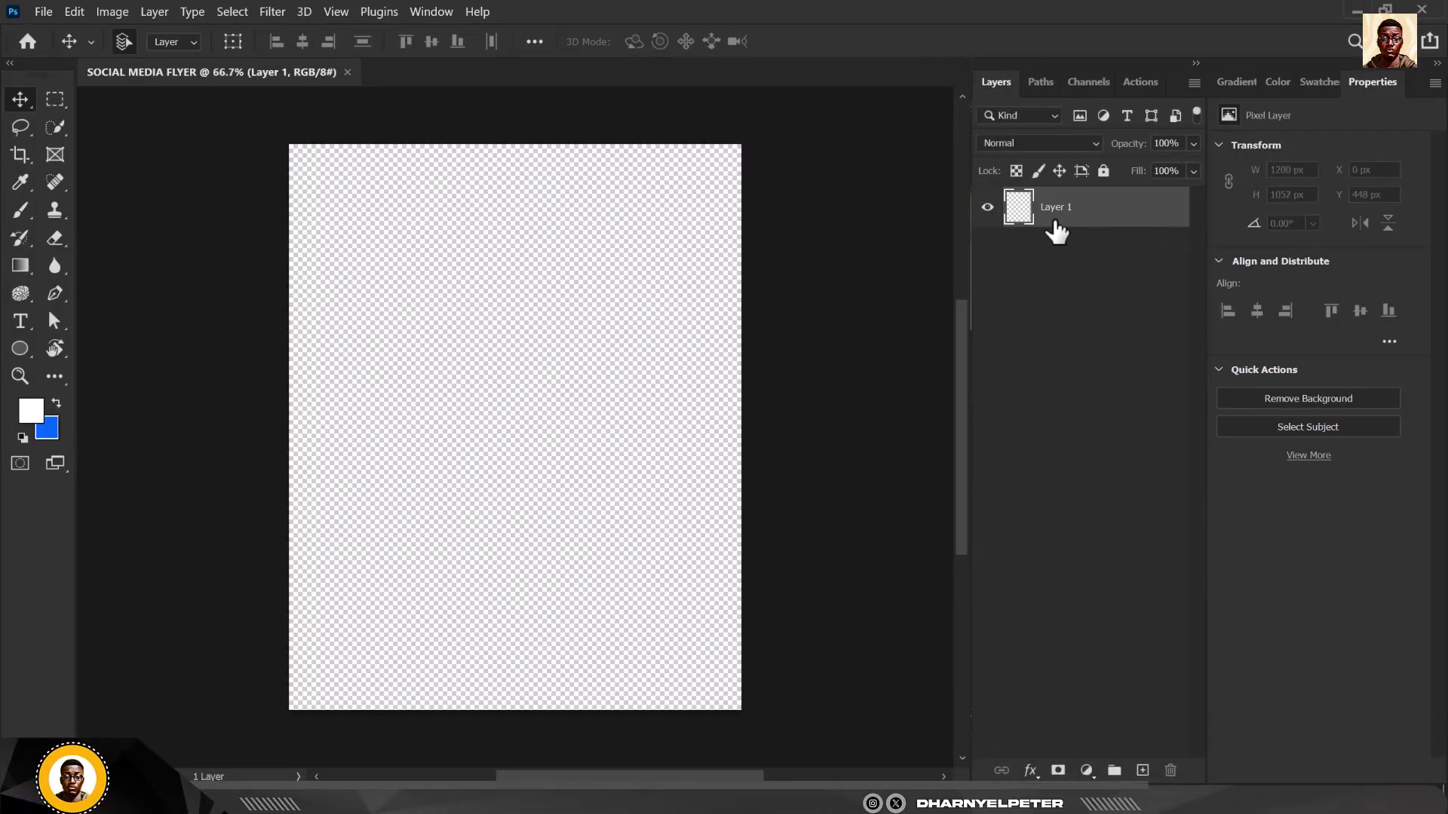
Set the foreground colour to dark red #b20000.
left_click(1086, 769)
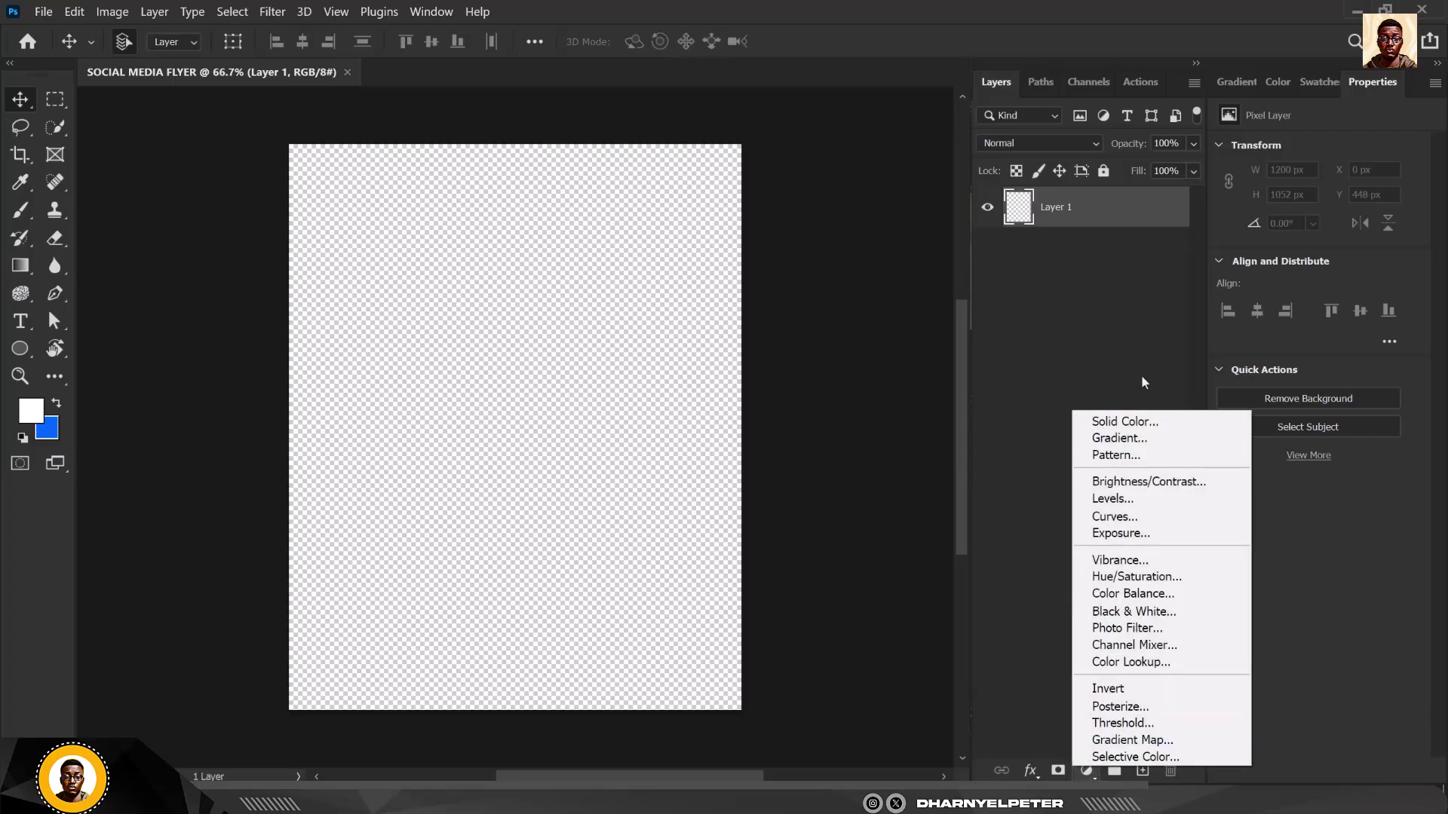
left_click(29, 417)
left_click(33, 415)
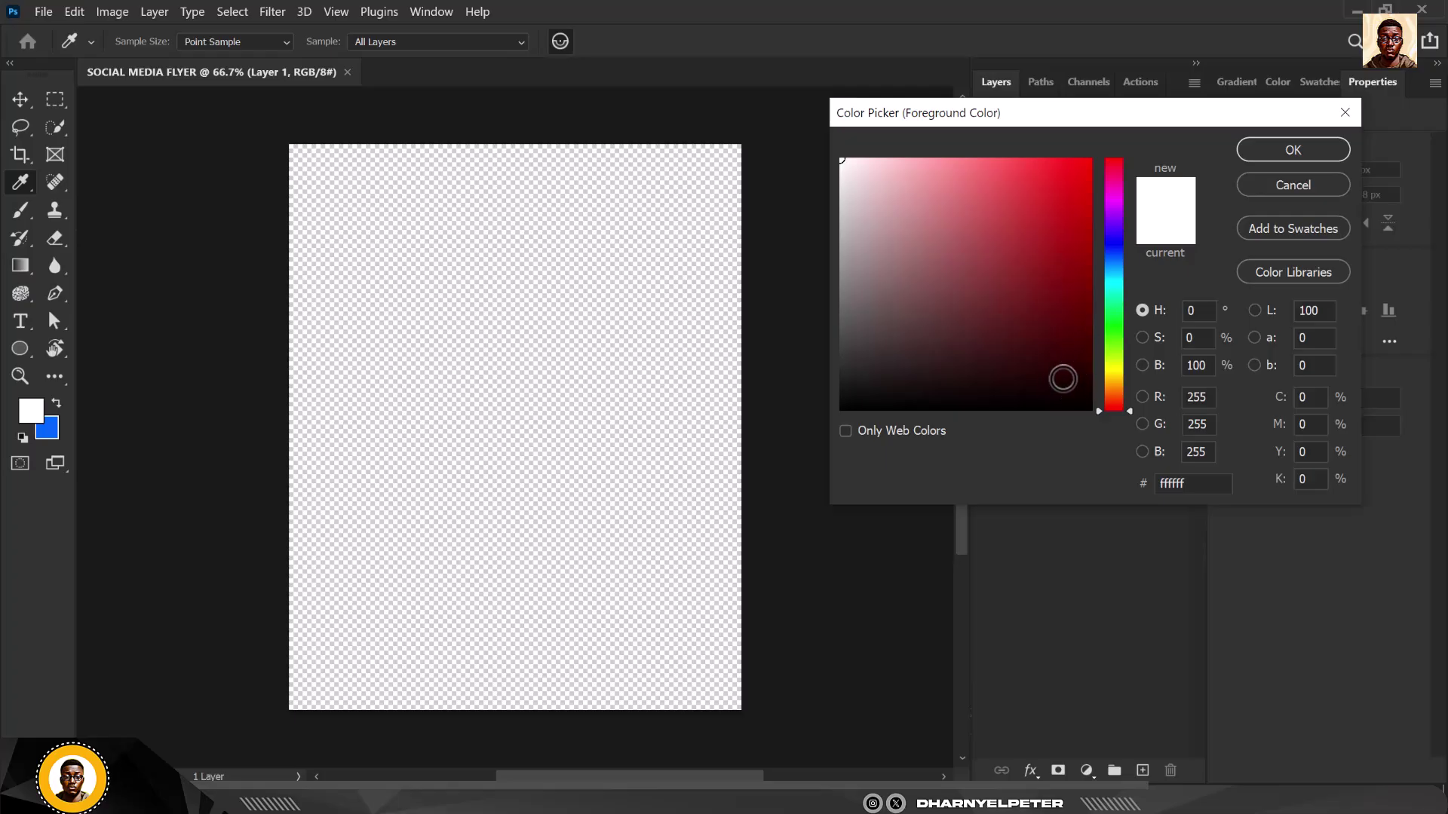
left_click(1089, 234)
left_click(1294, 151)
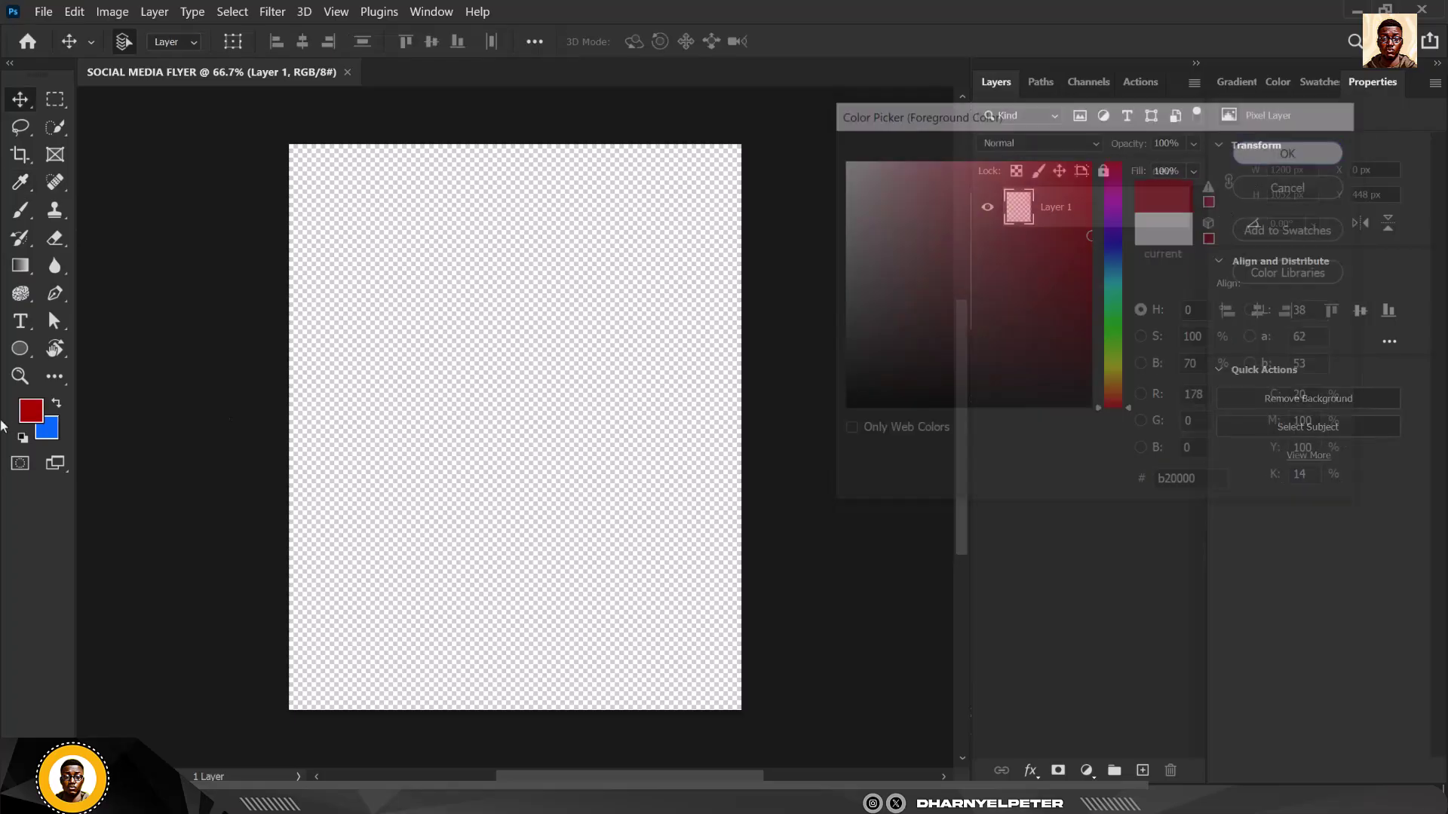
Set the background colour to a bright yellow-orange at full brightness.
left_click(50, 432)
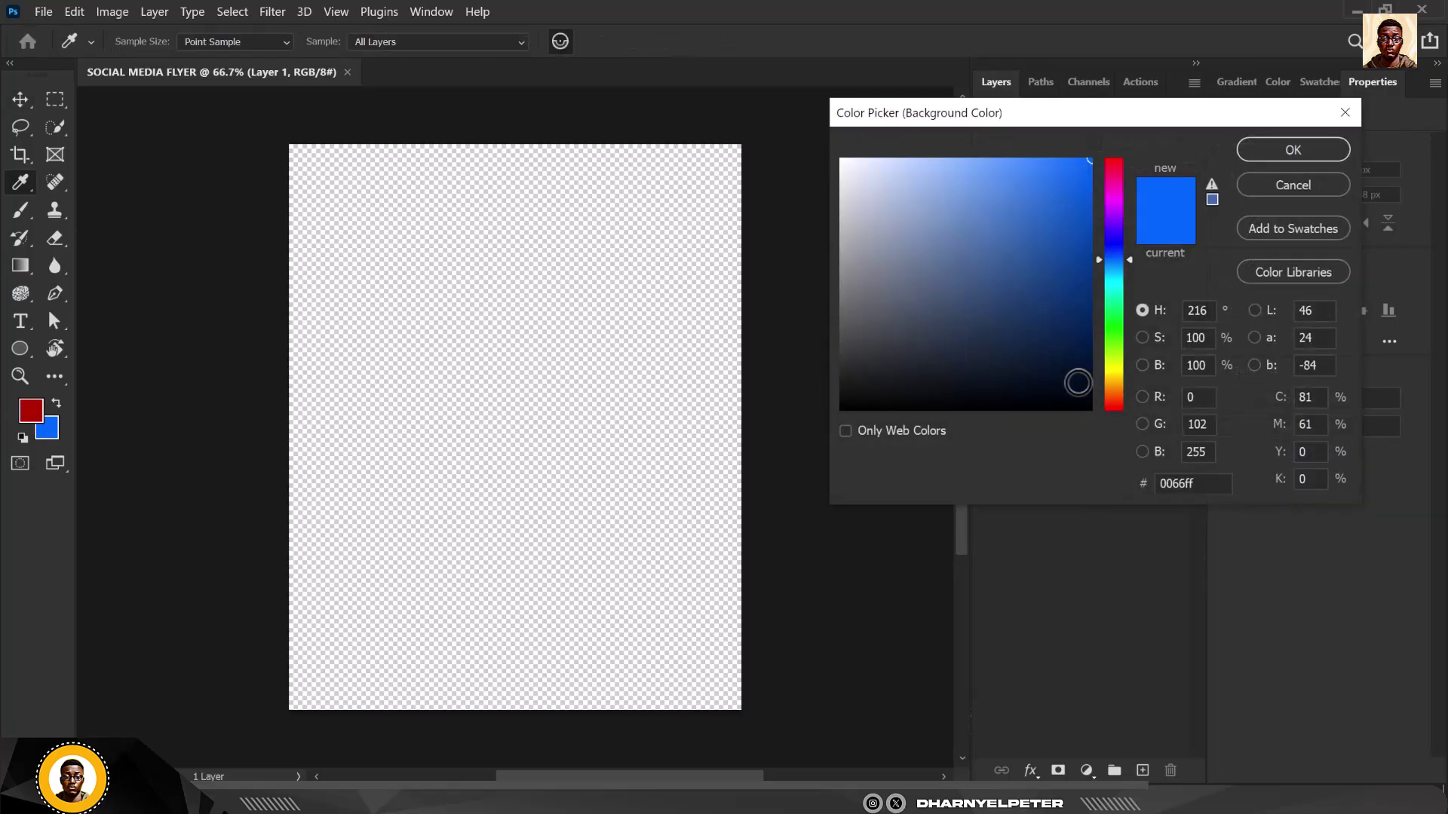
left_click(1113, 385)
left_click_drag(1083, 301, 1089, 157)
left_click(1291, 151)
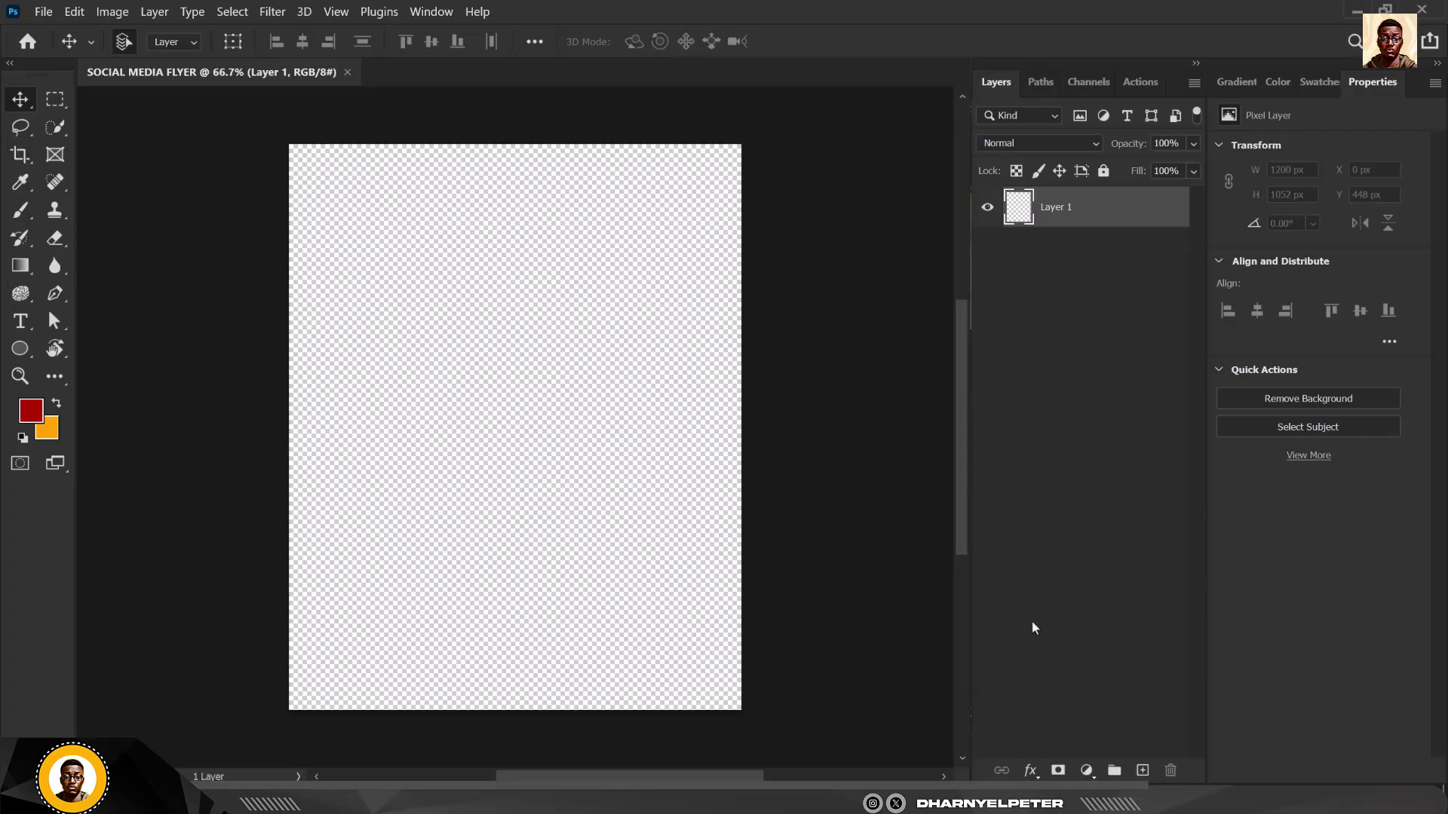
Add a Solid Color fill layer in deep red #6f0000 across the canvas.
left_click(1089, 771)
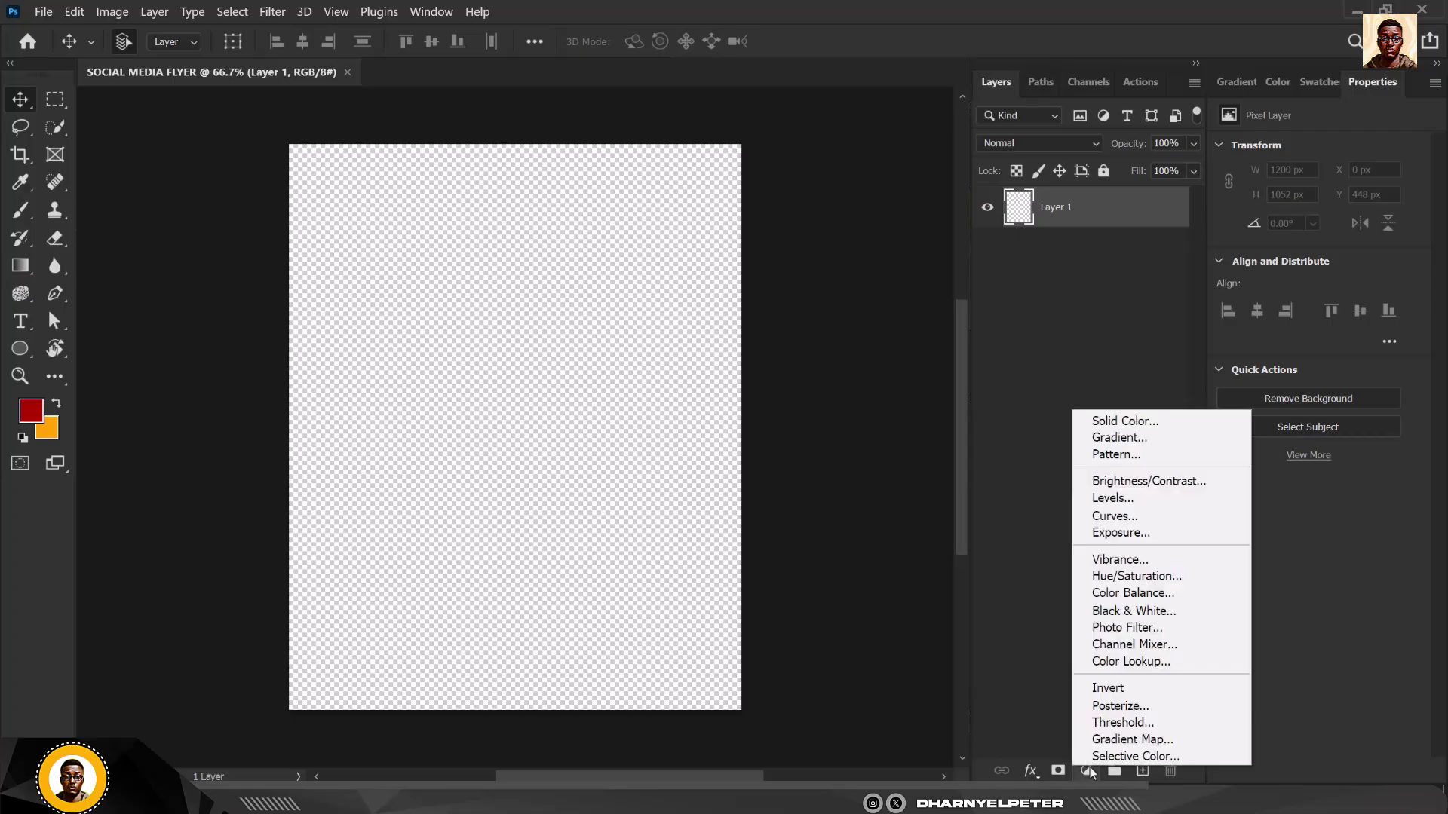
left_click(1143, 424)
left_click_drag(1088, 234, 1091, 301)
left_click_drag(1207, 487, 1152, 490)
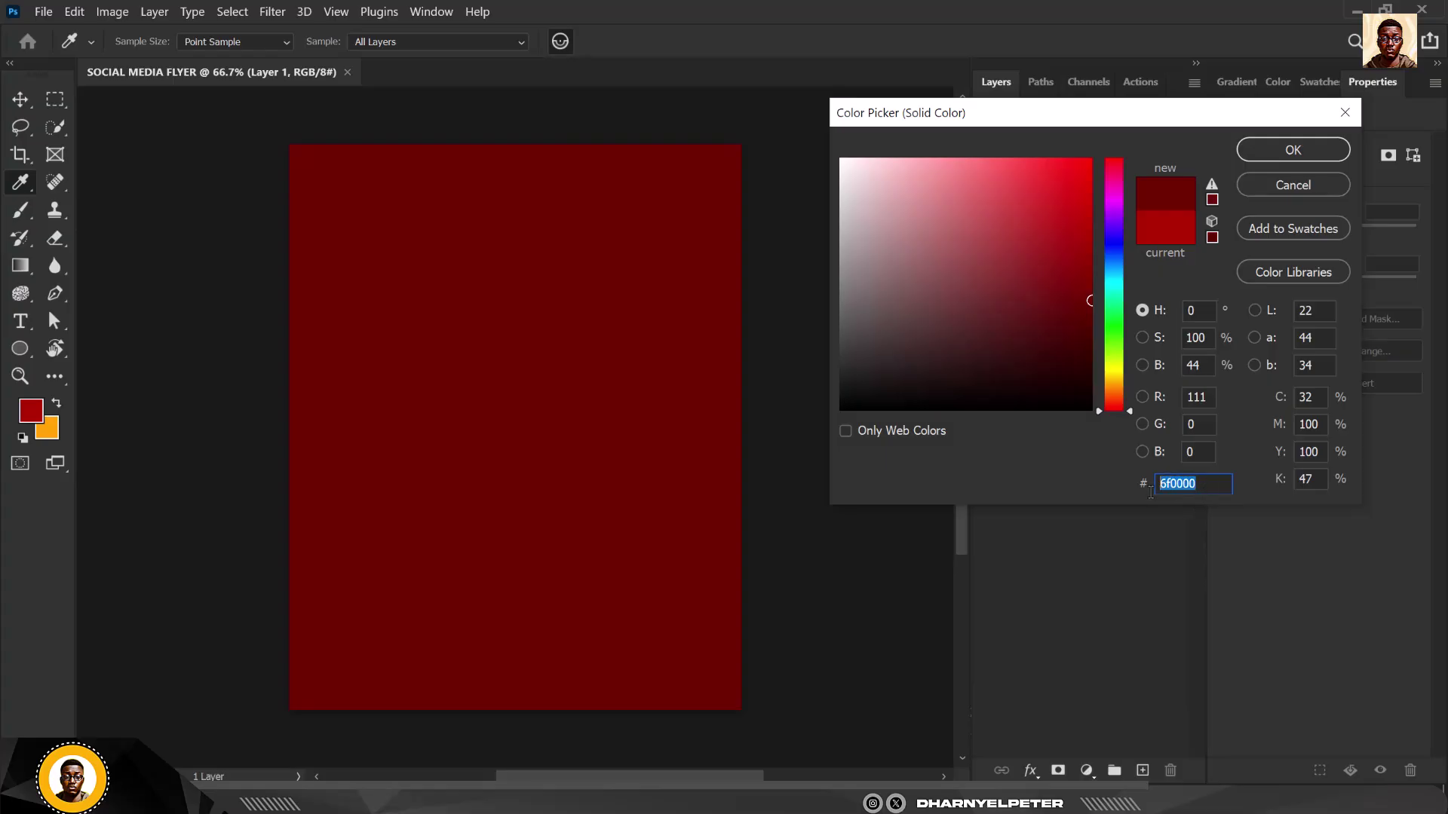
left_click(1306, 151)
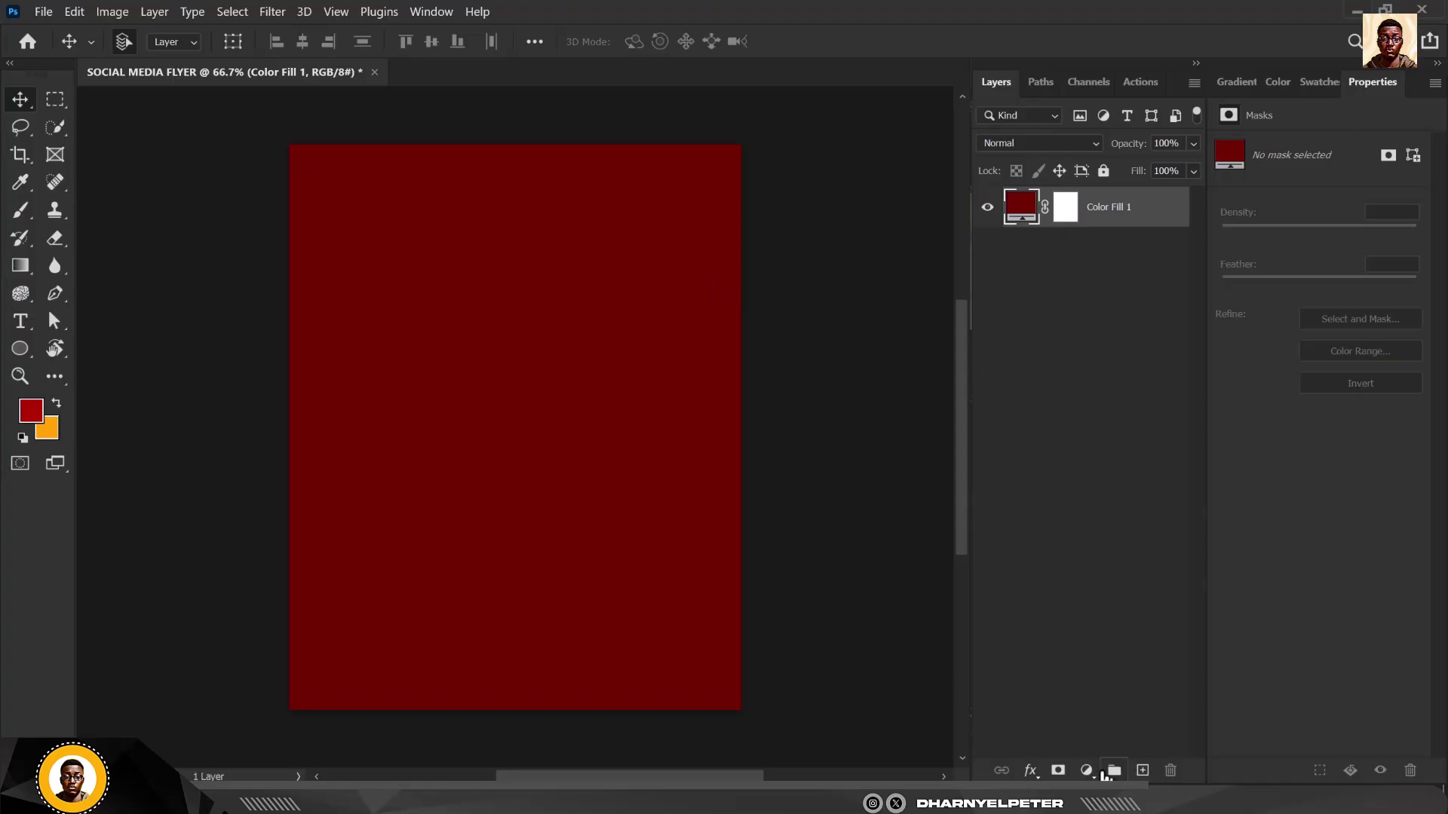
Add a Gradient fill layer using the red-to-orange foreground-to-background preset, Linear style, 90° angle and 100% scale.
left_click(1086, 771)
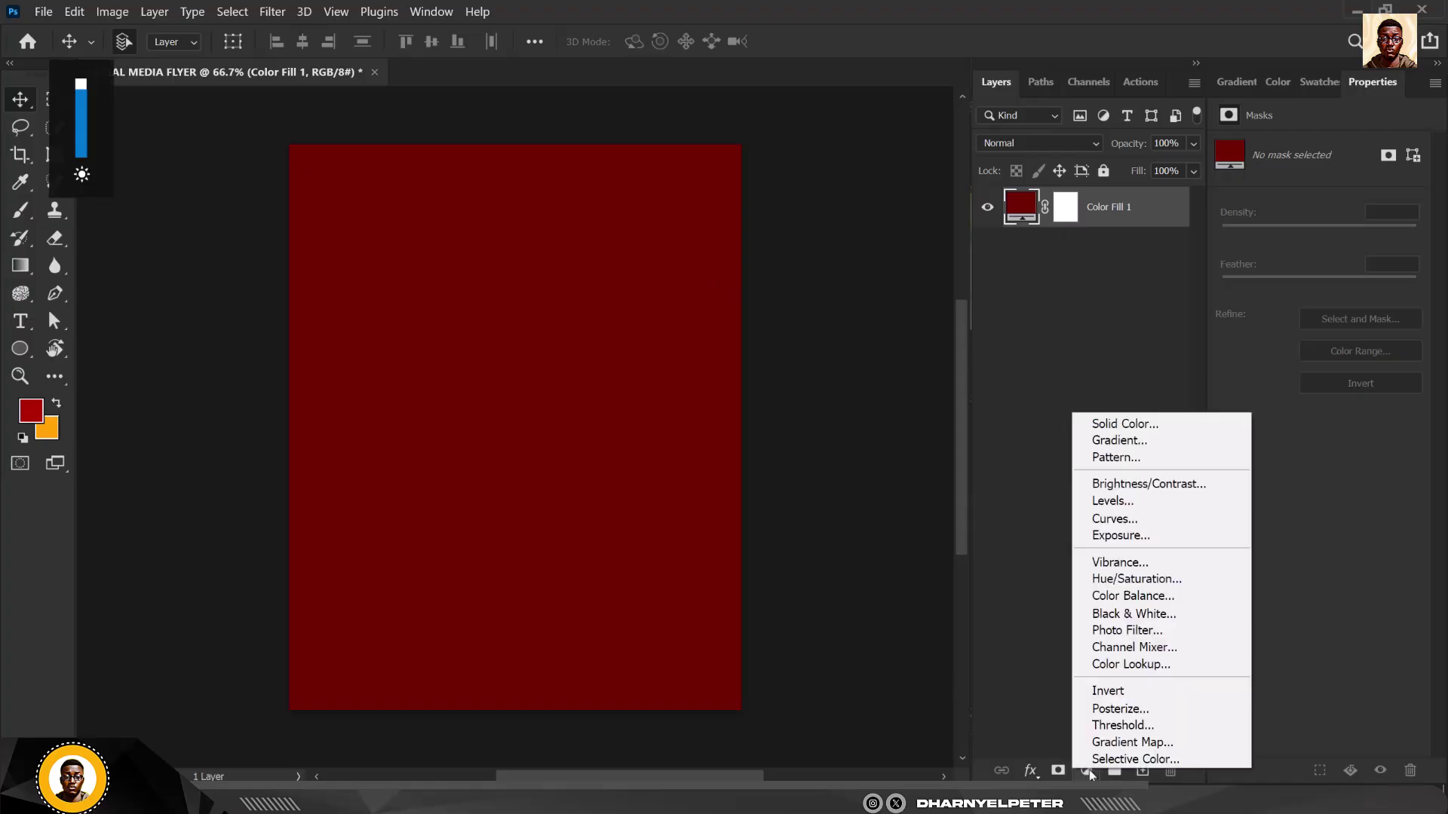
left_click(1133, 441)
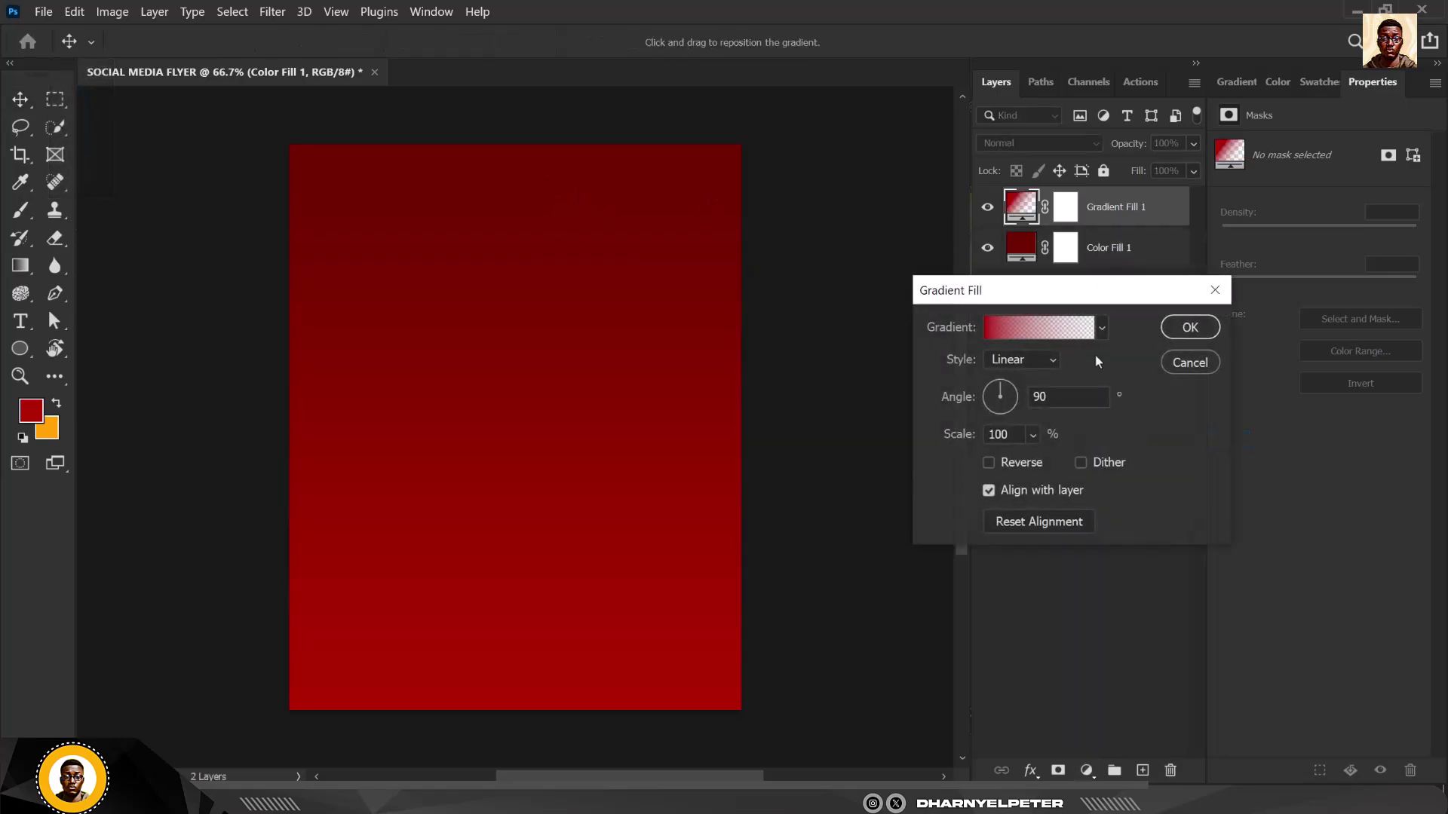
left_click(1101, 330)
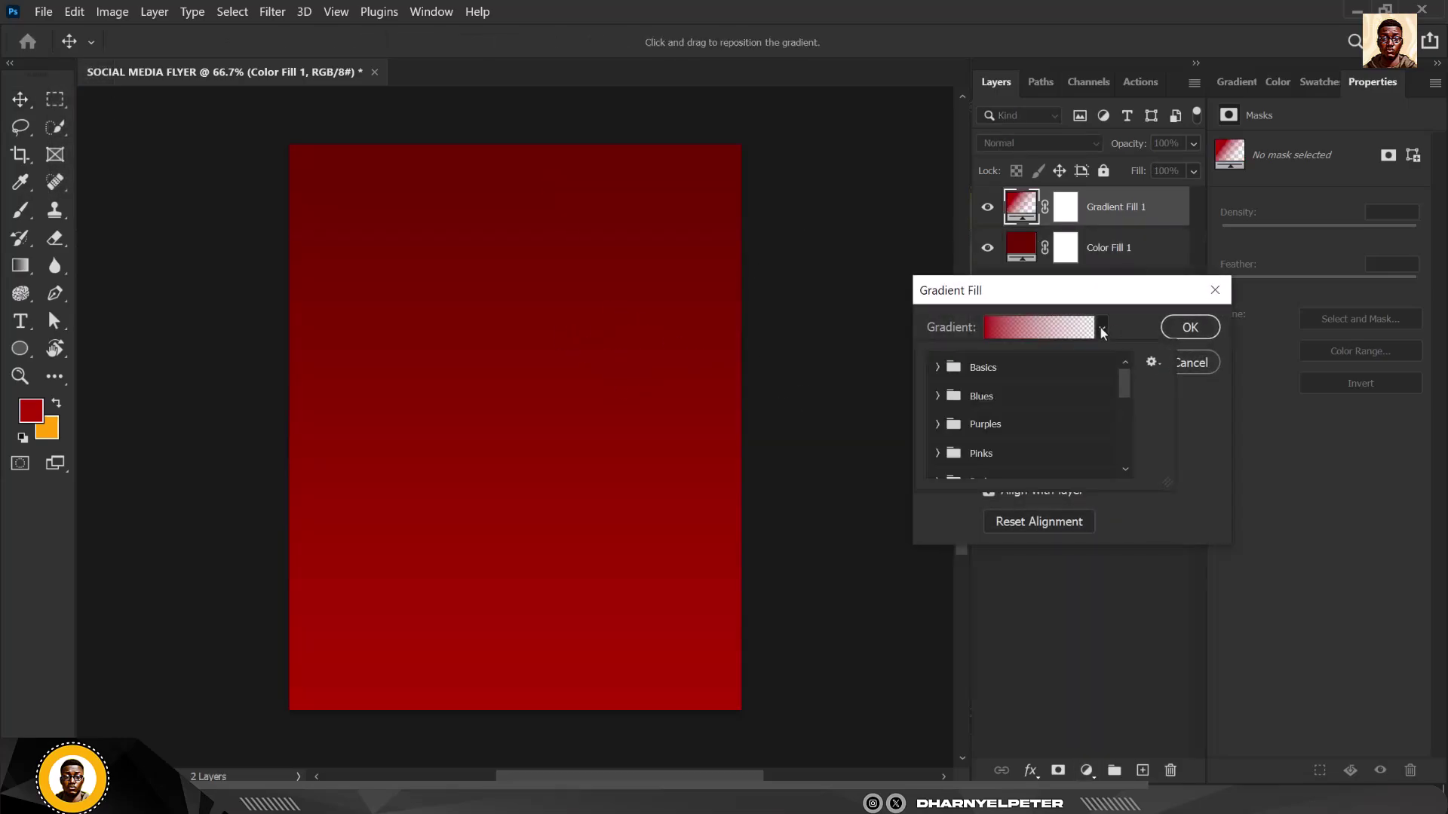
left_click(938, 368)
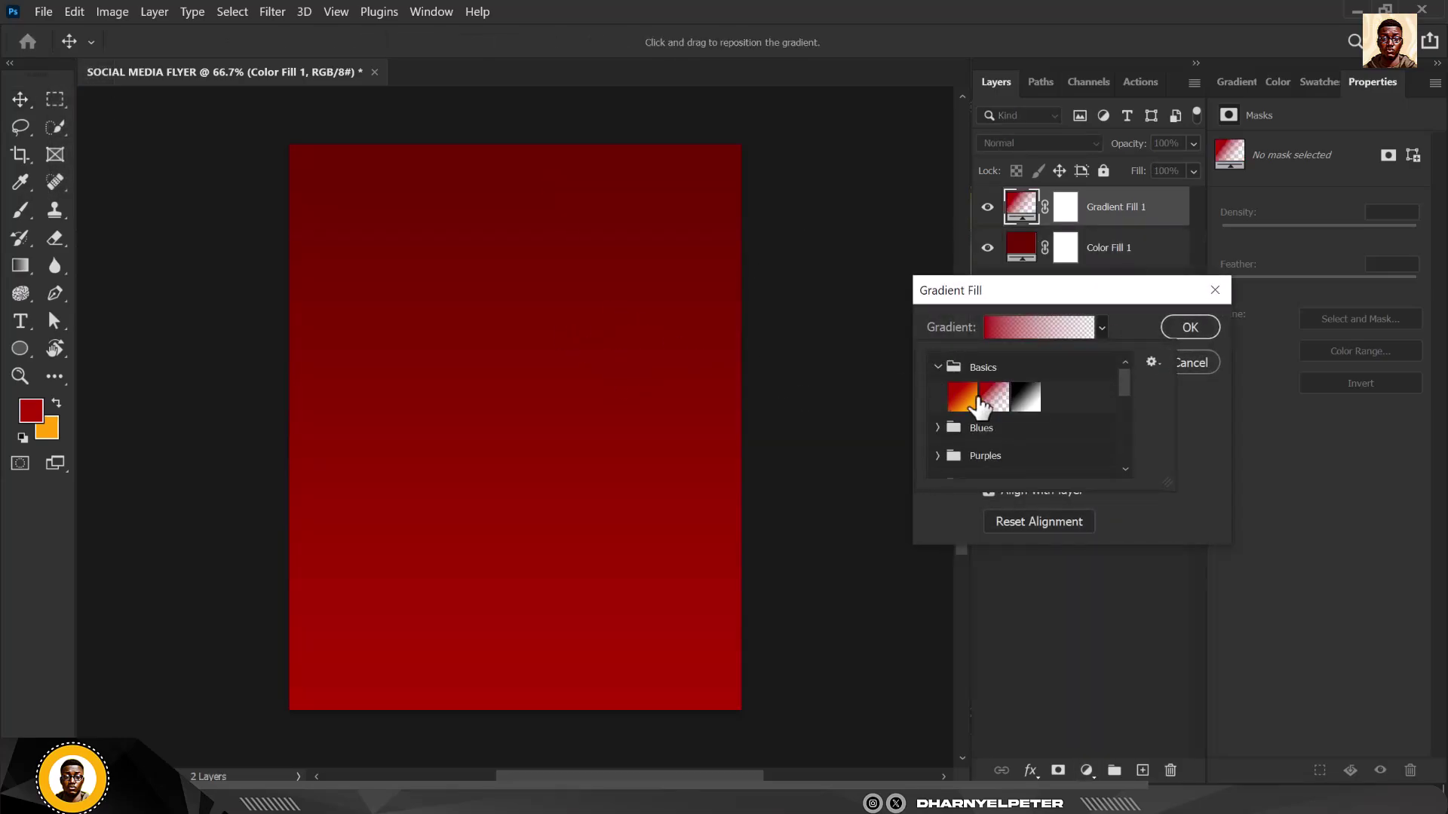
left_click(962, 397)
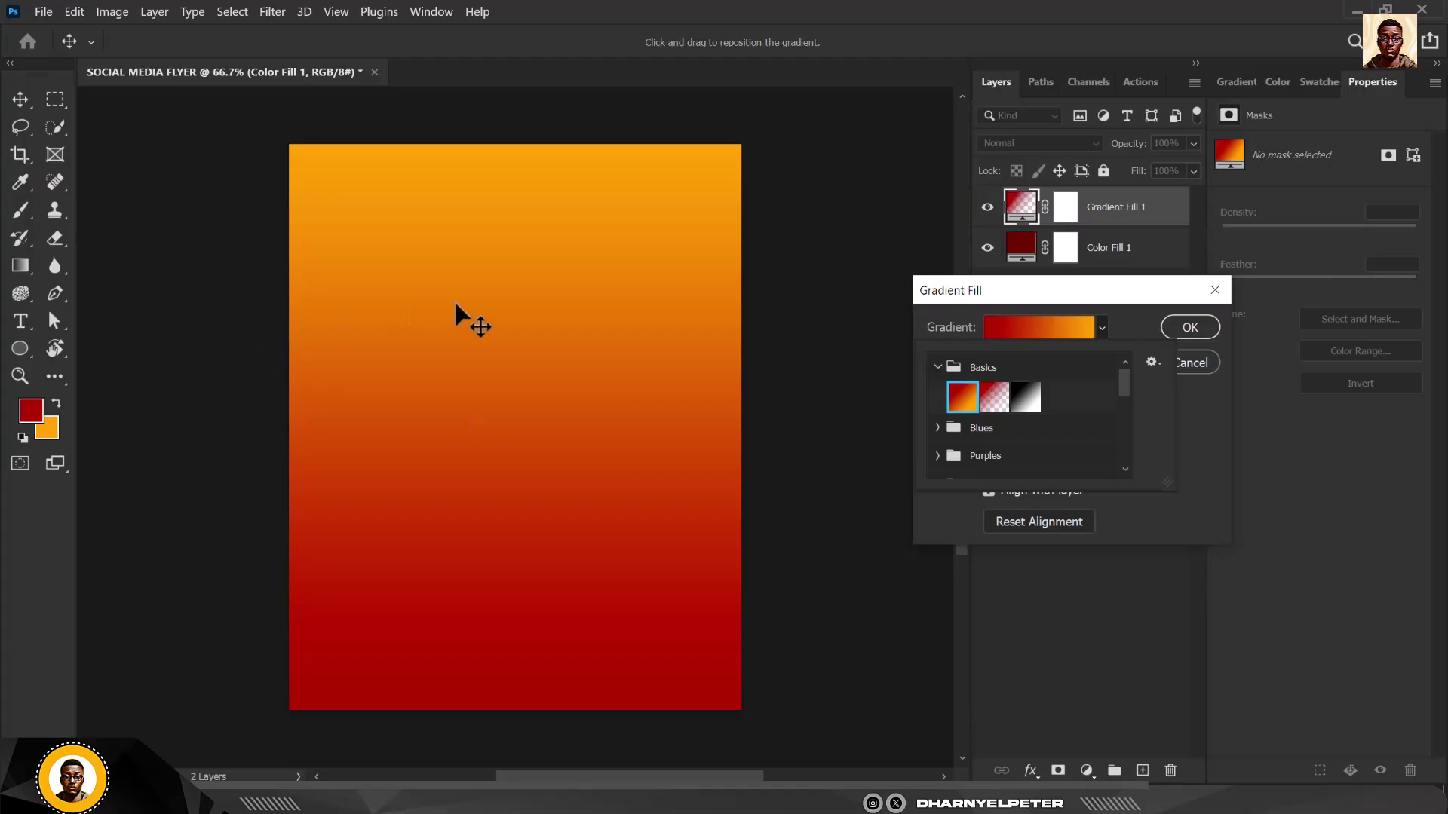
left_click(526, 305)
left_click_drag(528, 324, 528, 280)
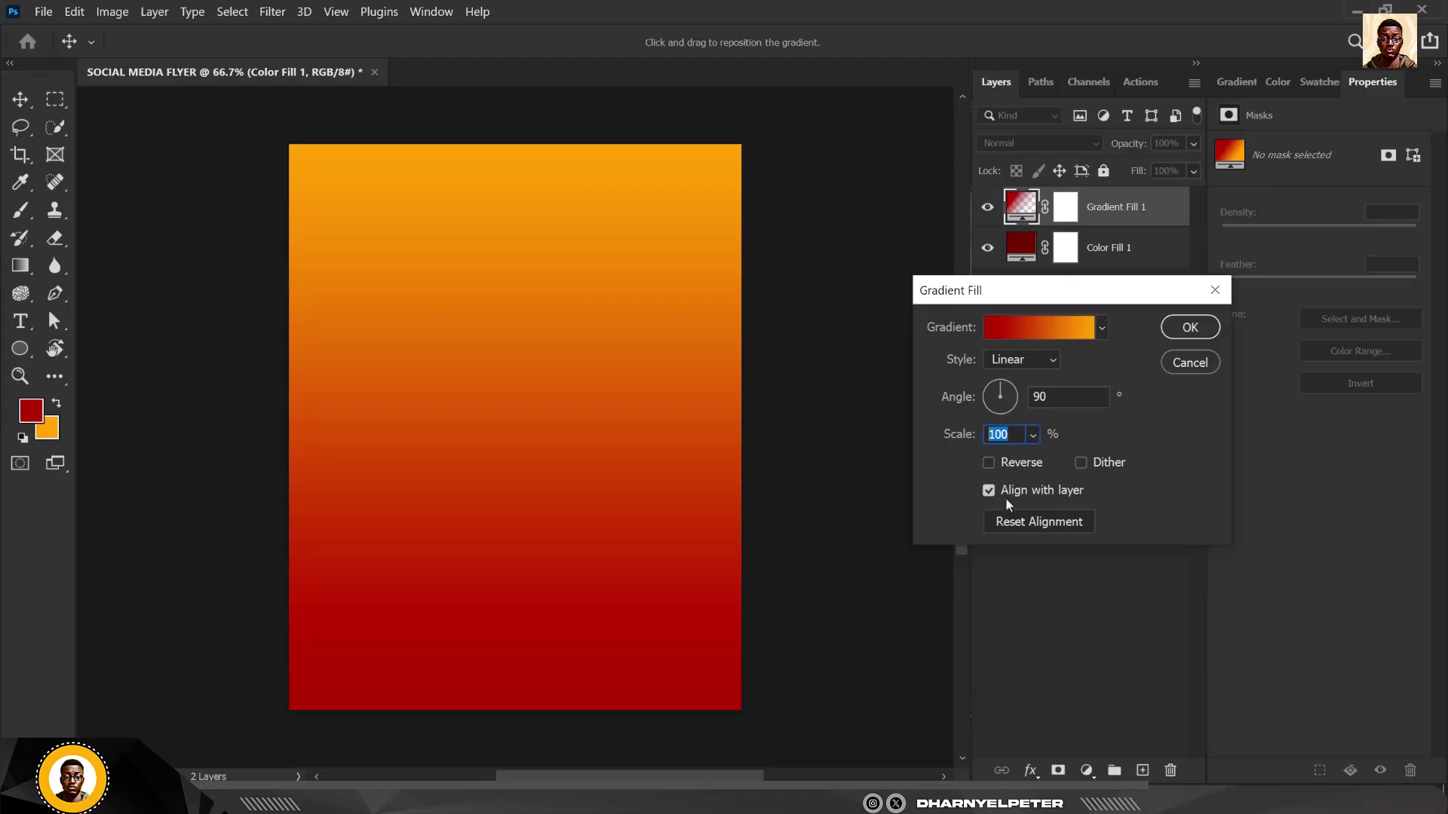
left_click(1199, 329)
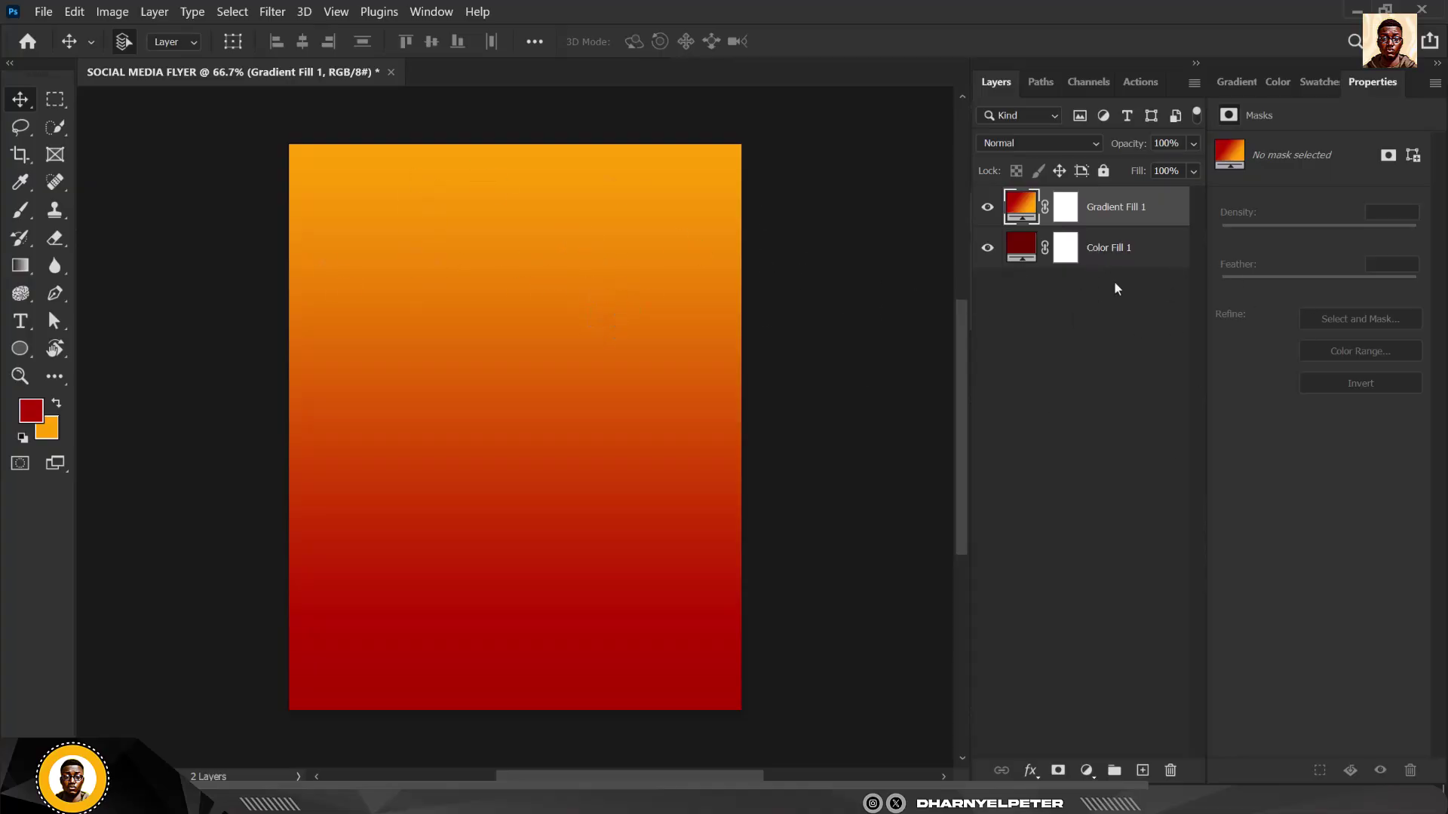
On a new layer, paint an orange glow at the canvas centre with a 900 px Soft Round Pressure Opacity and Flow brush.
left_click(1143, 771)
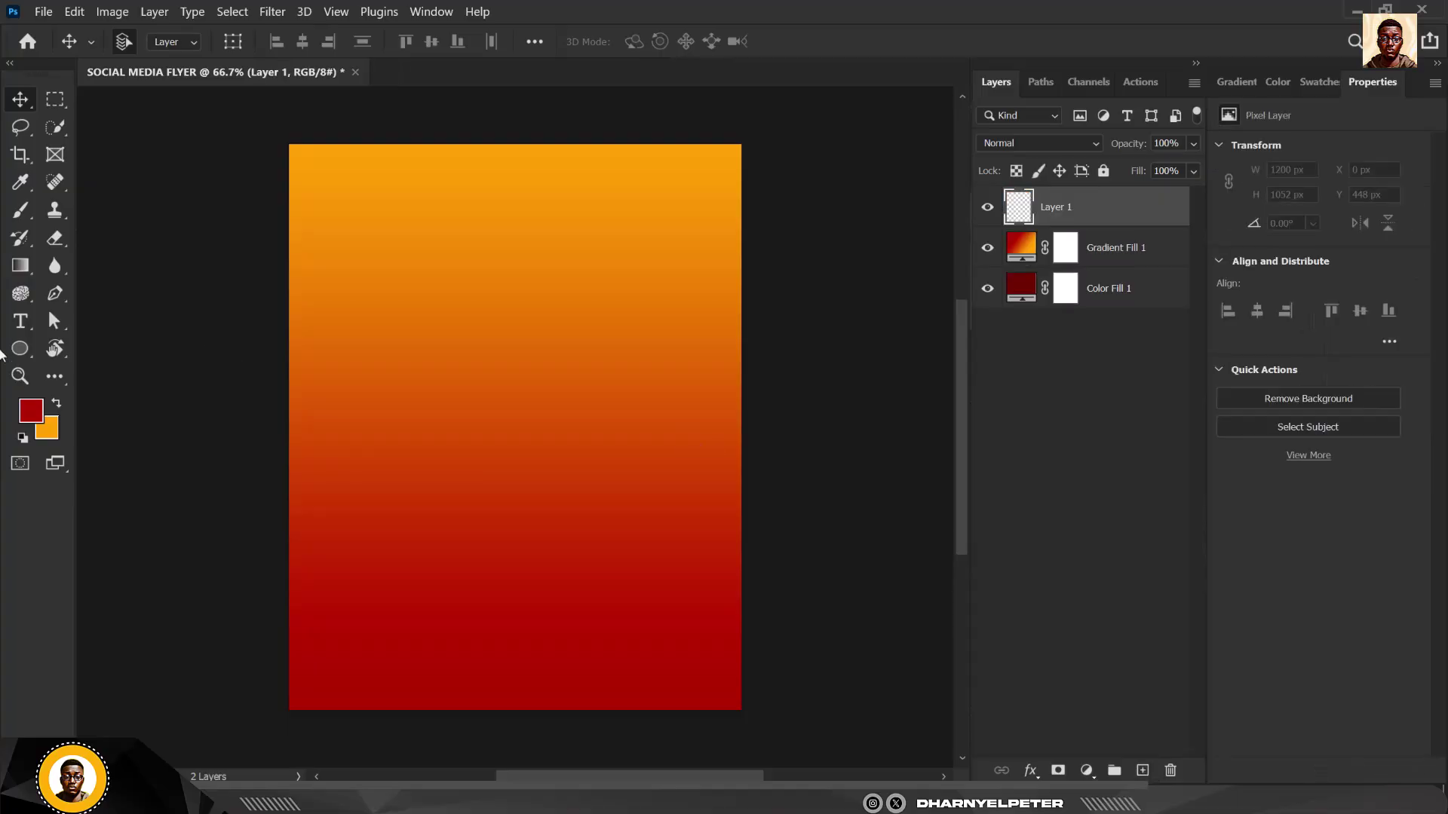
left_click(58, 406)
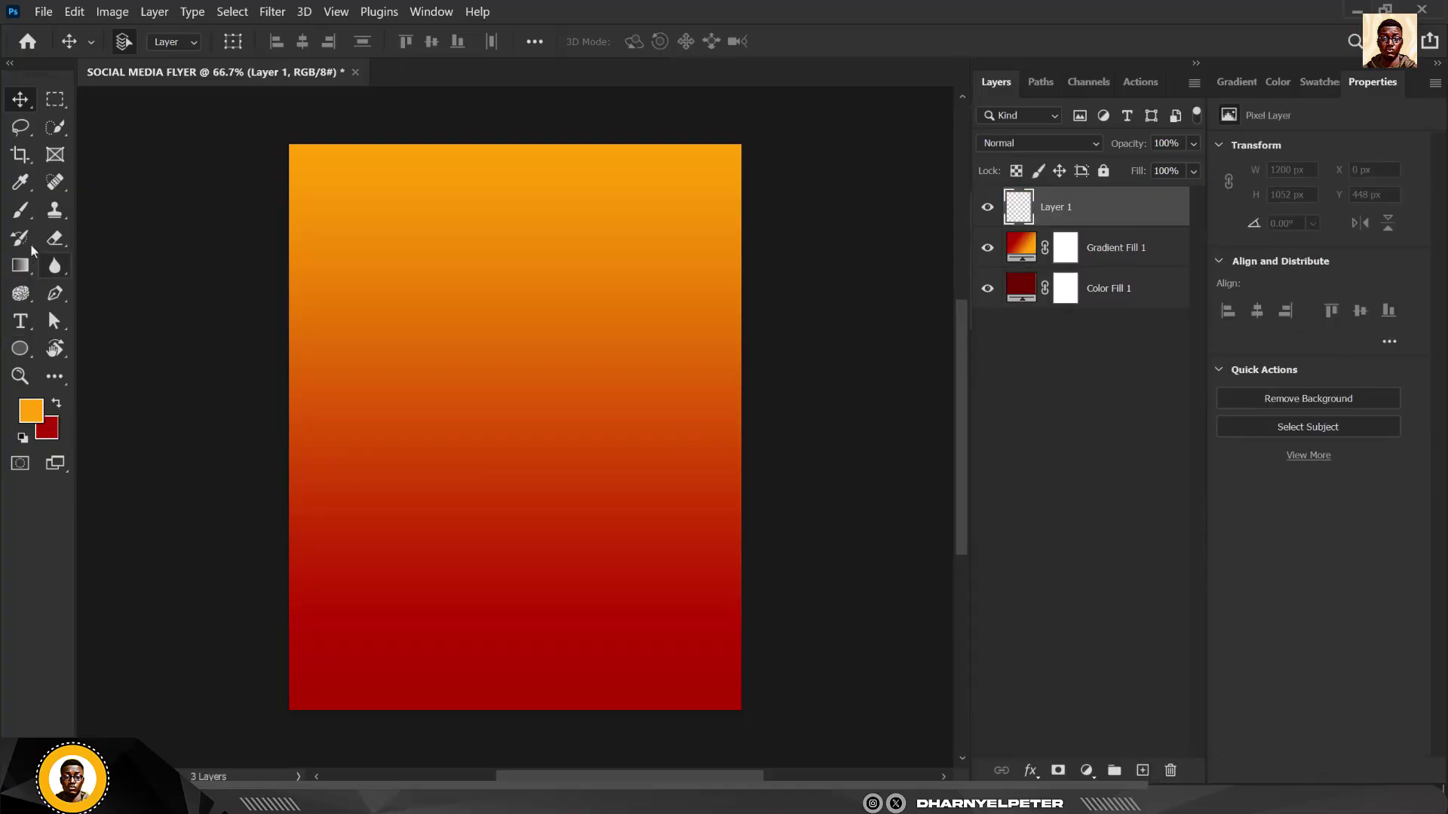
left_click(20, 211)
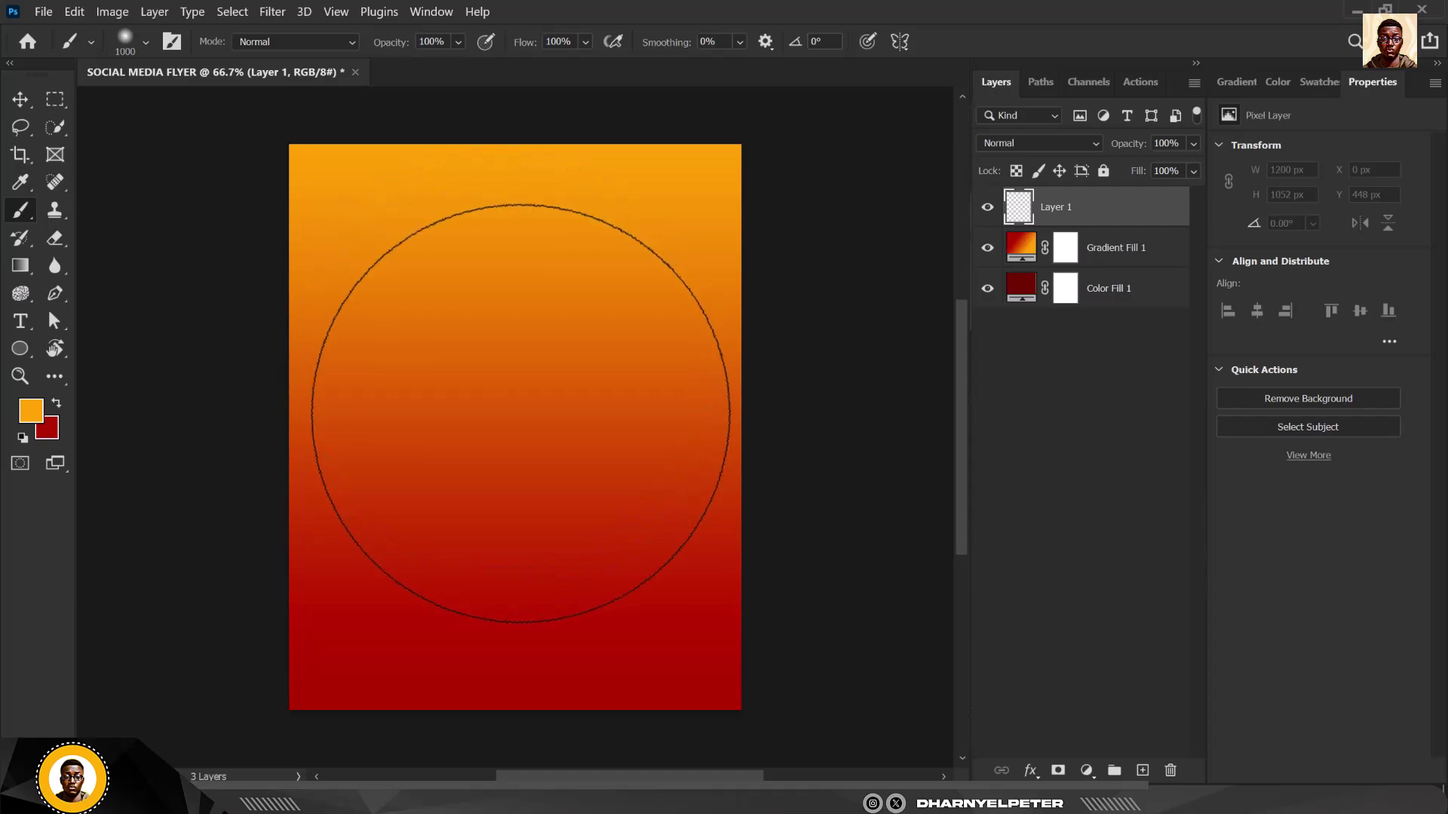
left_click(148, 44)
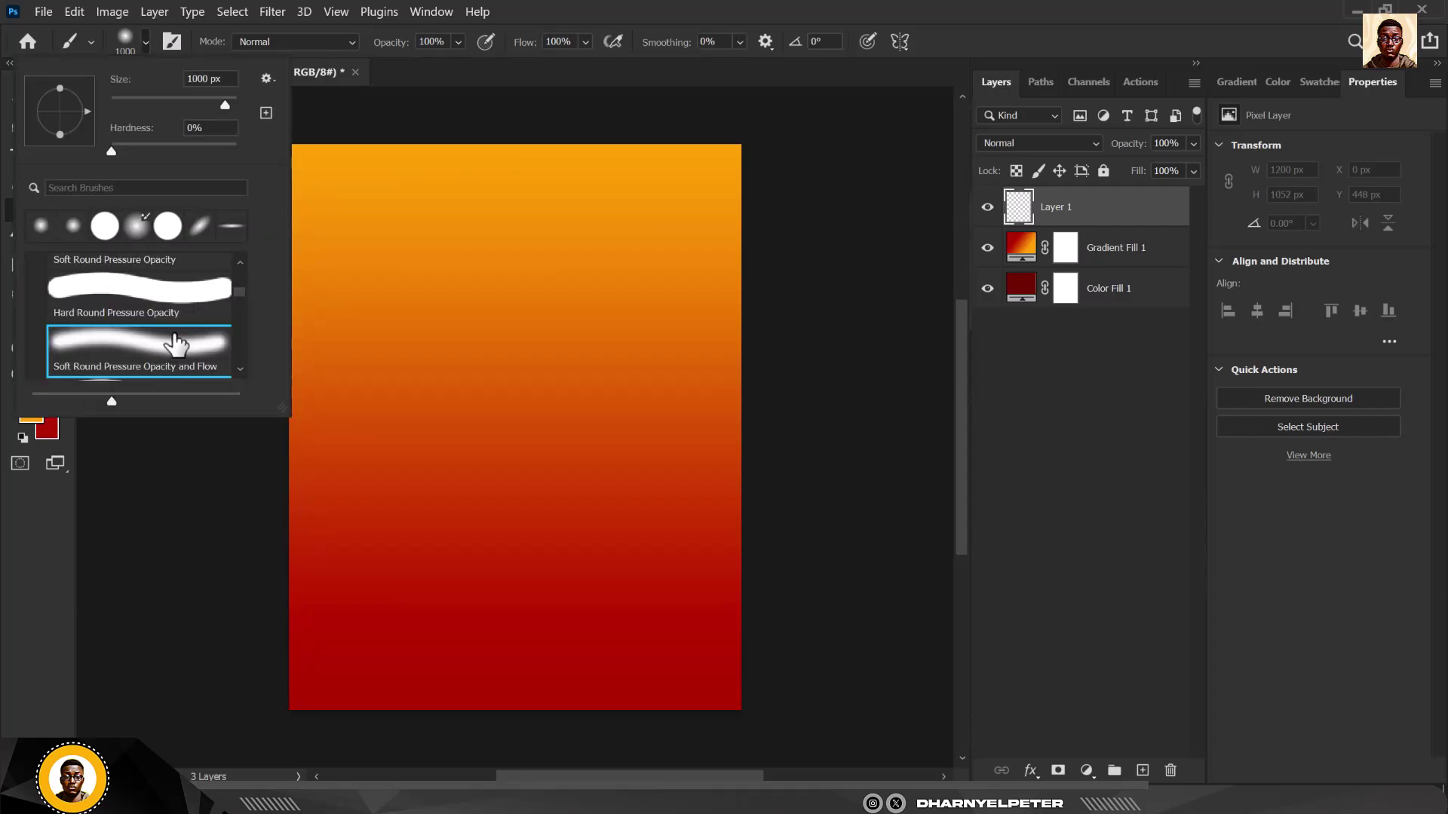
left_click(178, 346)
left_click(1097, 219)
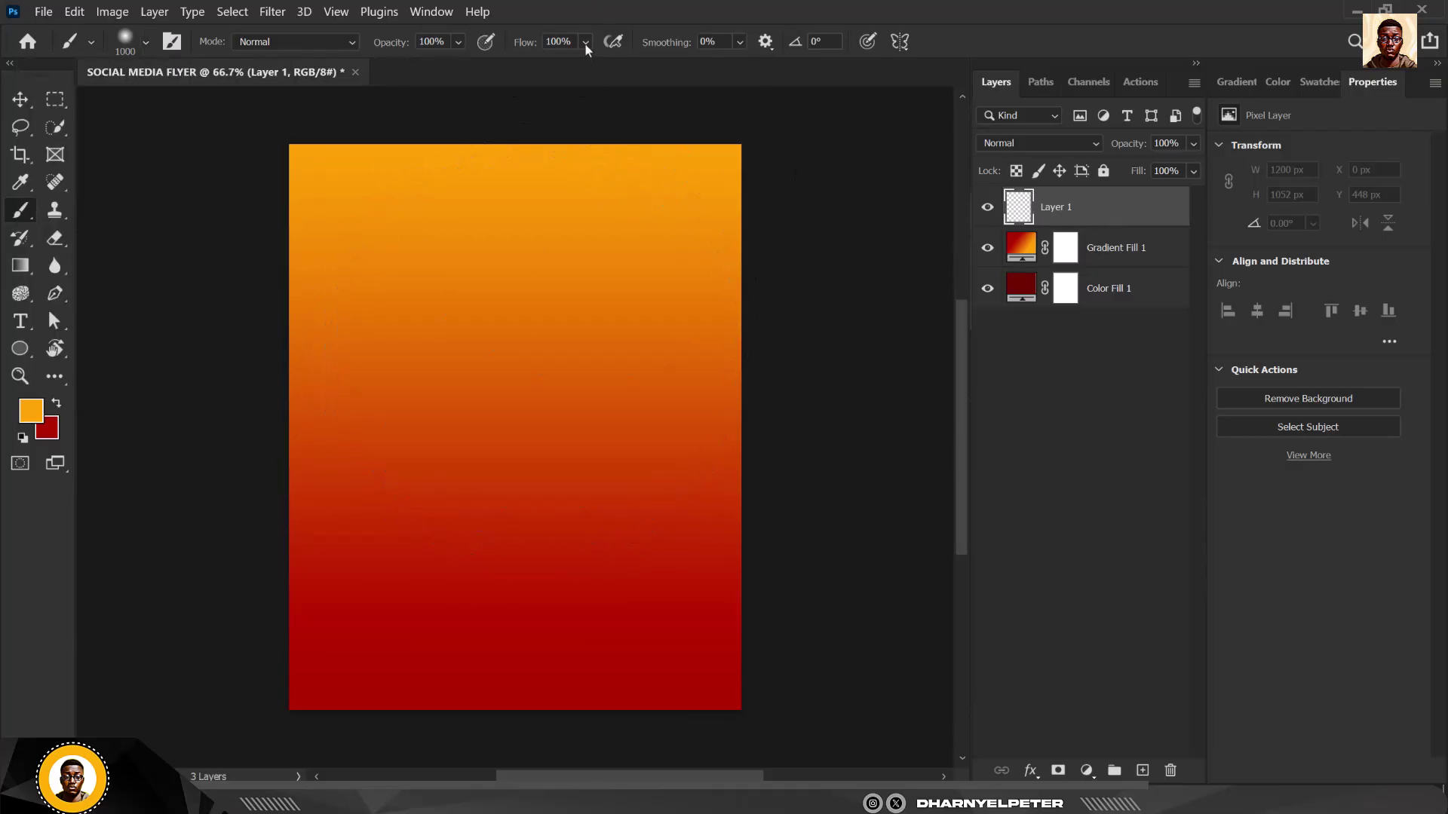
key("bracketleft")
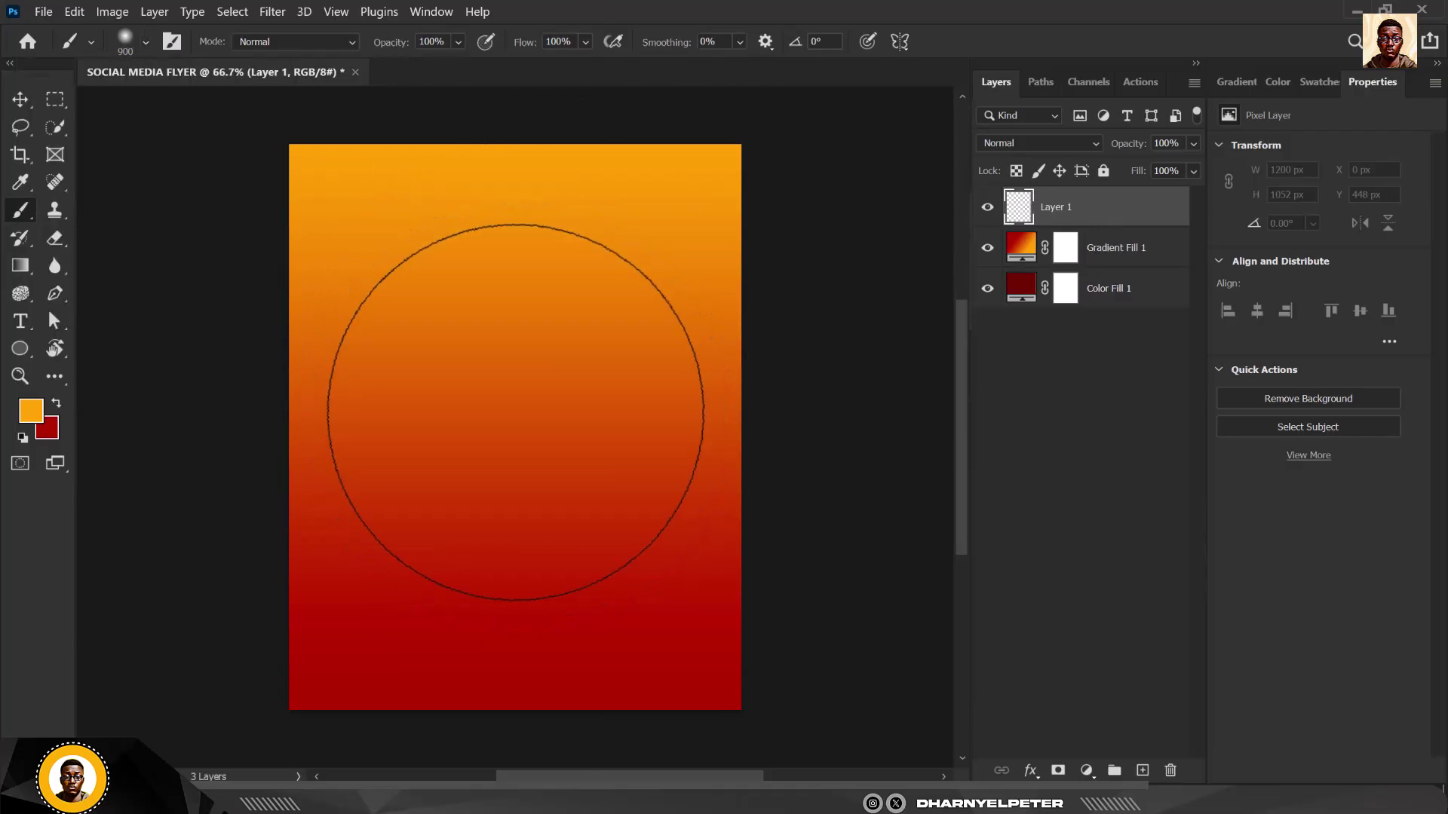
left_click(517, 403)
left_click(517, 411)
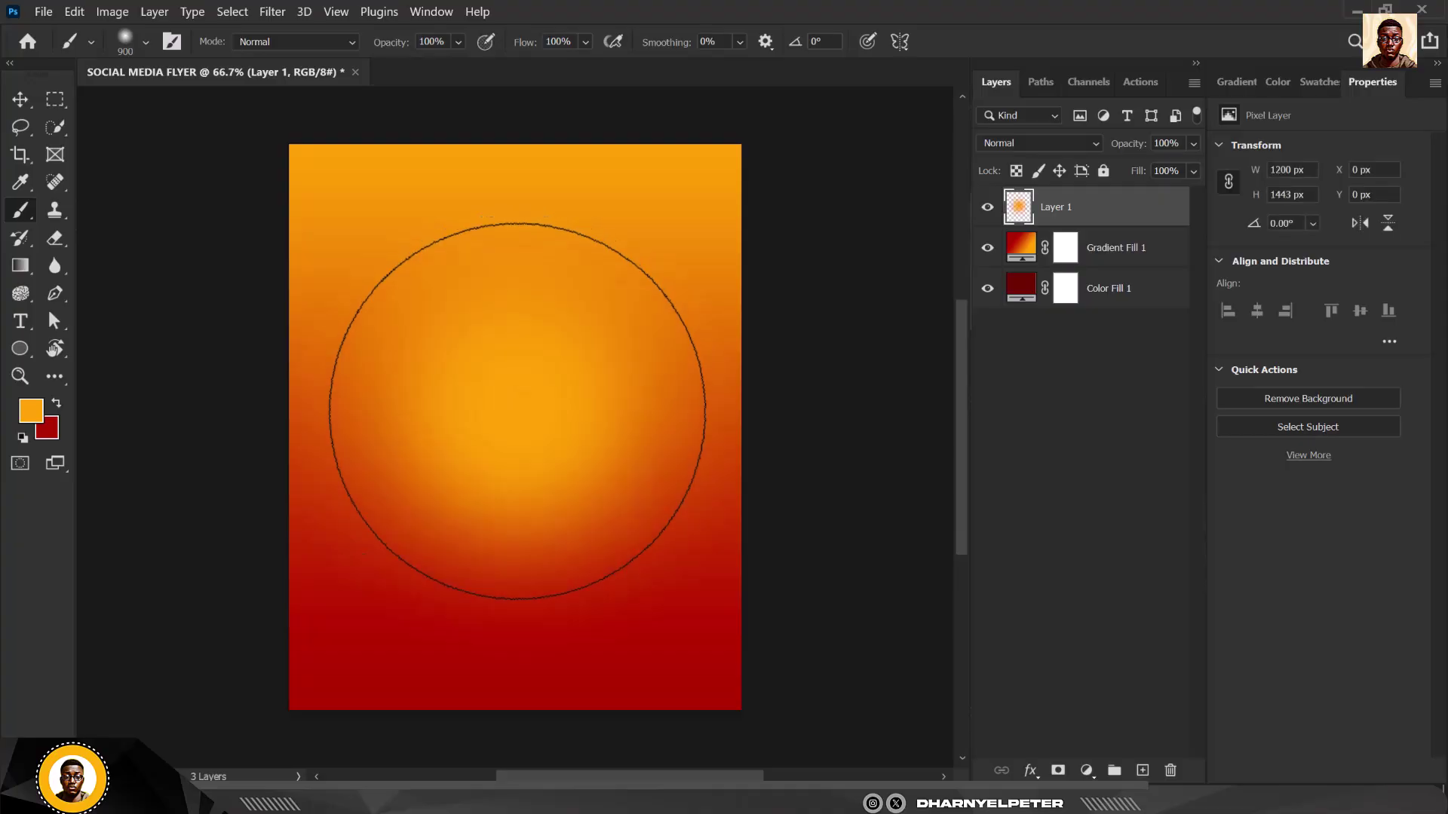
left_click(524, 424)
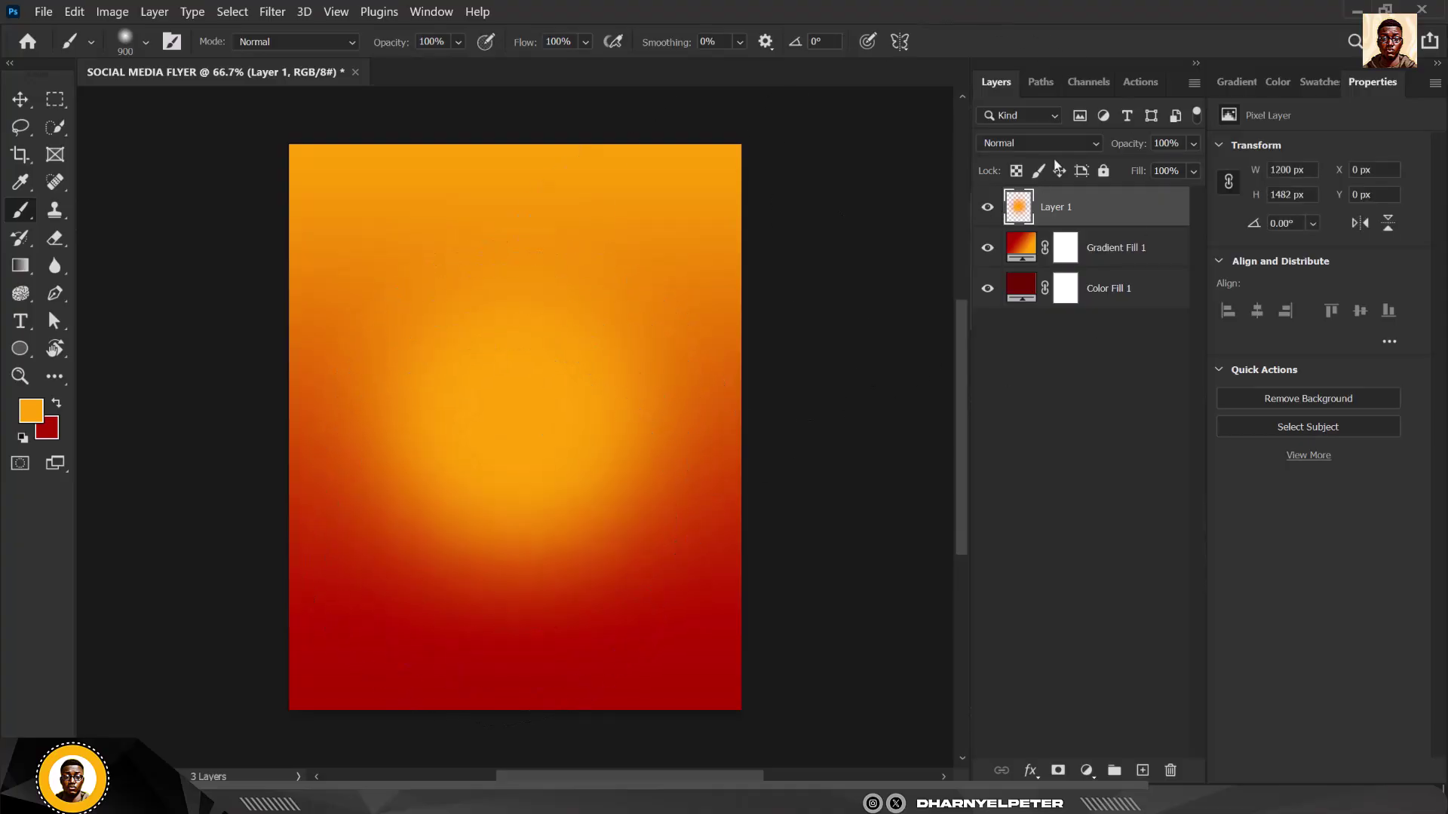
Set the painted glow layer's blend mode to Screen.
left_click(1095, 143)
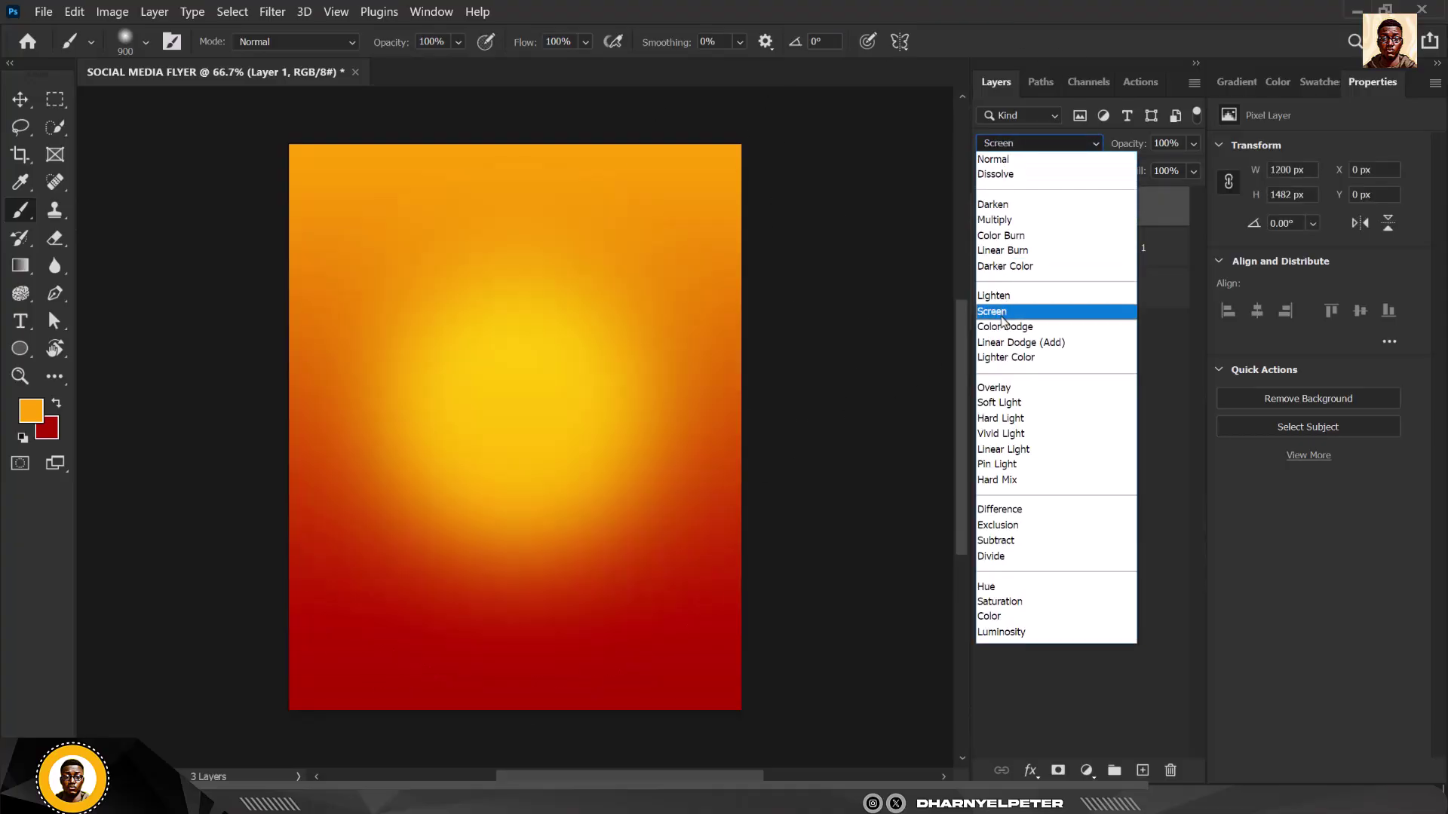
left_click(992, 311)
left_click(20, 99)
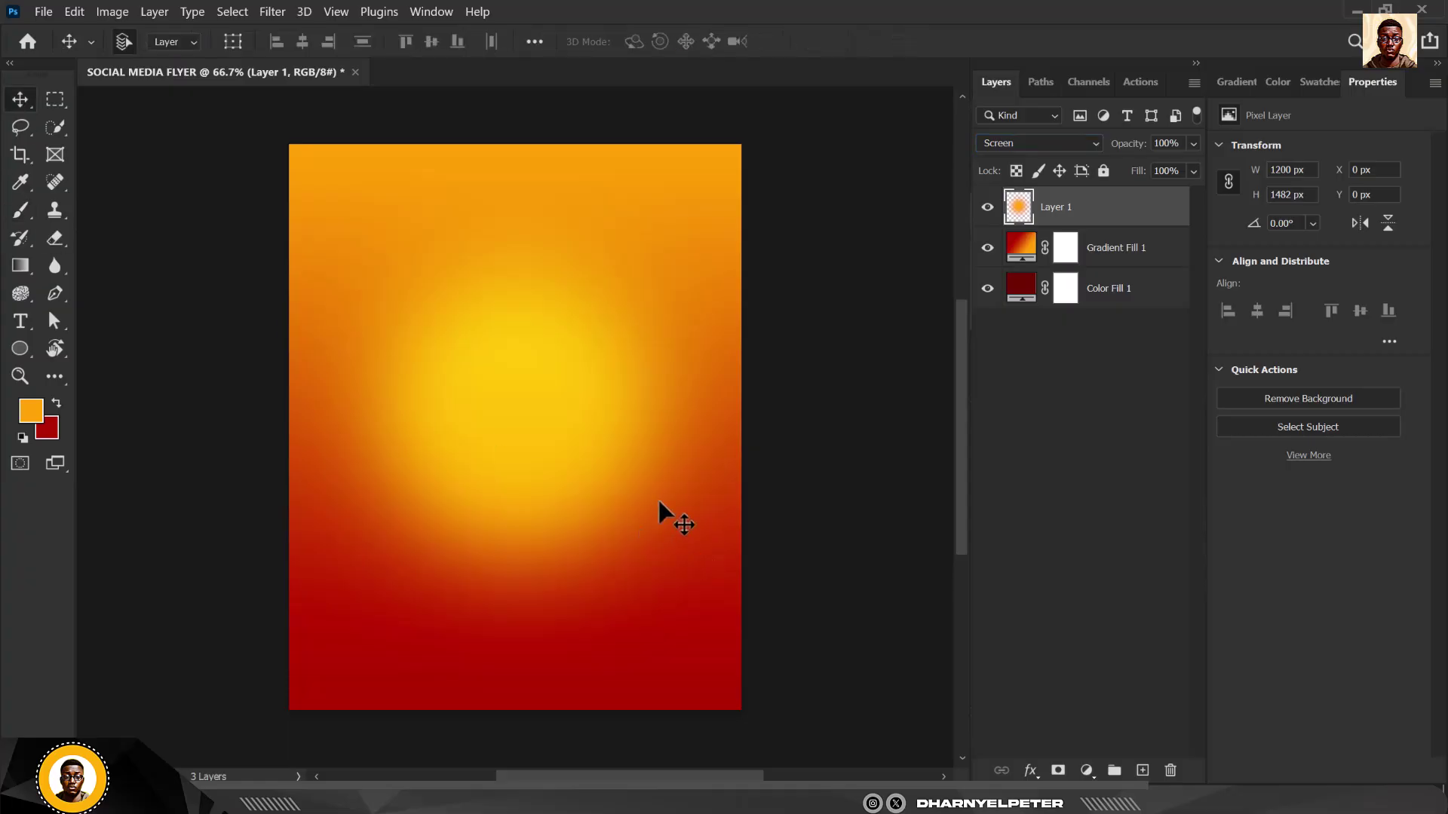
Free-transform the glow into a tall oval about 1104 by 1923 px, horizontally centred and extending above the canvas.
key("ctrl+t")
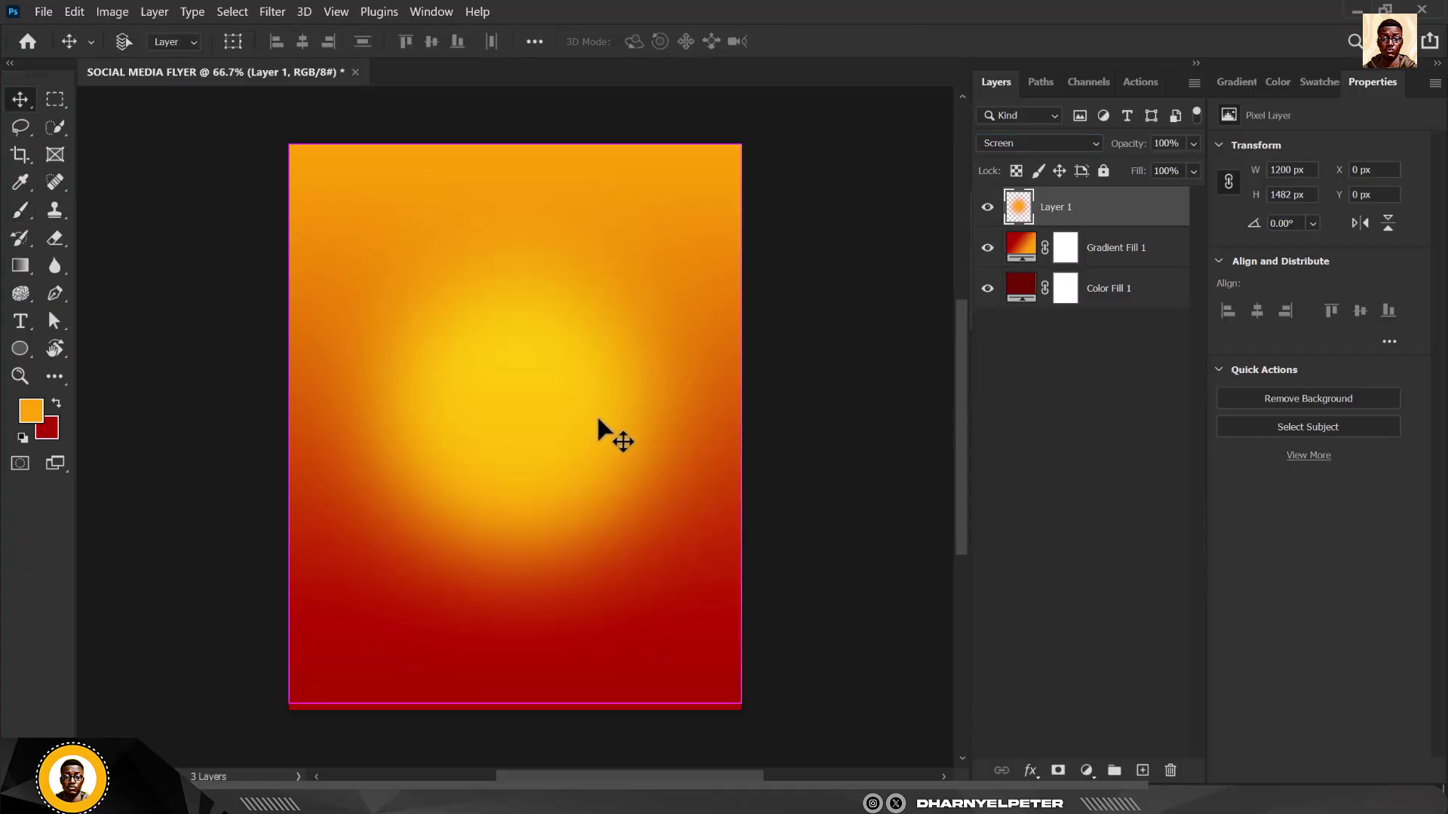
left_click_drag(741, 423, 682, 434)
left_click_drag(287, 427, 315, 424)
left_click_drag(676, 703, 698, 741)
mouse_move(555, 539)
left_mouse_down()
mouse_move(582, 504)
mouse_move(563, 529)
left_mouse_up()
left_click_drag(710, 417, 646, 423)
left_click_drag(557, 416, 569, 422)
key("ctrl+minus")
left_click_drag(655, 637, 695, 668)
left_click_drag(570, 473, 563, 460)
key("Return")
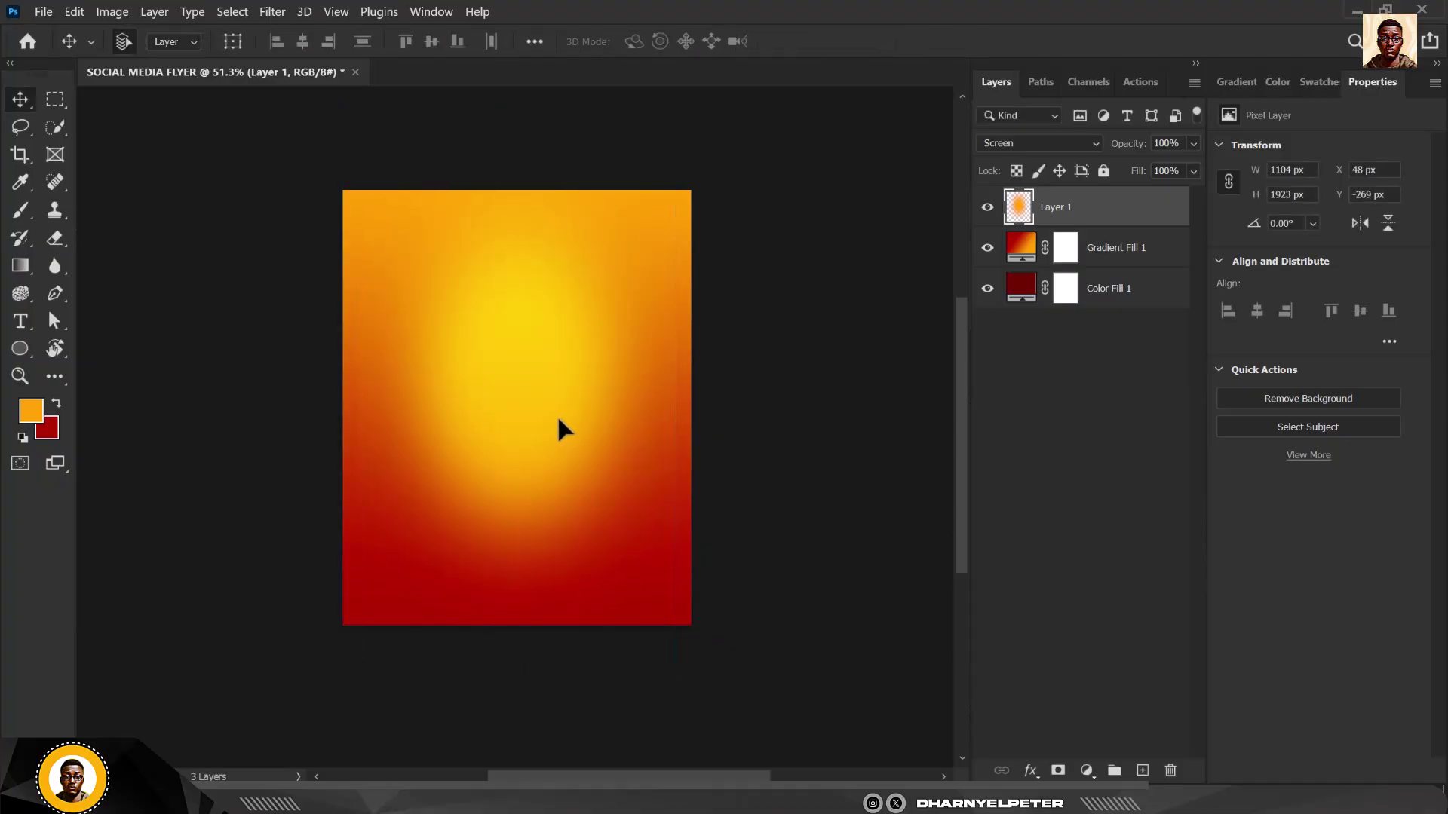
Group the painted glow, gradient fill and color fill layers, and name the group BG.
key("ctrl+plus")
key("ctrl+plus")
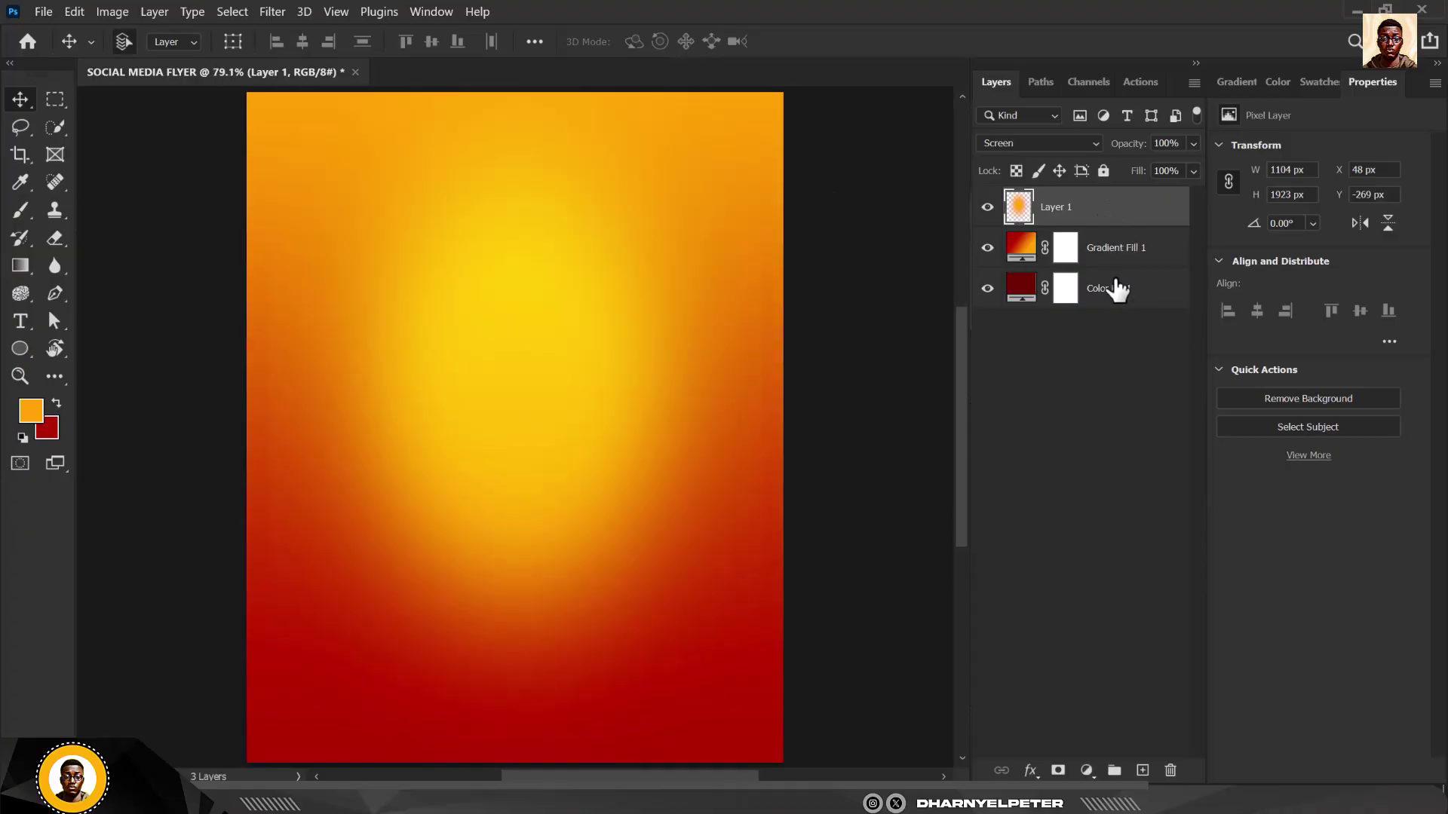
left_click(1131, 296, "shift")
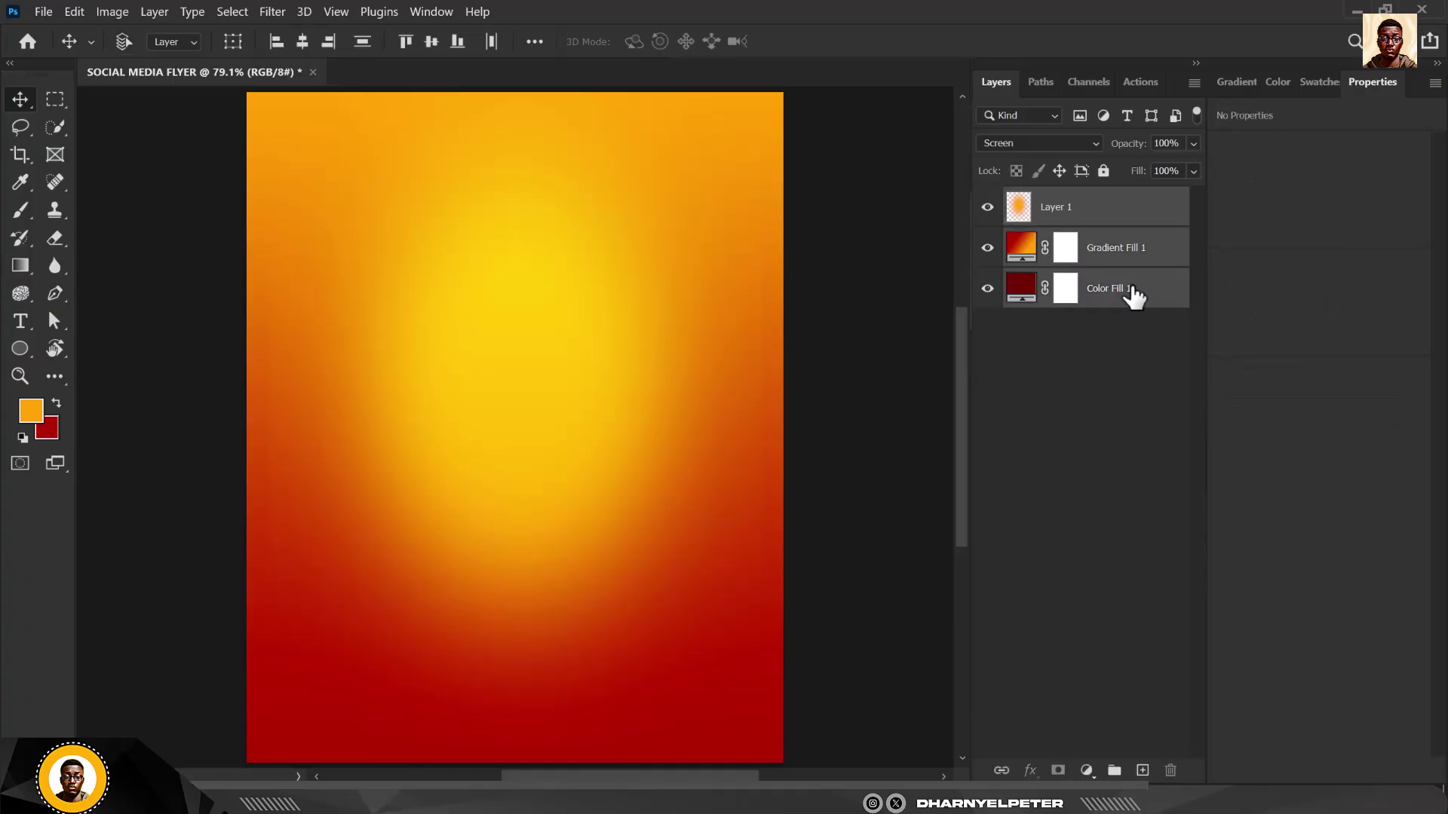
key("ctrl+g")
double_click(1059, 200)
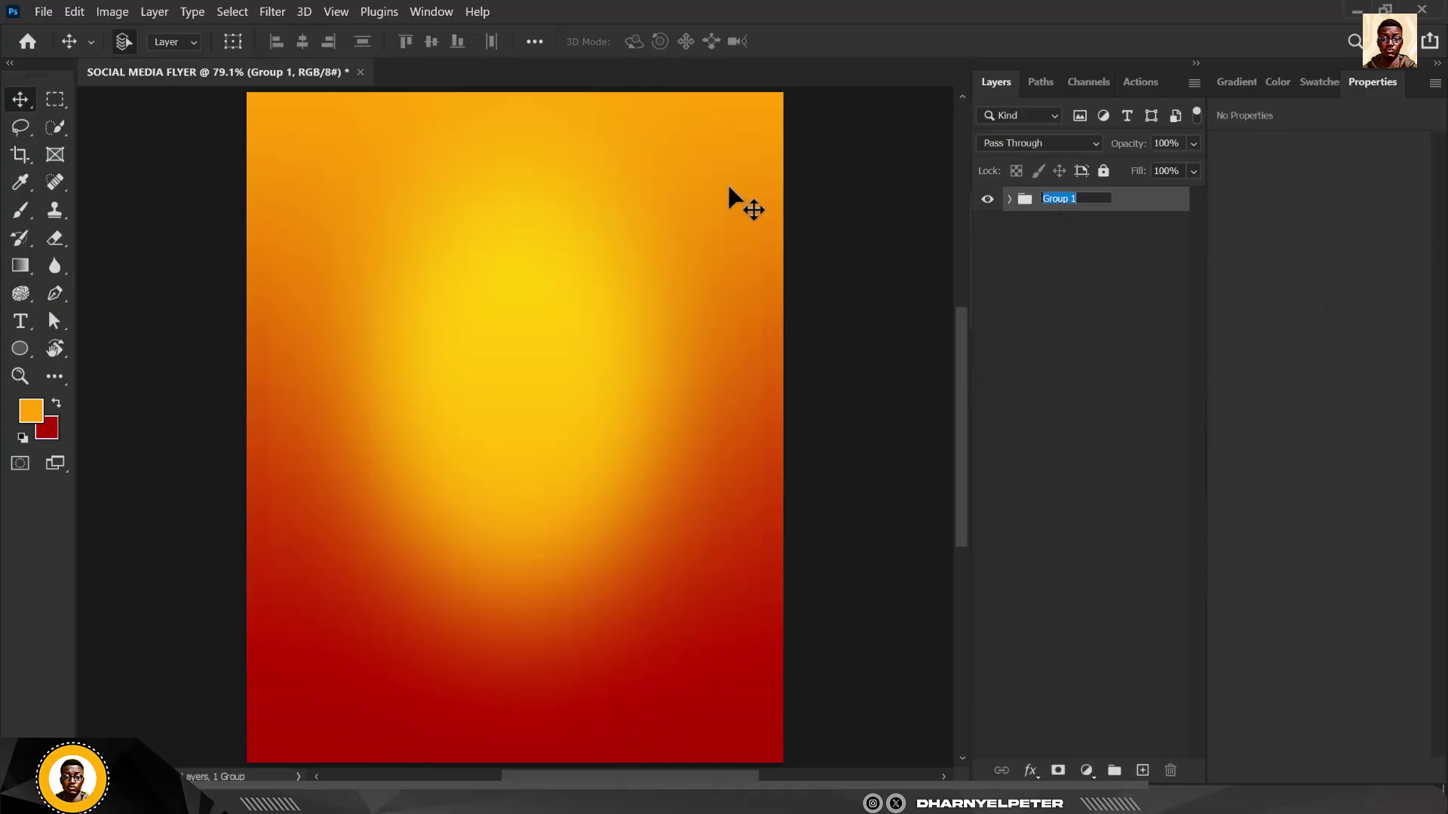
key("Return")
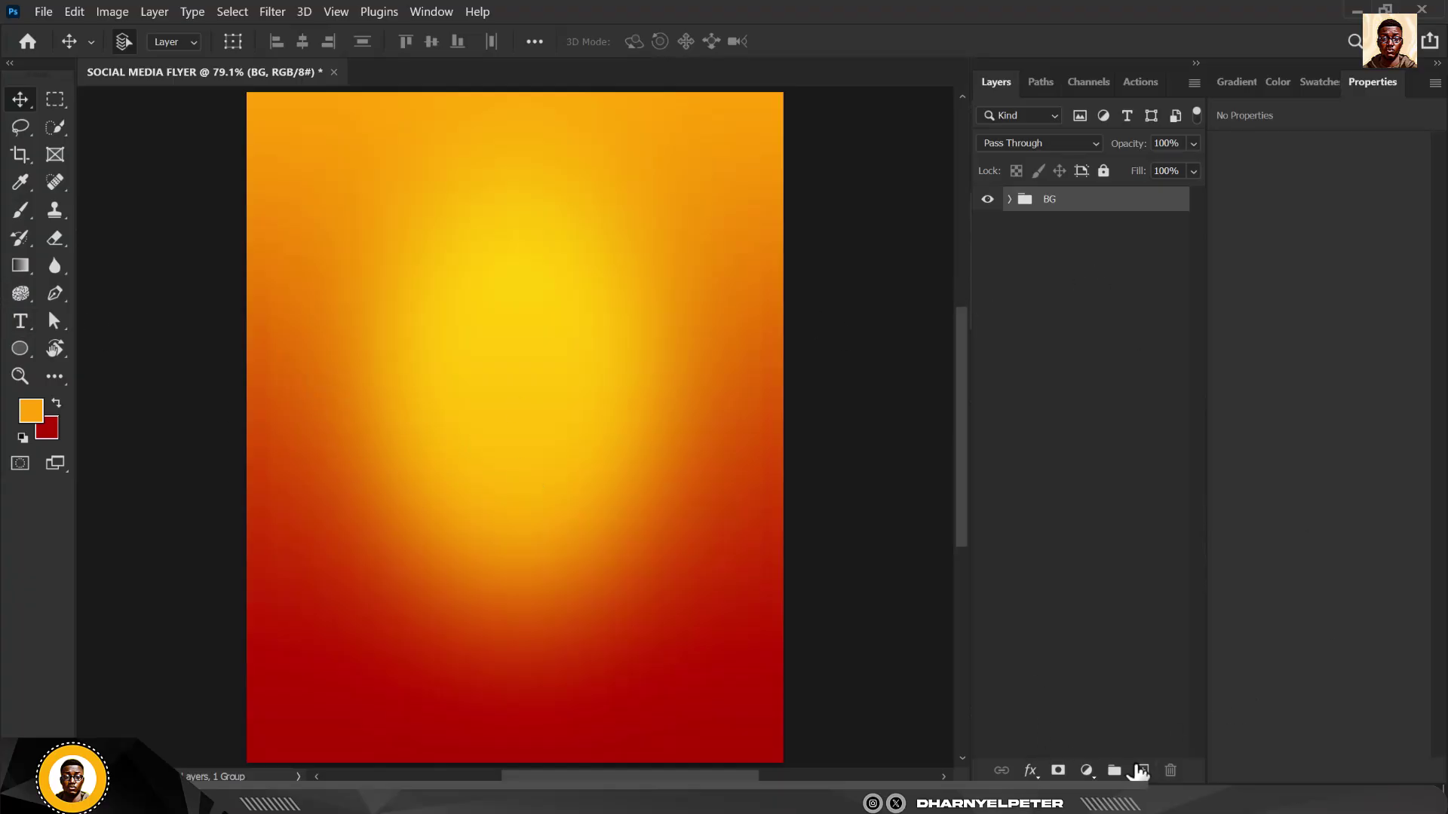
On a new layer above the BG group, add the horizontal text "Malta" in the upper-left area of the canvas.
left_click(1141, 770)
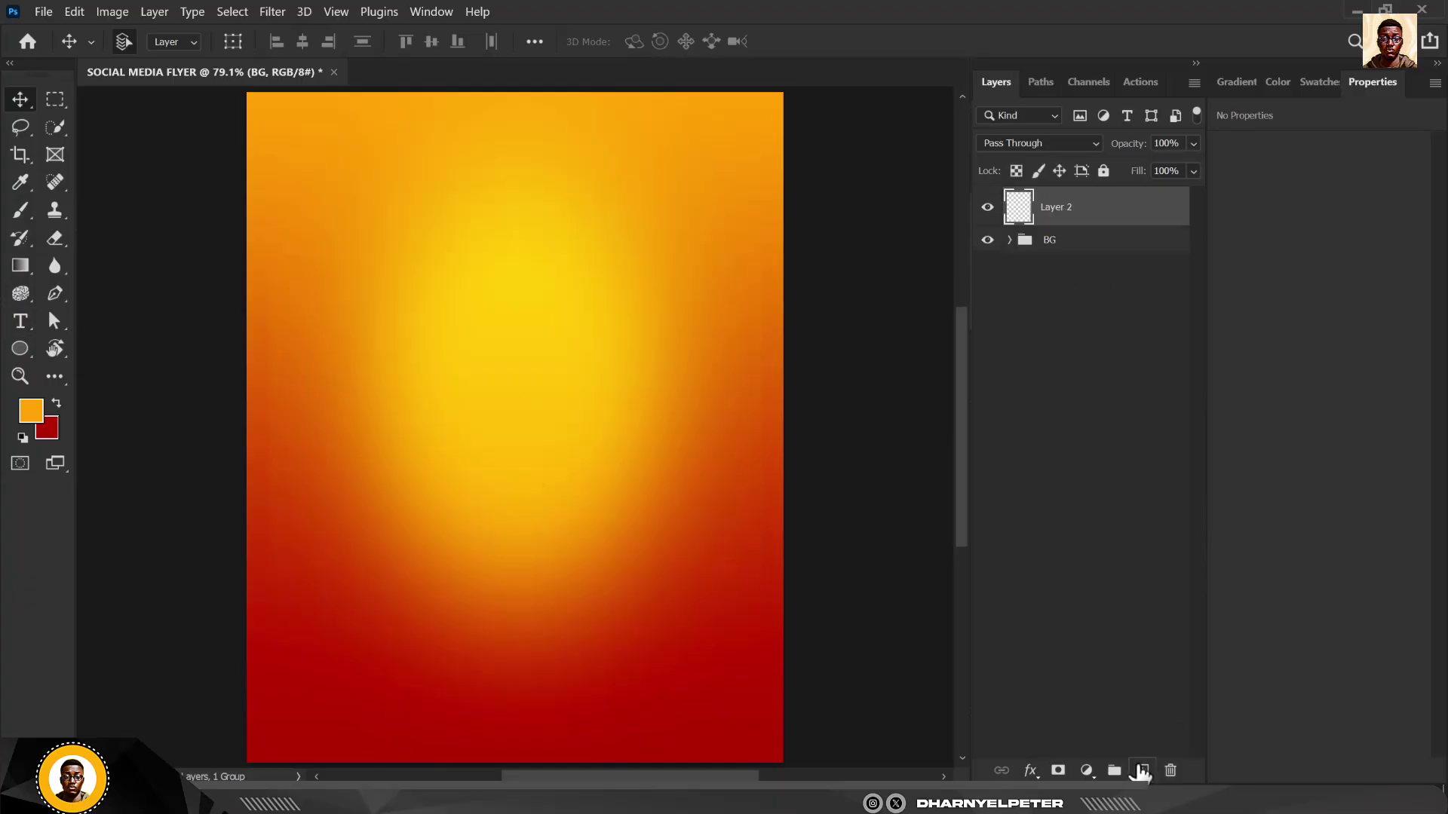
left_click(17, 325)
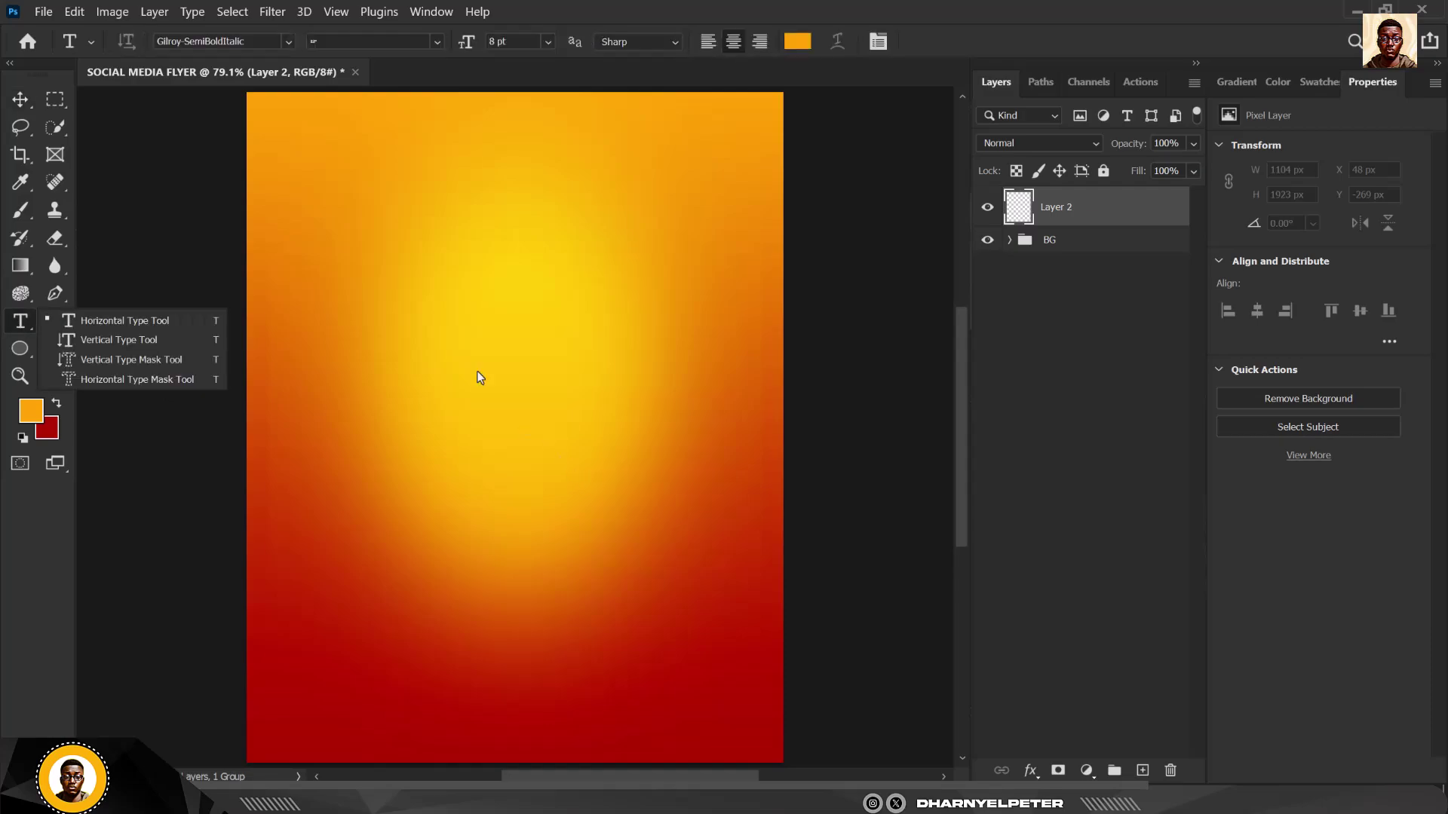
left_click(154, 322)
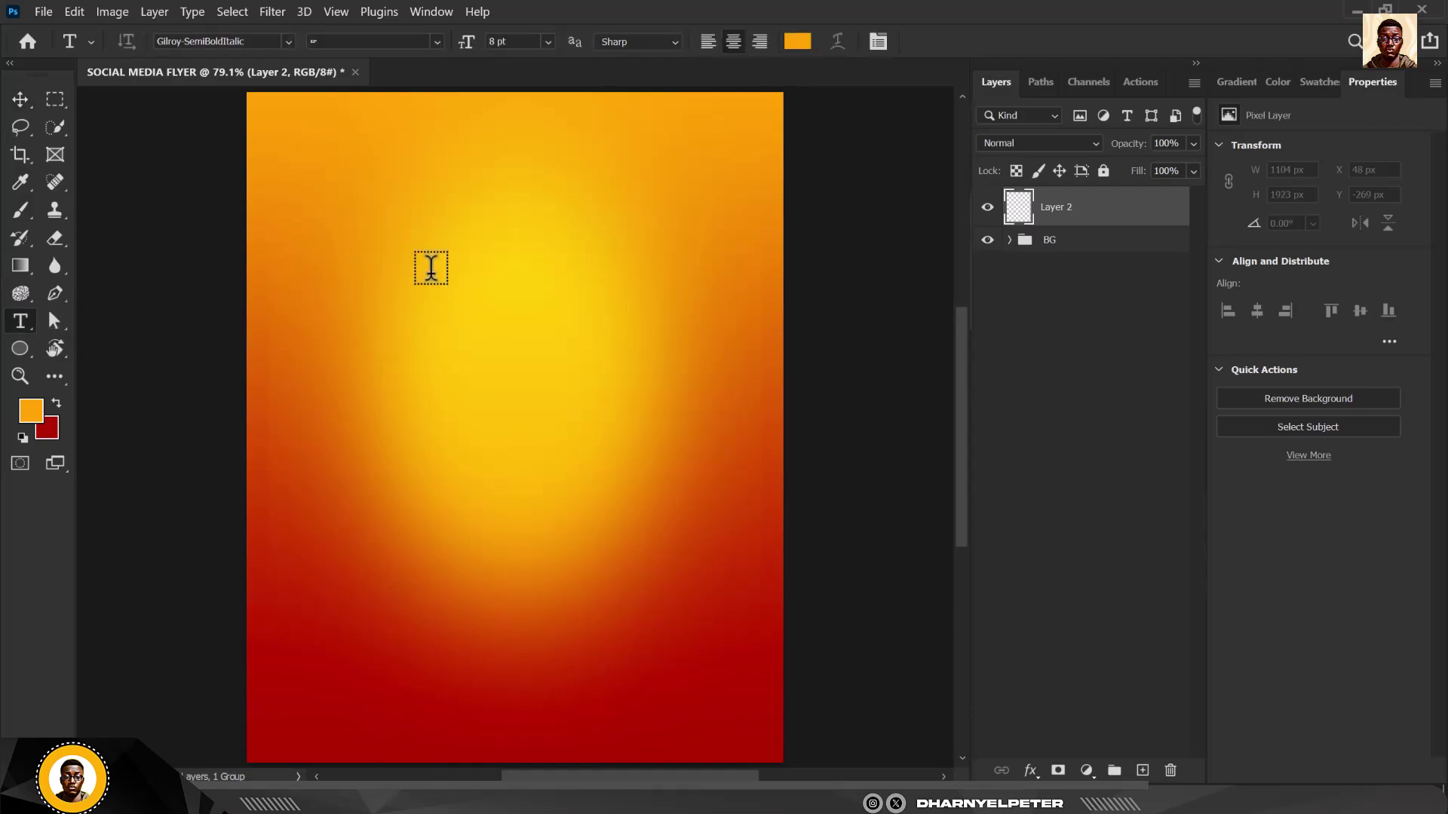
left_click(332, 340)
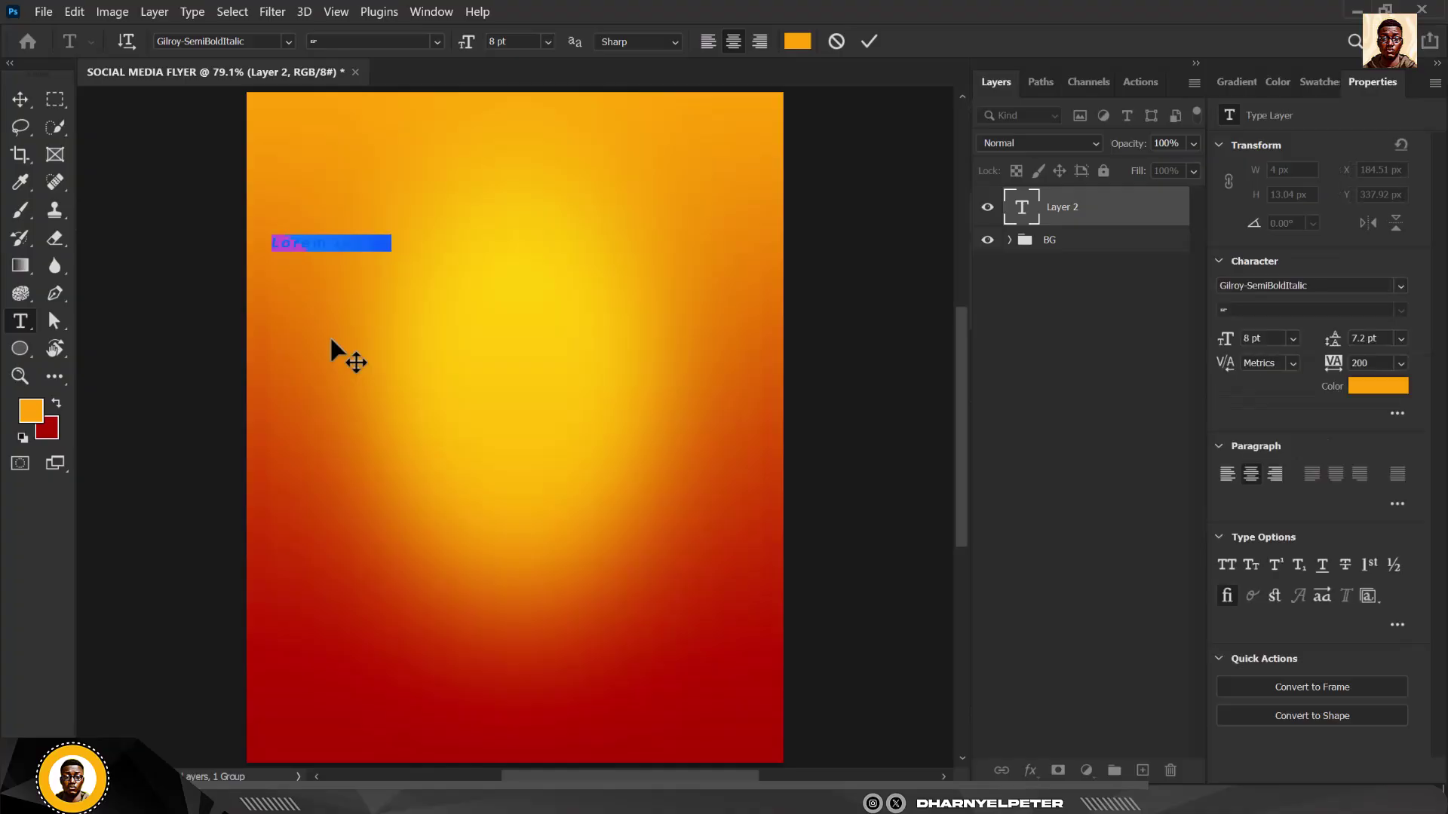
type("Lorem in")
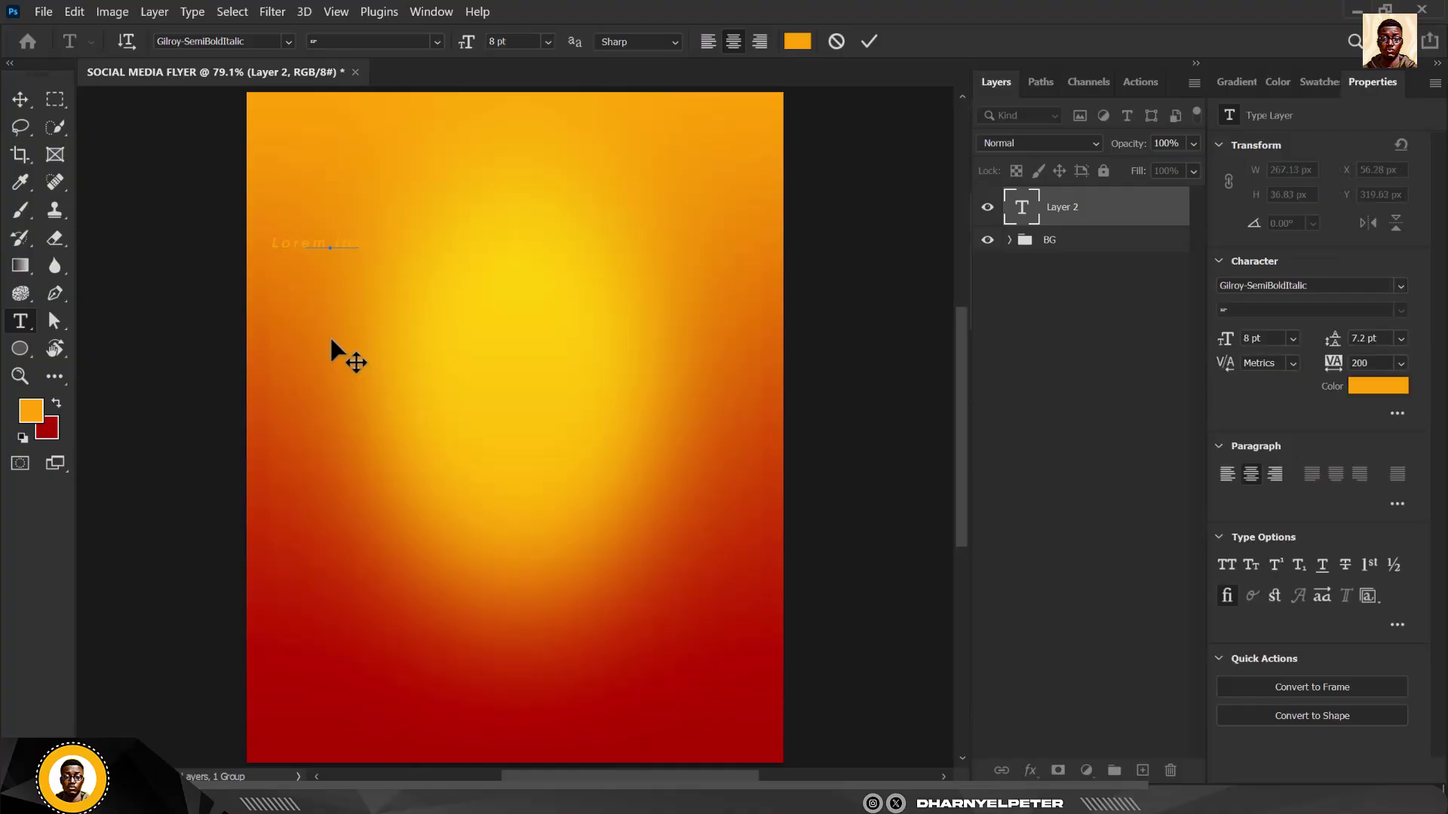
left_click(20, 98)
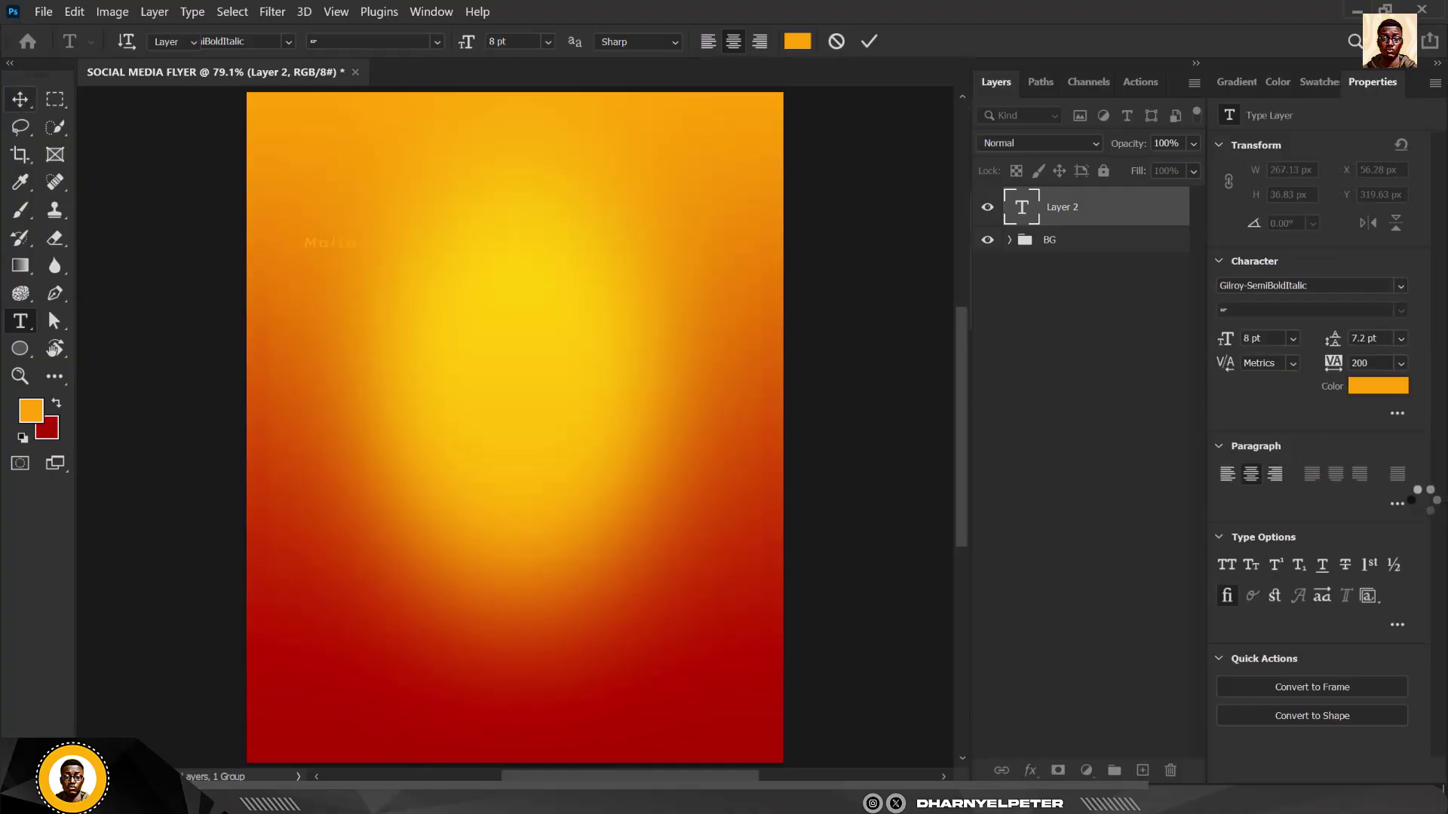
Change the color of the "Malta" text to near-black #0d0101.
left_click(1366, 390)
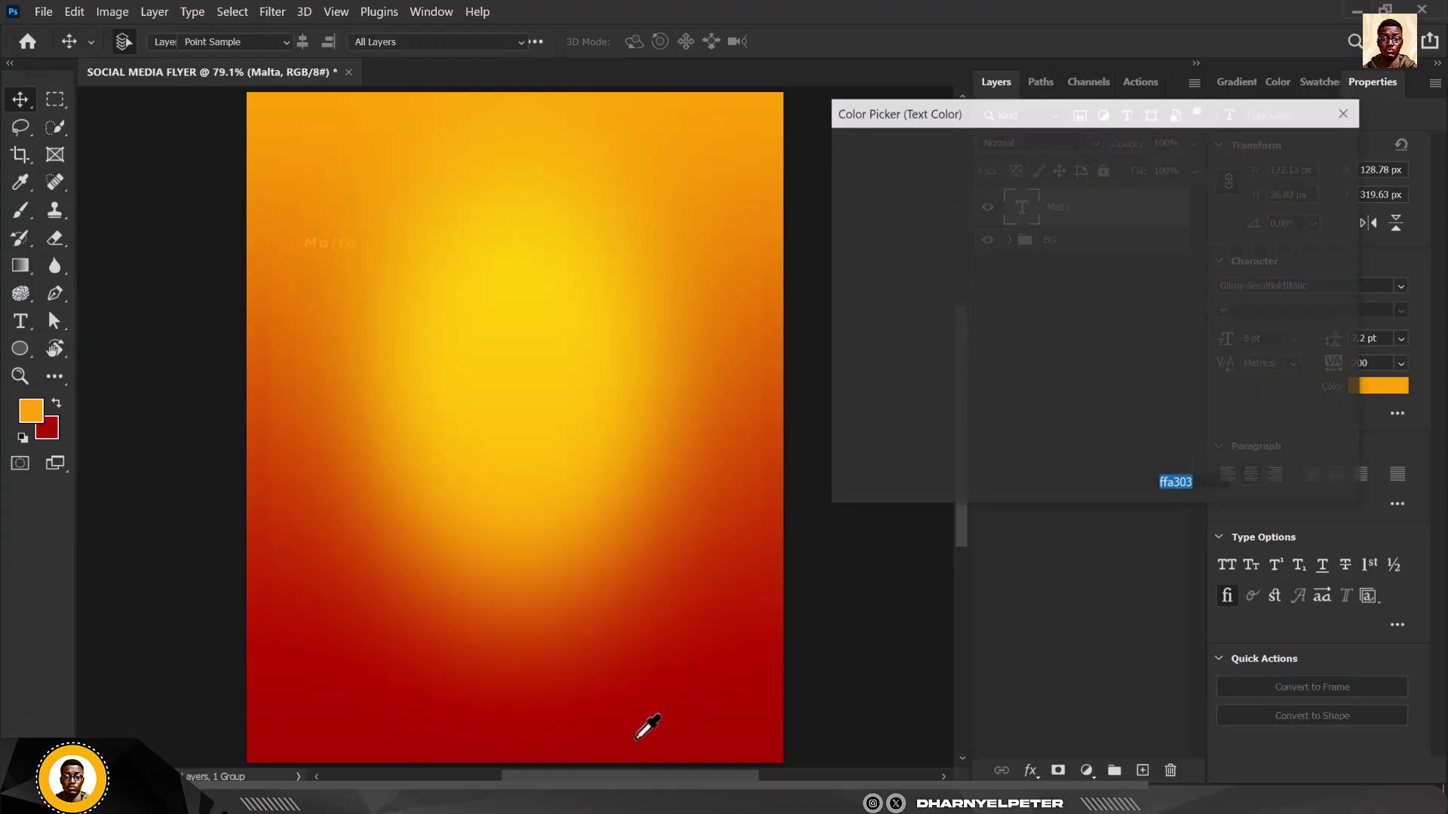
left_click(704, 724)
left_click(1078, 397)
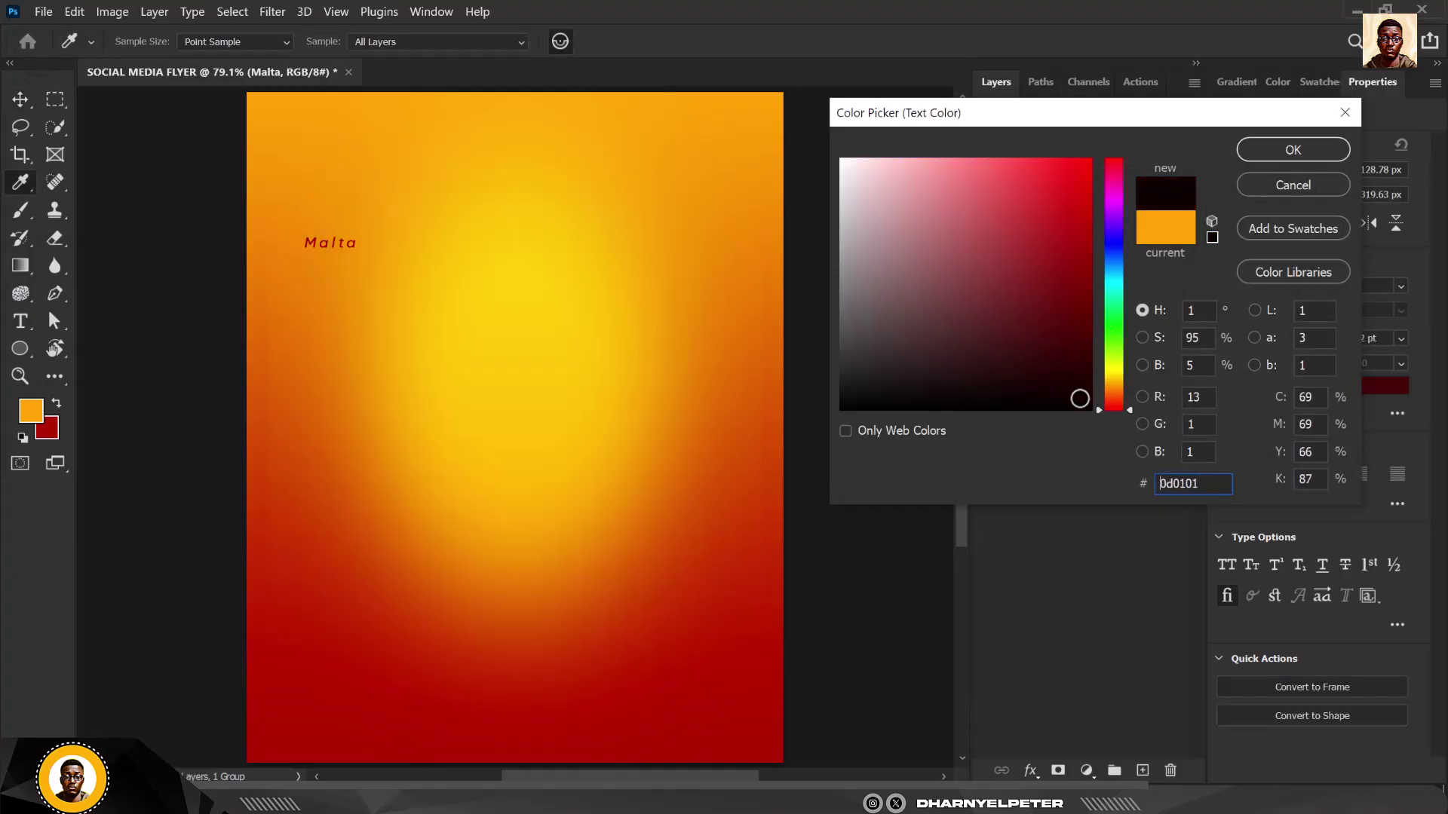
left_click(1293, 150)
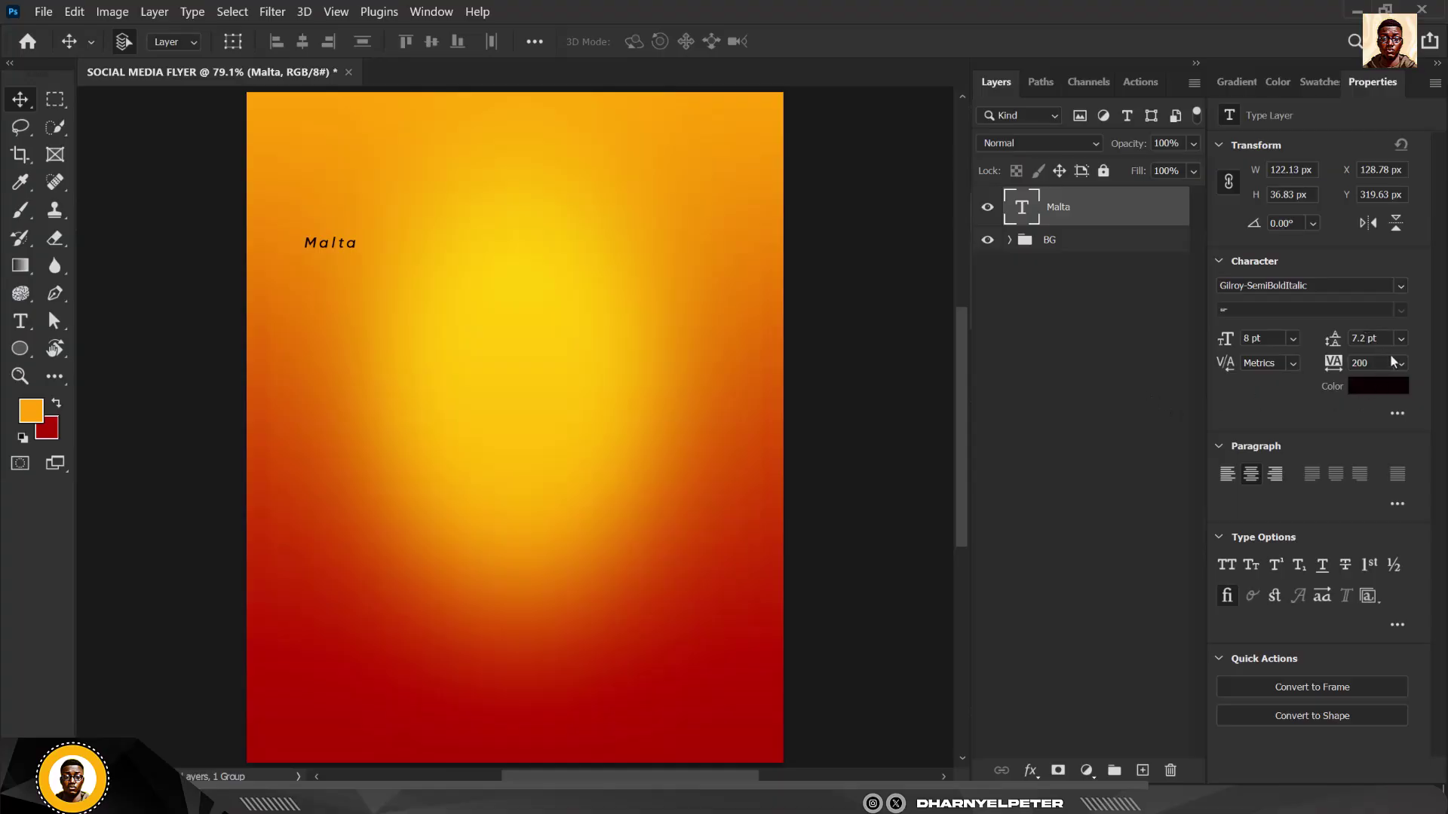
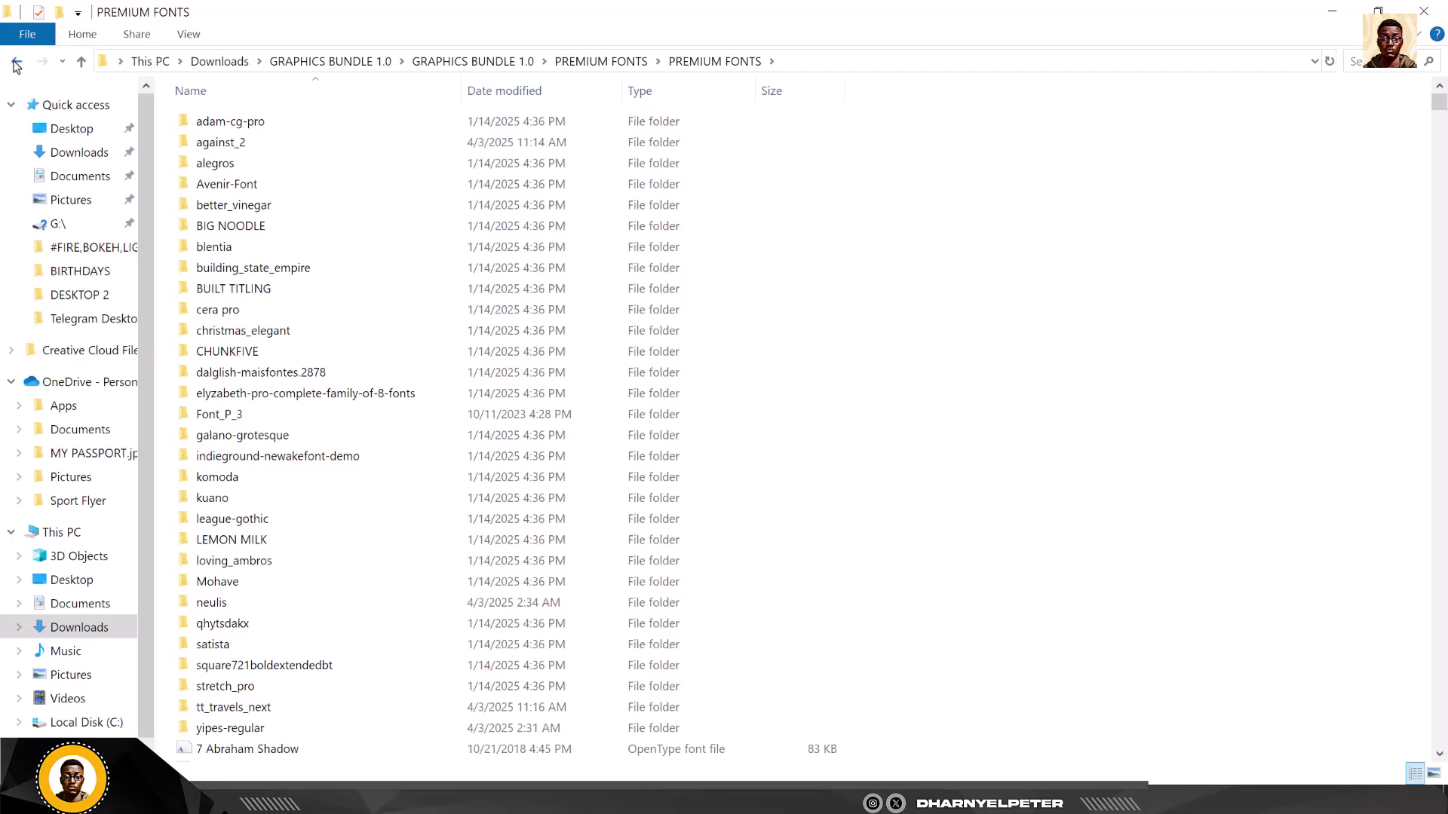
In File Explorer, browse the stock photos in the PREMIUM IMAGES' folder of GRAPHICS BUNDLE 1.0, and return to the bundle's main folder.
left_click(15, 62)
left_click(16, 64)
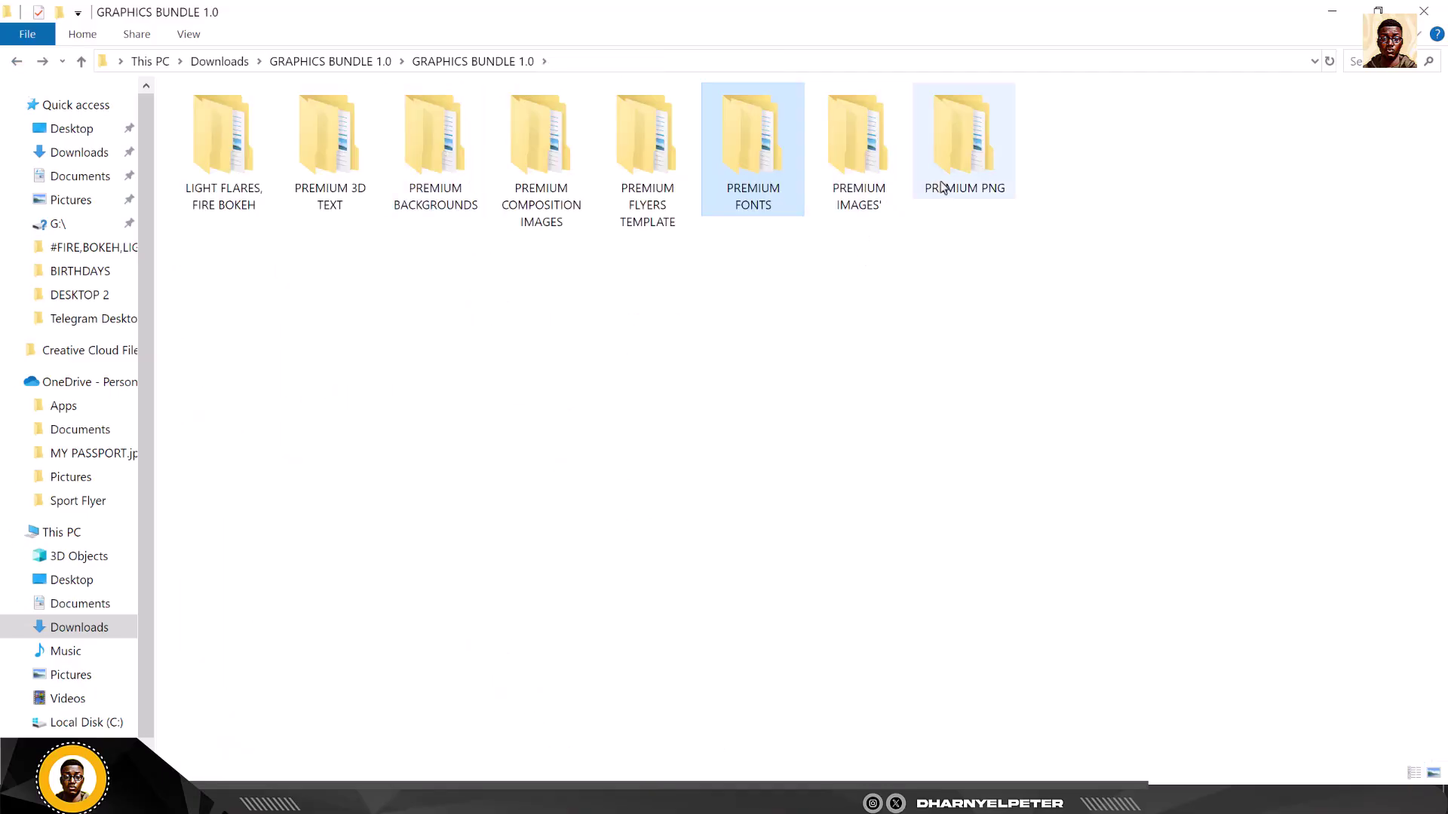
double_click(857, 147)
double_click(201, 123)
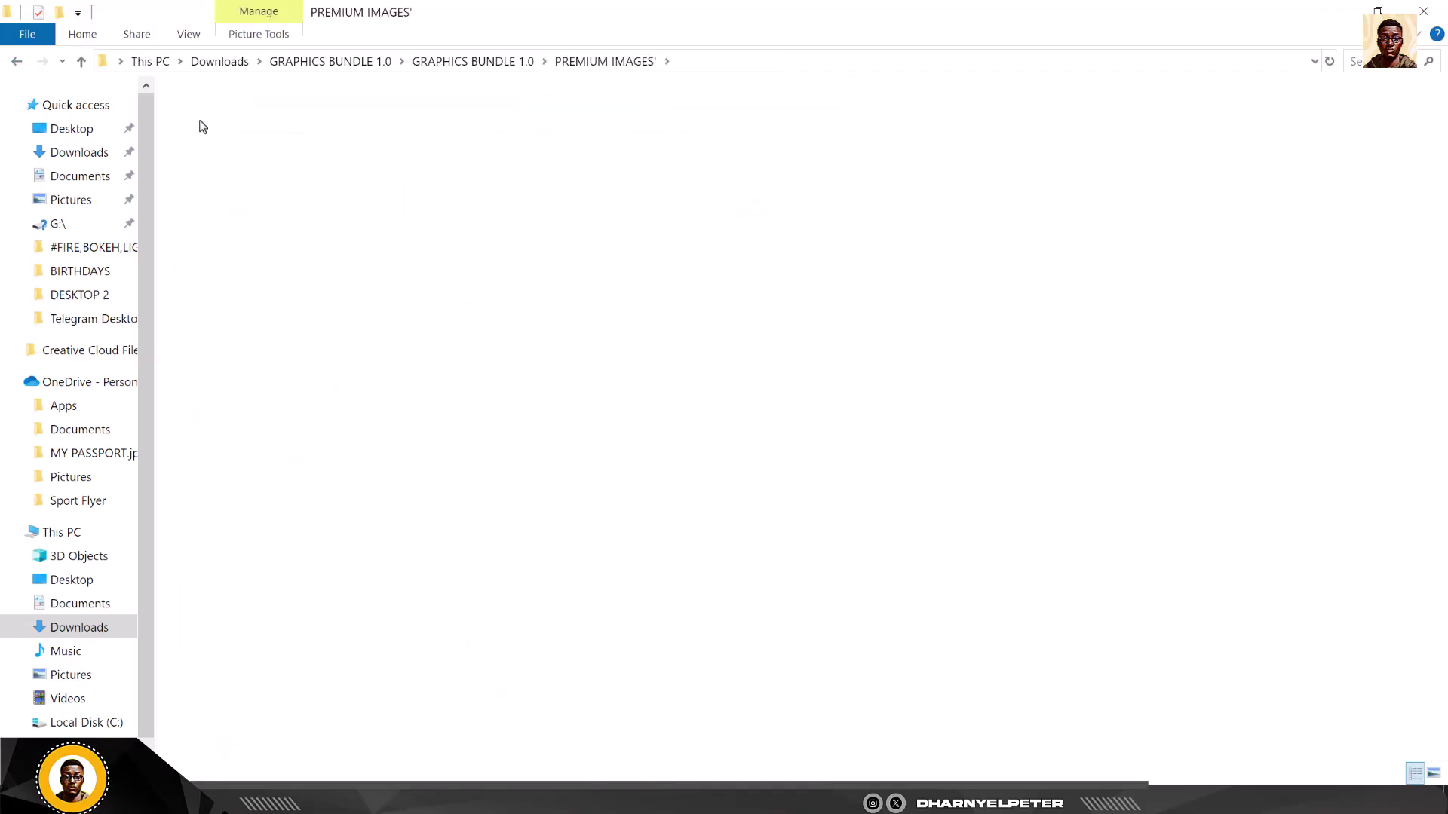
scroll(924, 485, "down", 10)
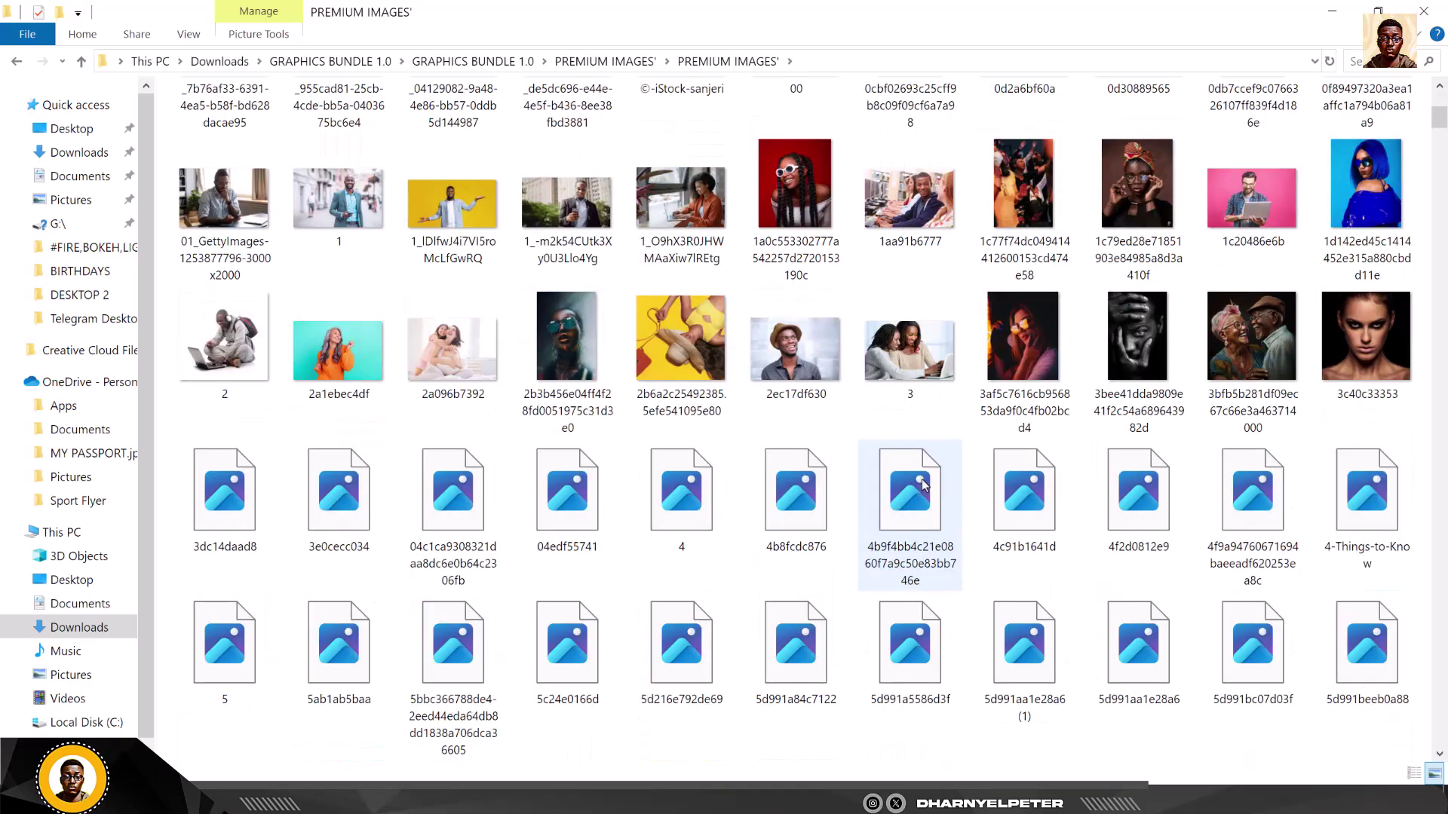
scroll(922, 462, "down", 10)
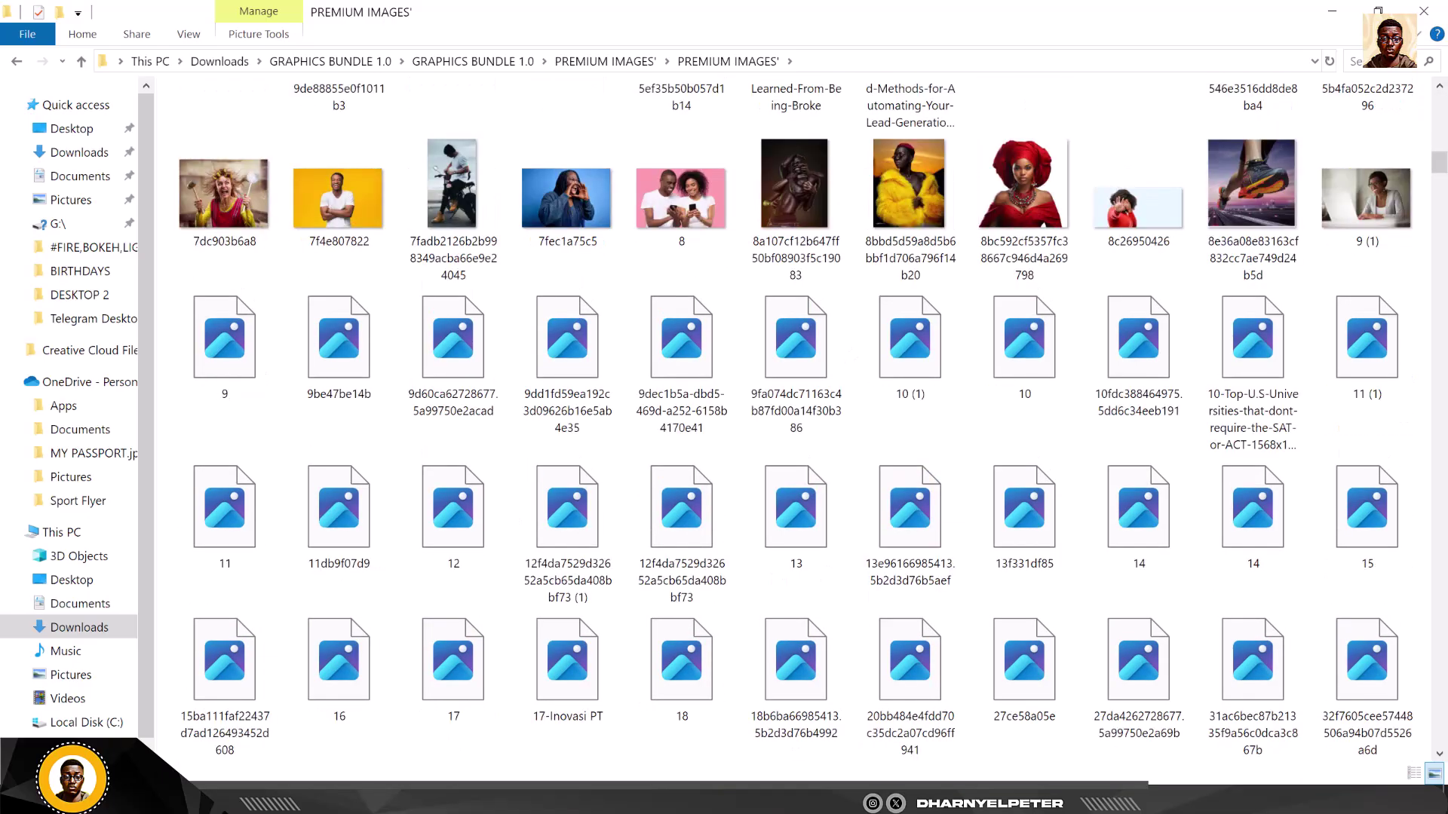
left_click(14, 63)
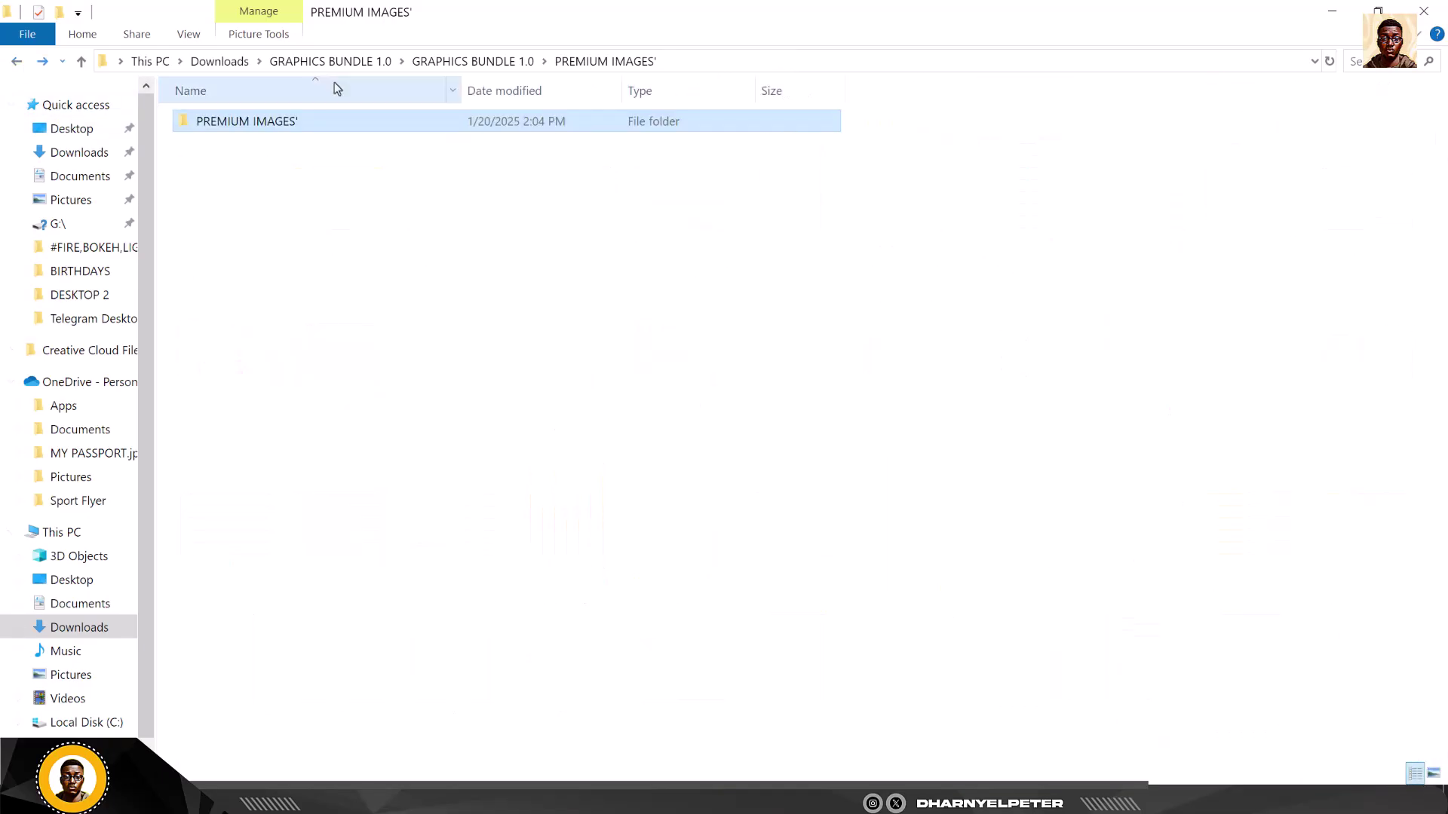
left_click(18, 65)
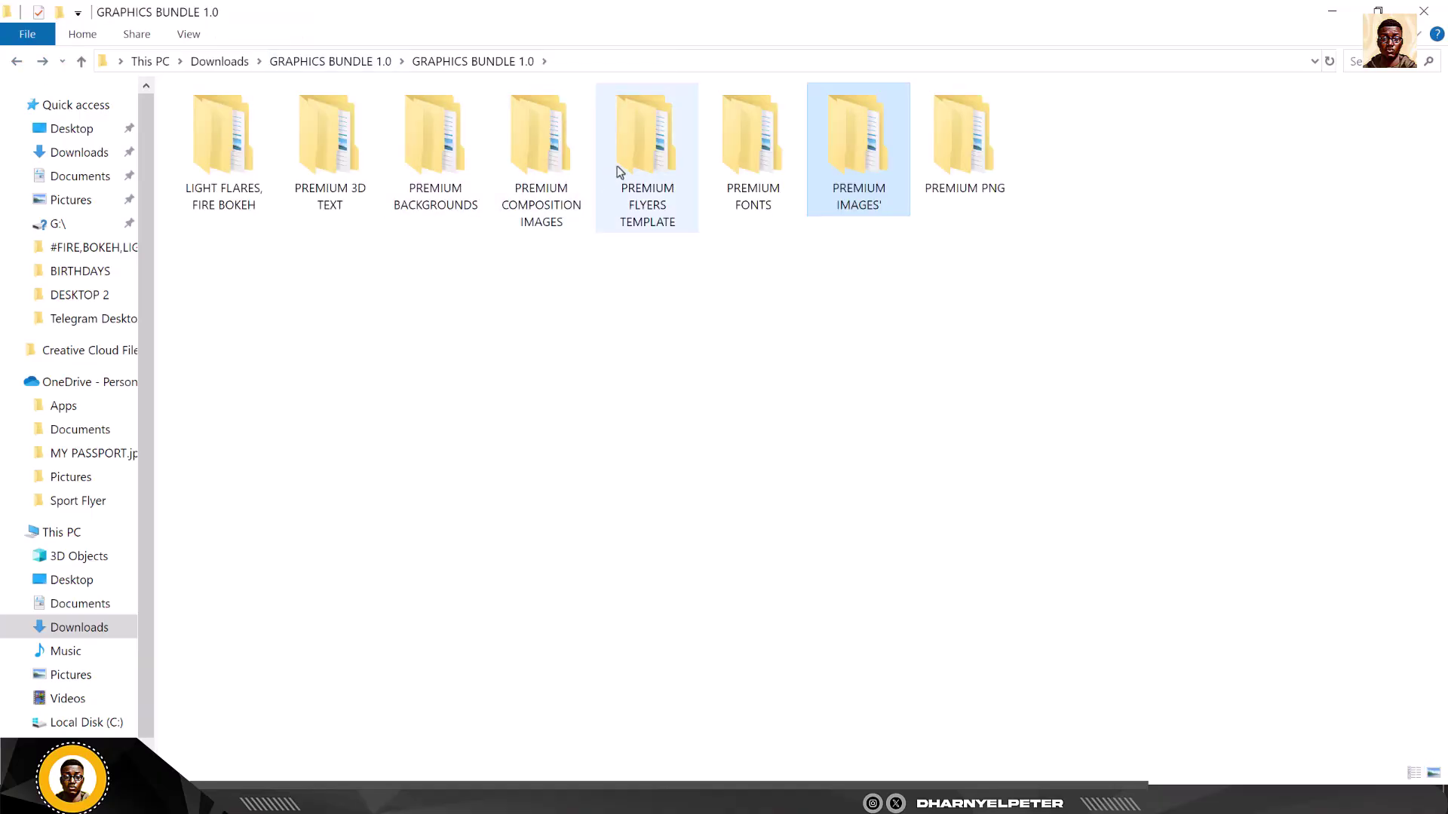
Look through the CHURCH and CLUB archives in the PREMIUM FLYERS TEMPLATE folder.
double_click(655, 158)
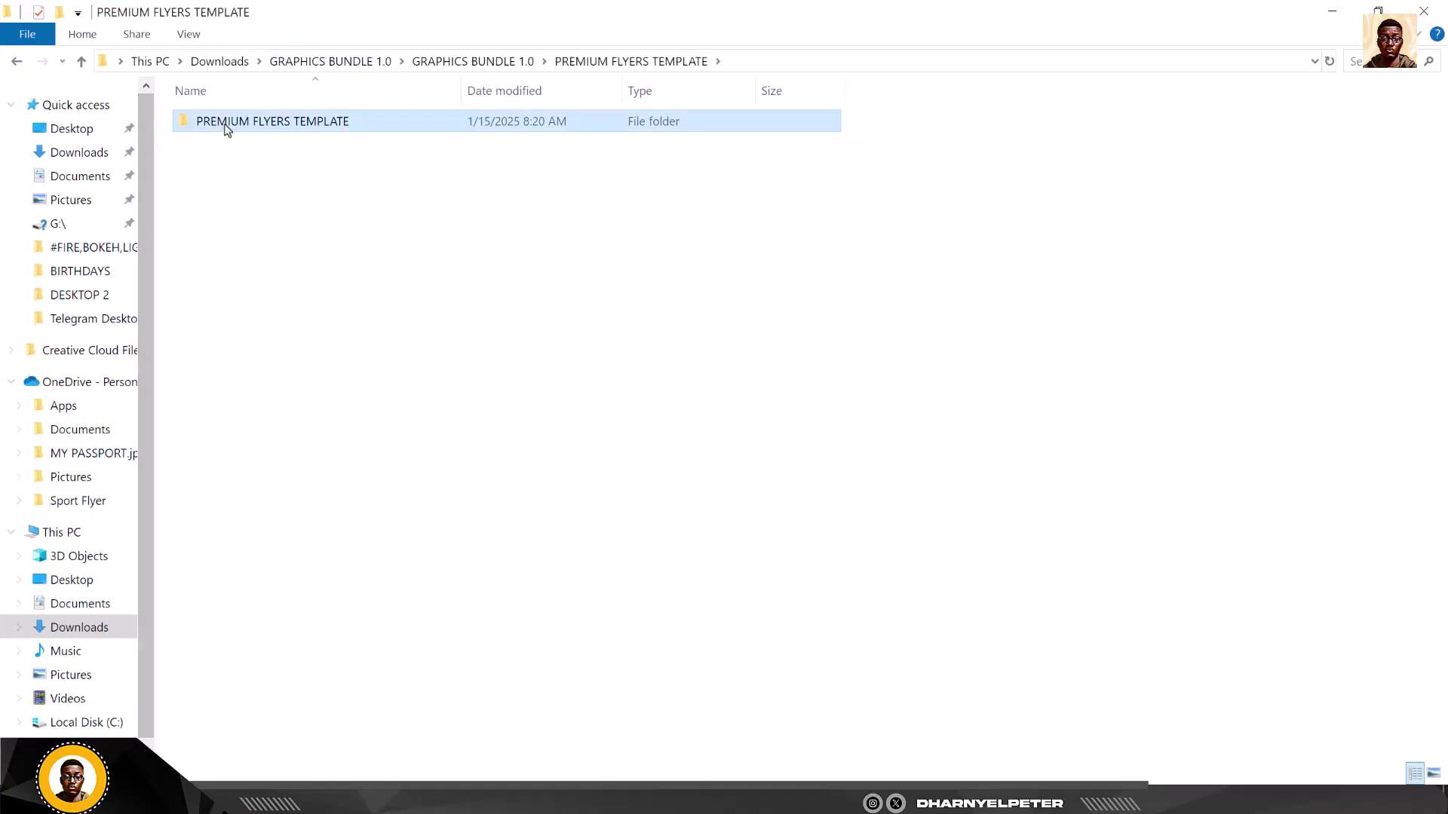
double_click(223, 129)
double_click(226, 127)
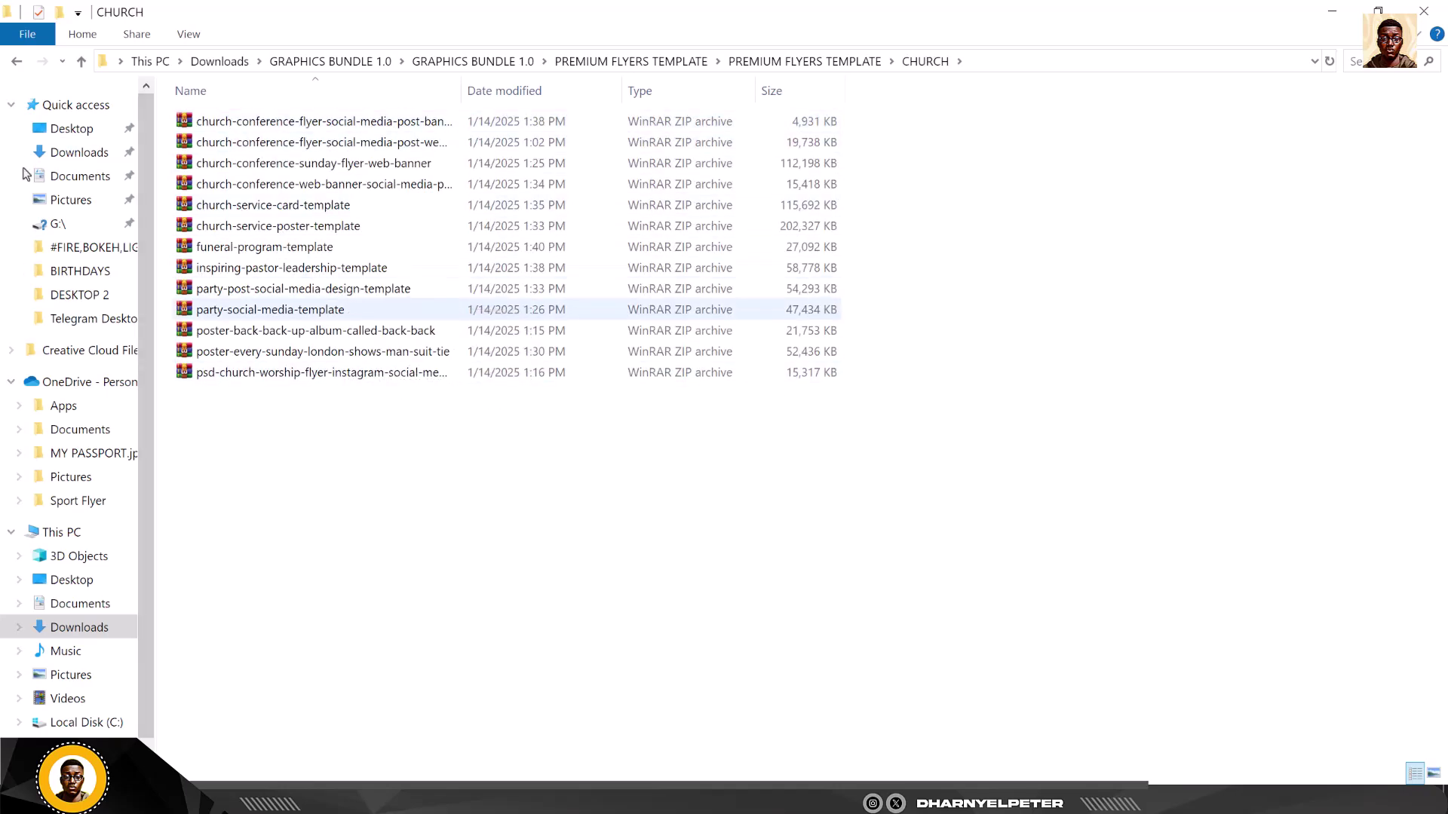
left_click(15, 66)
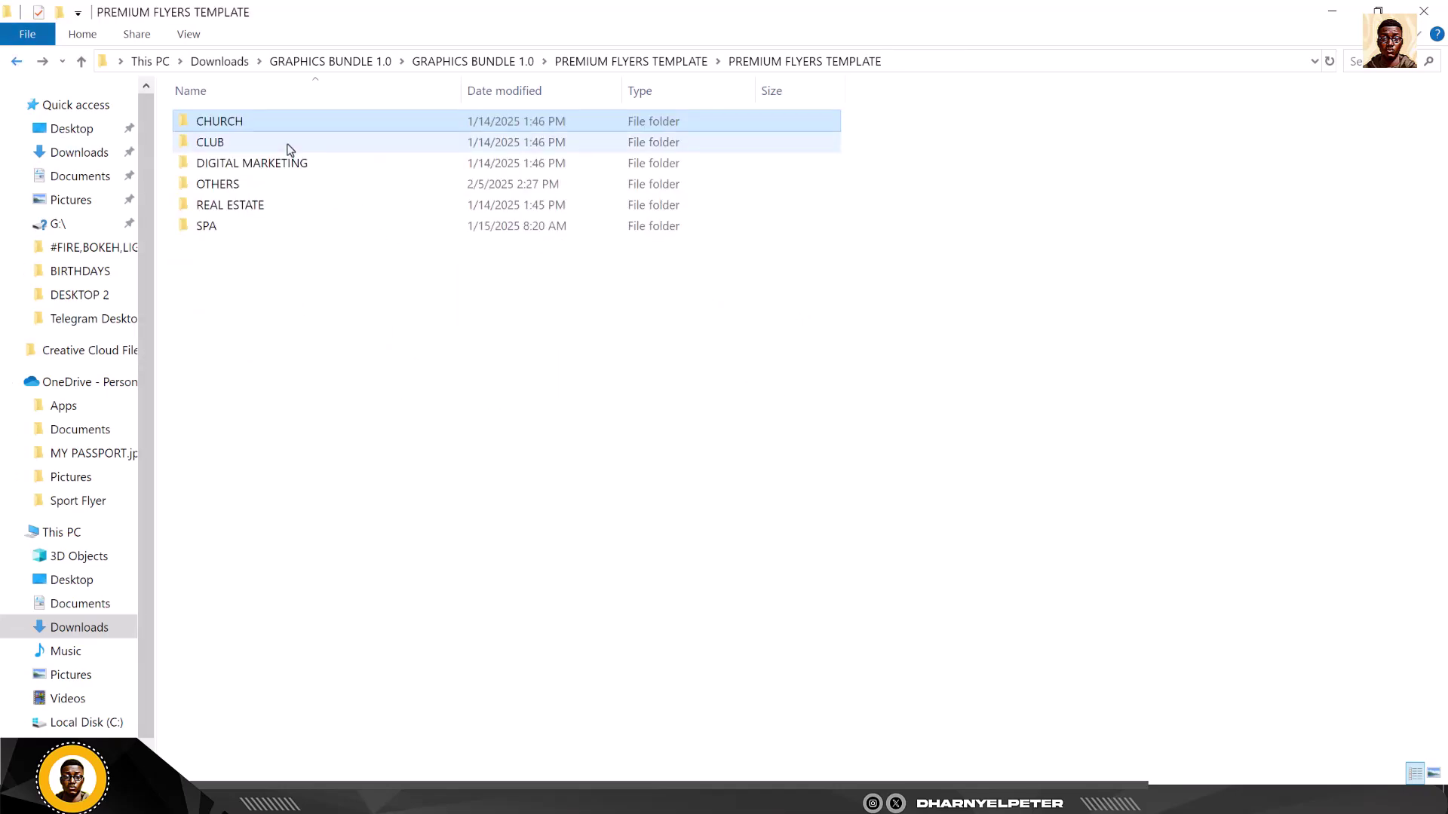
double_click(205, 143)
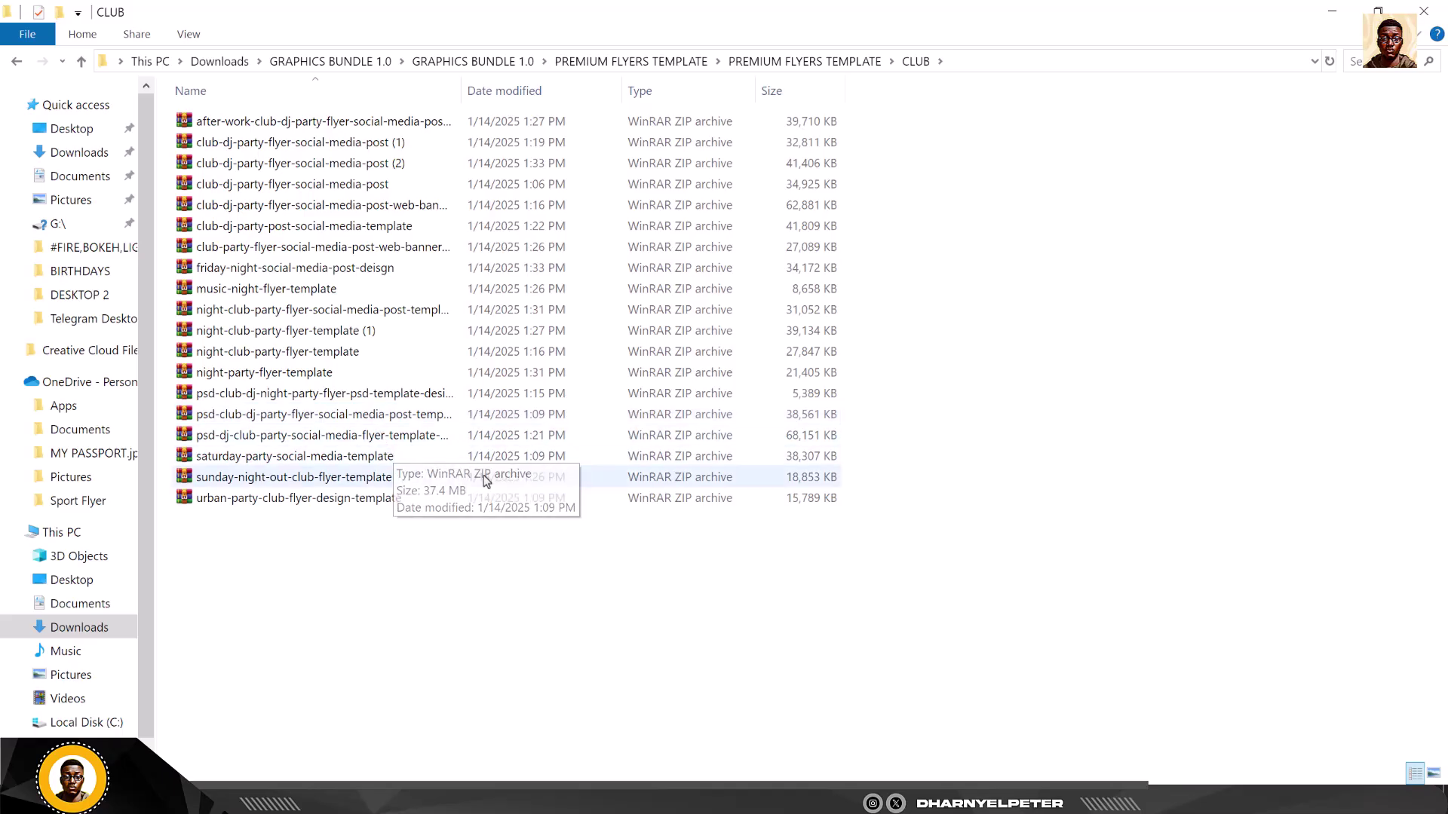
left_click(16, 62)
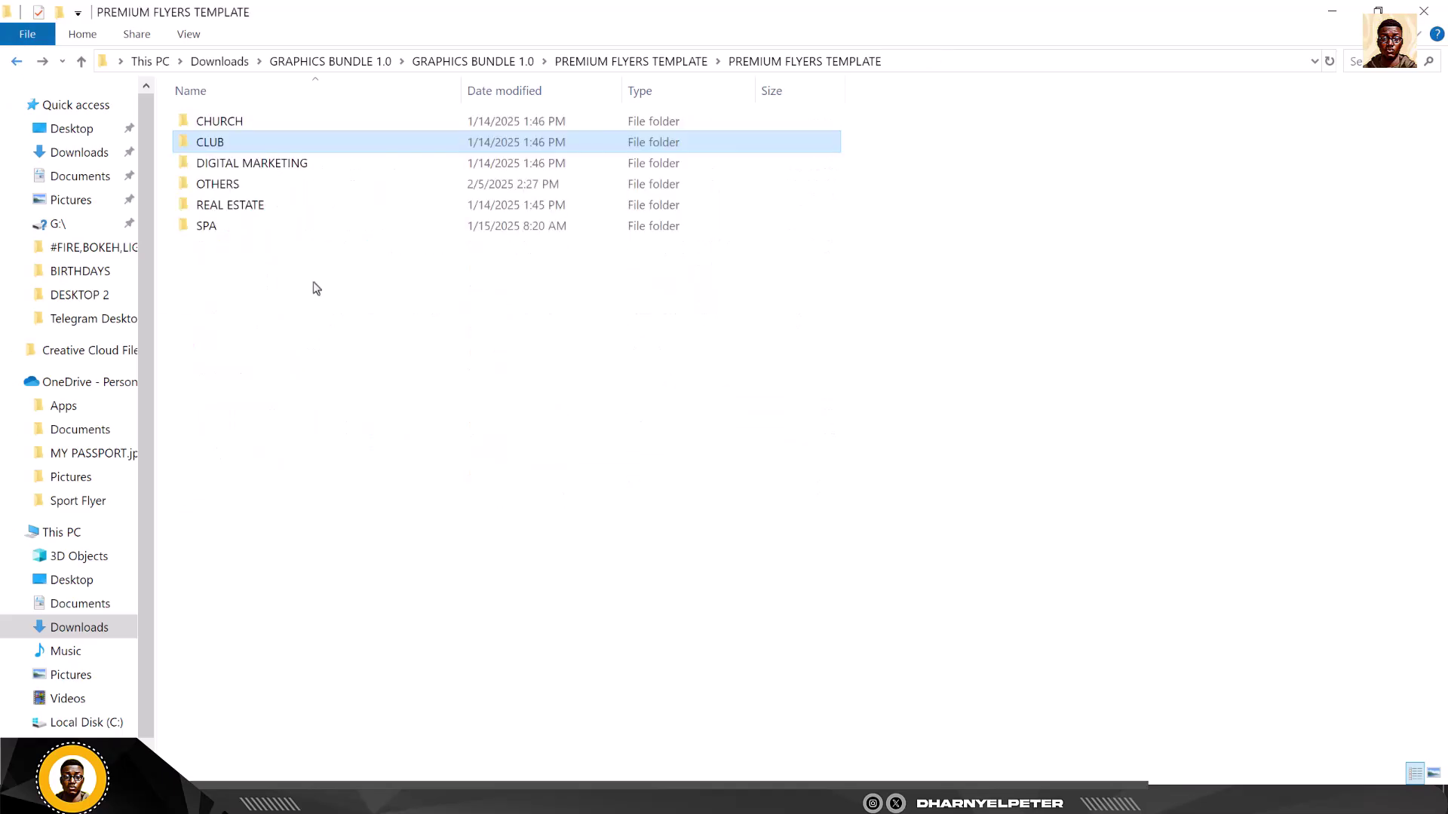
Check the DIGITAL MARKETING, OTHERS and REAL ESTATE template folders, and return to the bundle's main folder.
double_click(244, 163)
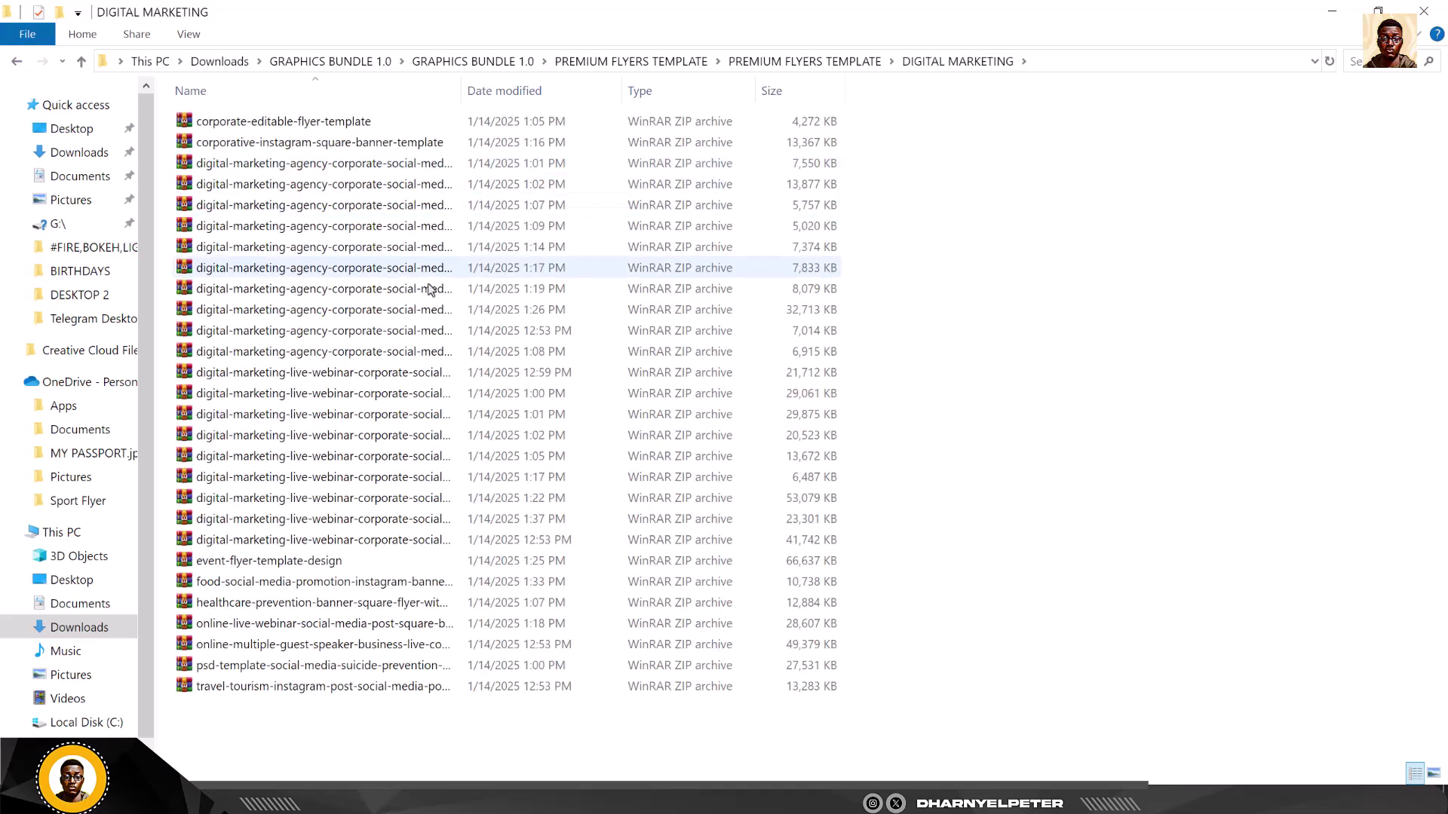
left_click(17, 62)
double_click(218, 184)
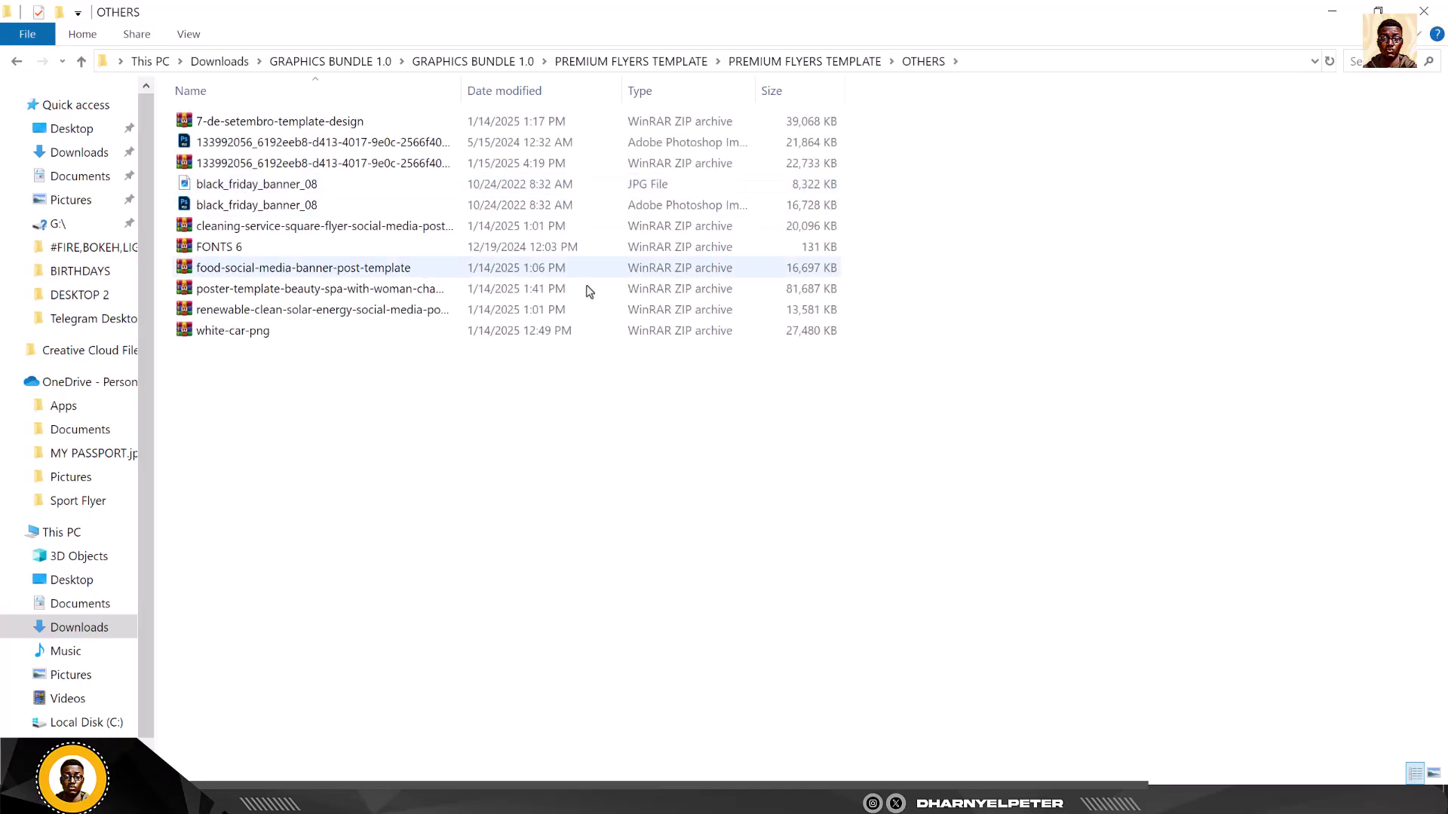
key("alt+Left")
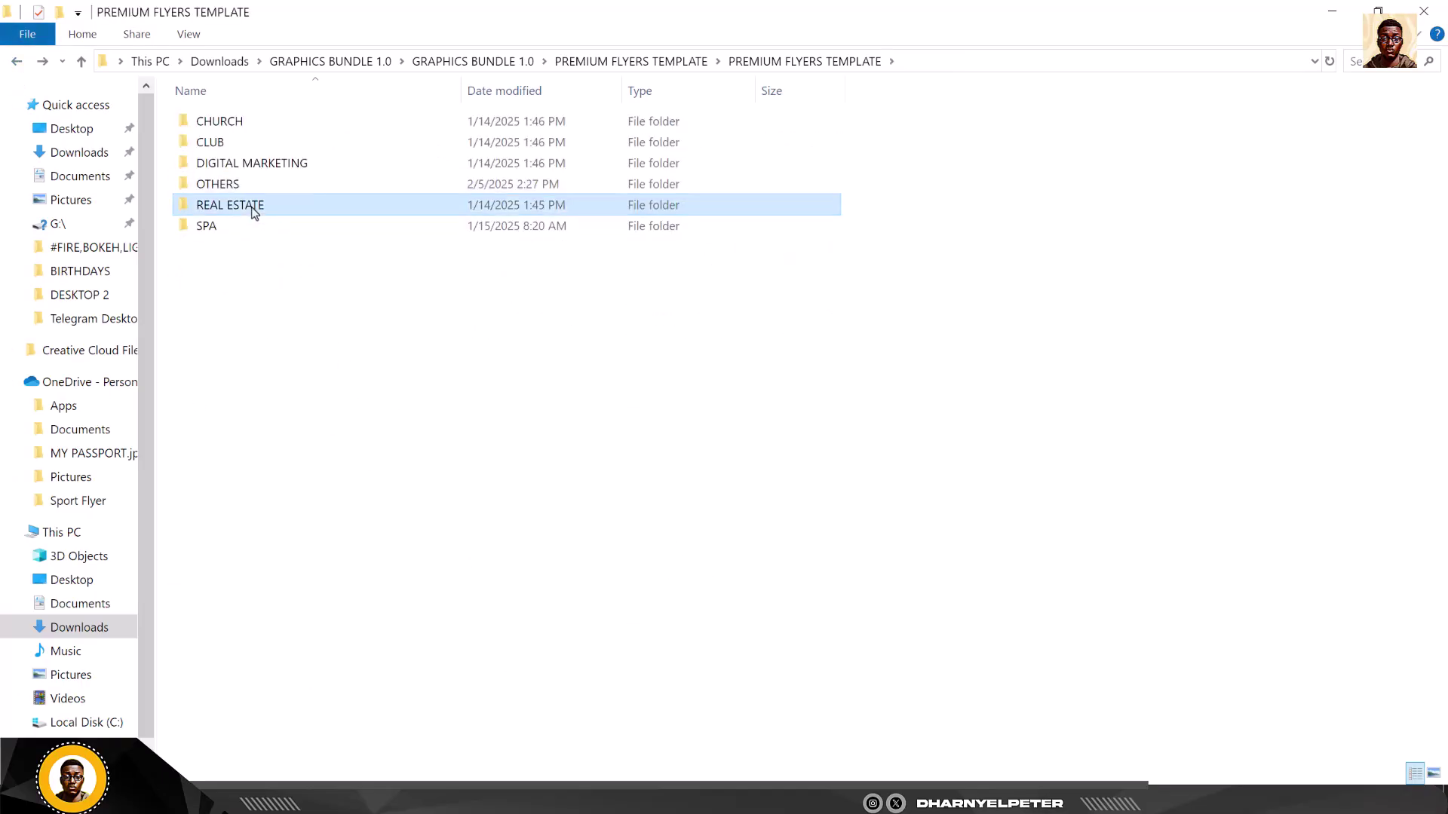
double_click(252, 205)
left_click(17, 64)
left_click(16, 63)
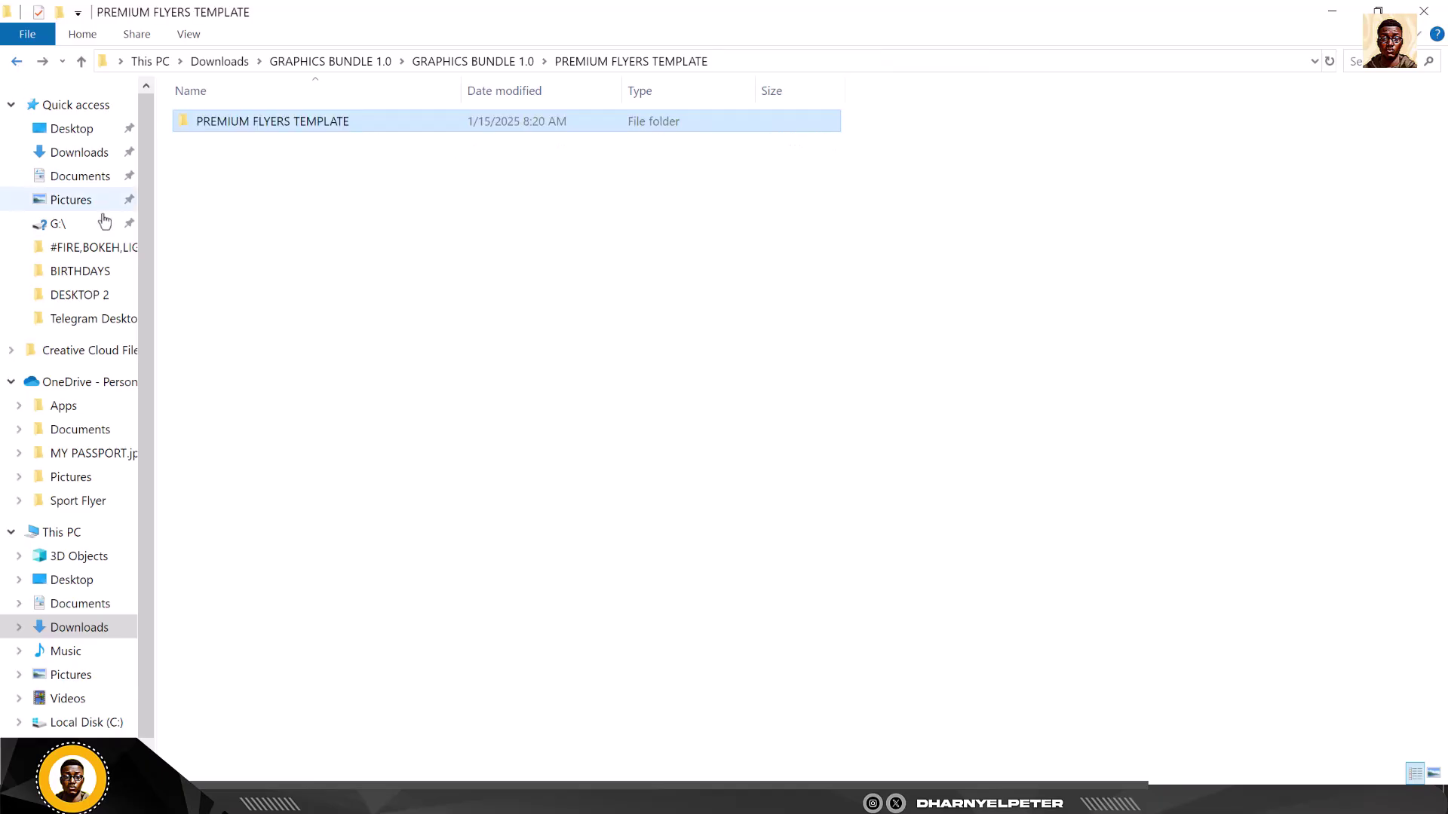
left_click(17, 61)
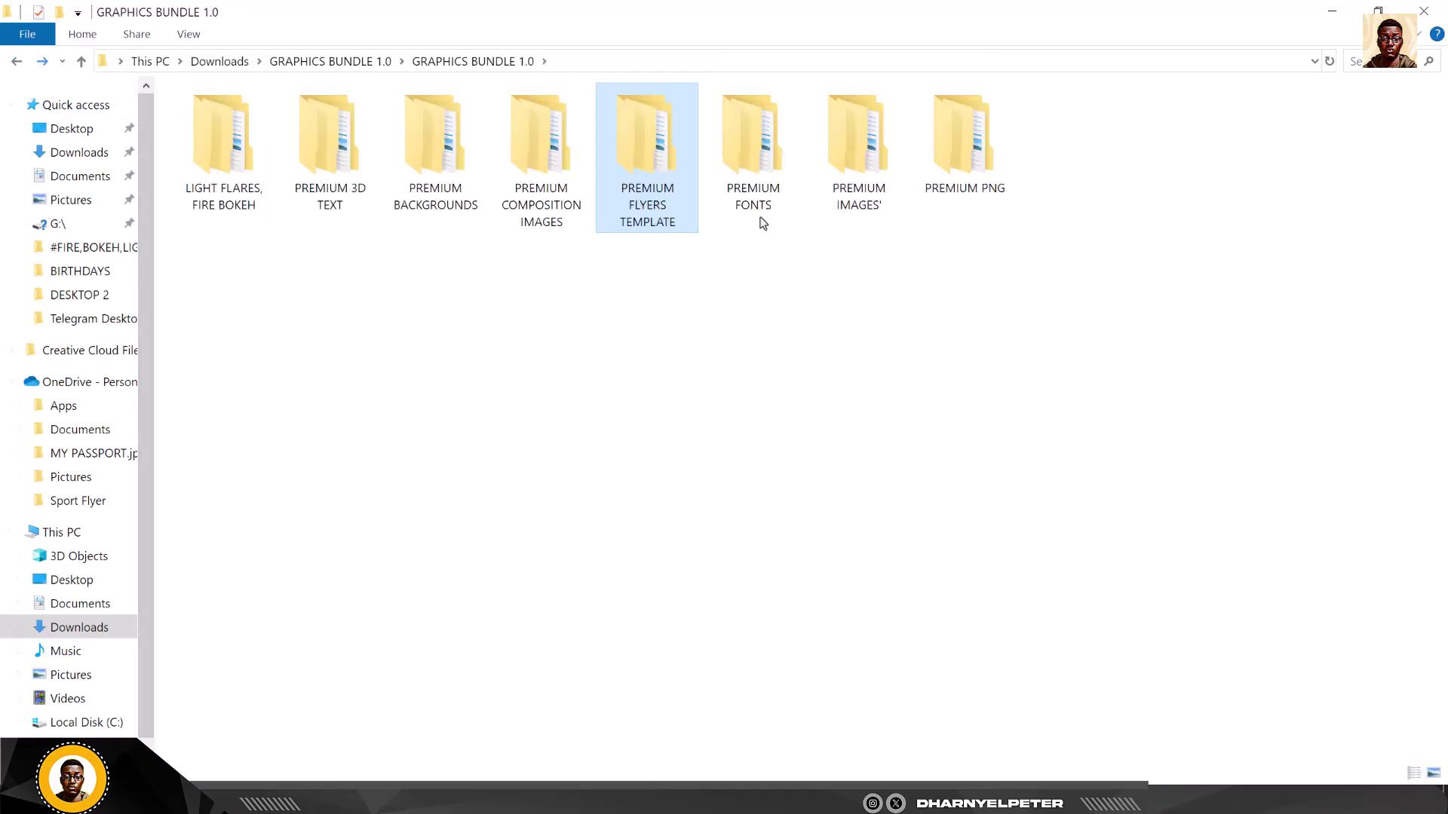
Browse the PREMIUM PNG folder and preview the red 3D map pin image at full window size, closing the preview when done.
double_click(949, 153)
double_click(287, 128)
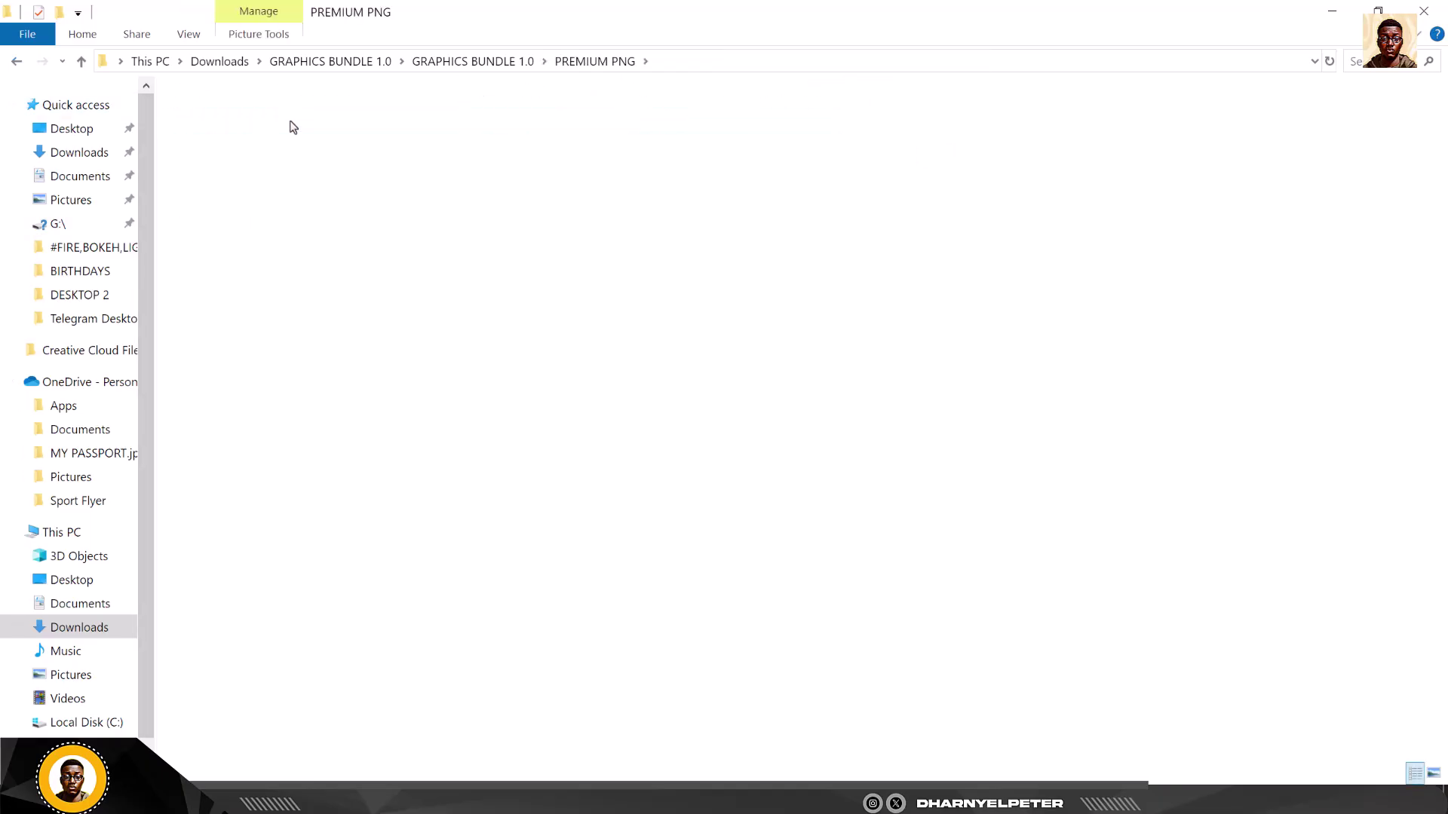
scroll(730, 343, "down", 15)
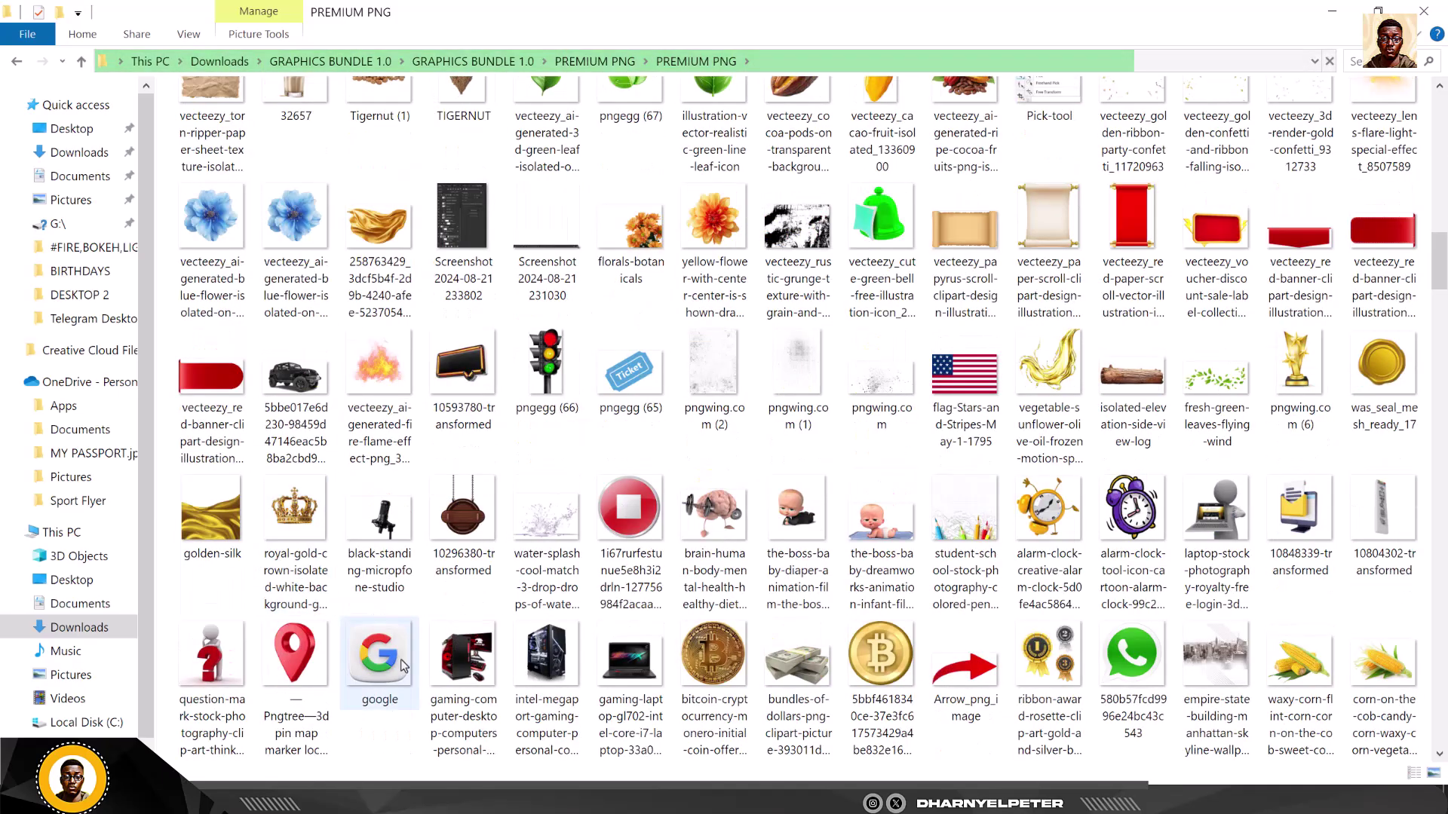
left_click(304, 653)
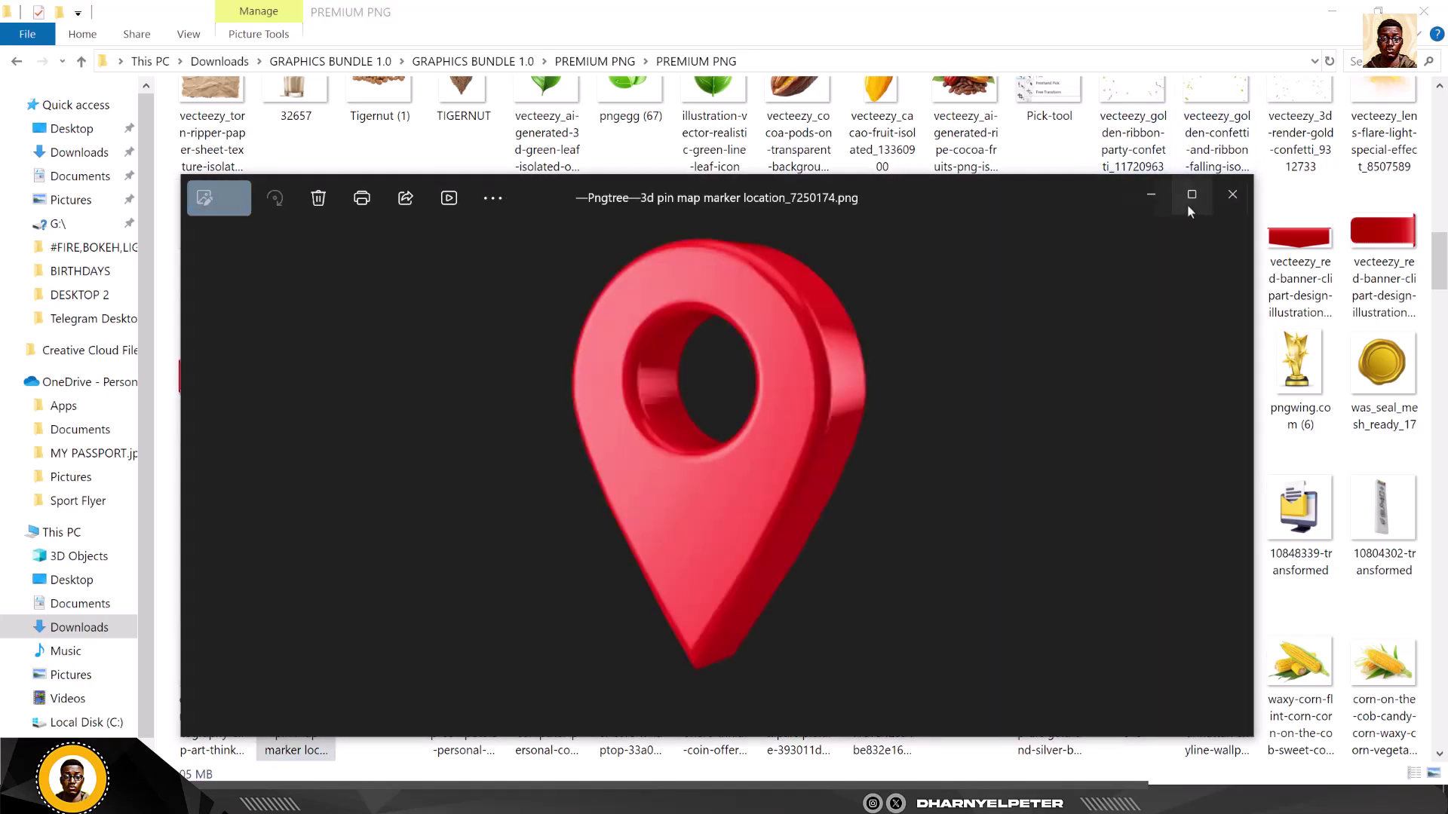
left_click(1189, 196)
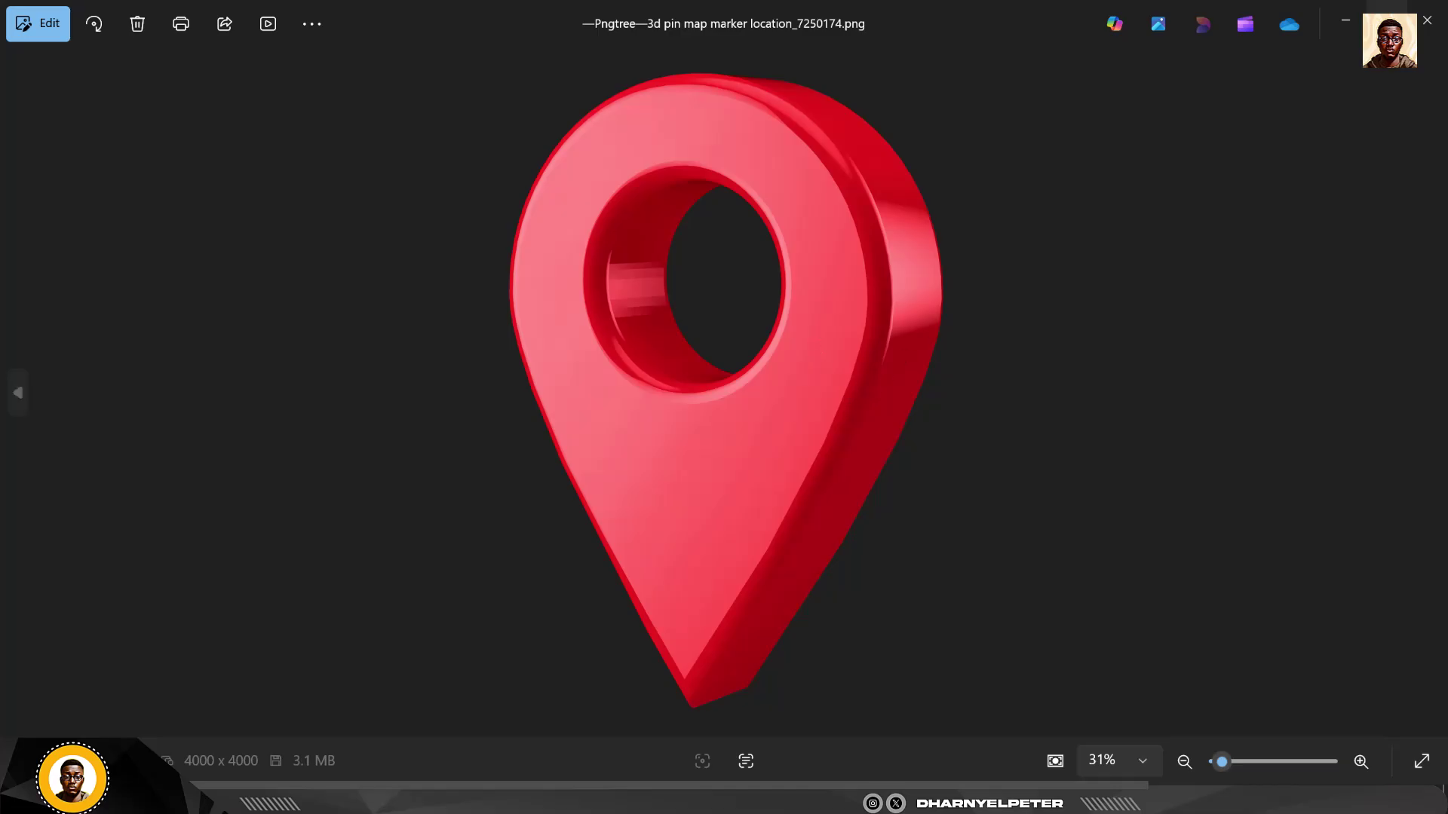
left_click(1427, 20)
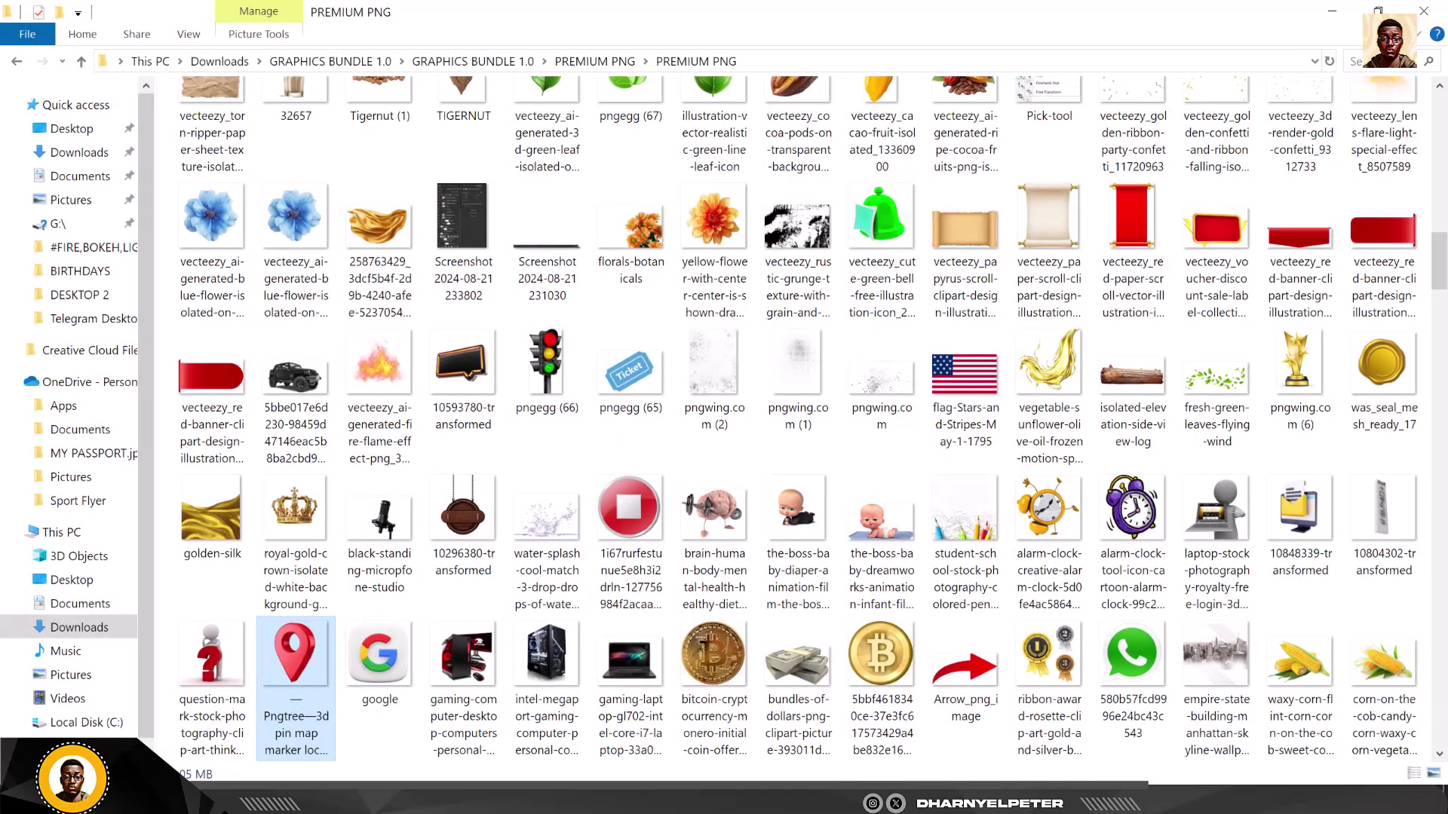
Switch back to Photoshop and enlarge the Malta text to about 92 pt, centred across the flyer's upper half.
left_click(347, 799)
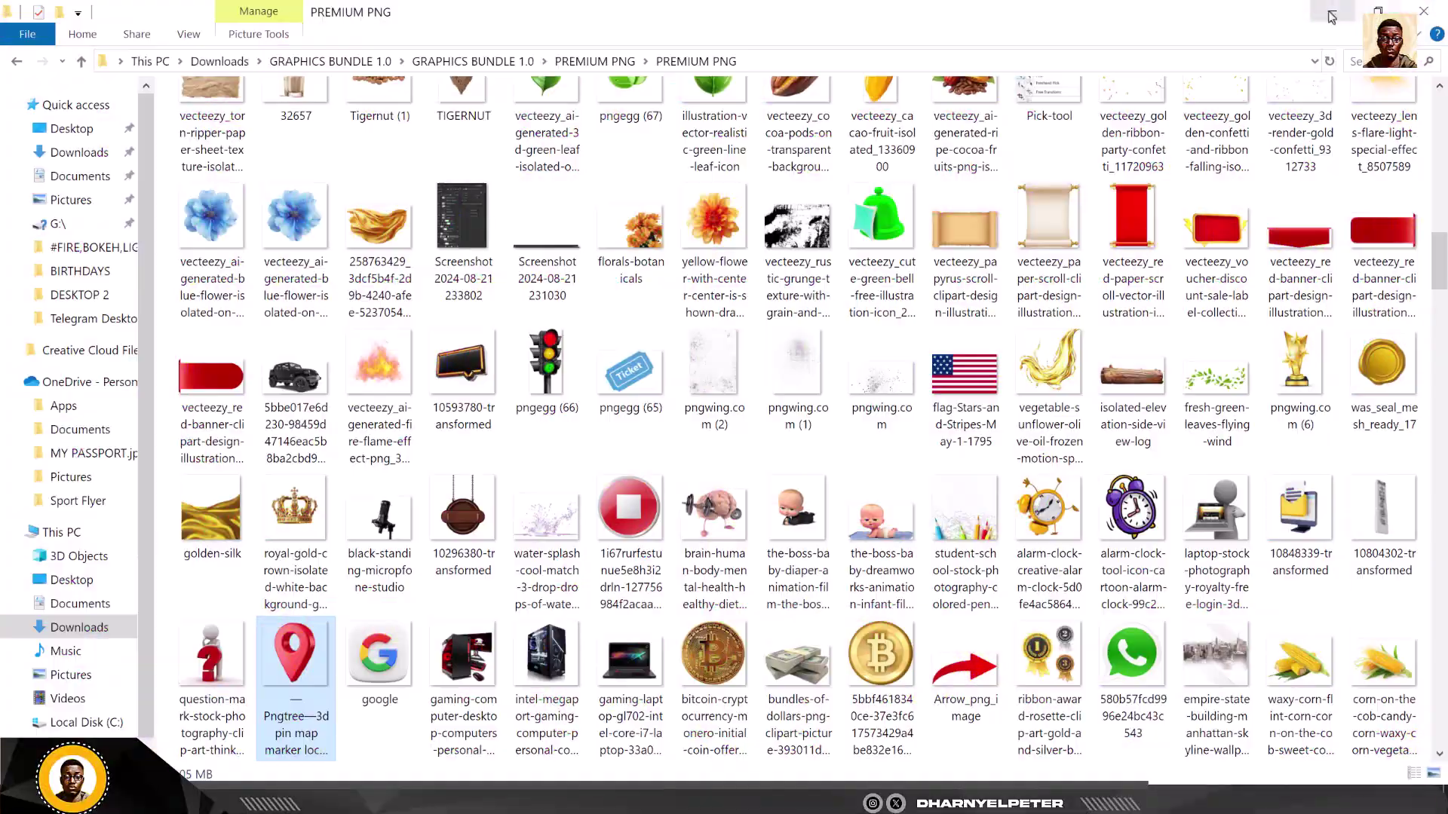
left_click(1332, 16)
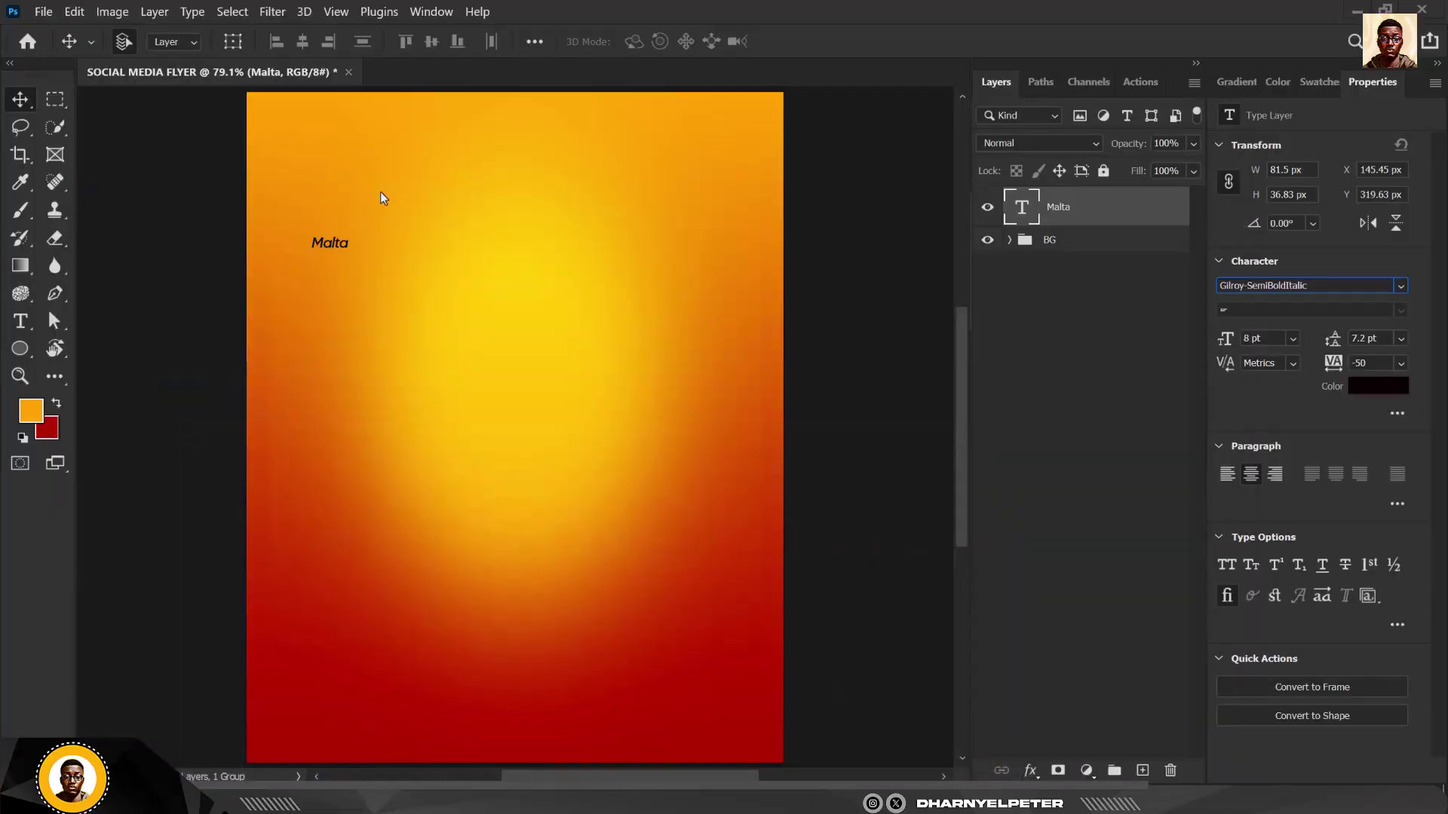
left_click(1305, 286)
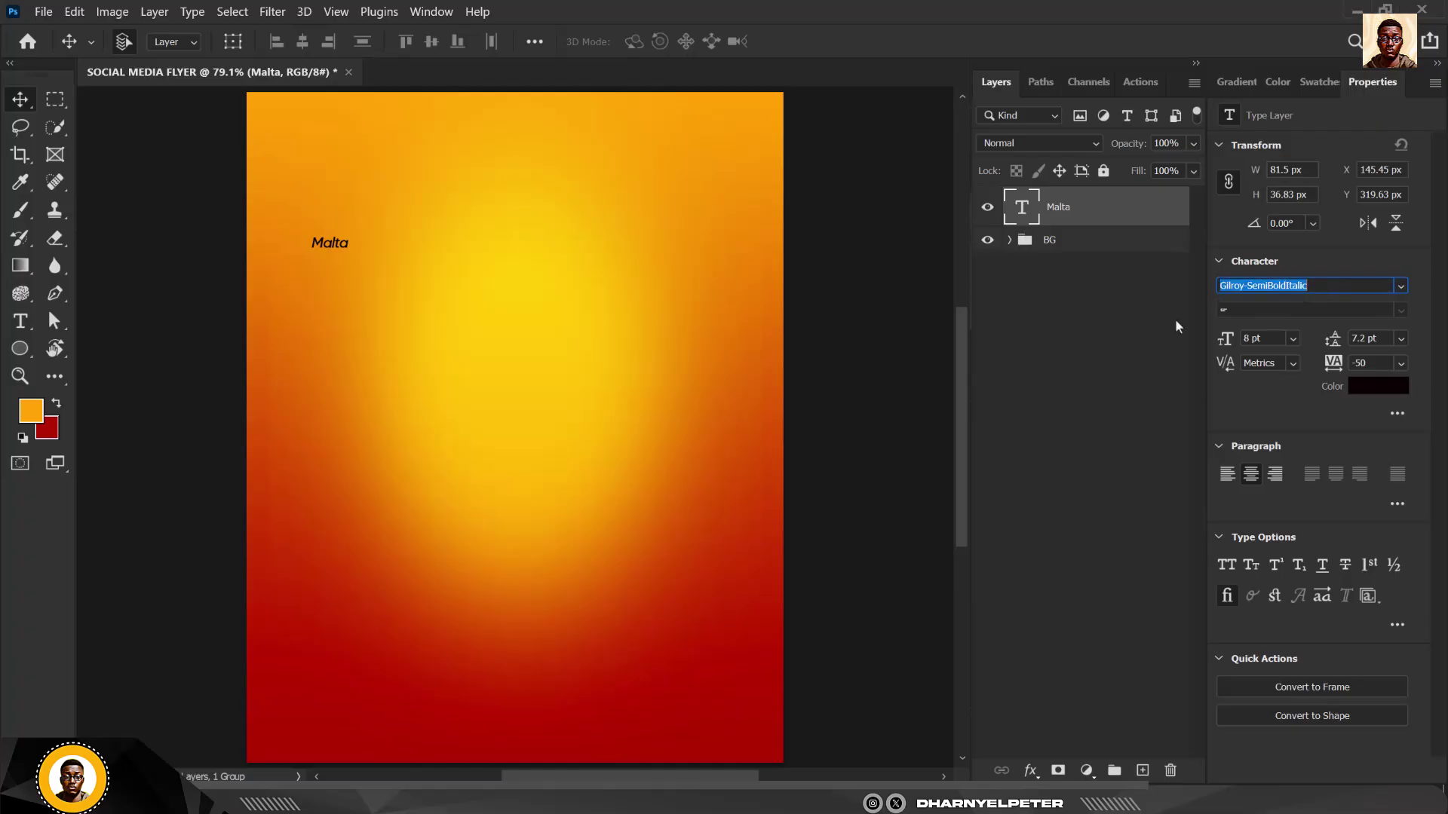
left_click(343, 258)
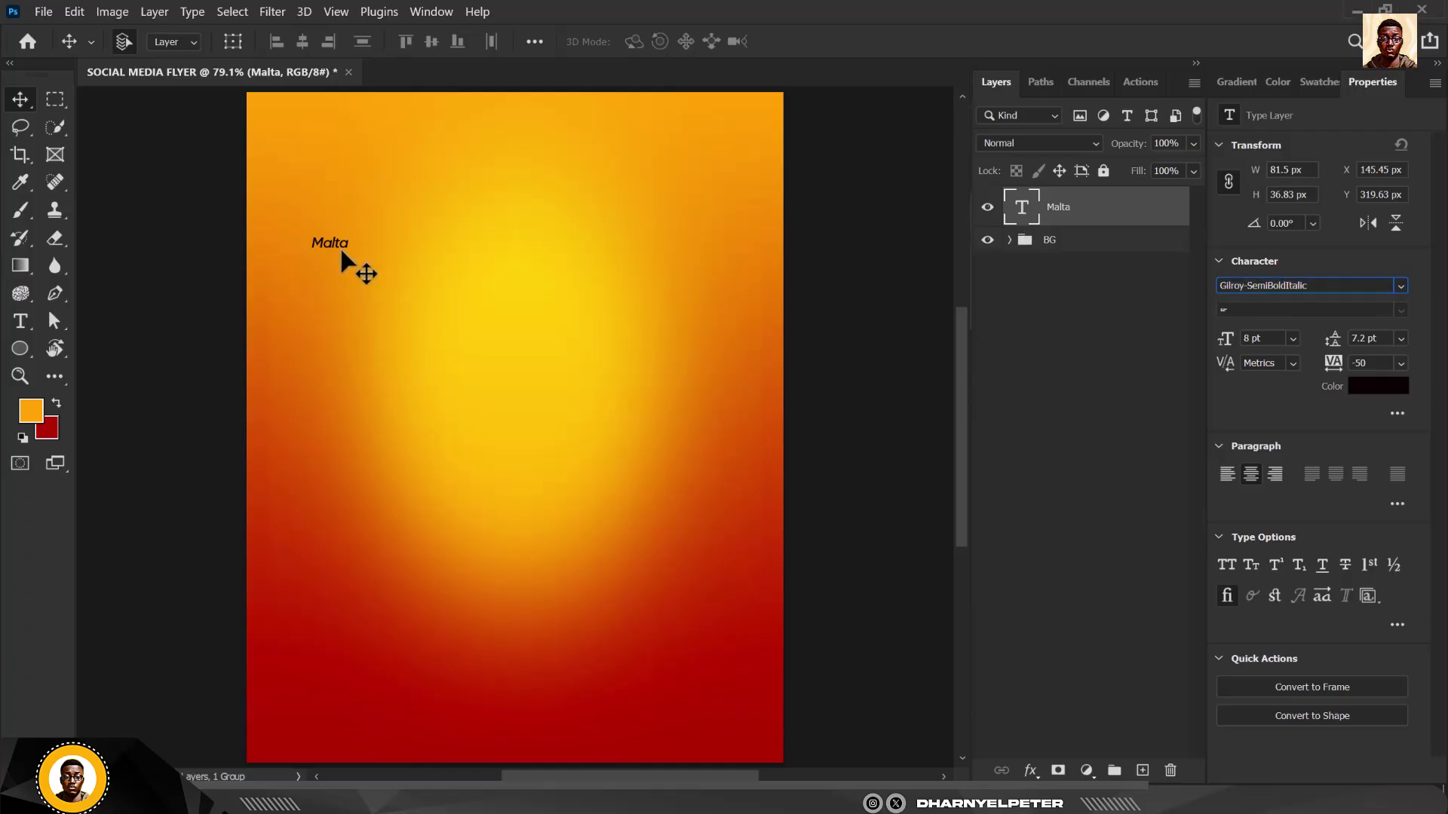
key("ctrl+t")
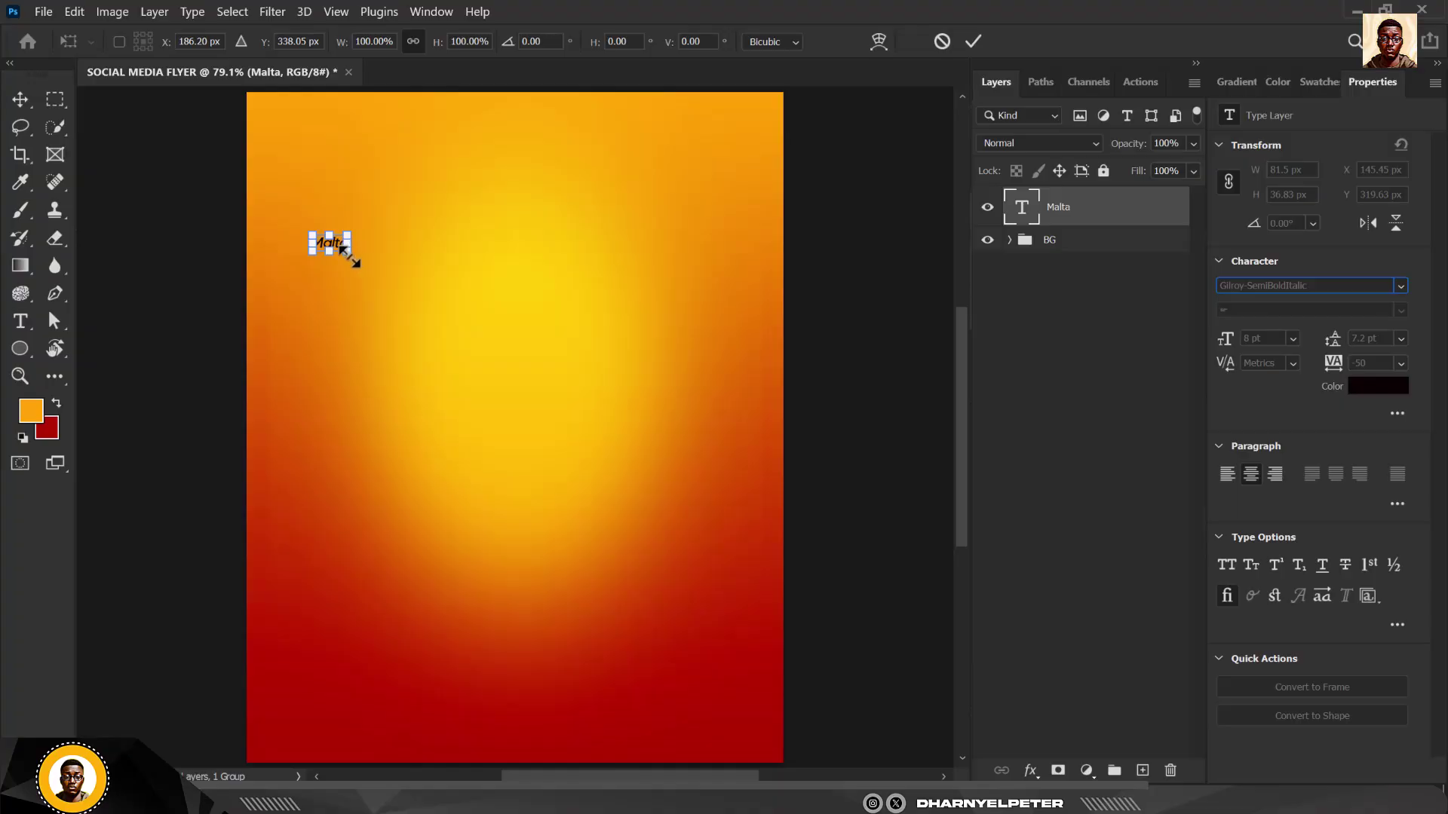
left_click_drag(347, 251, 684, 526)
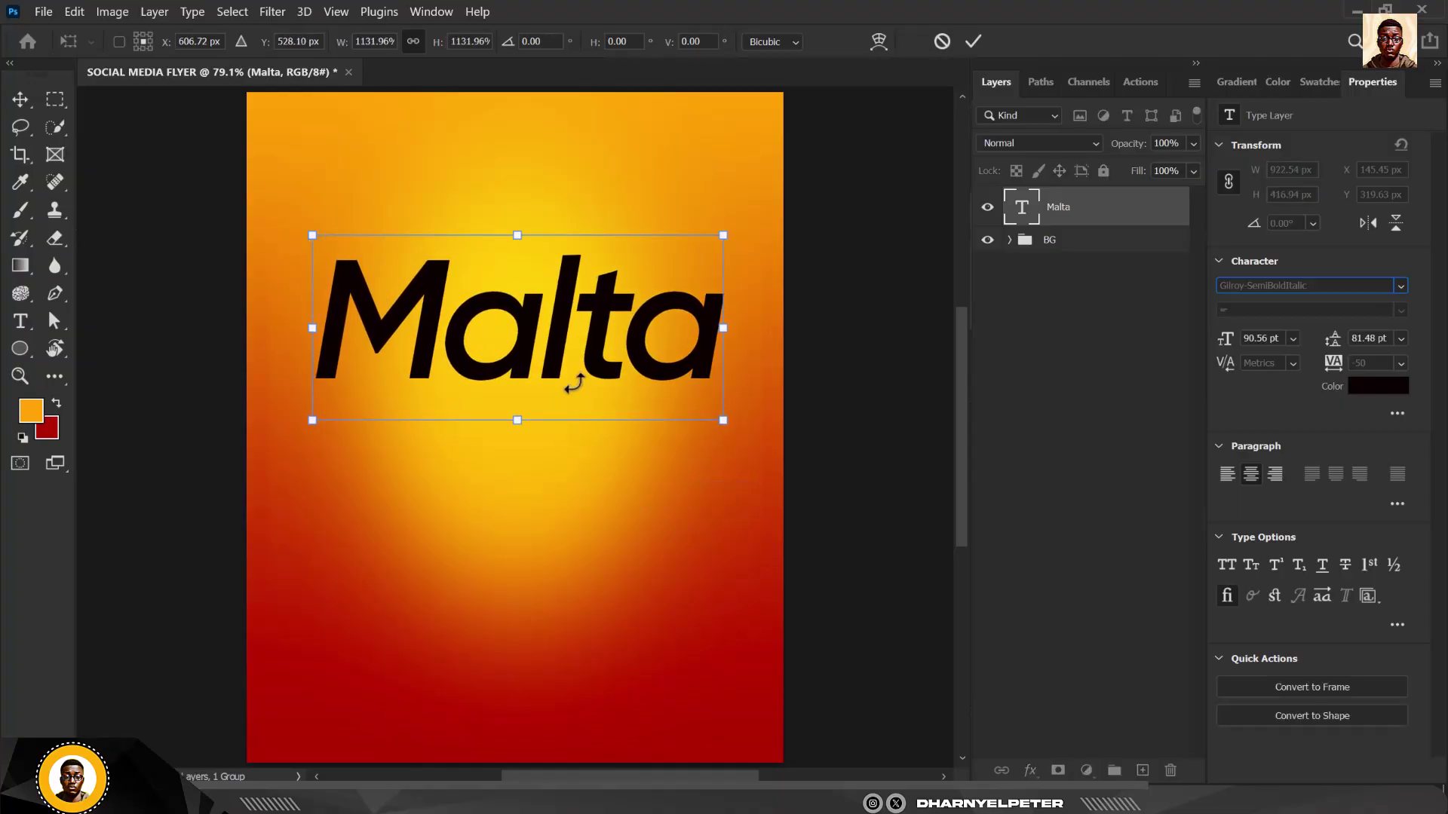
mouse_move(600, 368)
left_mouse_down()
mouse_move(582, 335)
mouse_move(595, 341)
left_mouse_up()
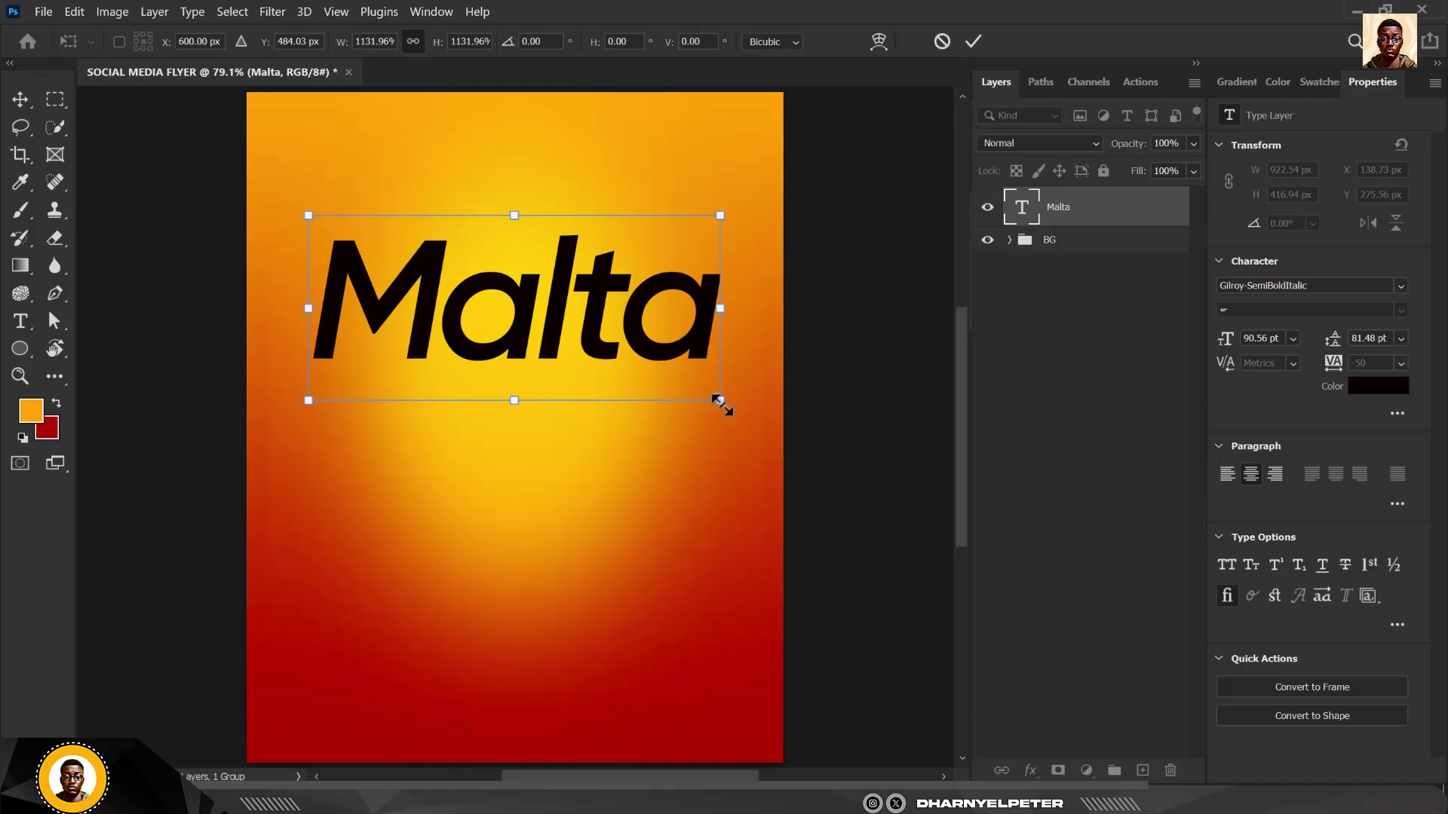
left_click_drag(720, 405, 733, 407)
key("Return")
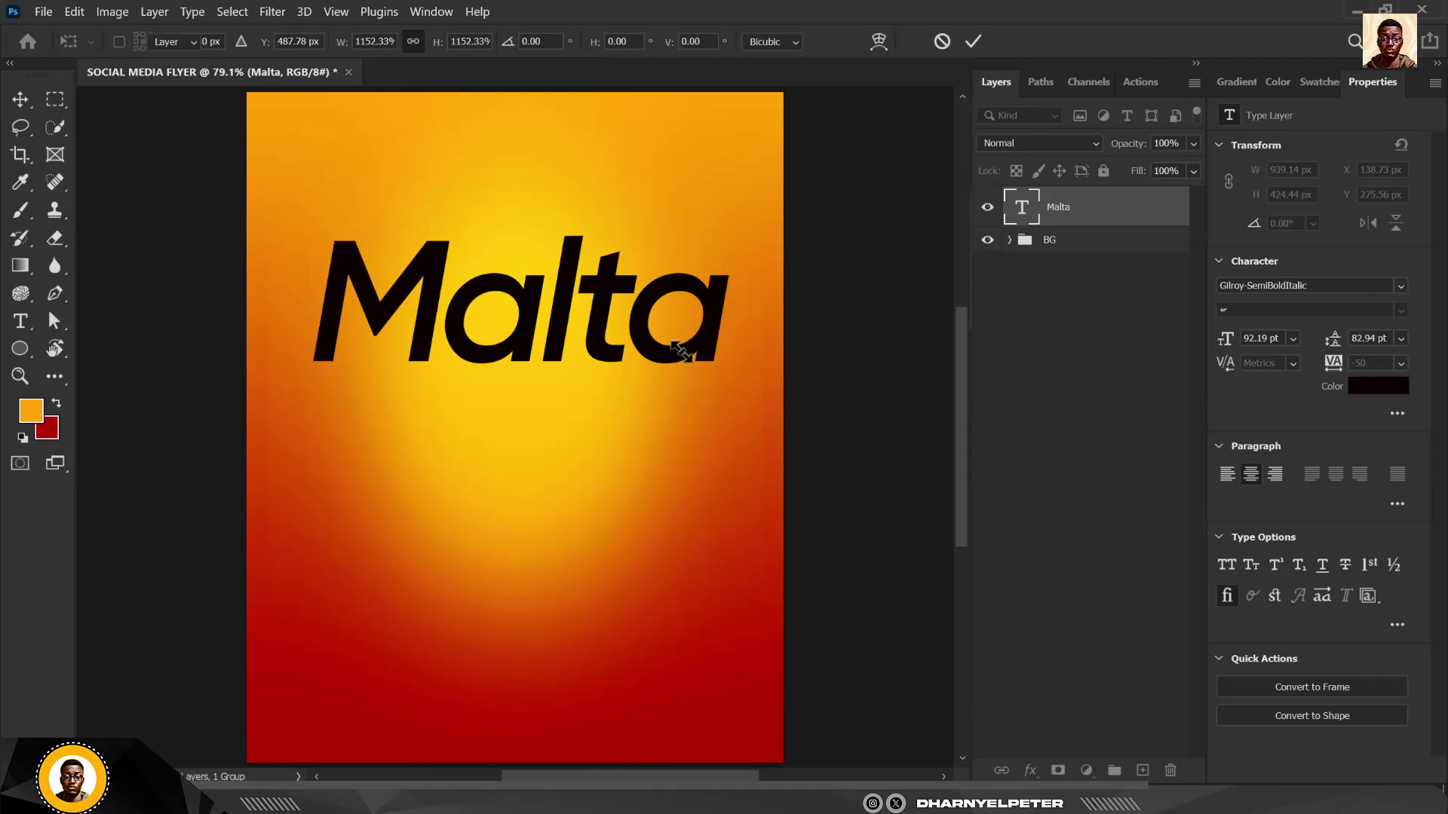
Set the Malta text colour to the very dark brown 1a0e02.
left_click(1372, 389)
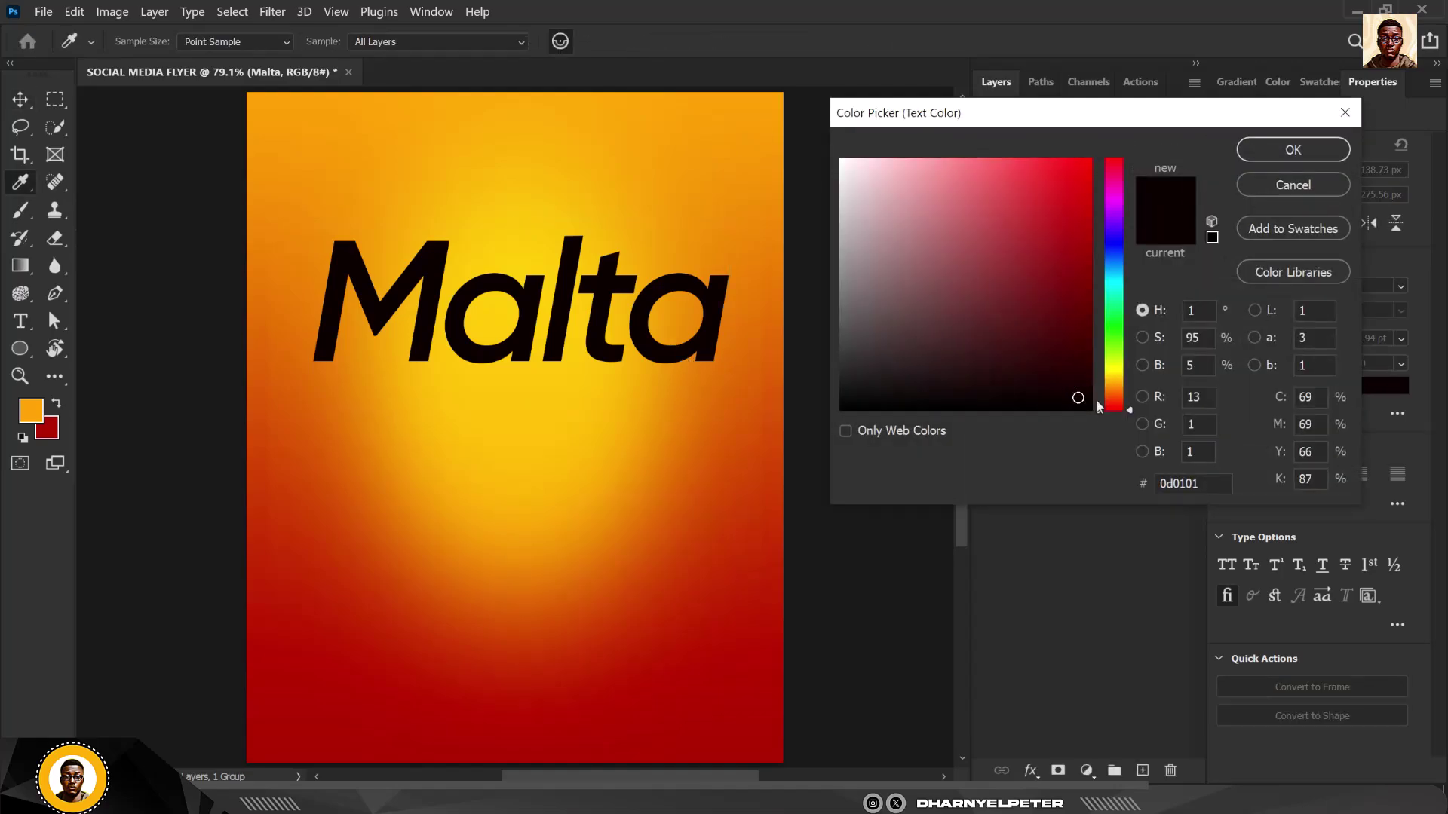
mouse_move(1129, 413)
left_mouse_down()
mouse_move(1127, 376)
mouse_move(1125, 395)
mouse_move(1076, 386)
left_mouse_up()
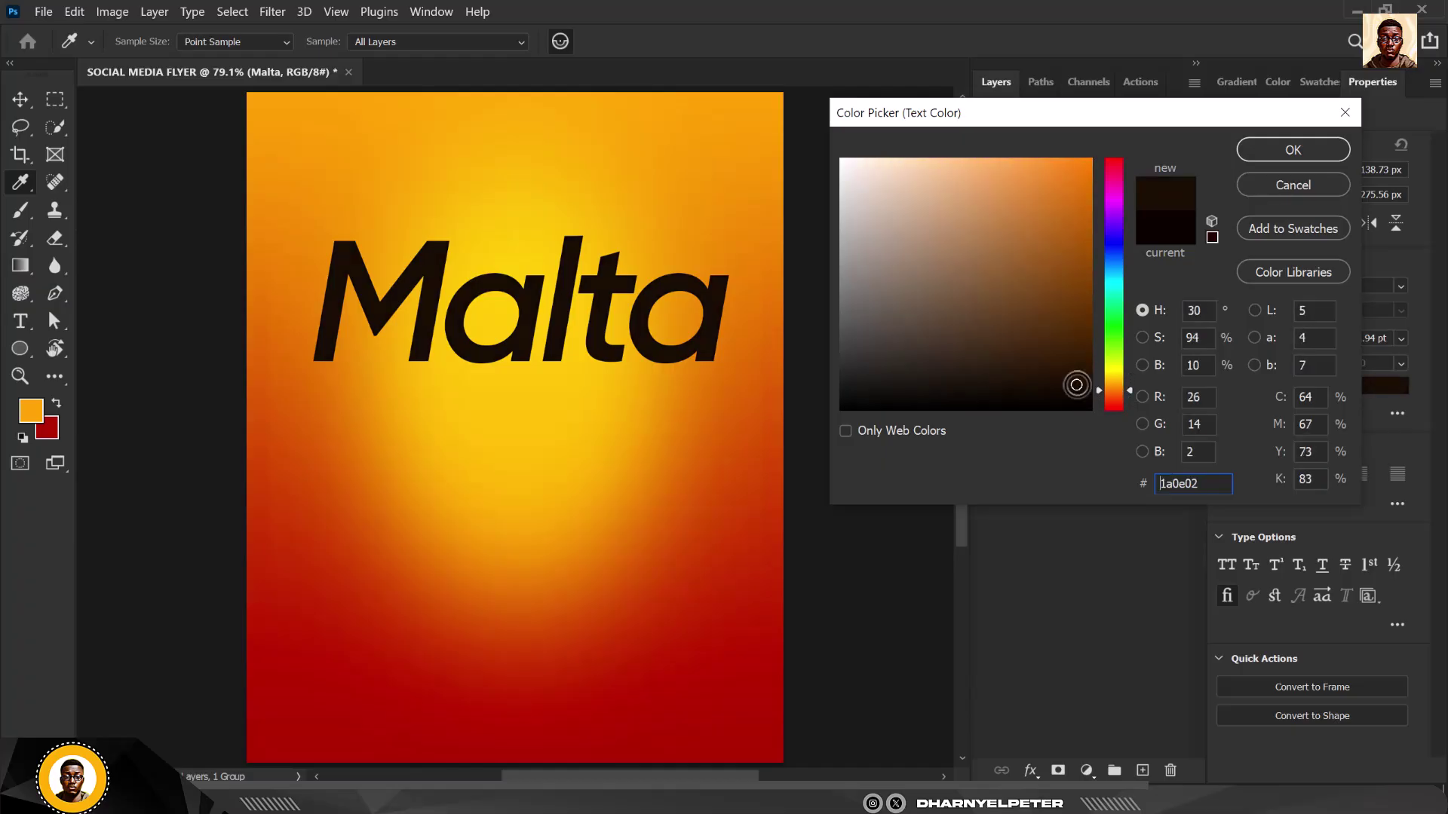
left_click(1270, 149)
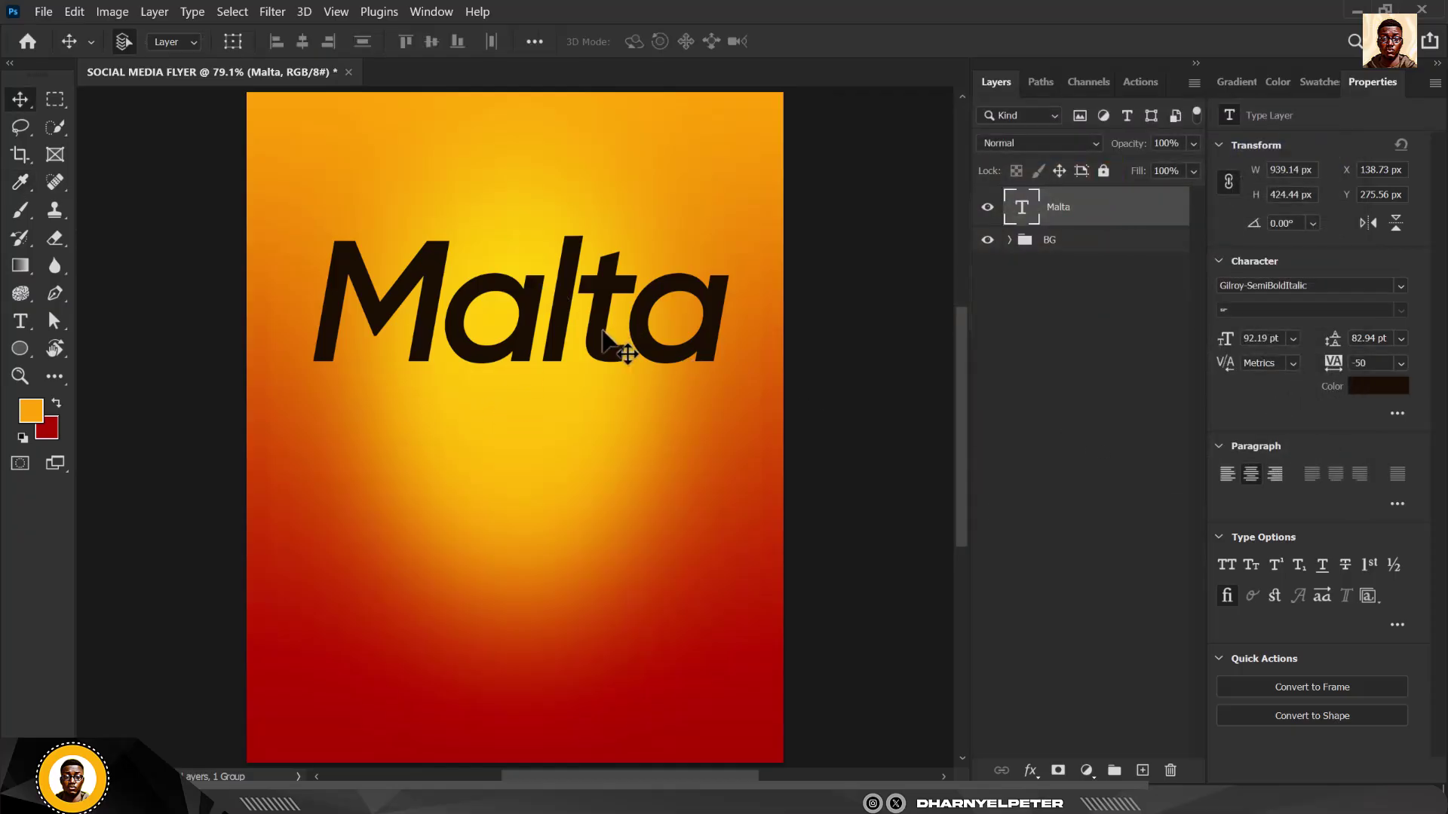
Duplicate the Malta text three times in an evenly spaced vertical stack, and move all four lines up about 70 px together.
left_click_drag(614, 329, 580, 662)
key("ctrl+j")
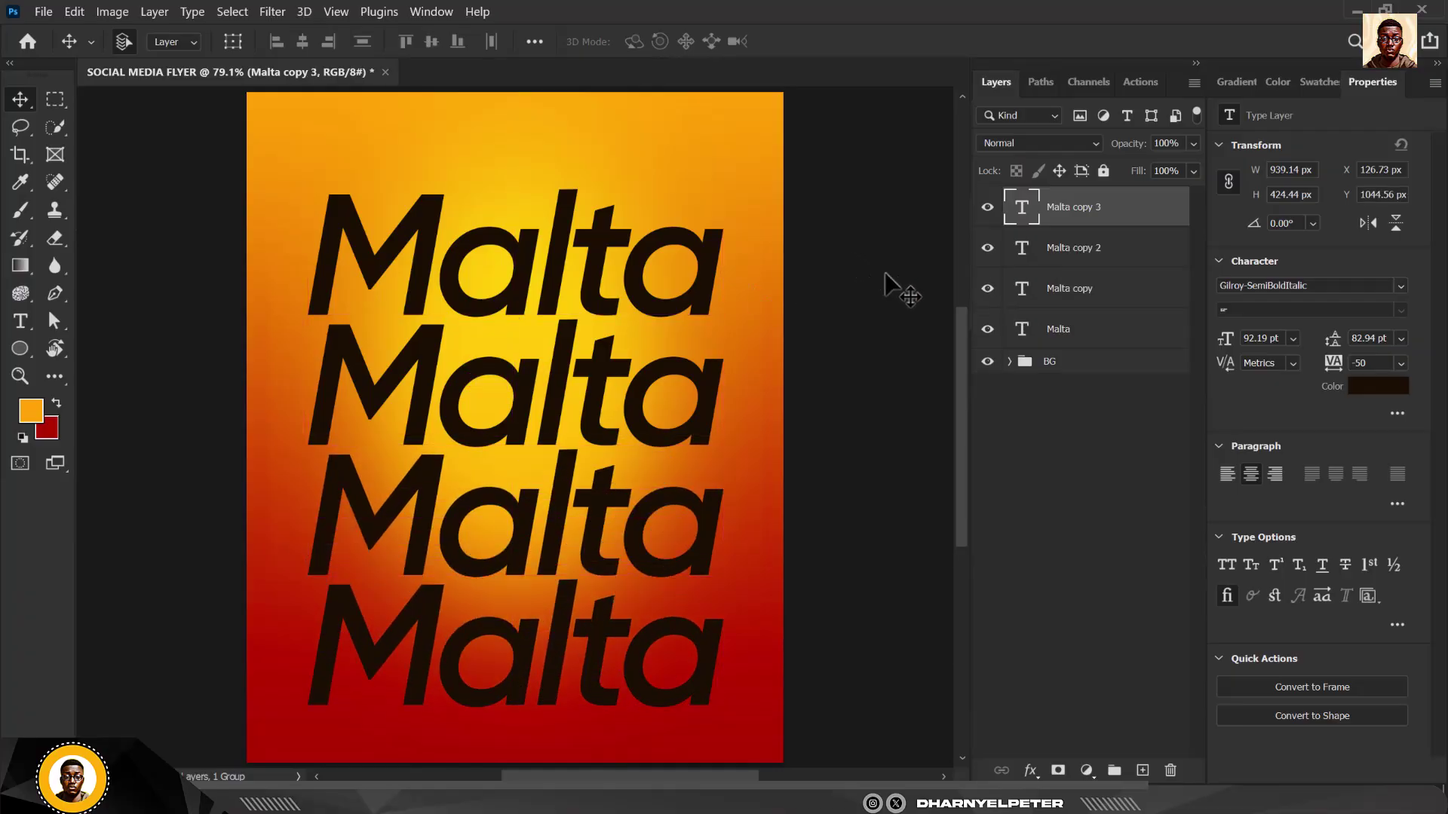
left_click(1102, 331, "shift")
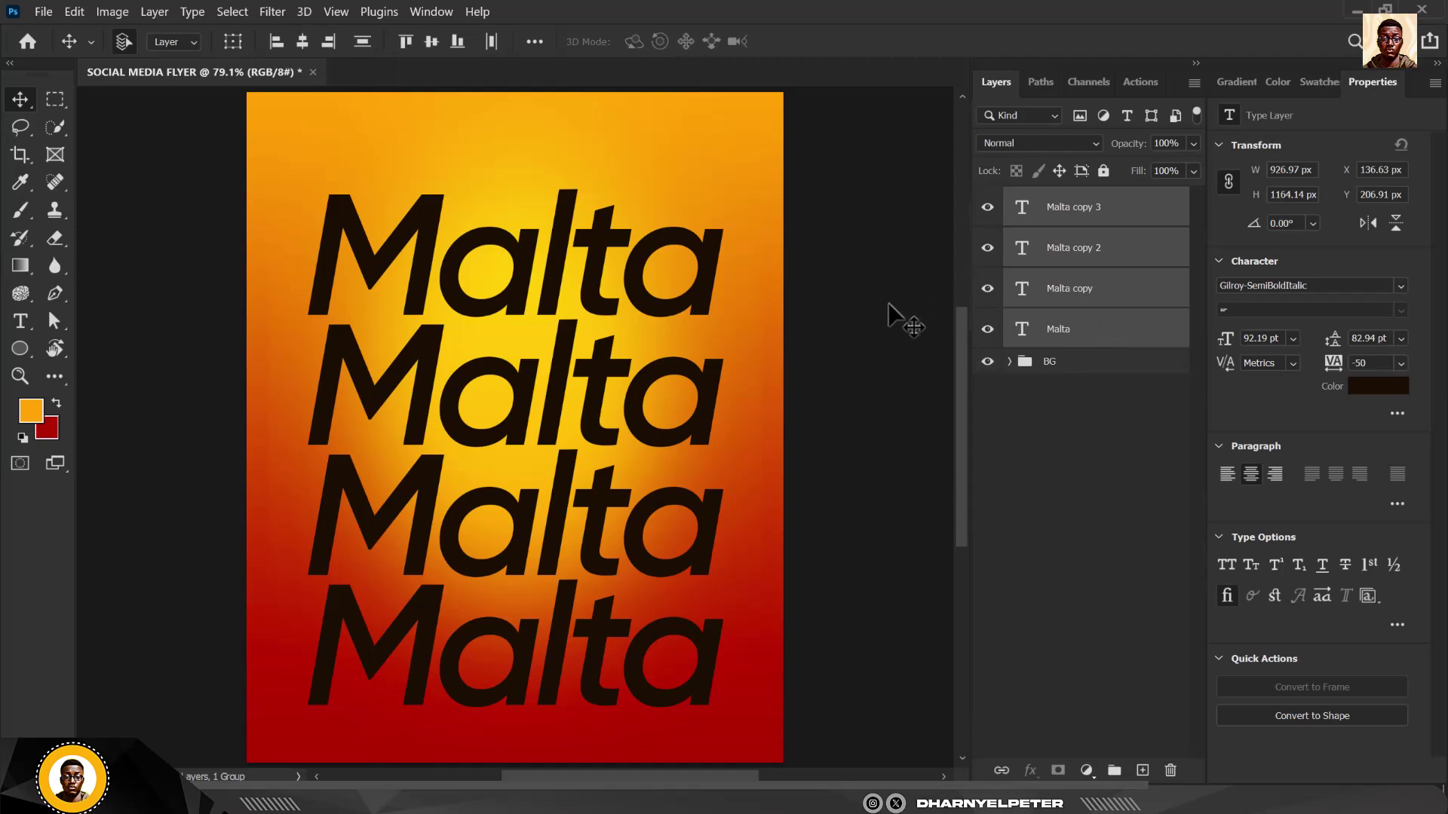
key("shift+Up")
key("shift+Up")
key("shift+Up")
key("shift+Up")
key("shift+Up")
key("shift+Up")
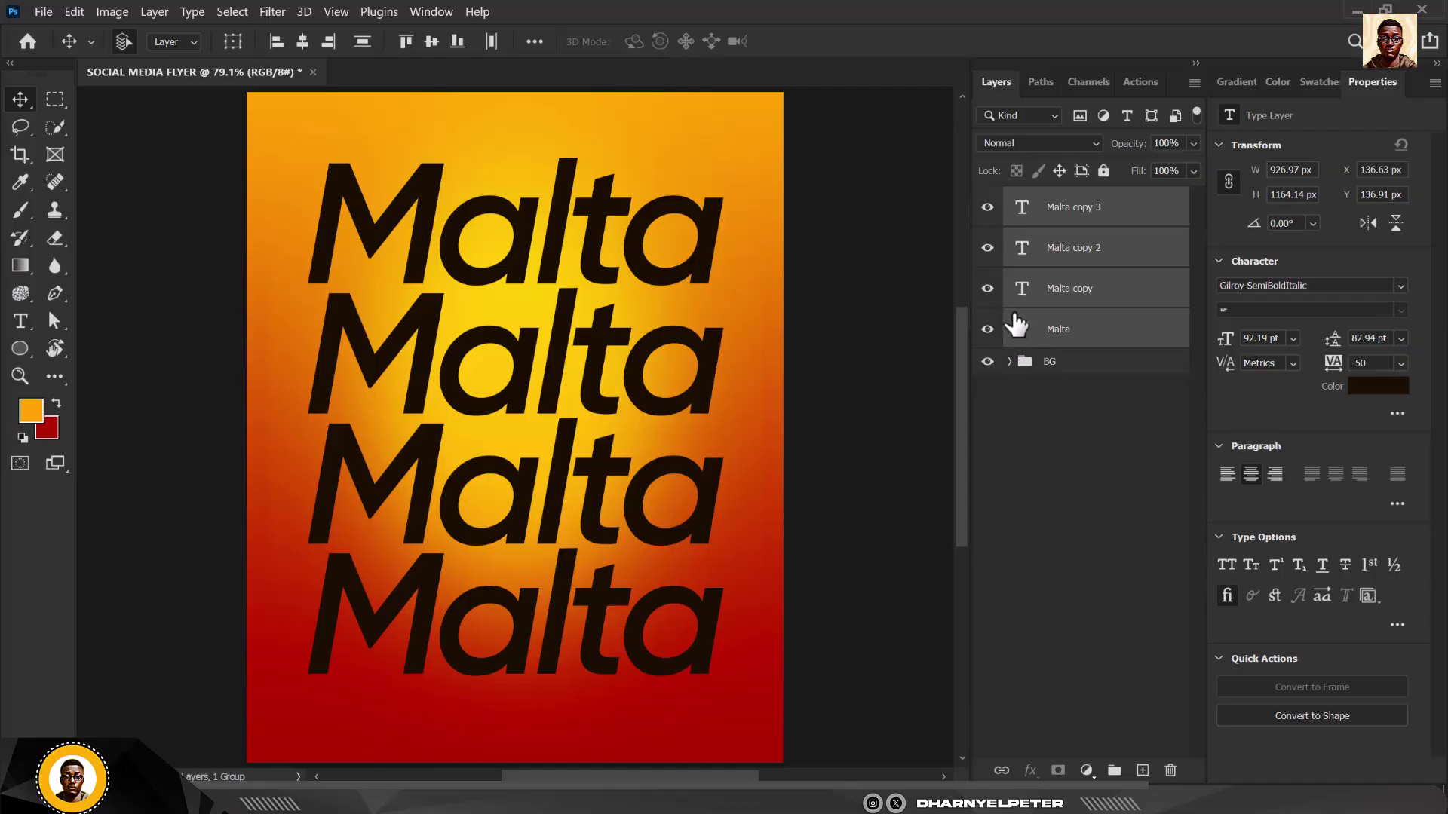
Try placing the four Malta text layers beneath Layer 1 inside the BG group, and return them above the group.
left_click(1010, 362)
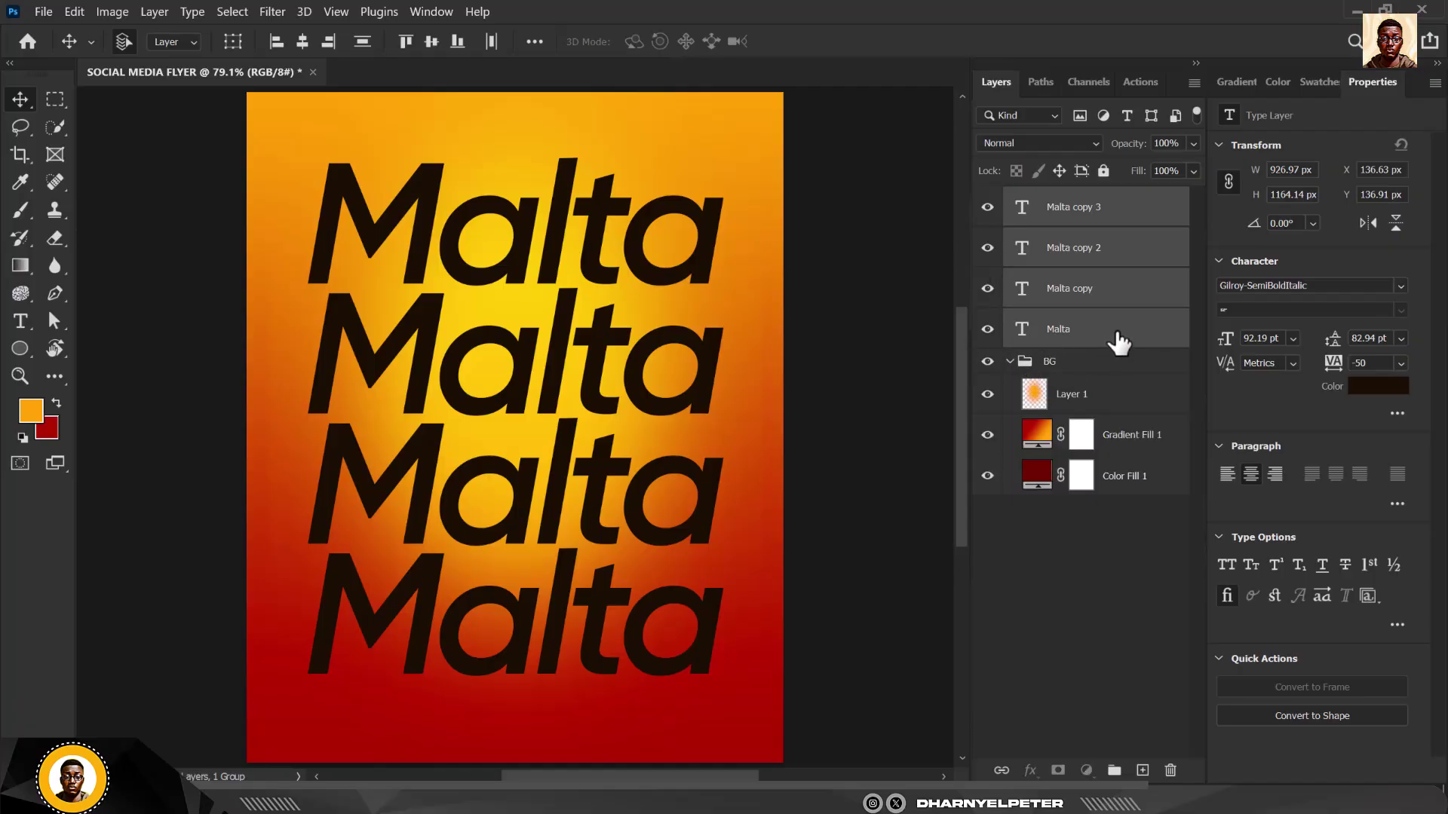
left_click_drag(1118, 343, 1100, 424)
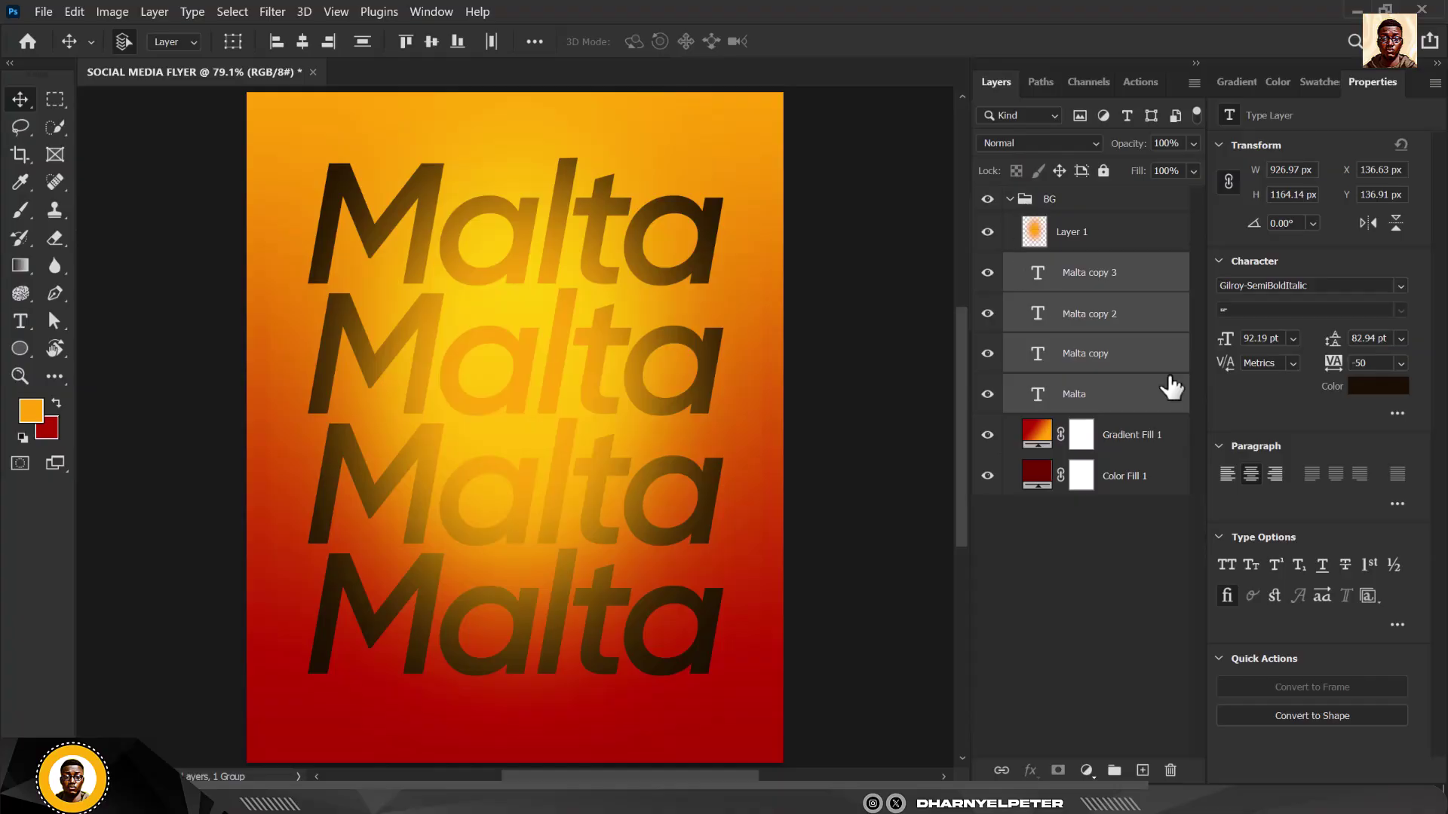
left_click_drag(1114, 285, 1008, 242)
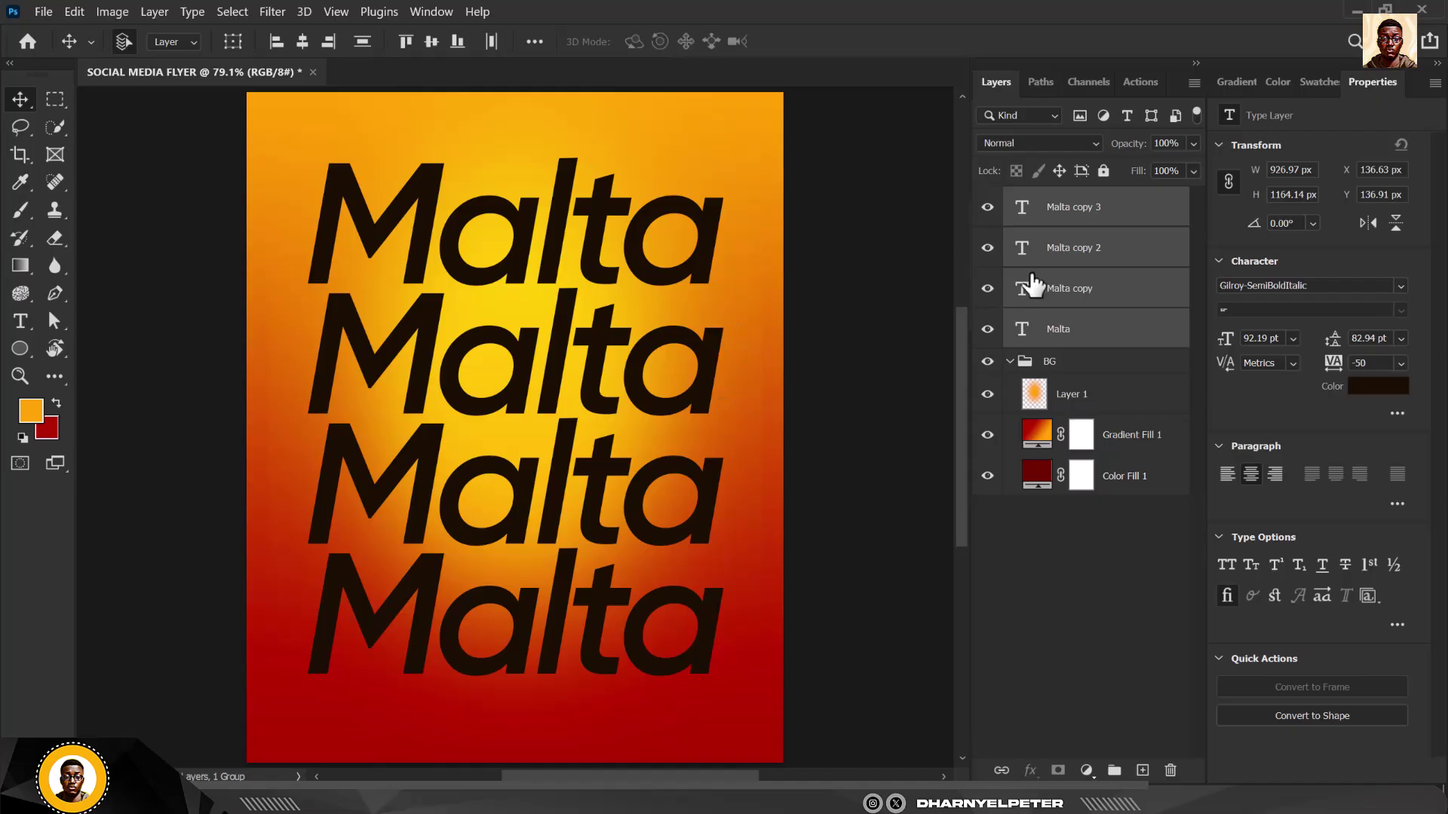
left_click(1010, 362)
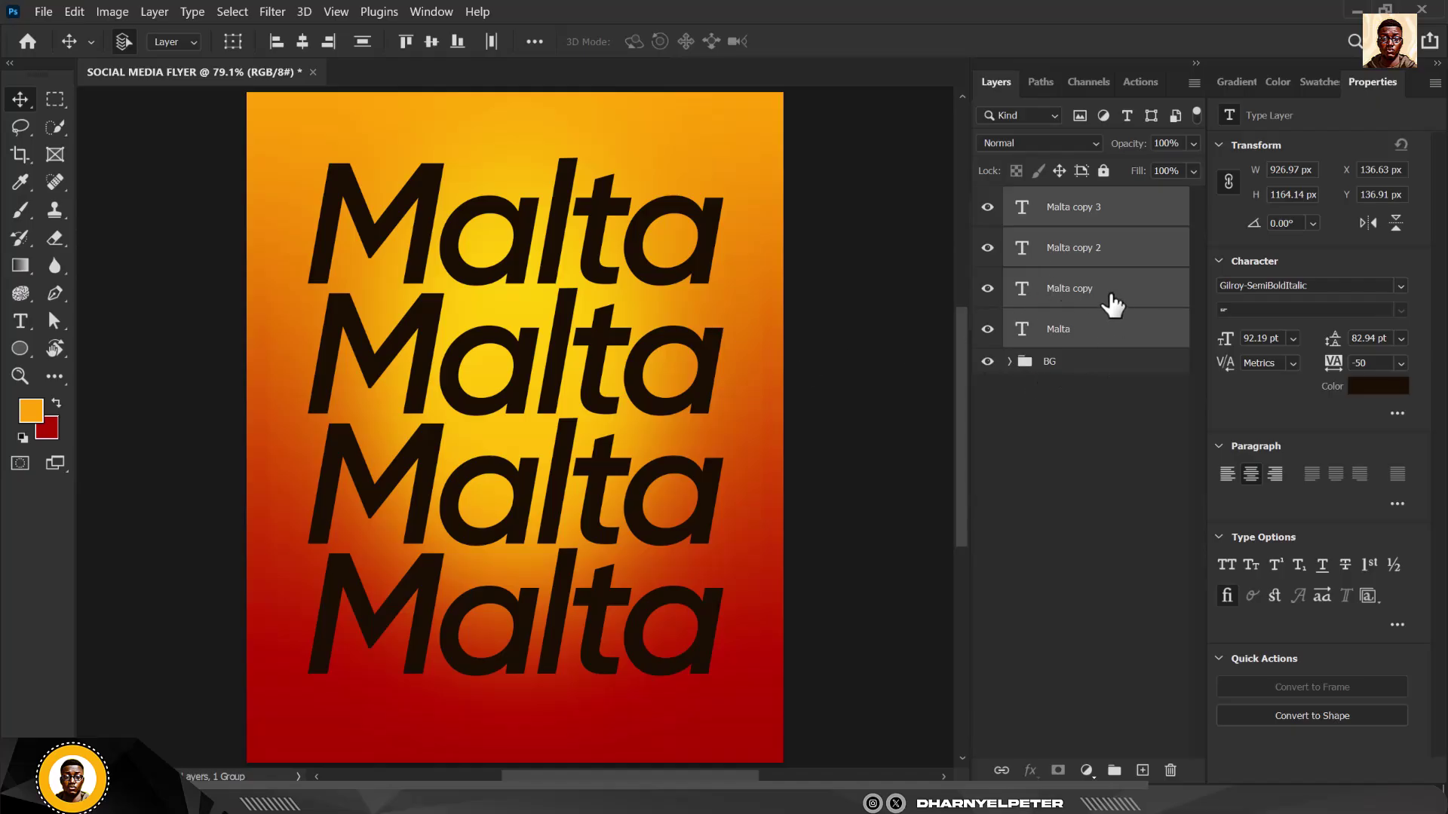
Group the four Malta text layers and name the group TEXT.
key("ctrl+g")
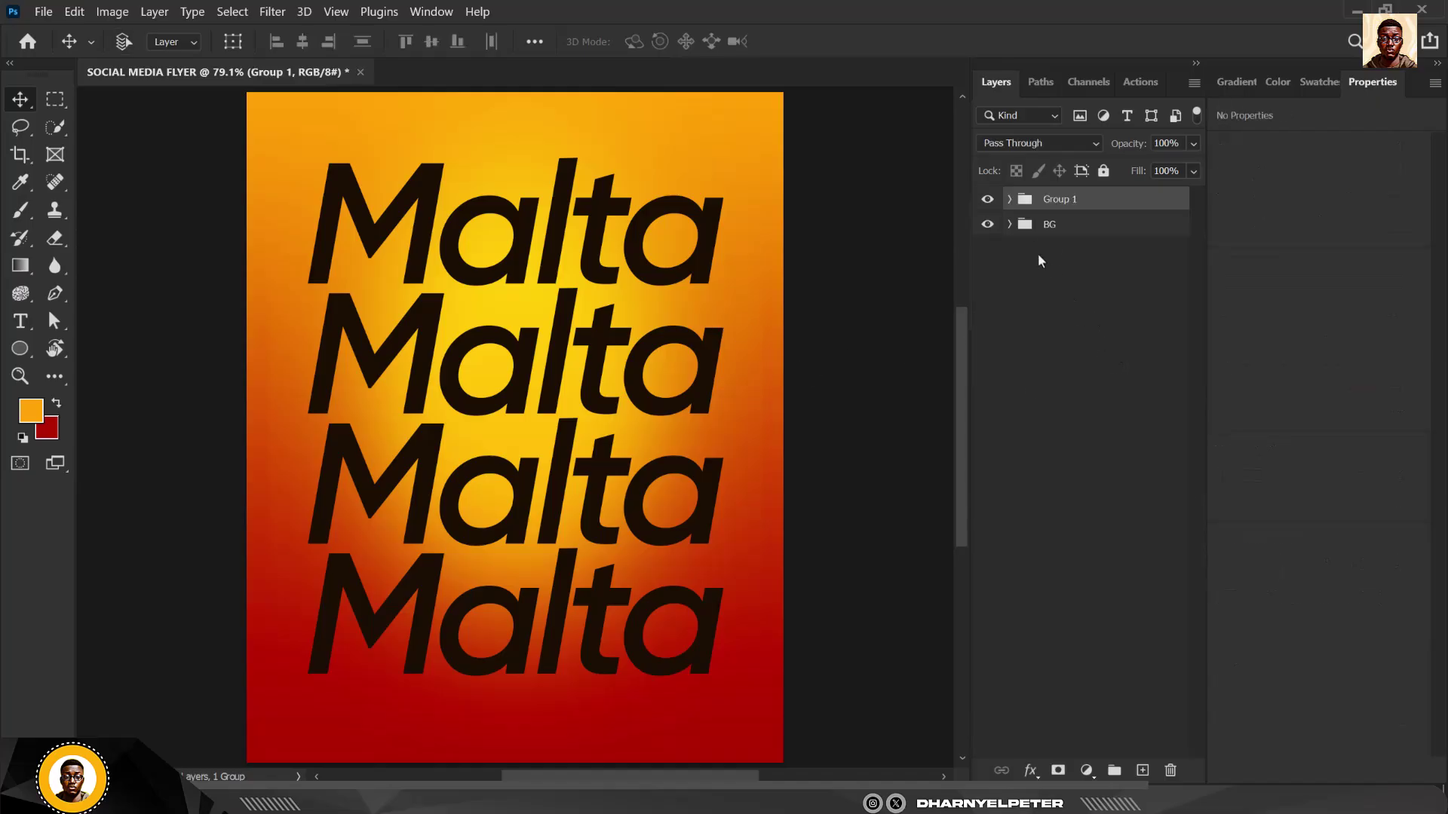
double_click(1061, 198)
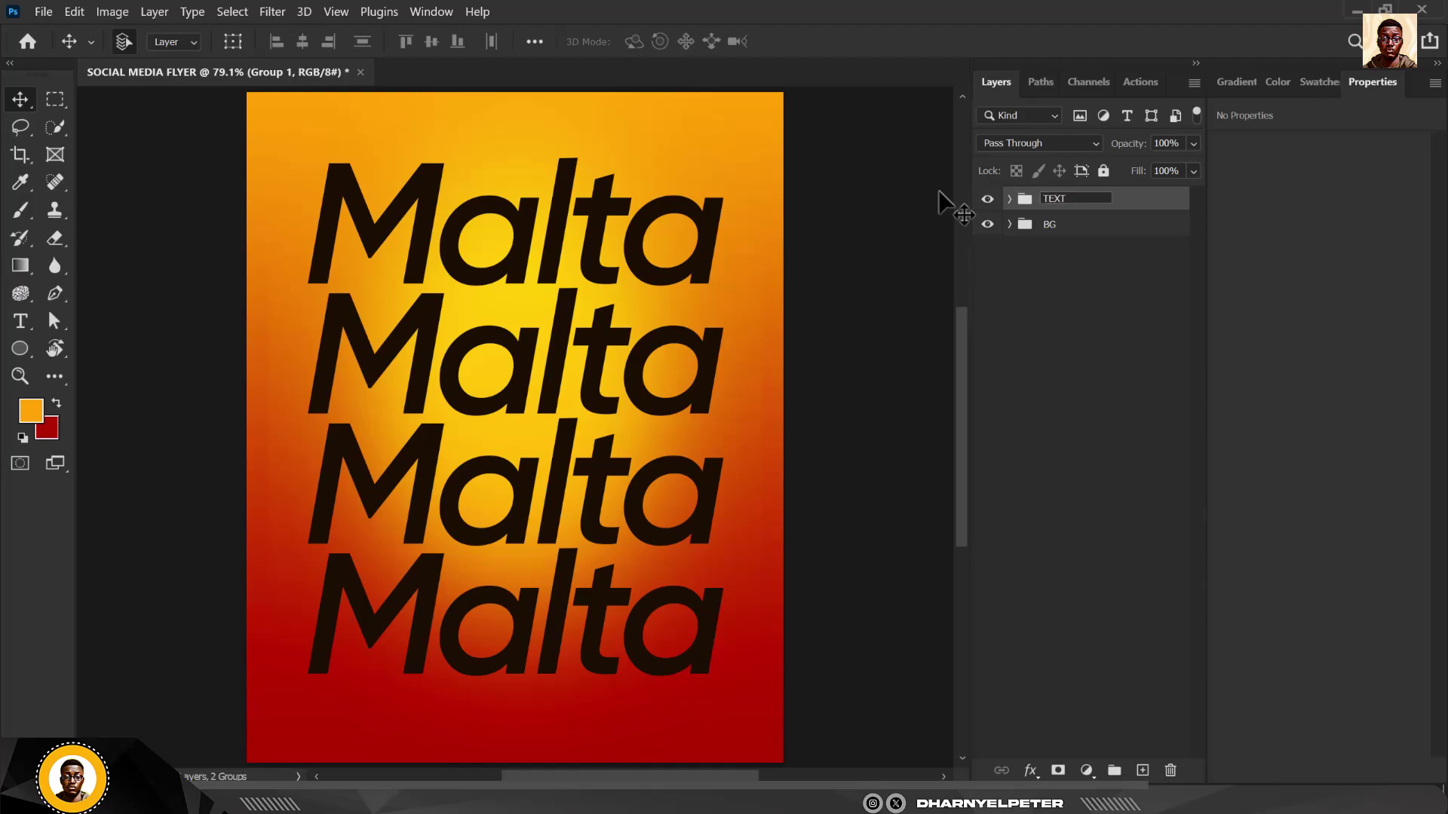
key("Return")
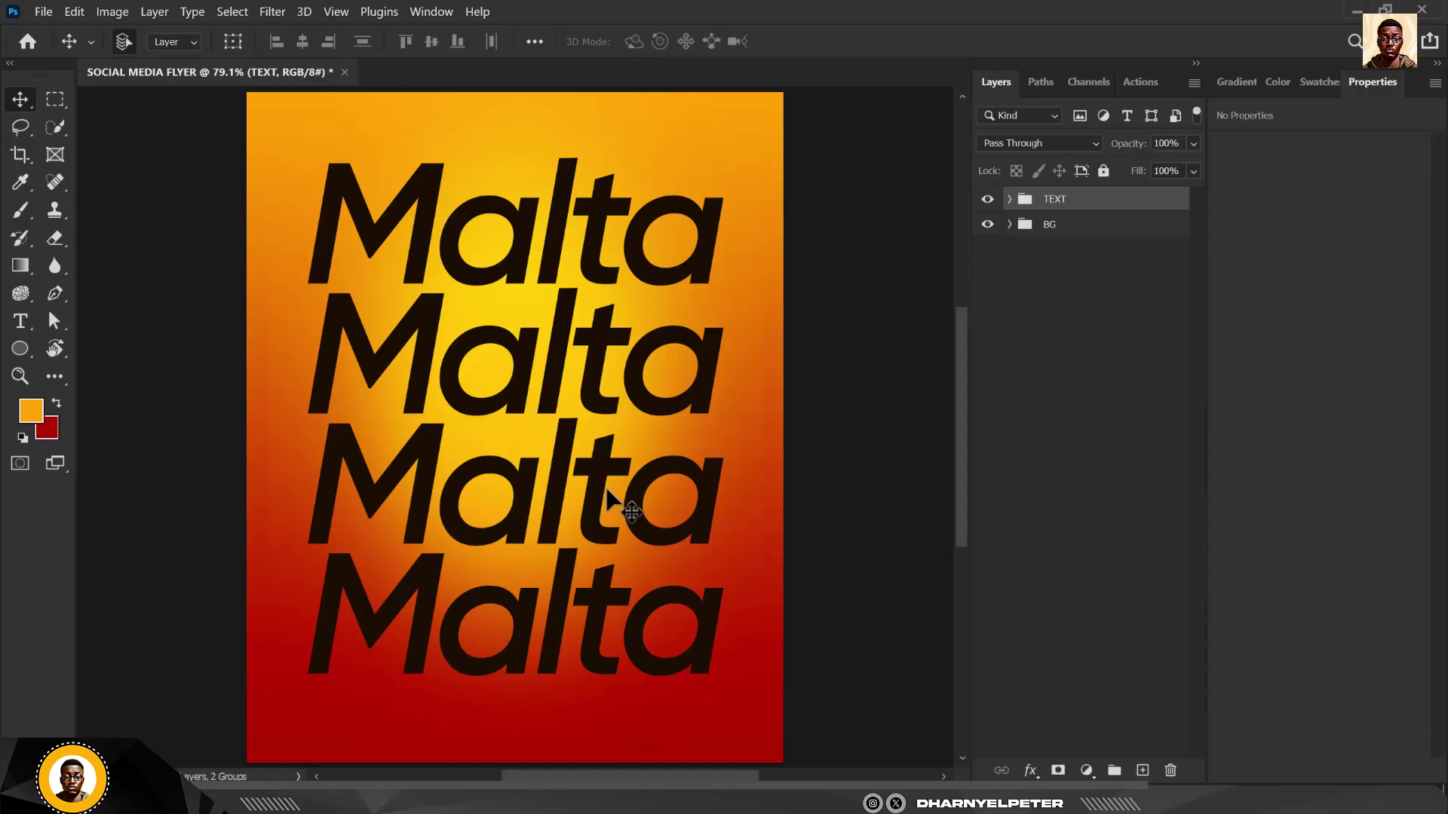
Scale the TEXT group down to about 95.5% around its centre.
key("ctrl+t")
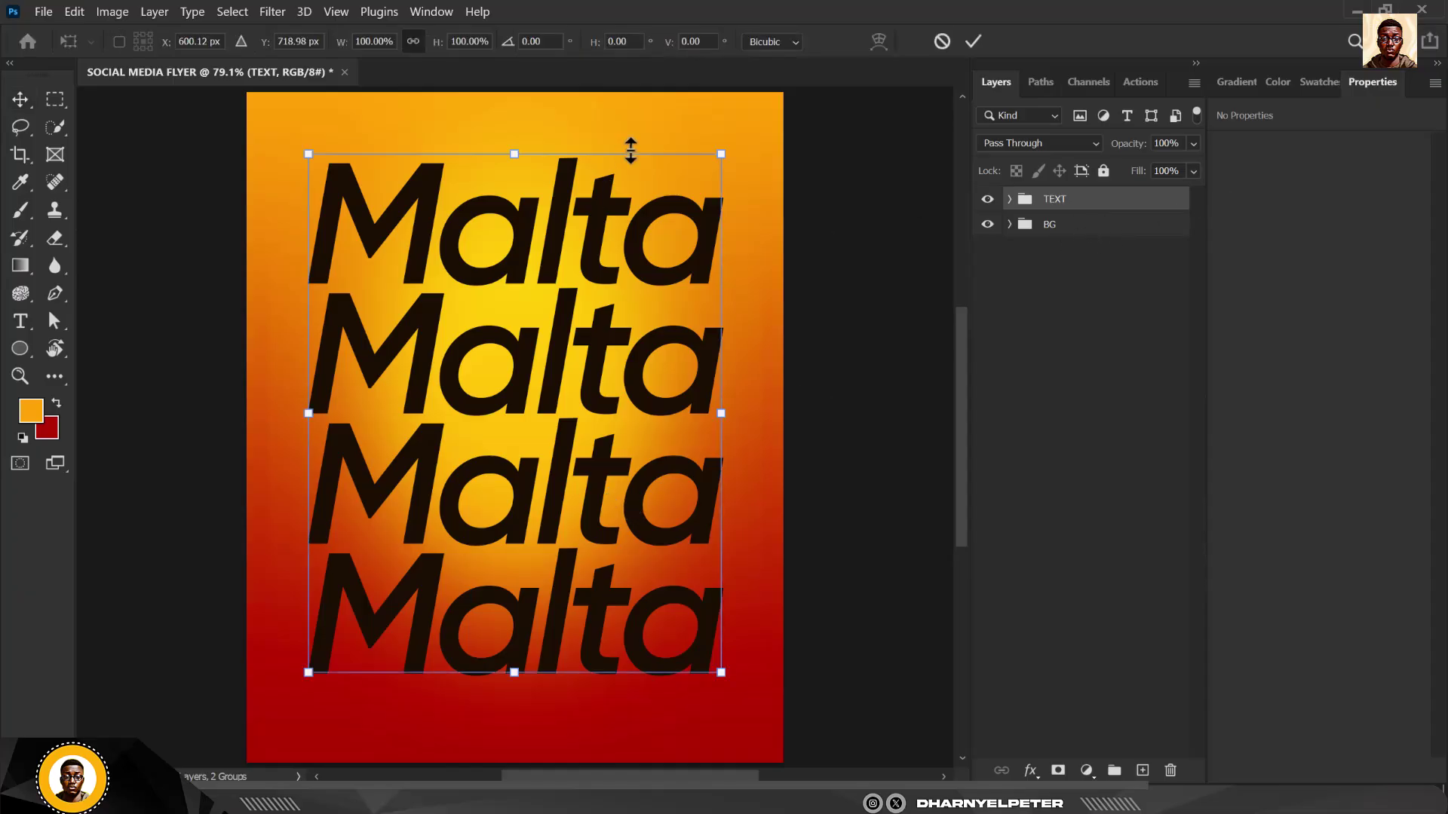
left_click_drag(716, 155, 712, 162)
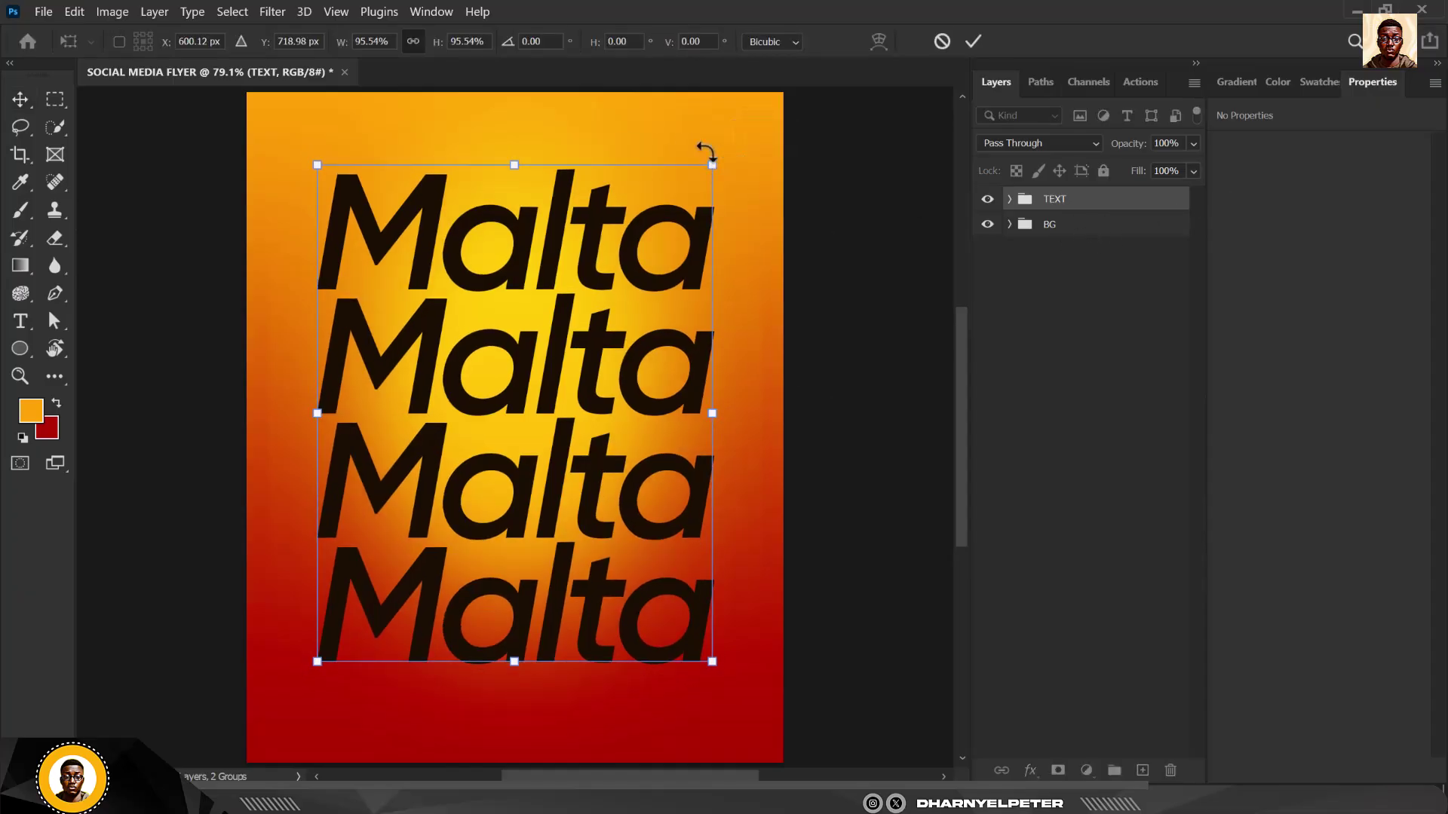
key("Return")
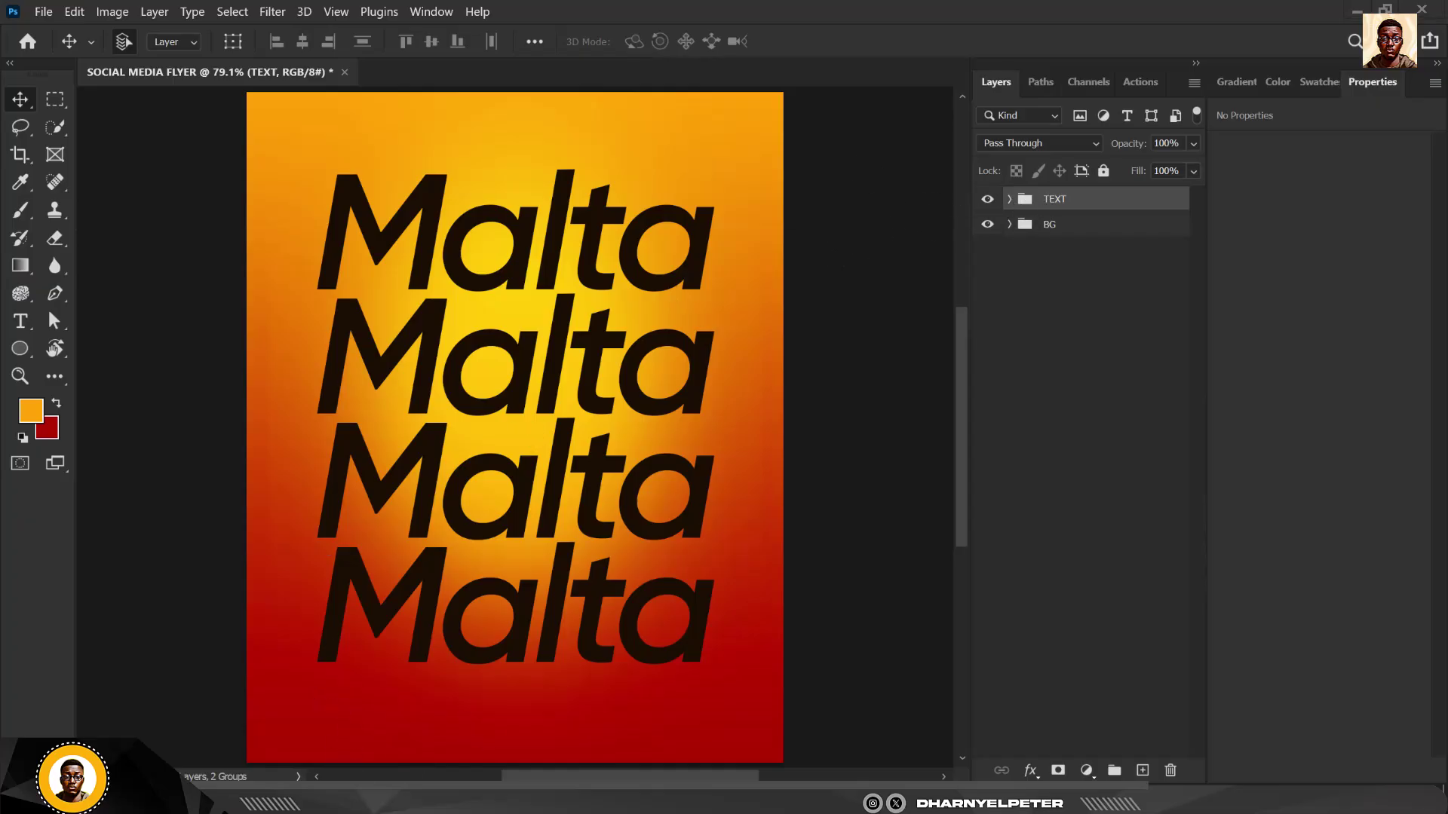
Place the MALTA bottle image from the MALTA GUINESS folder over the text, enlarged slightly to about 386 by 1267 px.
mouse_move(350, 801)
left_click(465, 707)
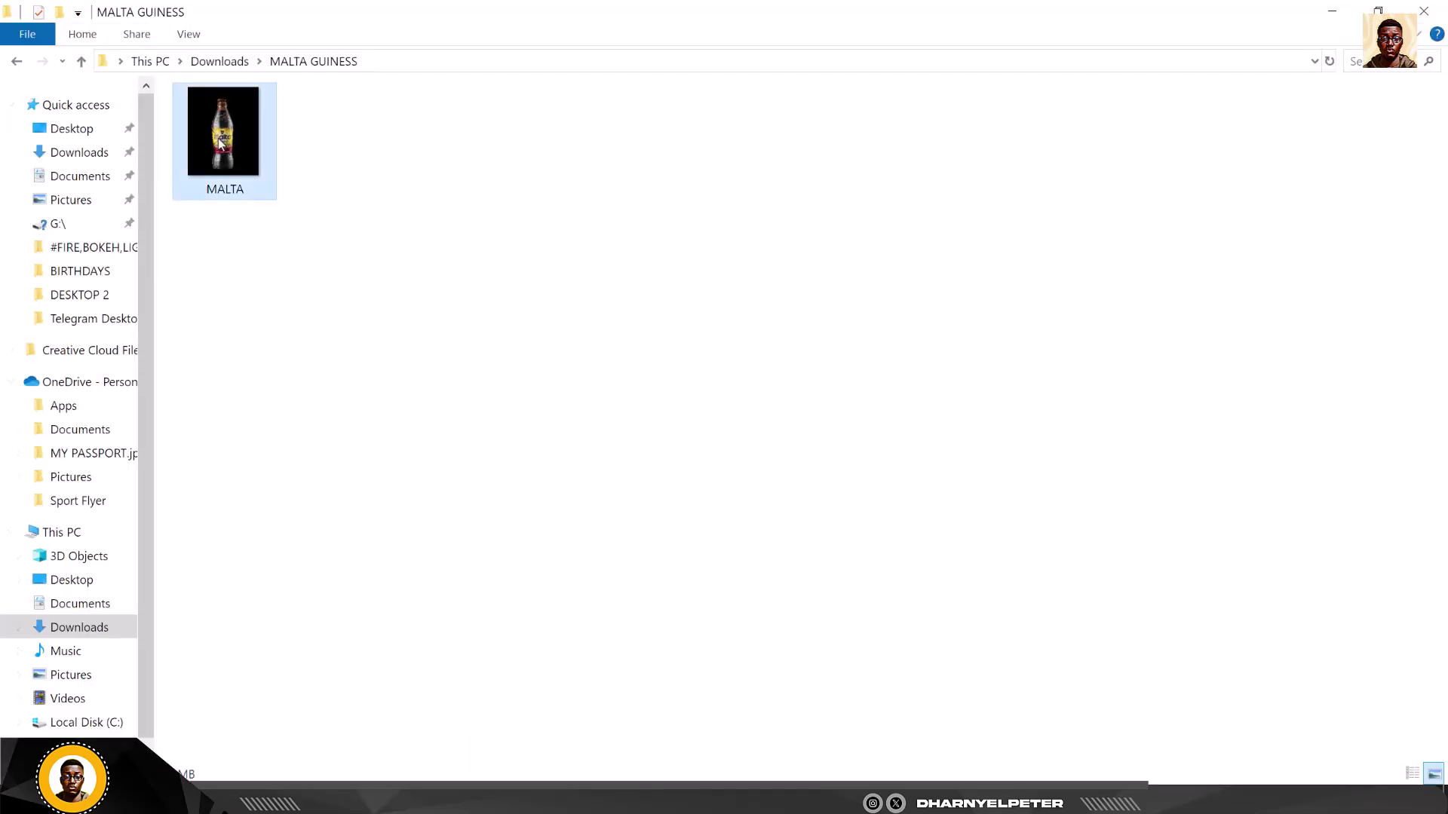
left_click_drag(220, 143, 582, 413)
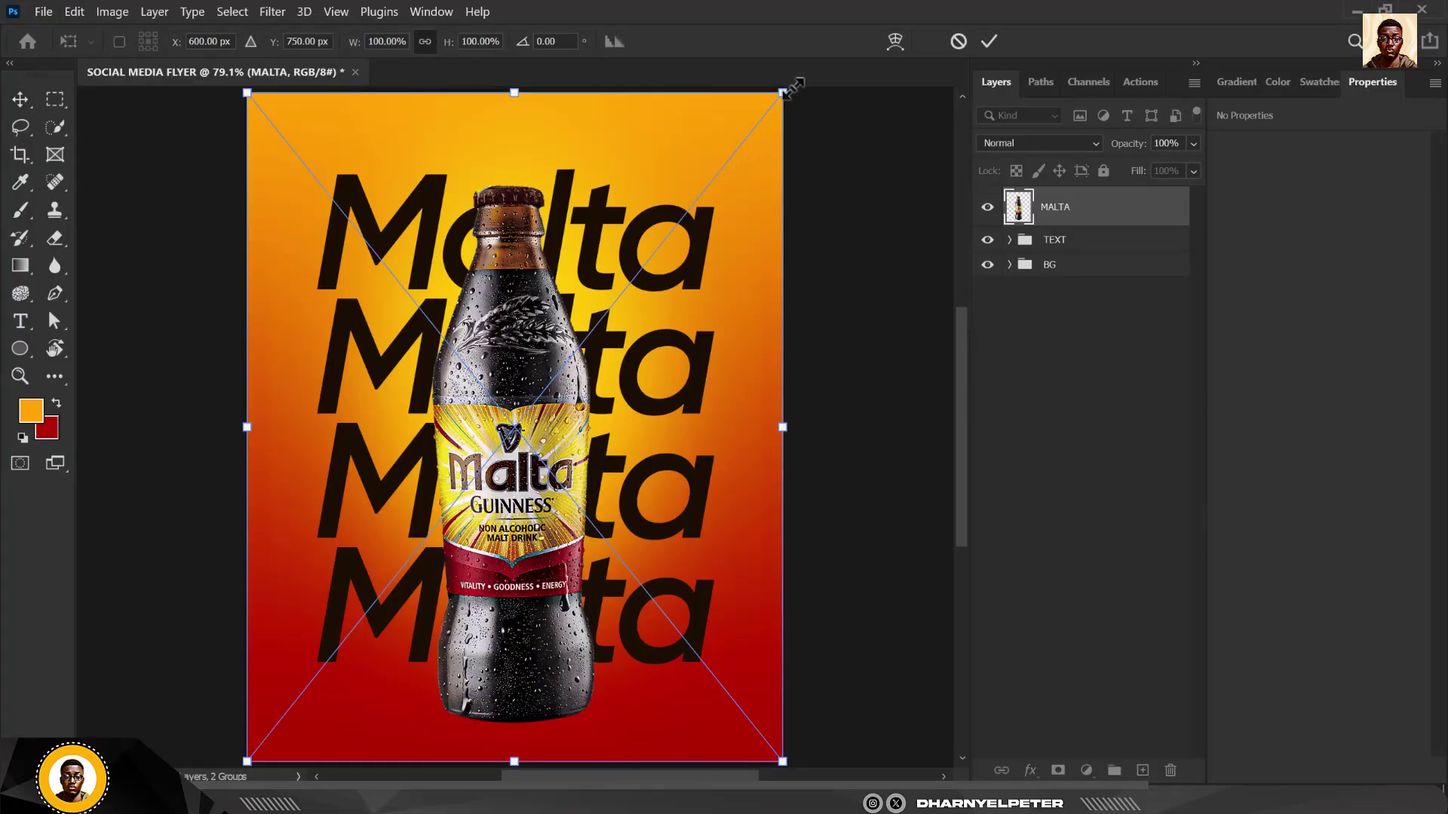
left_click_drag(789, 87, 791, 88)
key("Return")
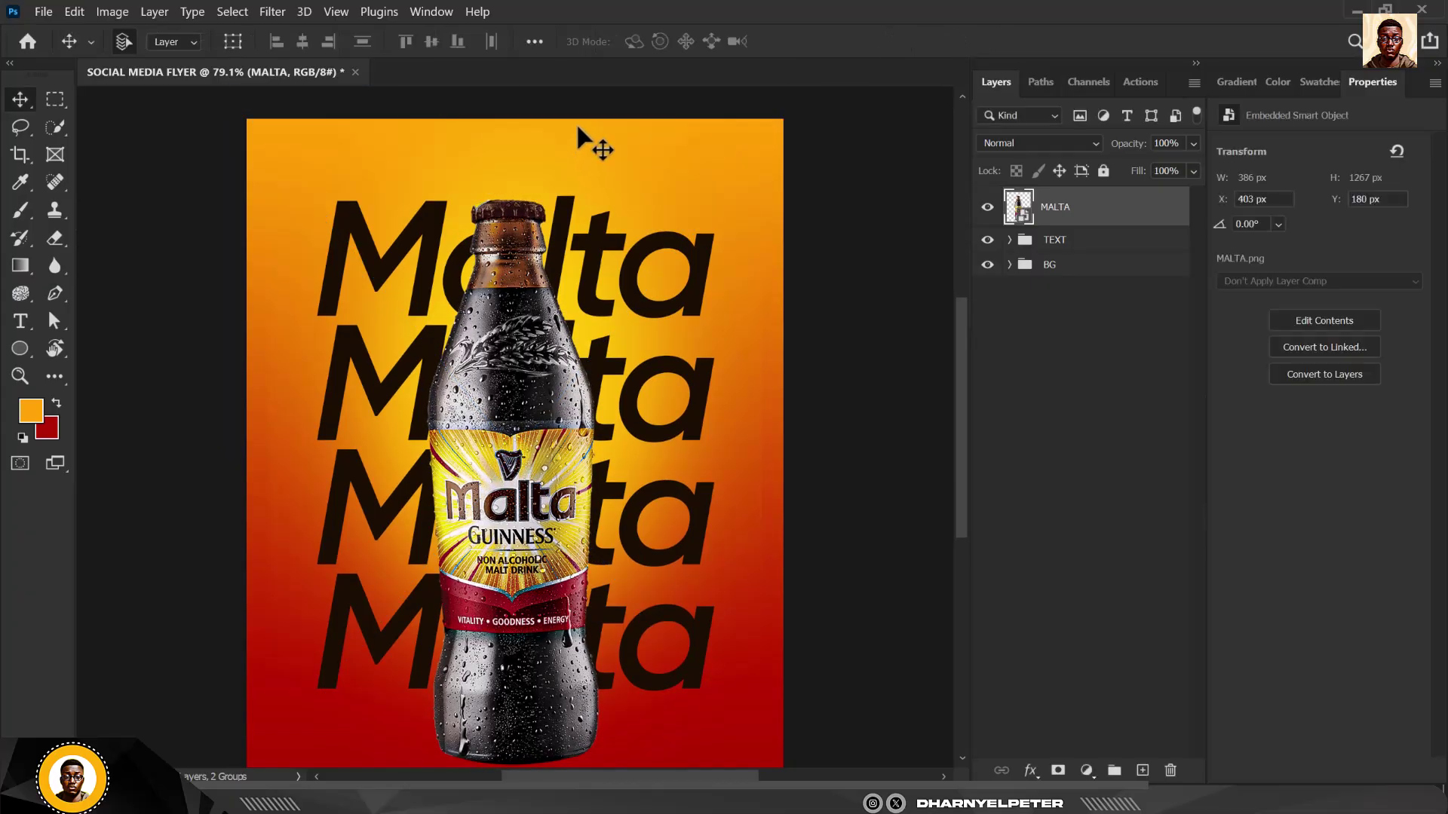
scroll(507, 348, "down", 1)
scroll(507, 444, "up", 1)
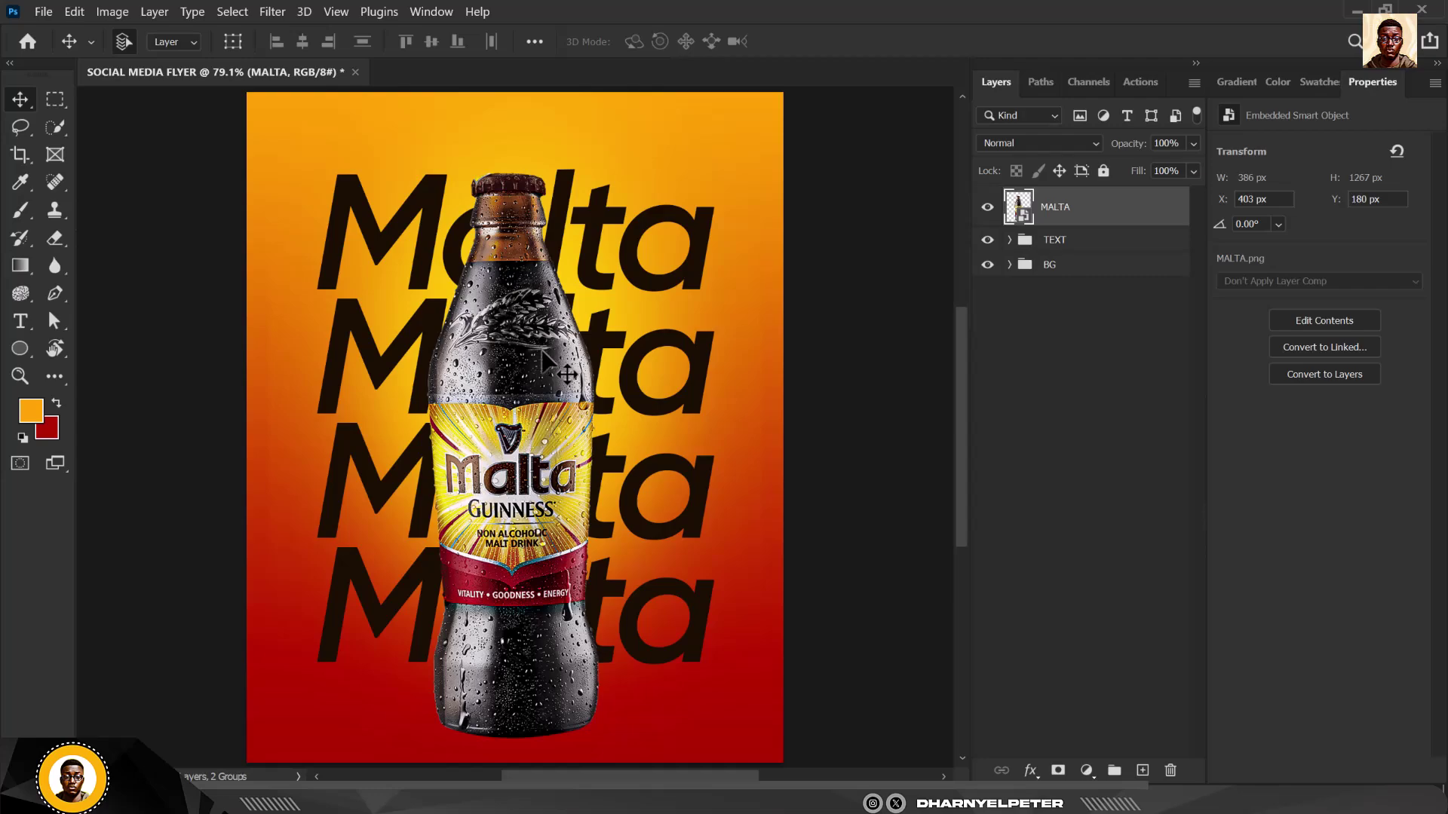
Scale the TEXT group down to about 96% and shift it slightly lower behind the bottle.
left_click(1099, 243)
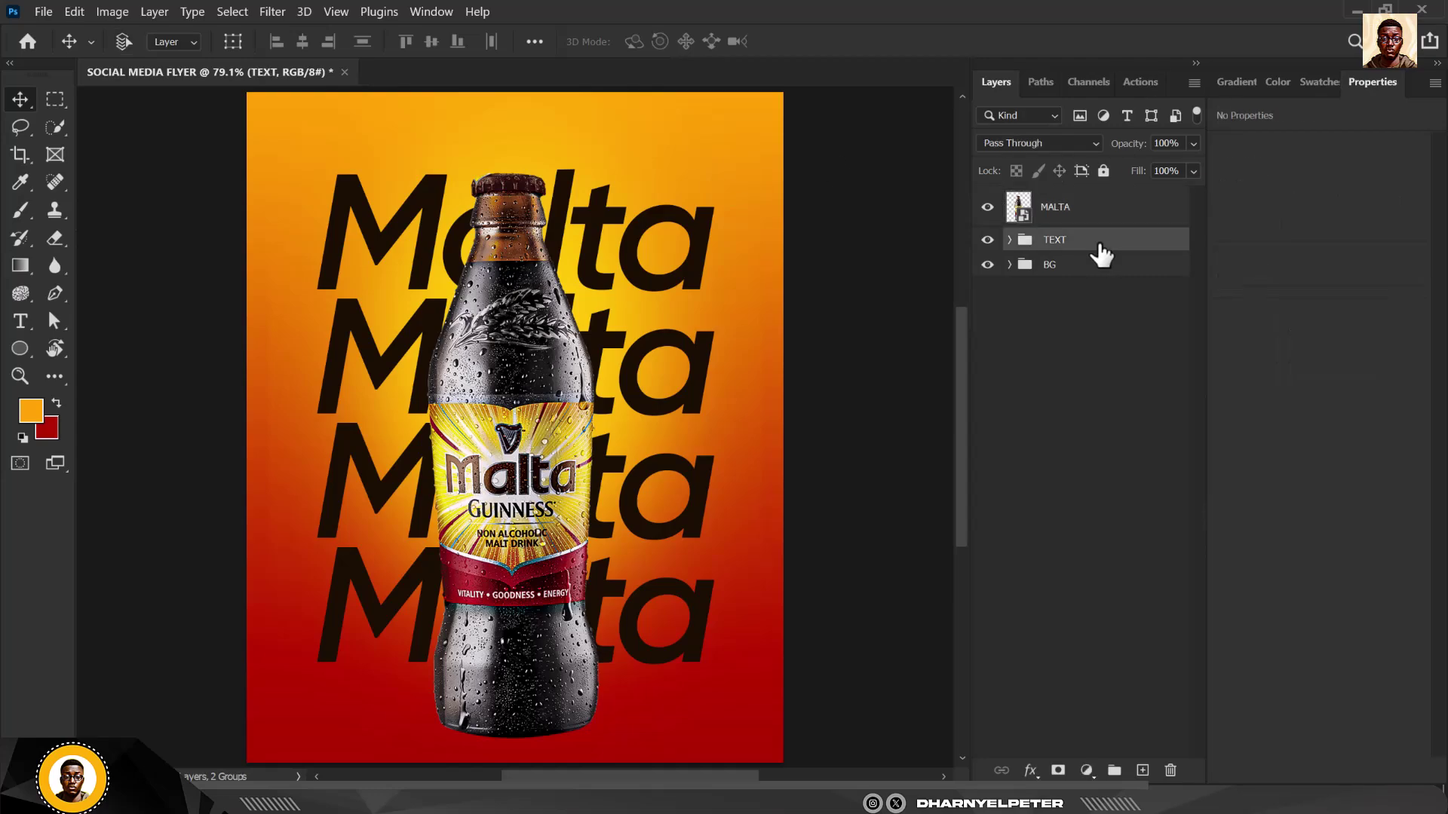
key("ctrl+t")
left_click_drag(714, 159, 708, 170)
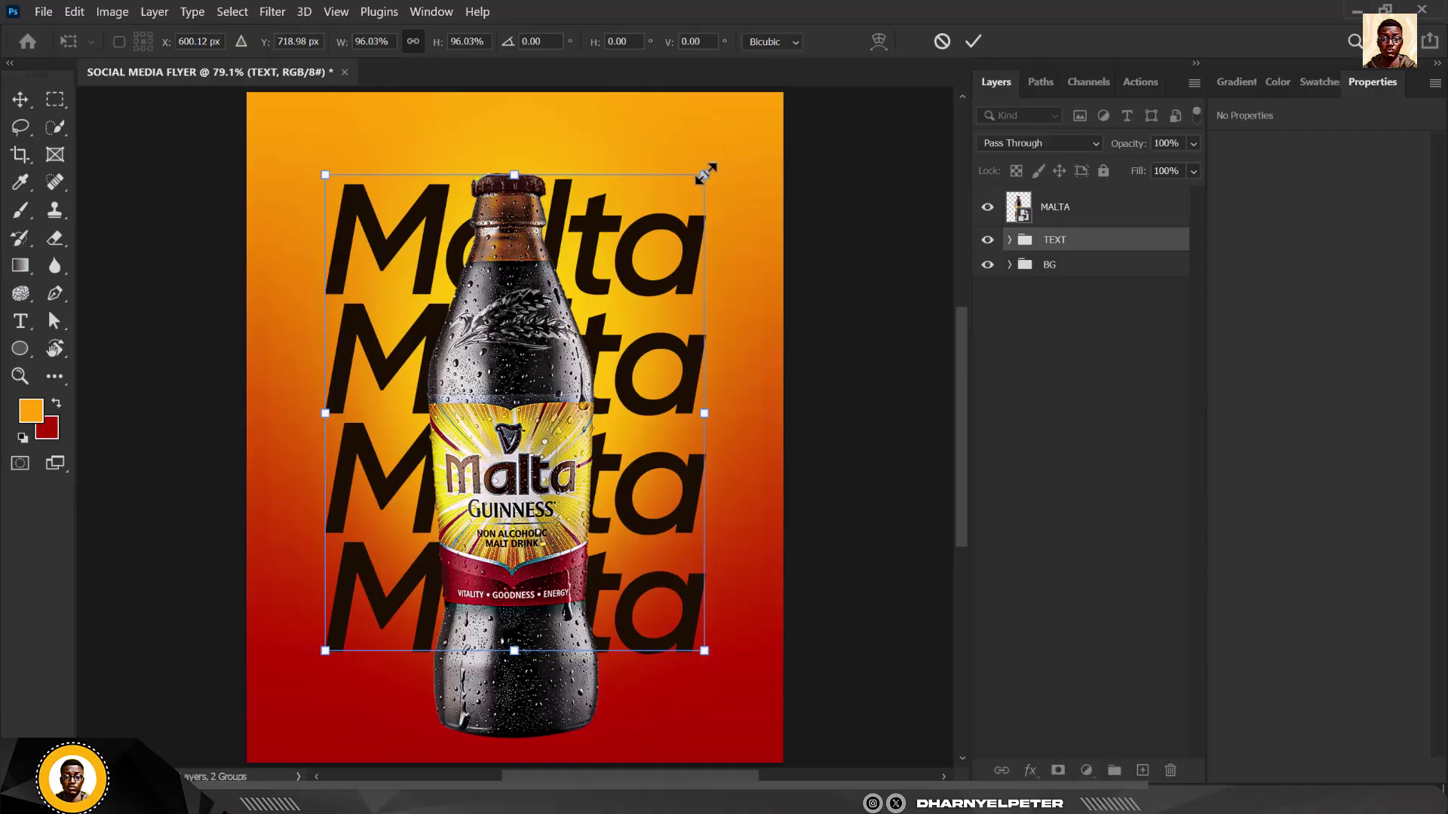
key("Return")
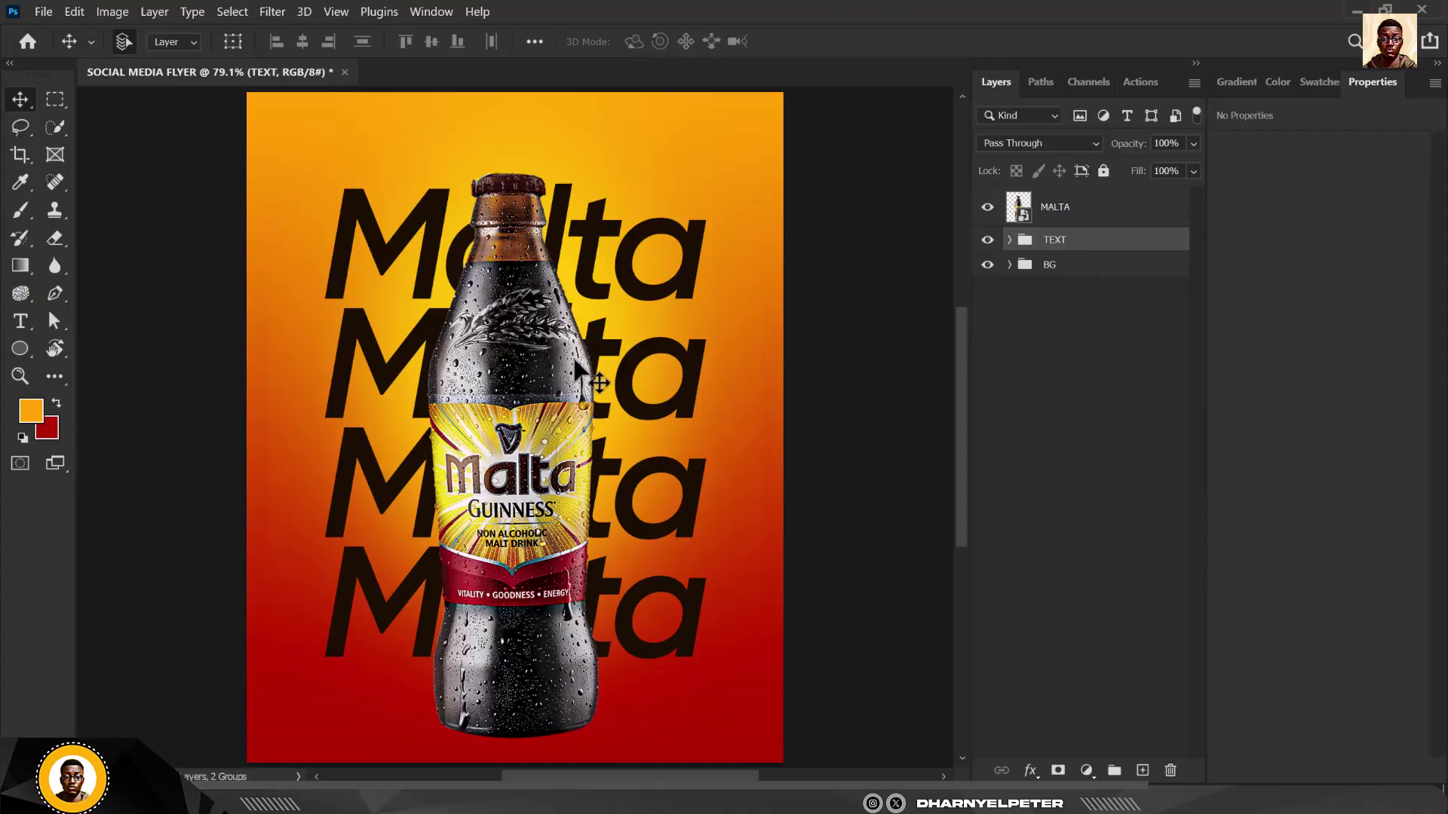
Apply a Camera Raw filter to the MALTA bottle layer with the white balance temperature raised to +5.
left_click(528, 384, "ctrl")
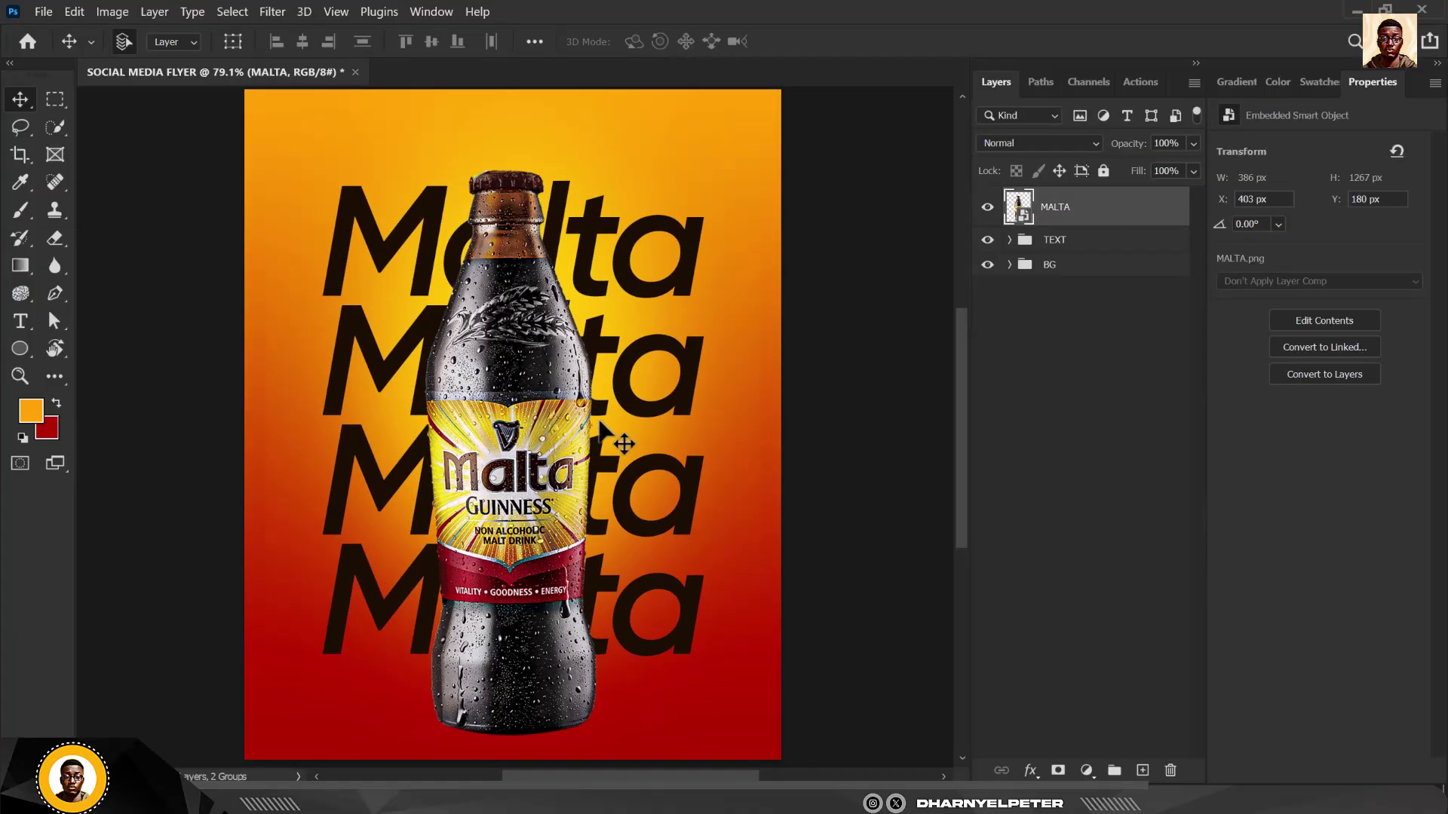
scroll(601, 426, "up", 3)
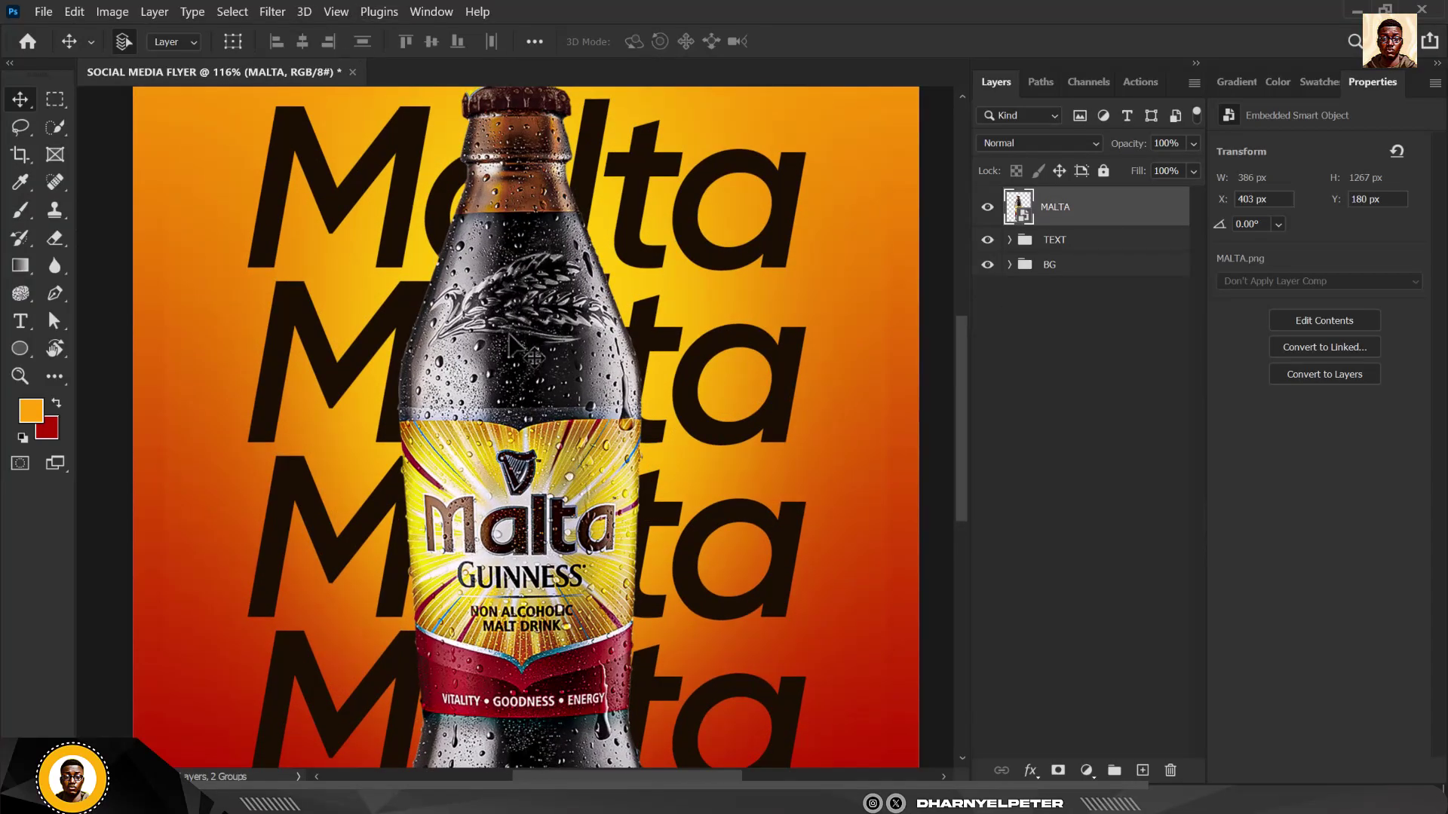
scroll(513, 346, "down", 3)
left_click(272, 12)
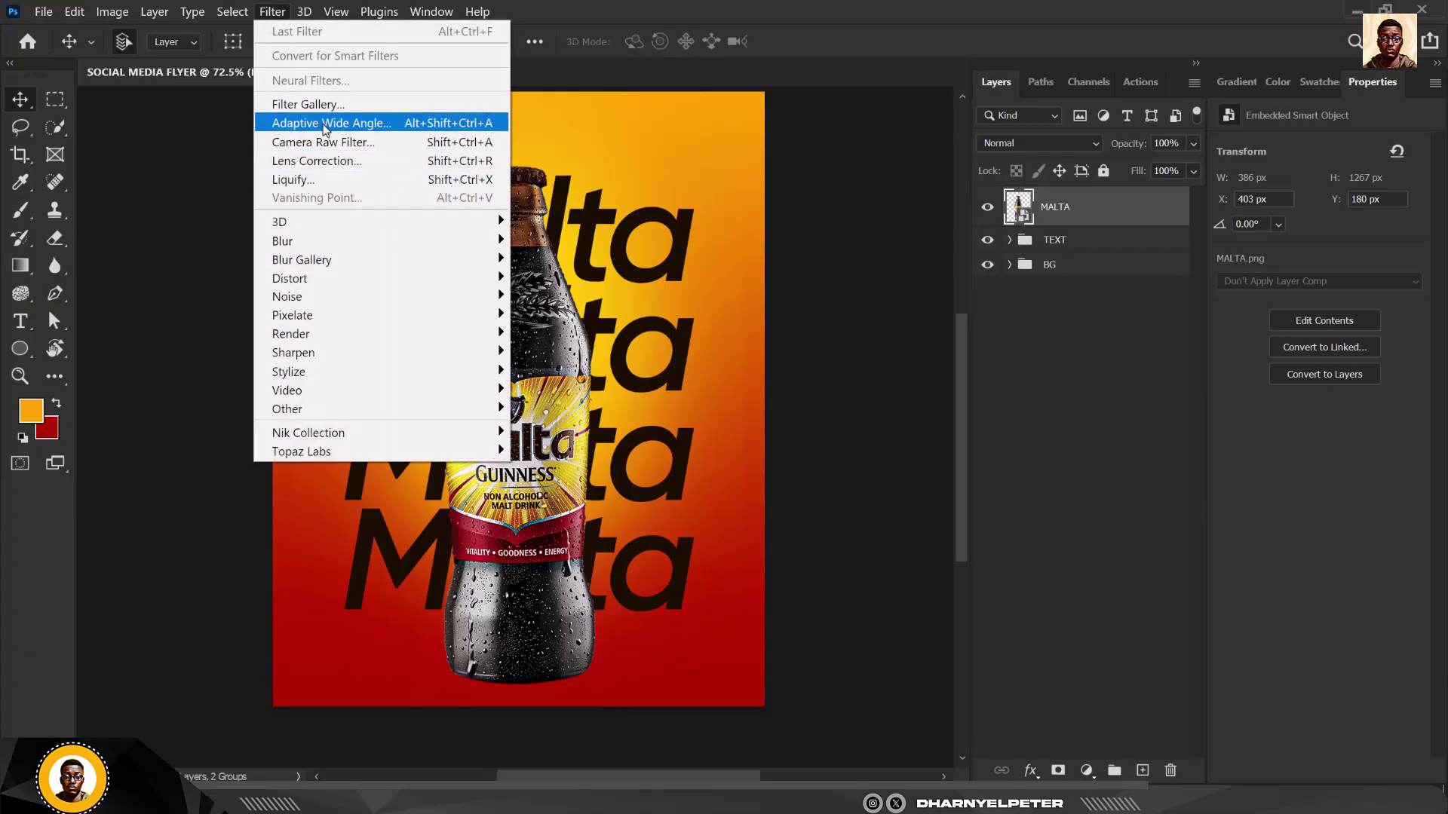
left_click(746, 445)
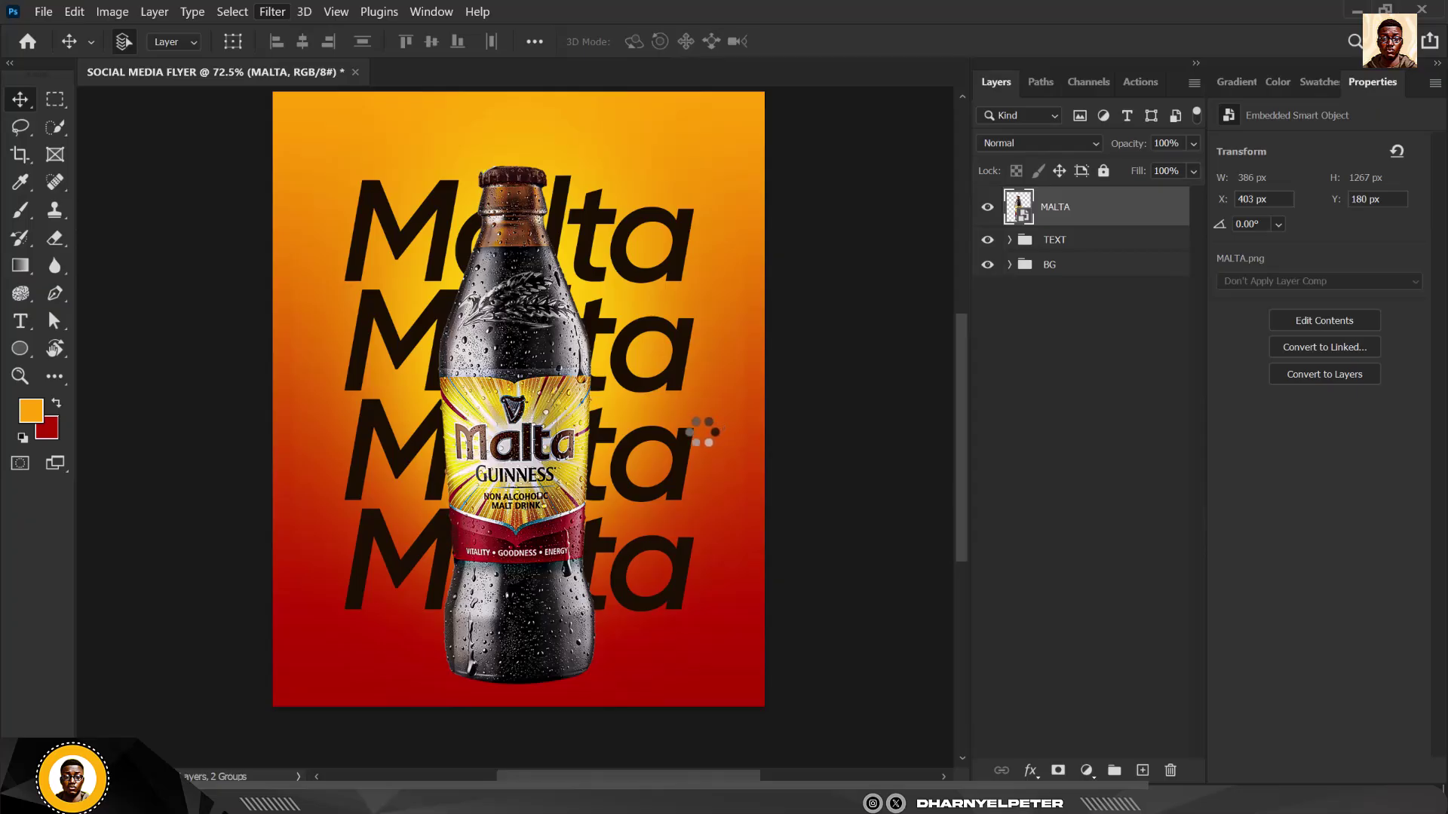
scroll(858, 445, "down", 5)
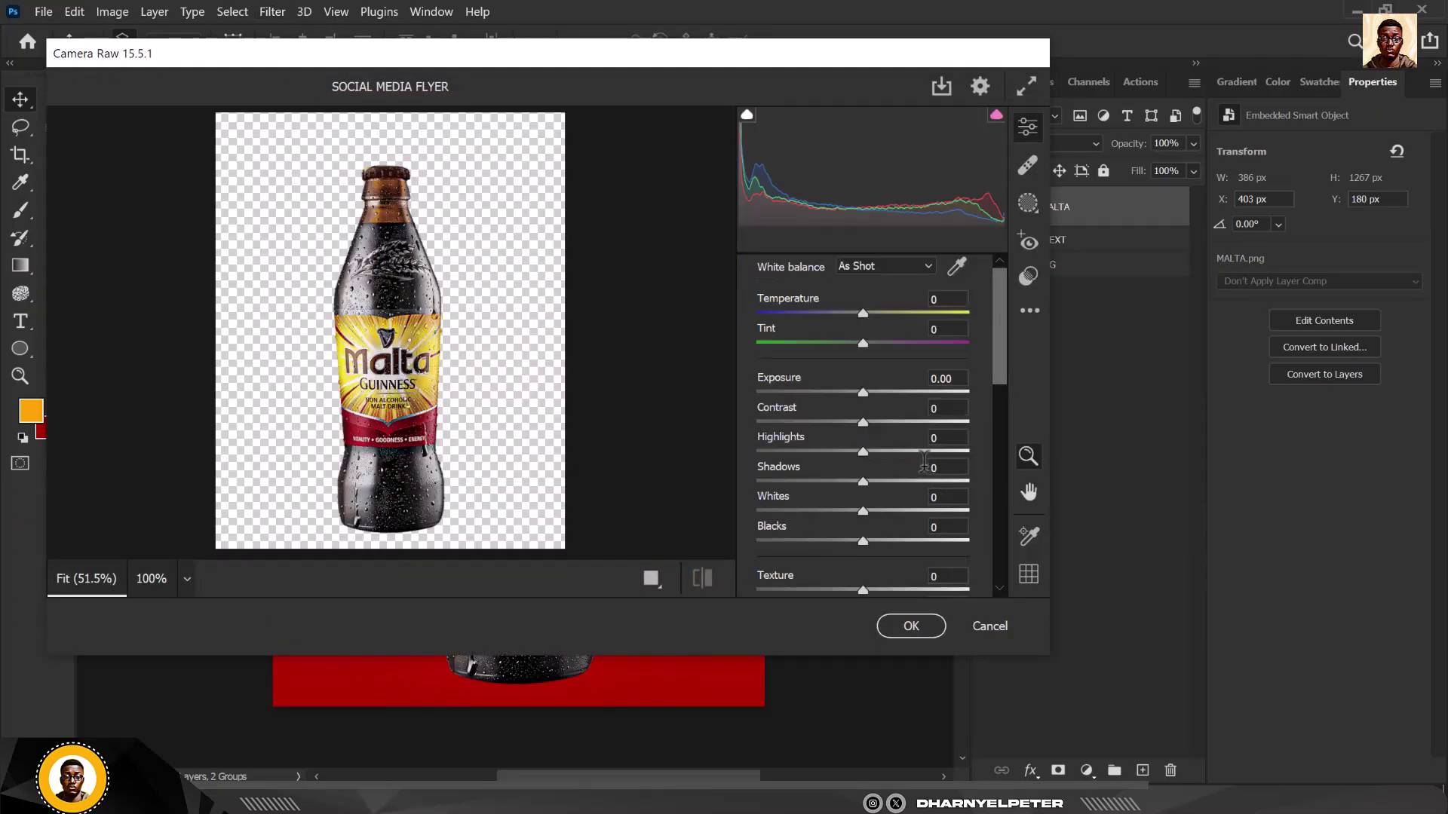
left_click_drag(864, 352, 896, 383)
scroll(882, 377, "up", 5)
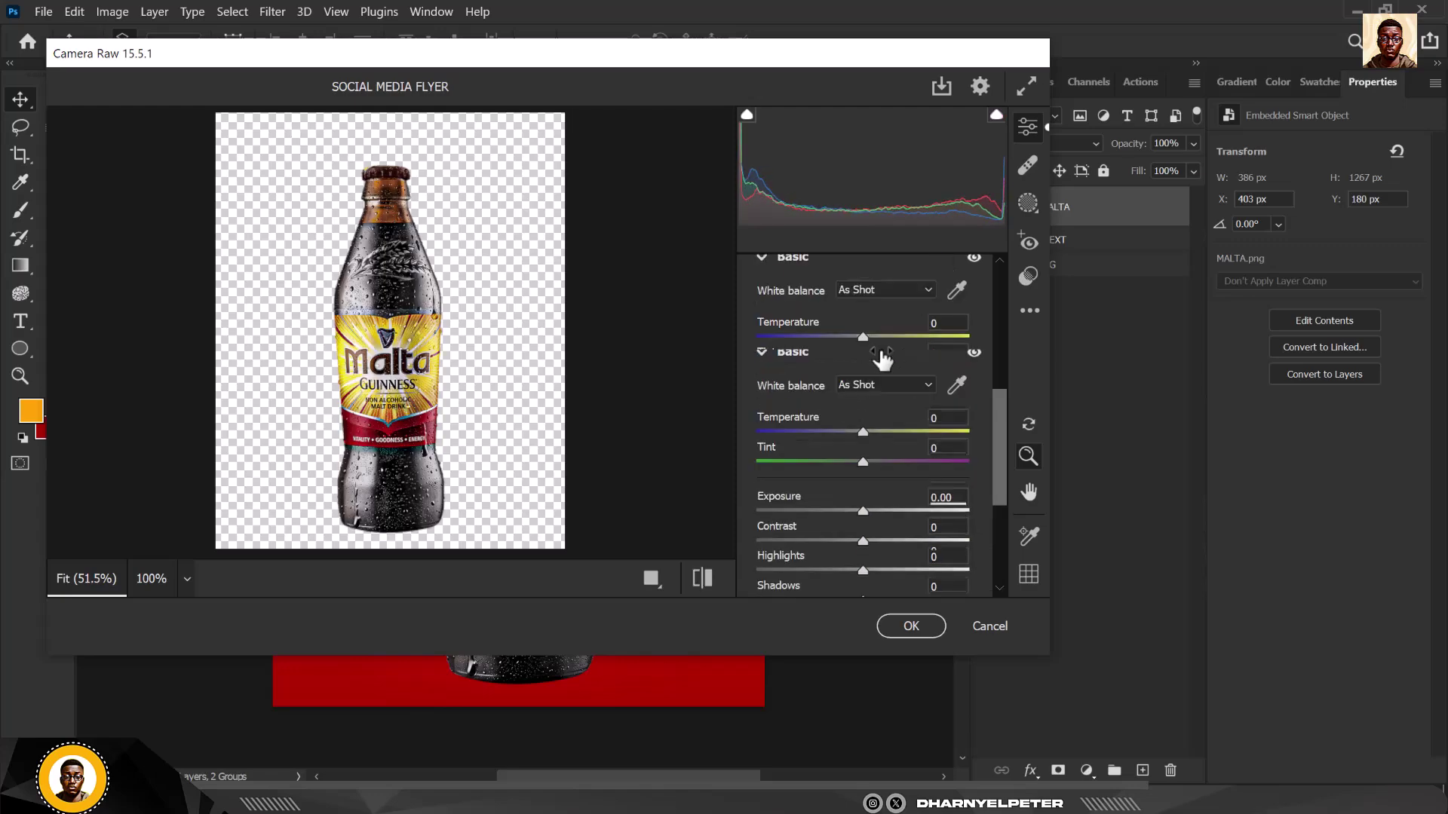
left_click_drag(864, 431, 867, 431)
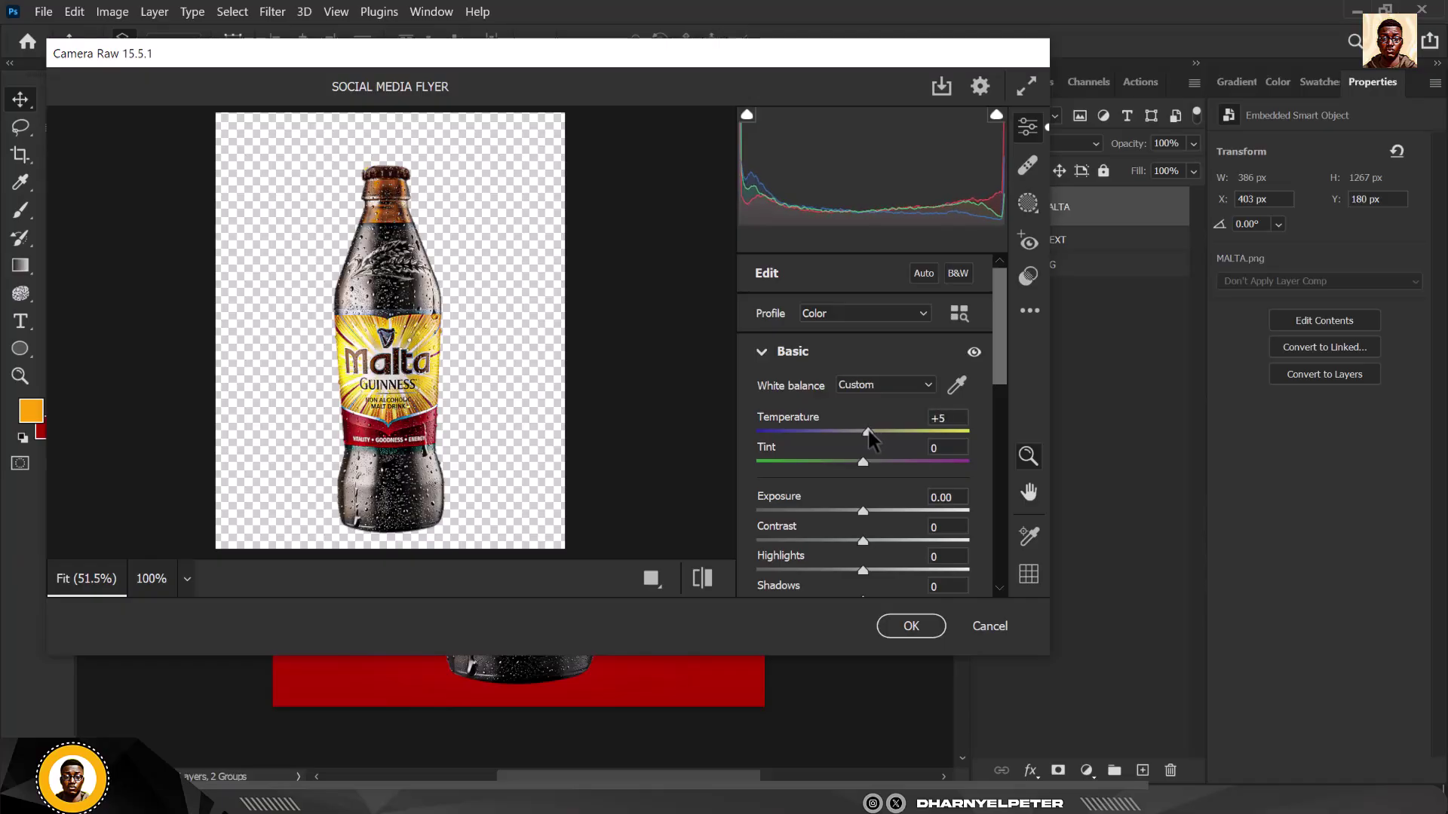
left_click(914, 623)
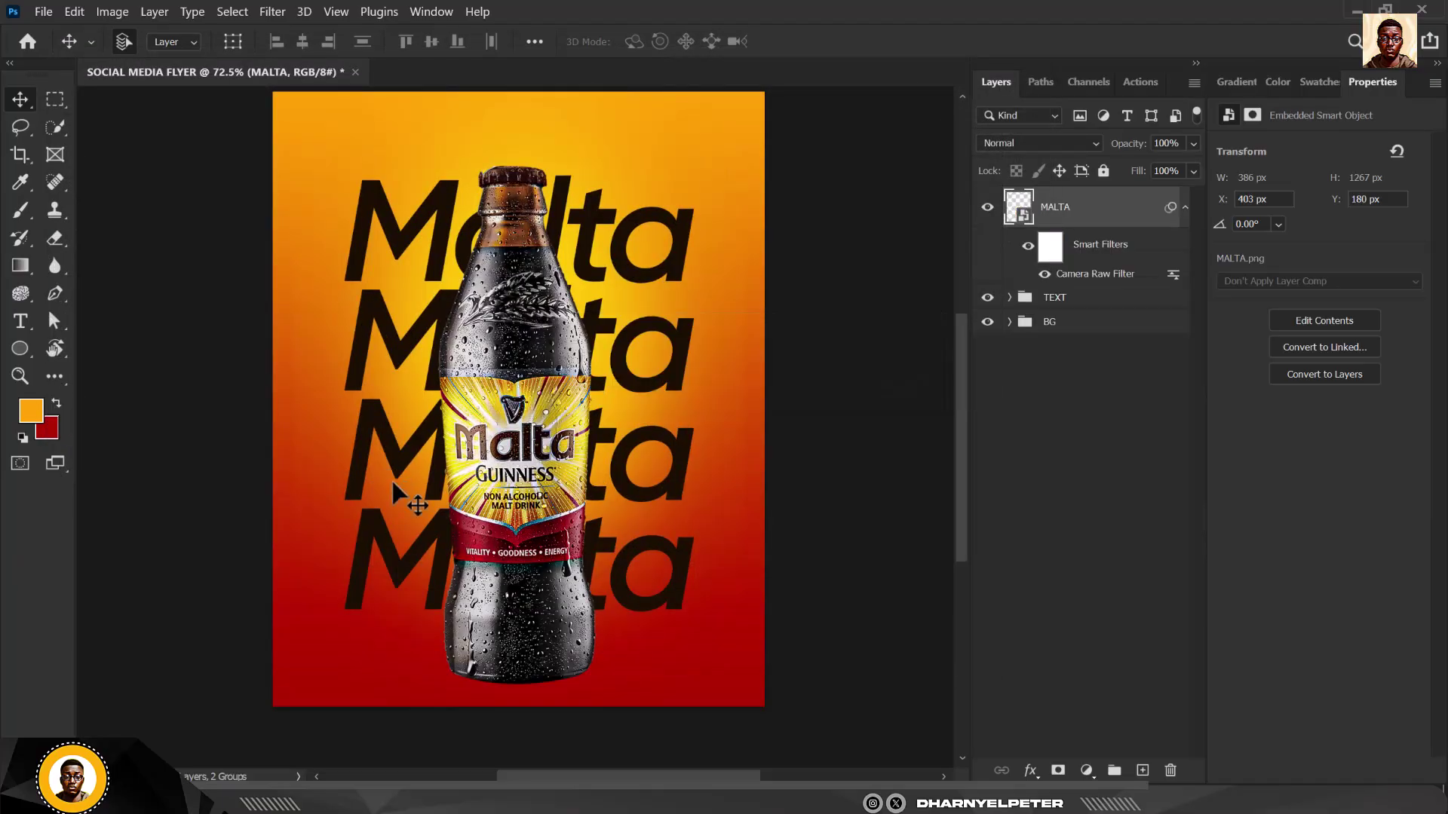
Add a new empty layer and place it between the MALTA bottle layer and the TEXT group.
scroll(468, 411, "down", 2)
scroll(468, 411, "up", 1)
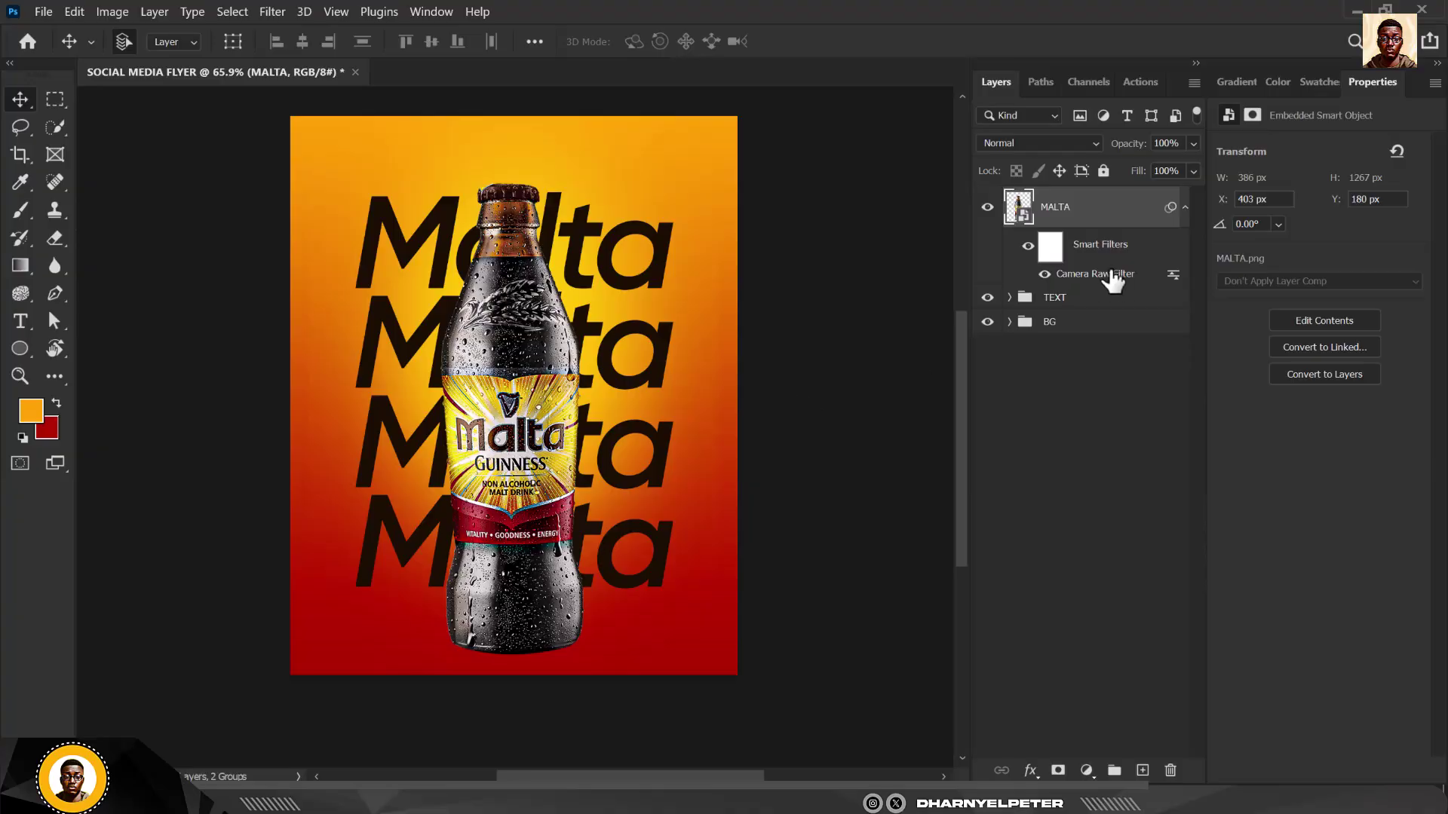
left_click(1142, 771)
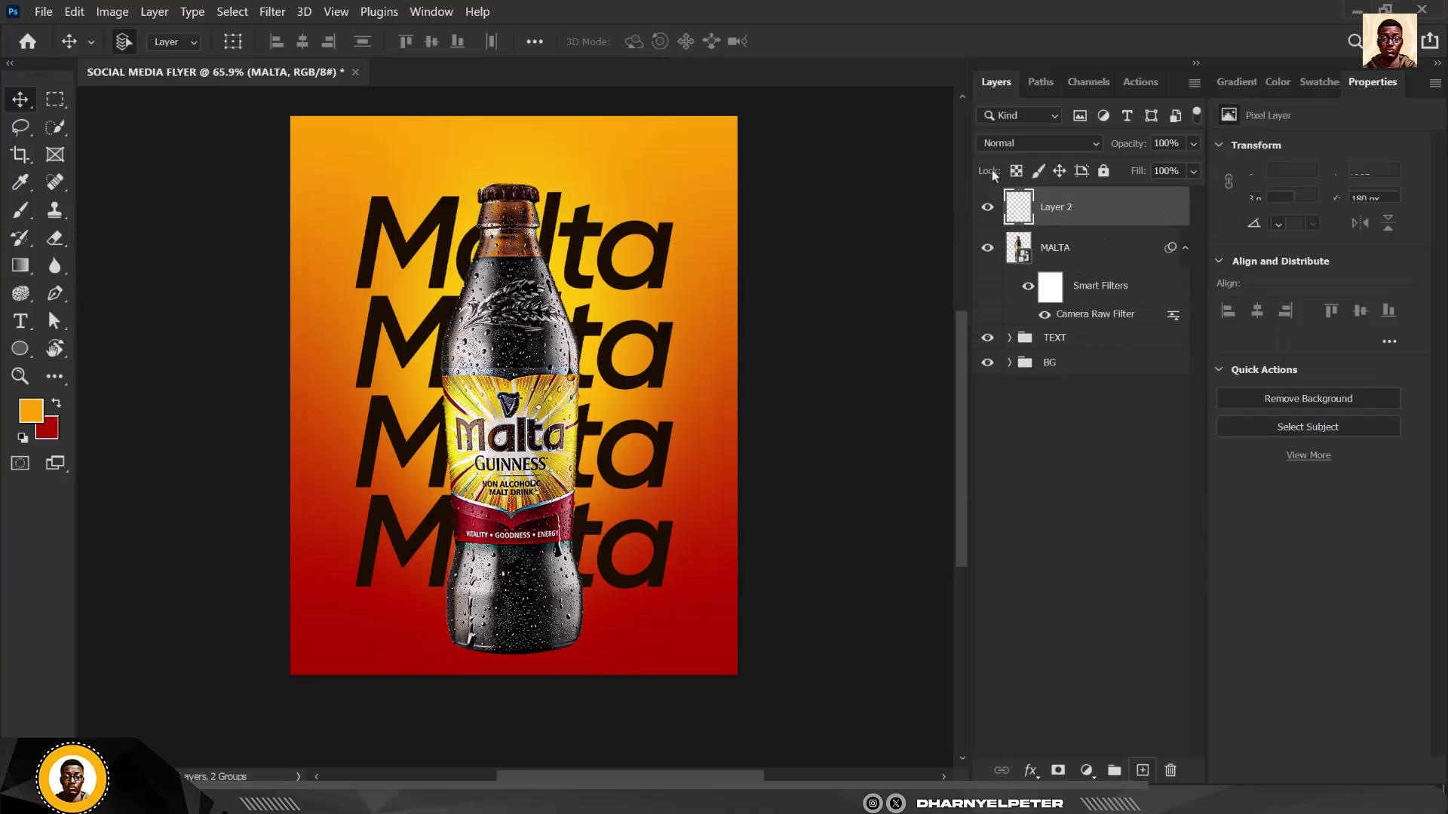
left_click_drag(1115, 217, 1074, 330)
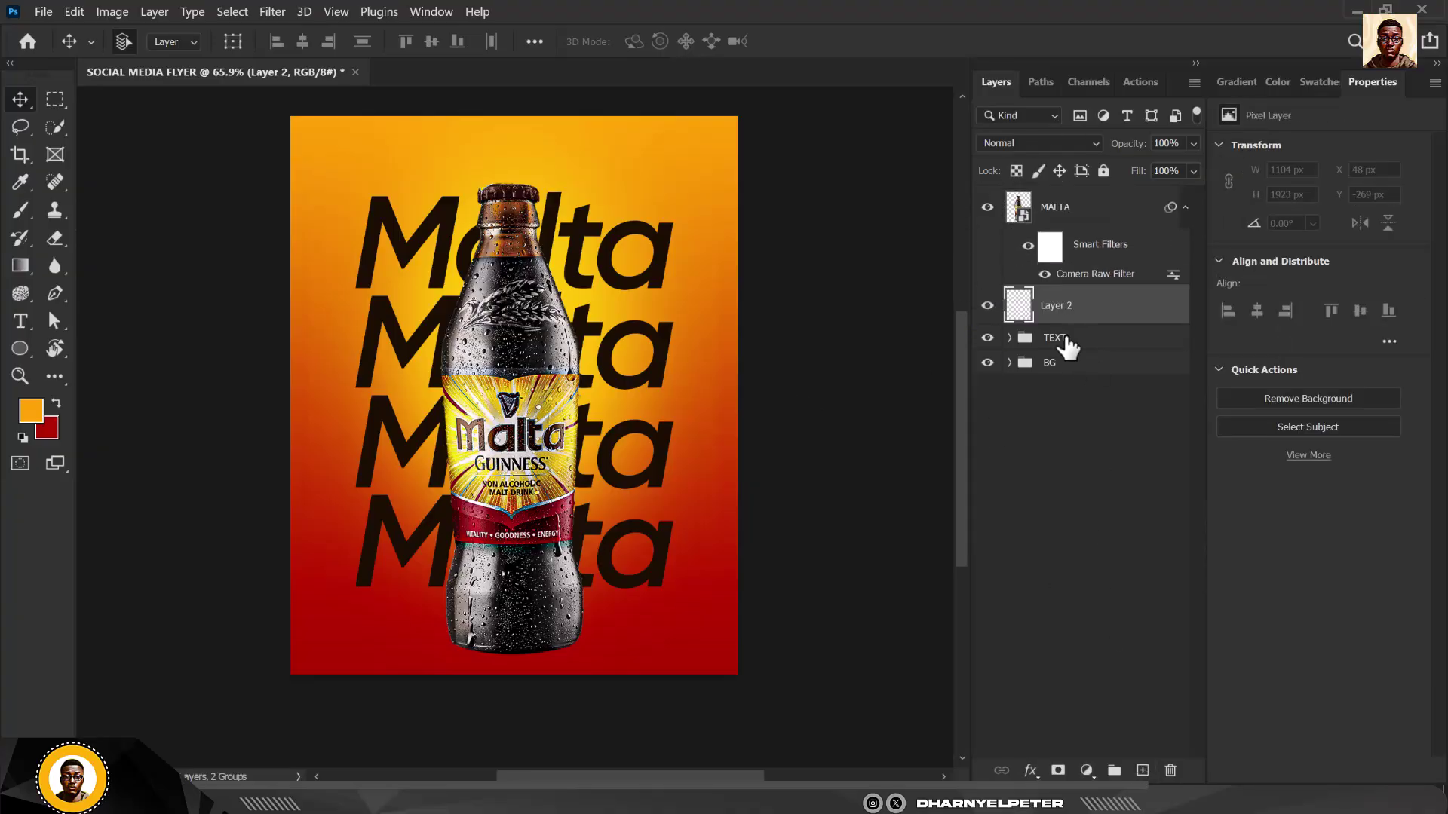
Set the foreground colour to black, 000000.
left_click(60, 405)
left_click(31, 411)
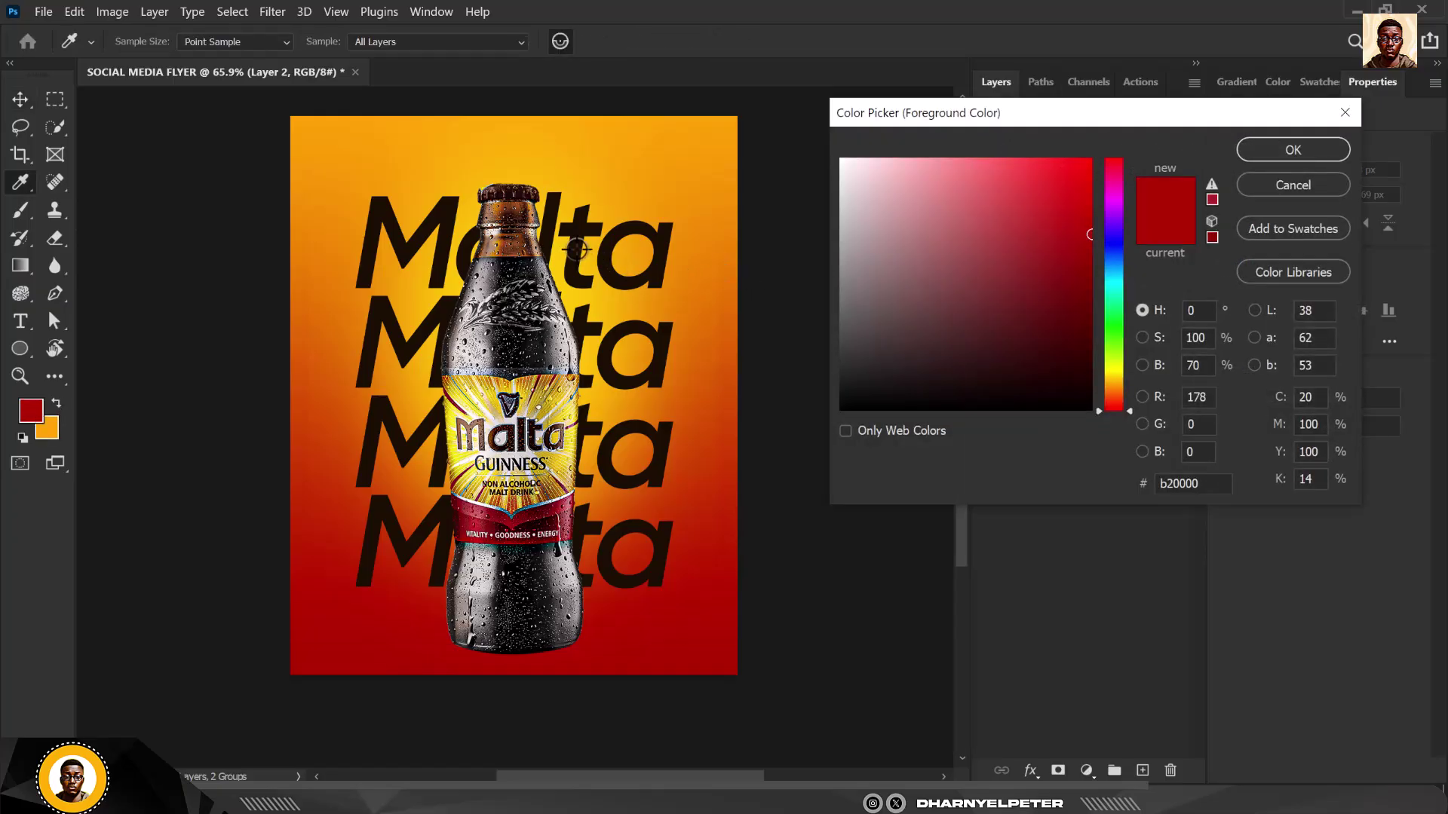
left_click_drag(1078, 347, 1093, 428)
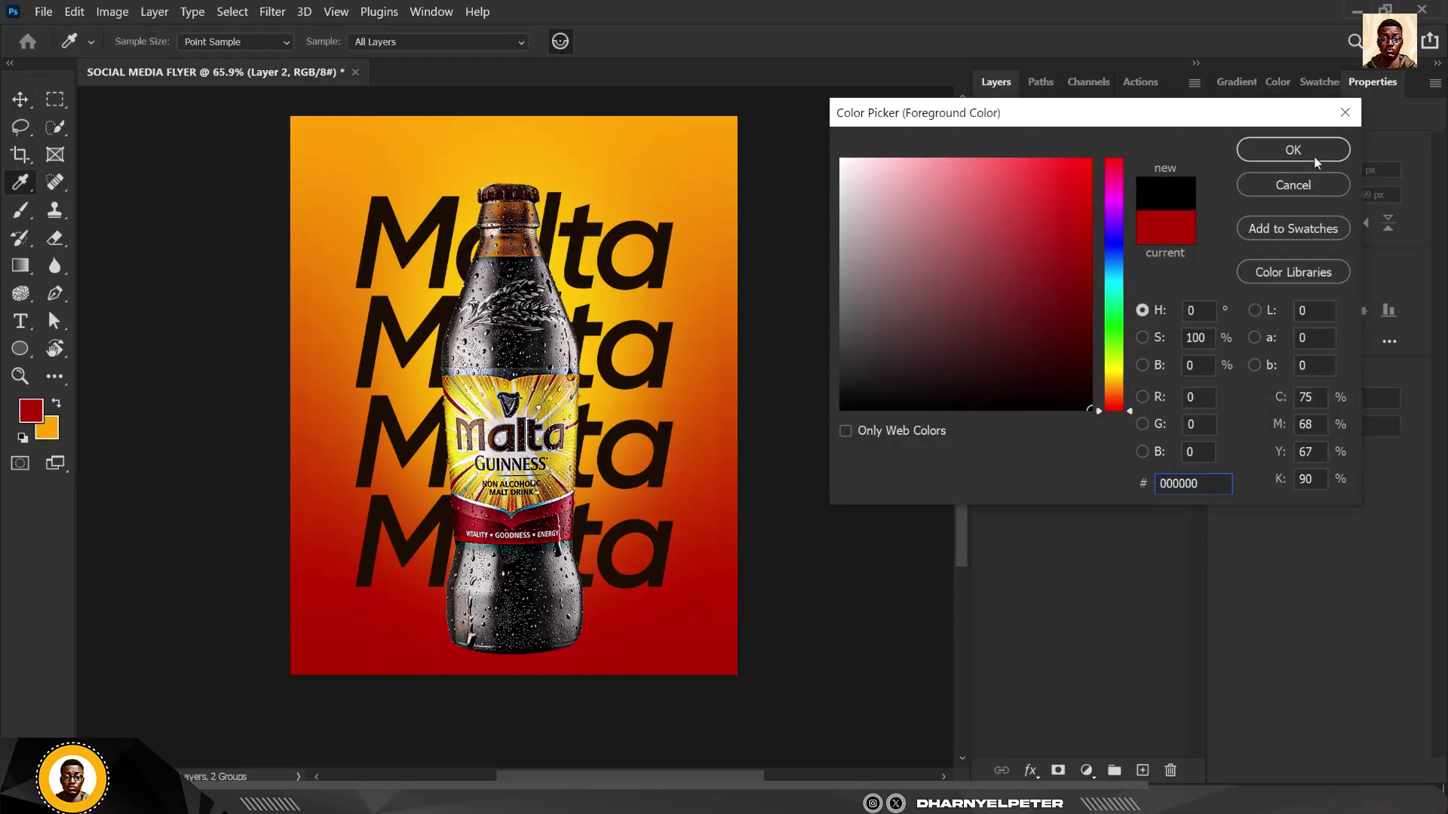
left_click(1292, 150)
key("v")
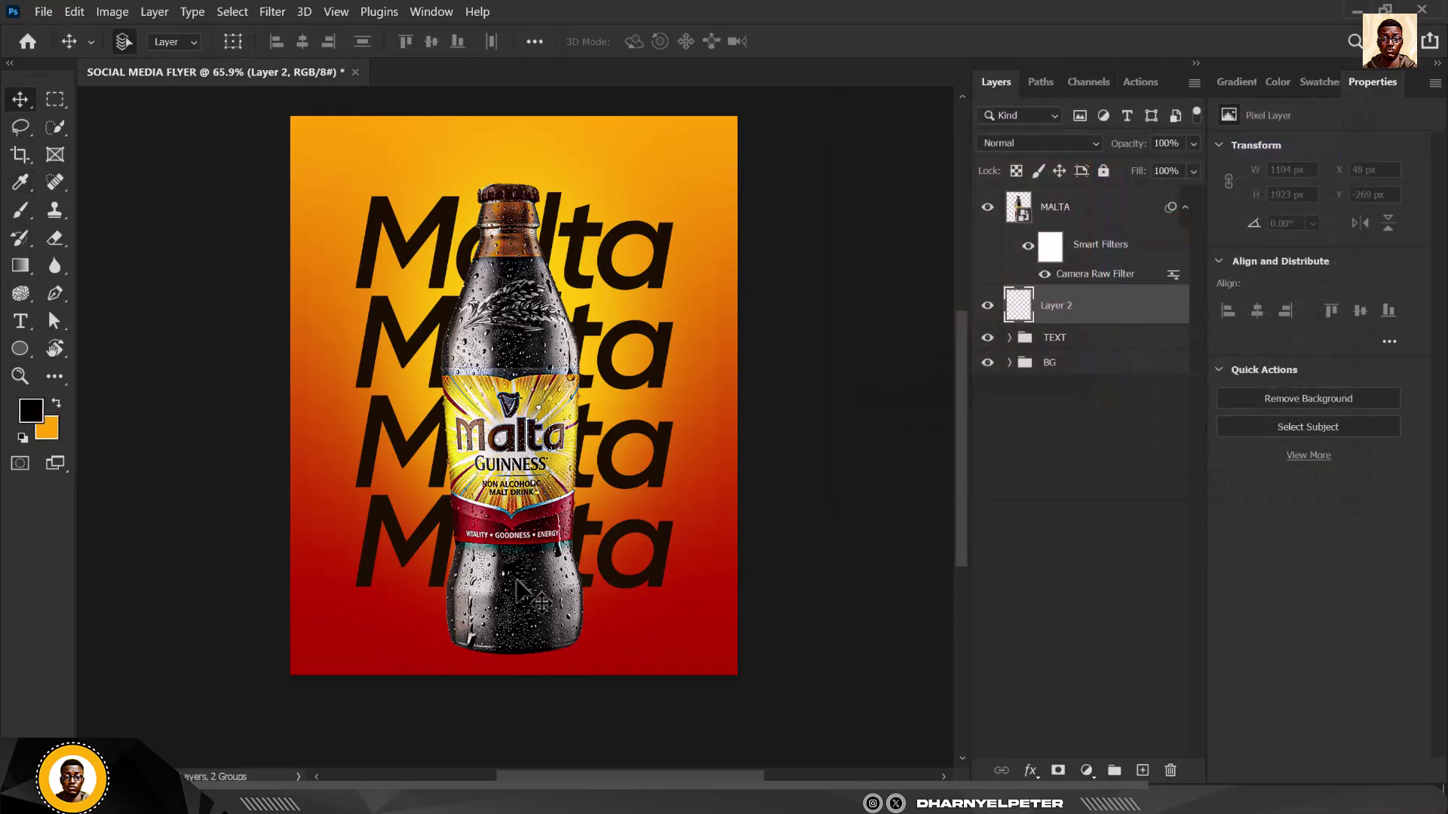
Paint overlapping black dabs behind the bottle's lower part on Layer 2 with a soft 500 px brush.
left_click(20, 210)
left_click(119, 218)
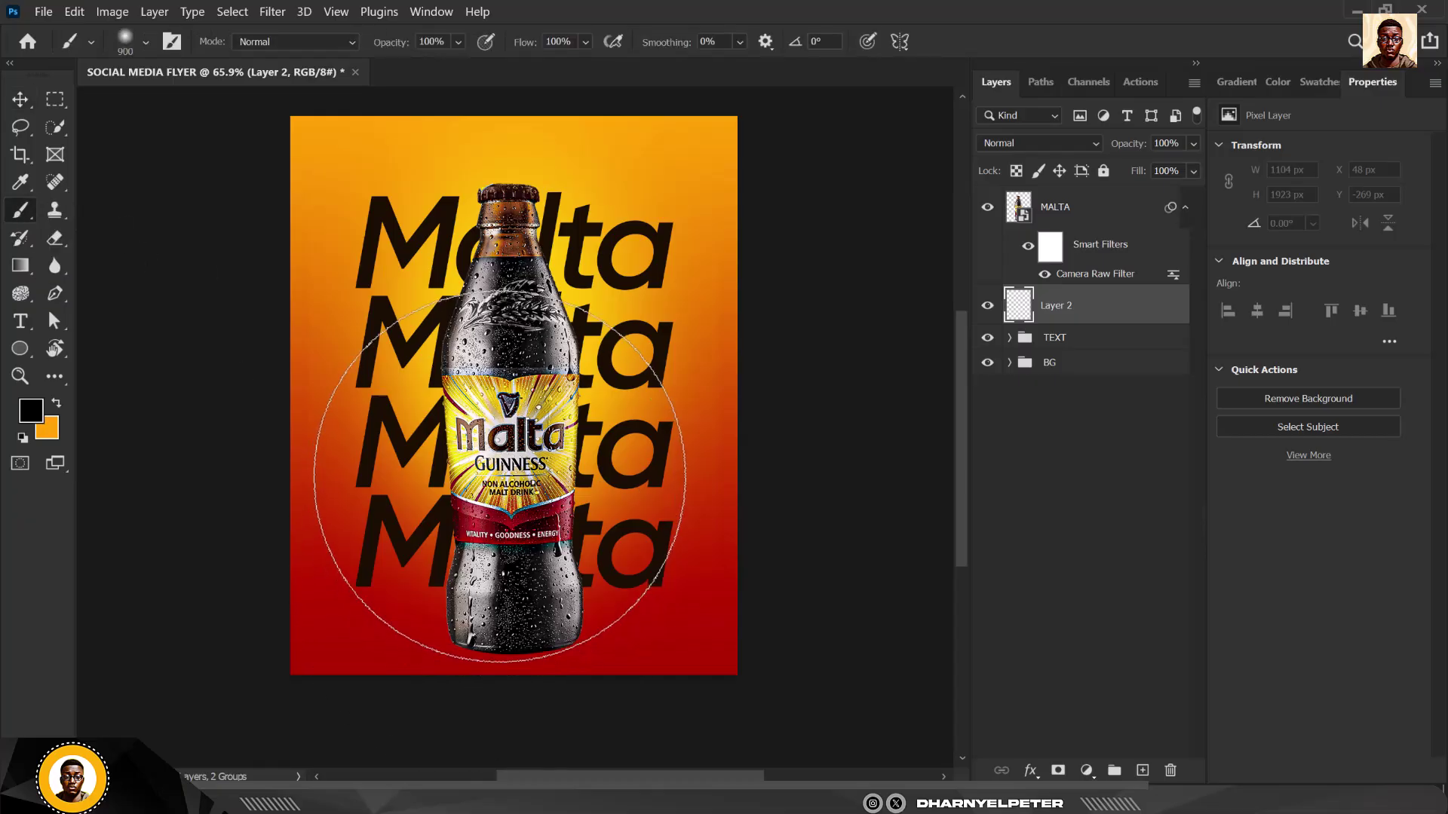
key("bracketleft")
key("bracketleft")
key("bracketleft")
key("bracketleft")
key("bracketleft")
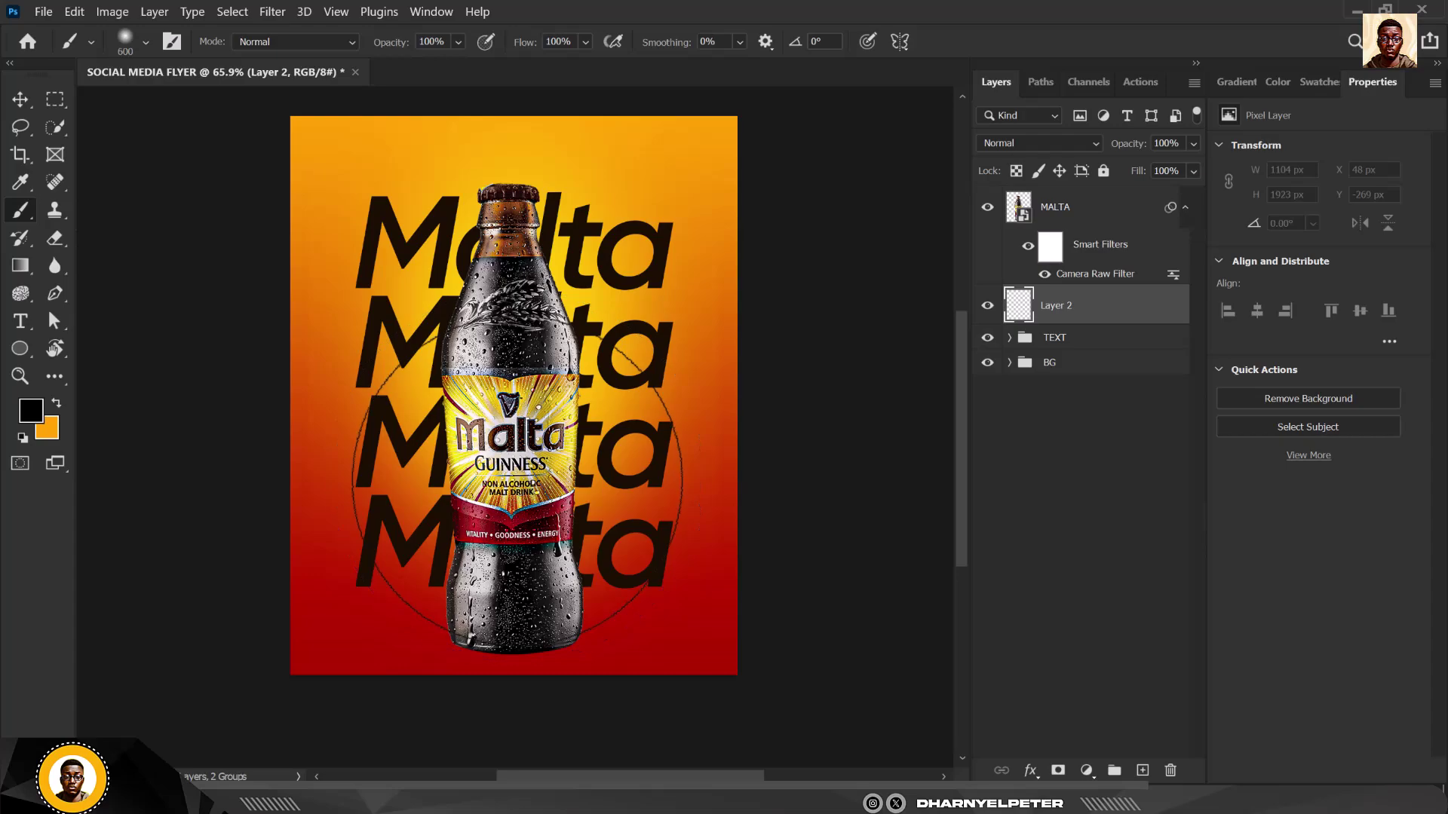
key("bracketright")
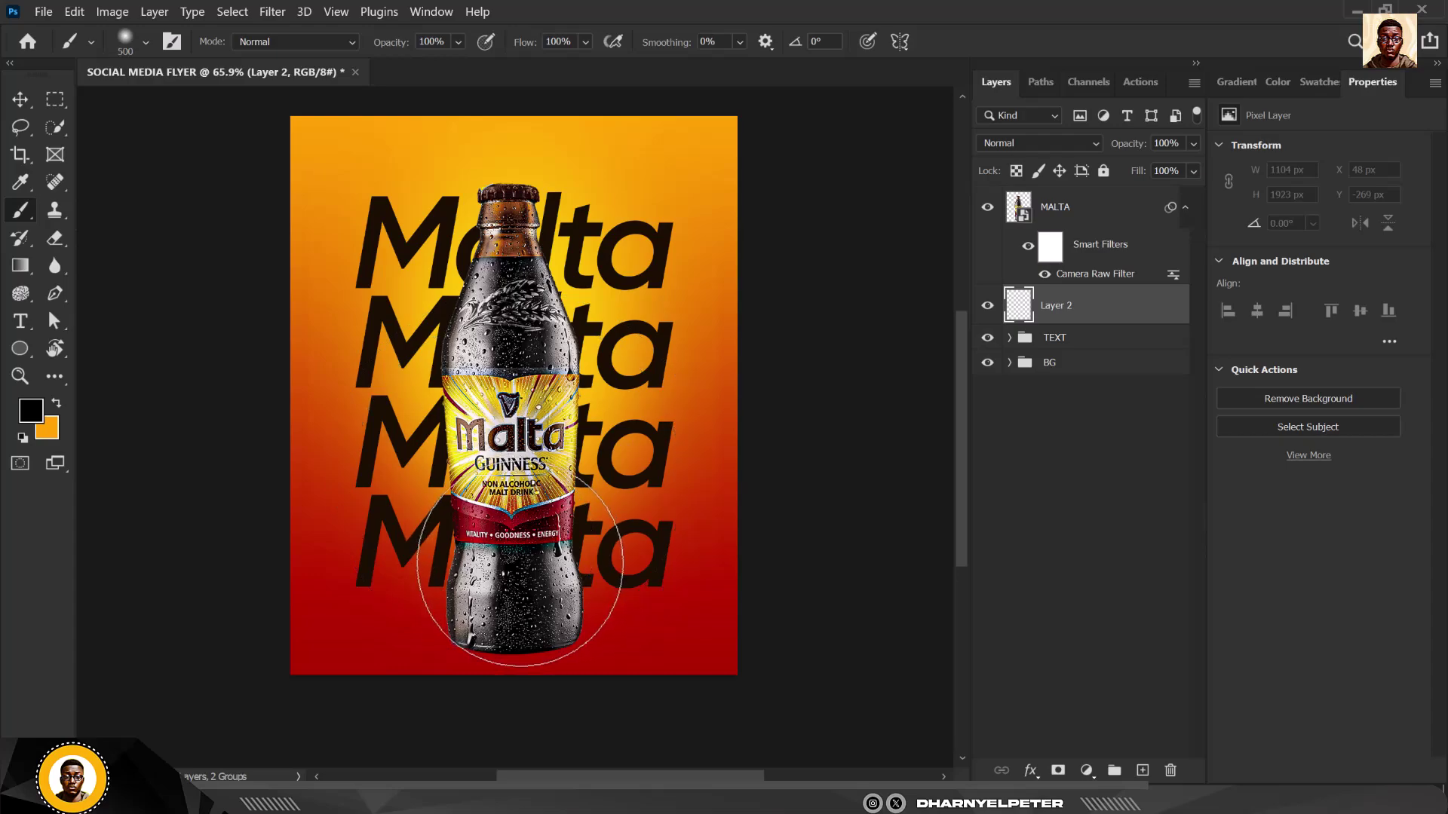
left_click(520, 572)
left_click(519, 572)
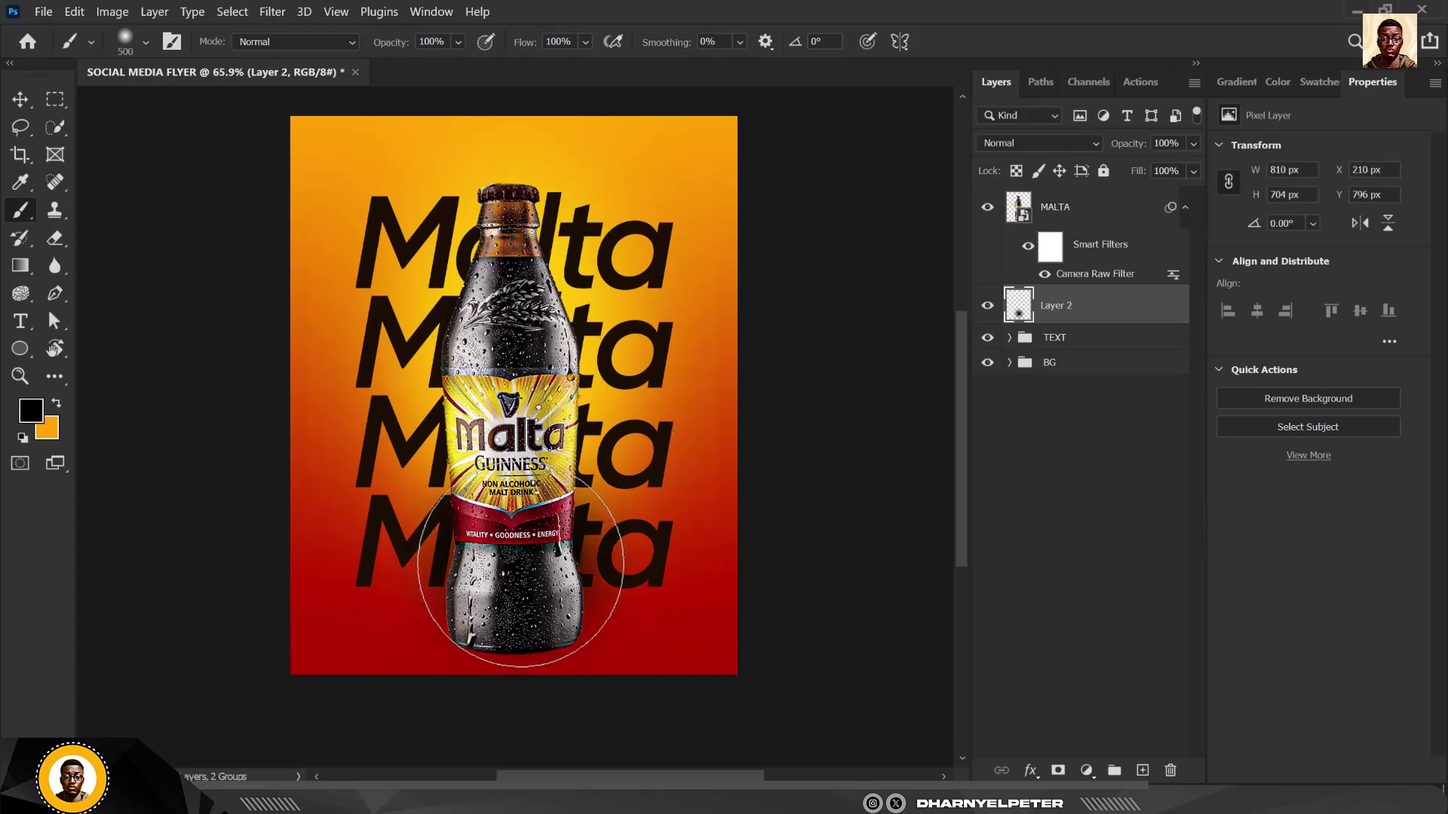
left_click(520, 572)
Squash the black dab to about 11% height as a shadow at the bottle's base and shift it 10 px lower.
key("ctrl+t")
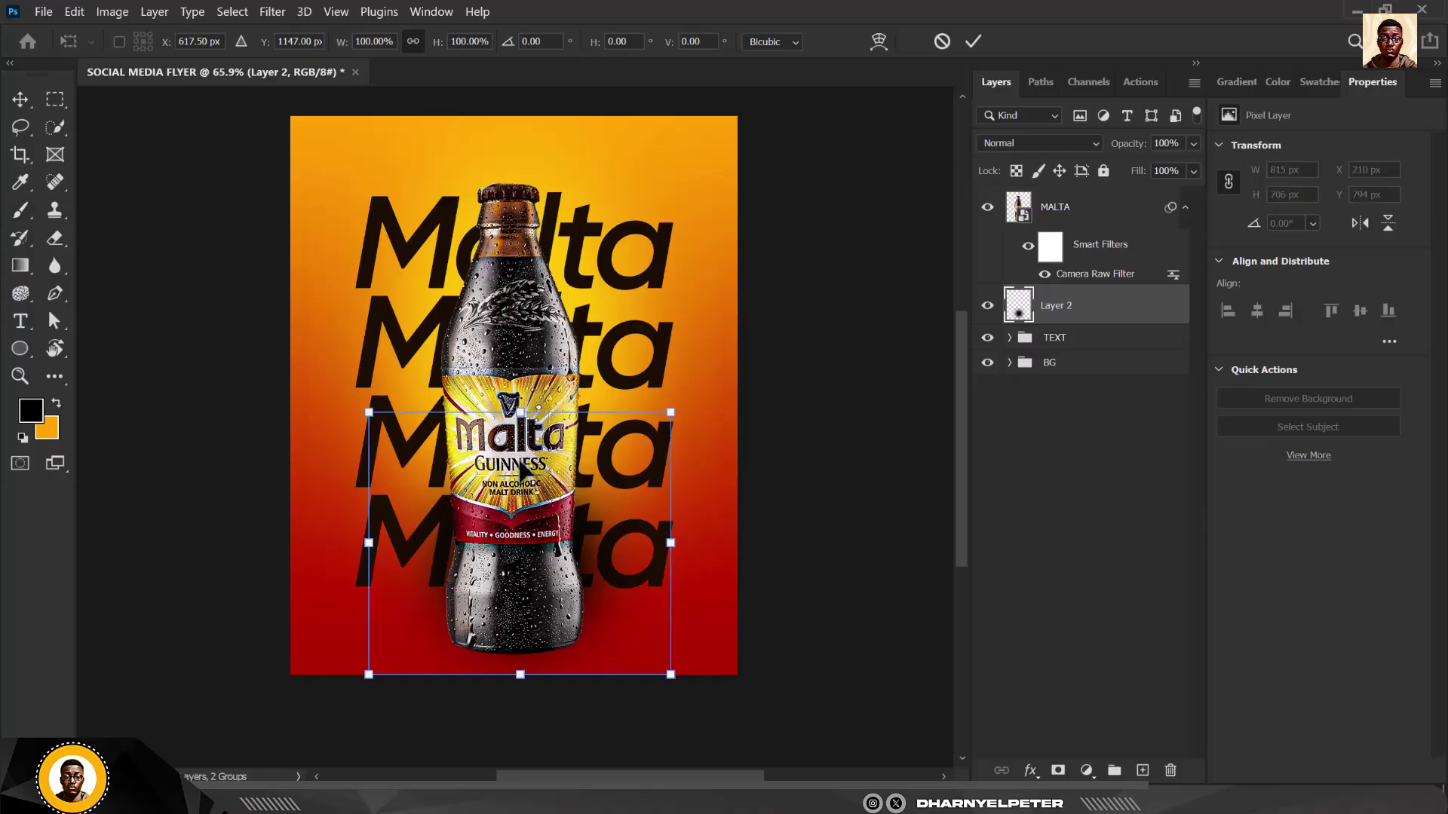
left_click_drag(573, 422, 571, 660)
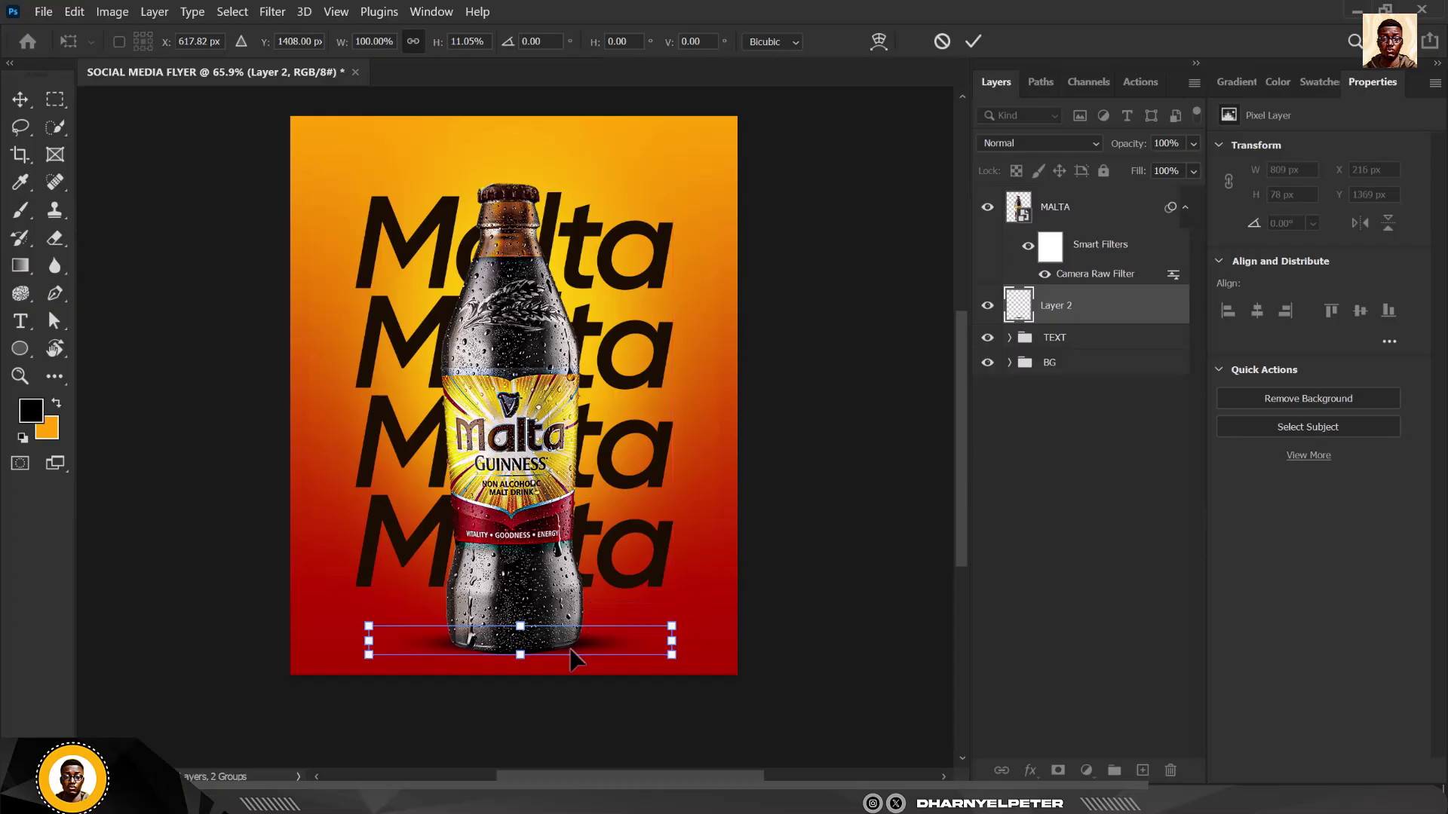
key("Return")
key("b")
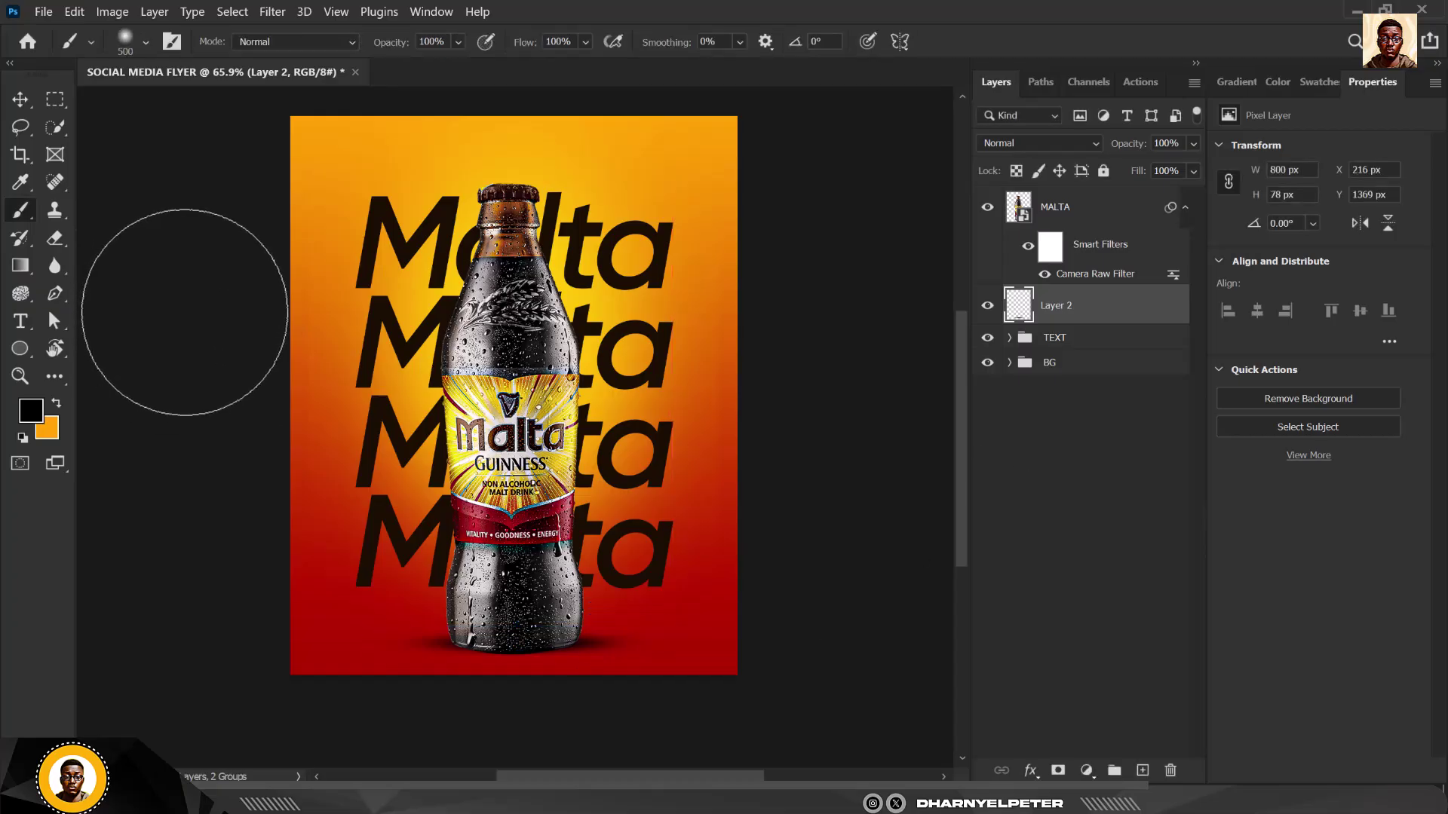
left_click(20, 98)
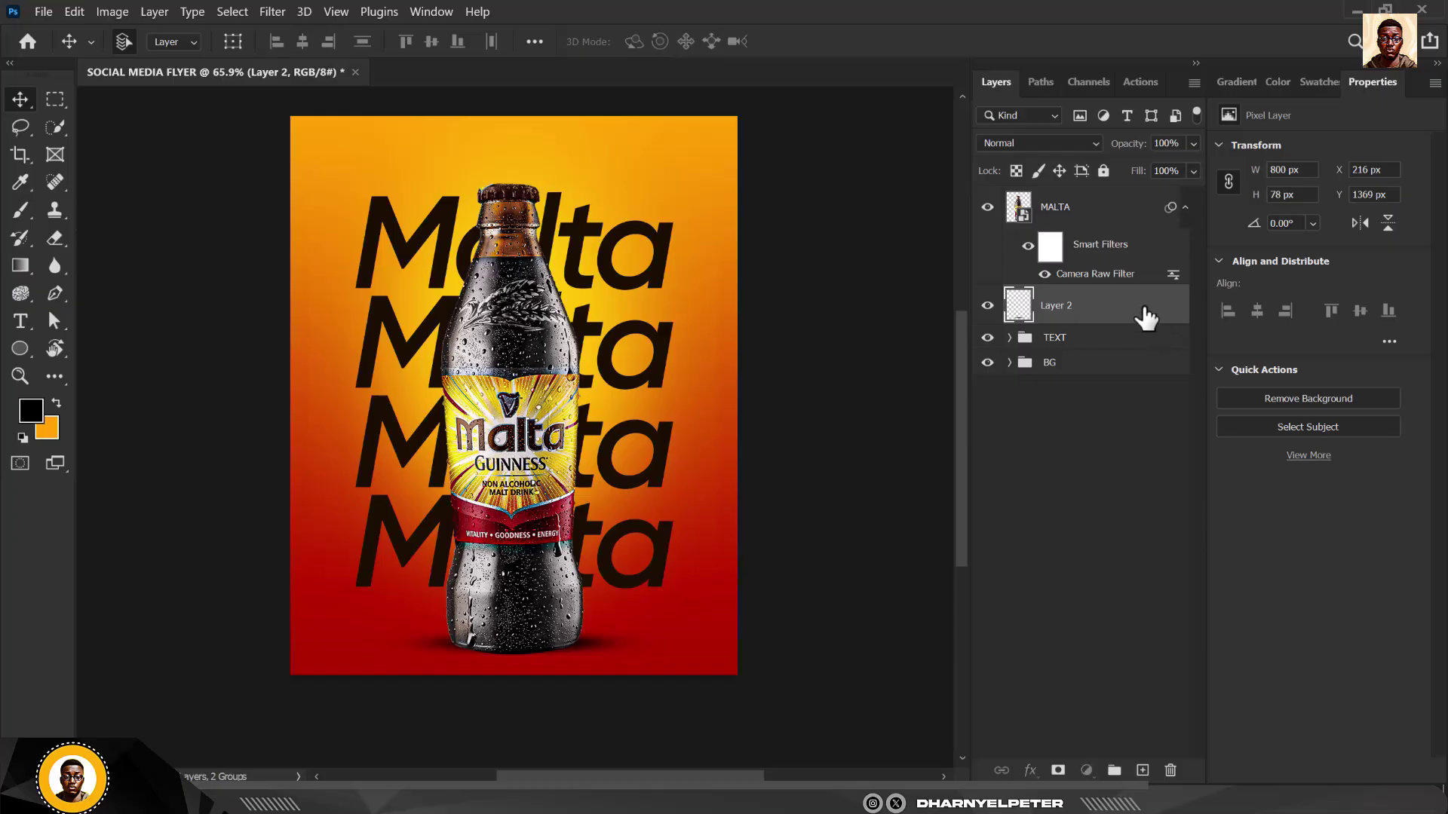
key("shift+Down")
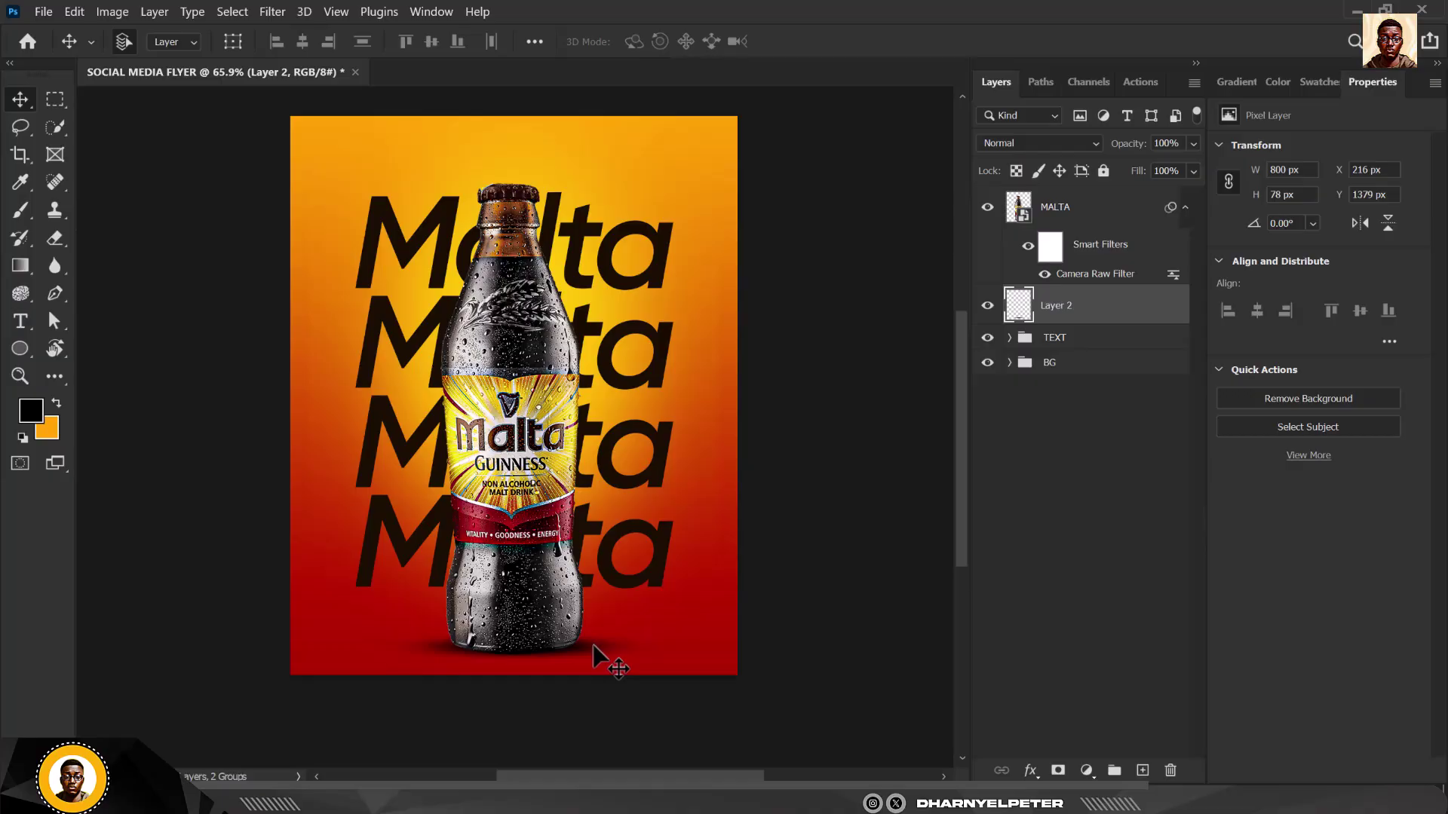
Duplicate the bottle shadow to beneath the M of the lowest Malta line and reduce the copy's opacity to about 35%.
left_click_drag(596, 661, 481, 596)
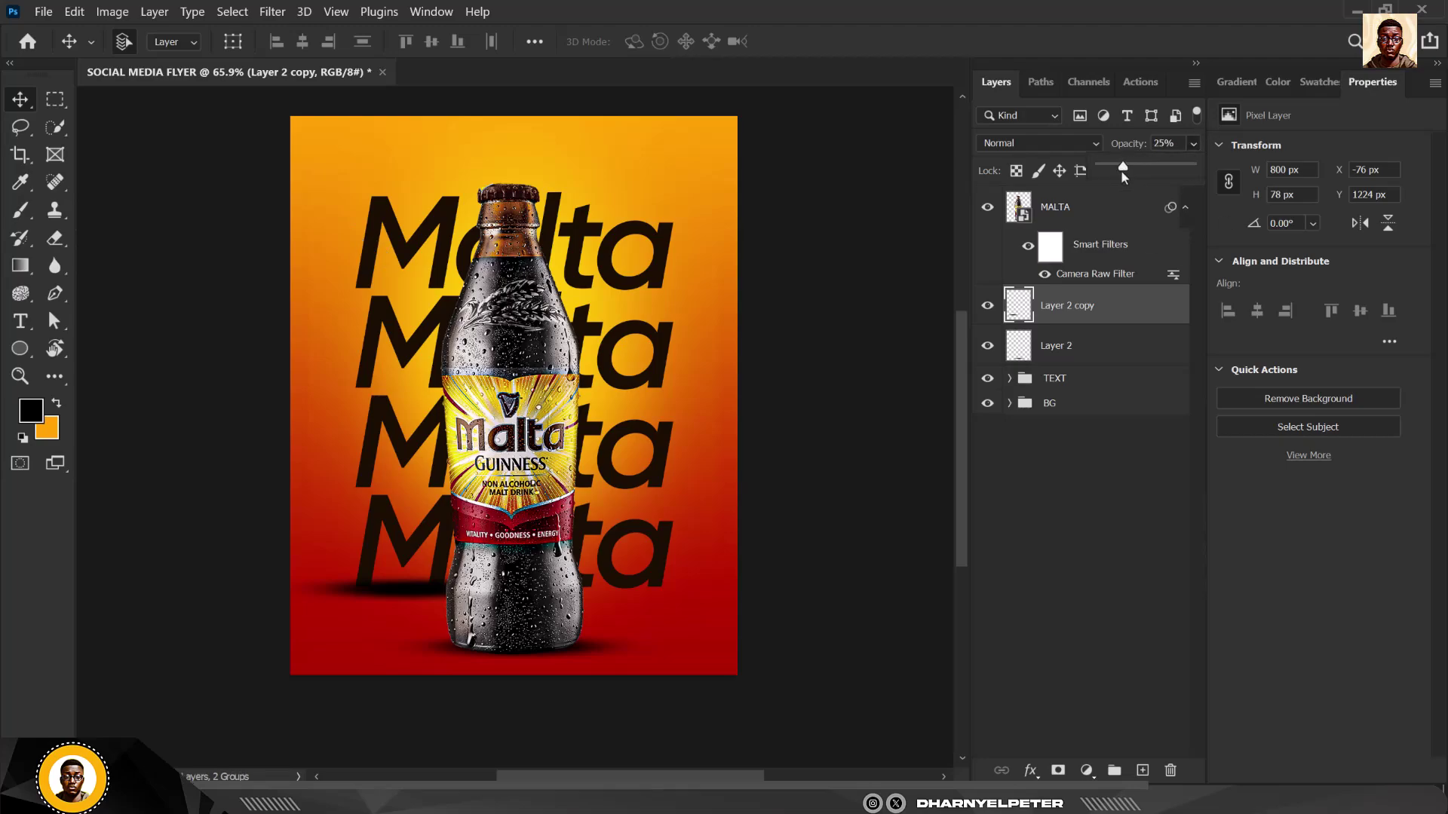
left_click_drag(1122, 172, 1121, 174)
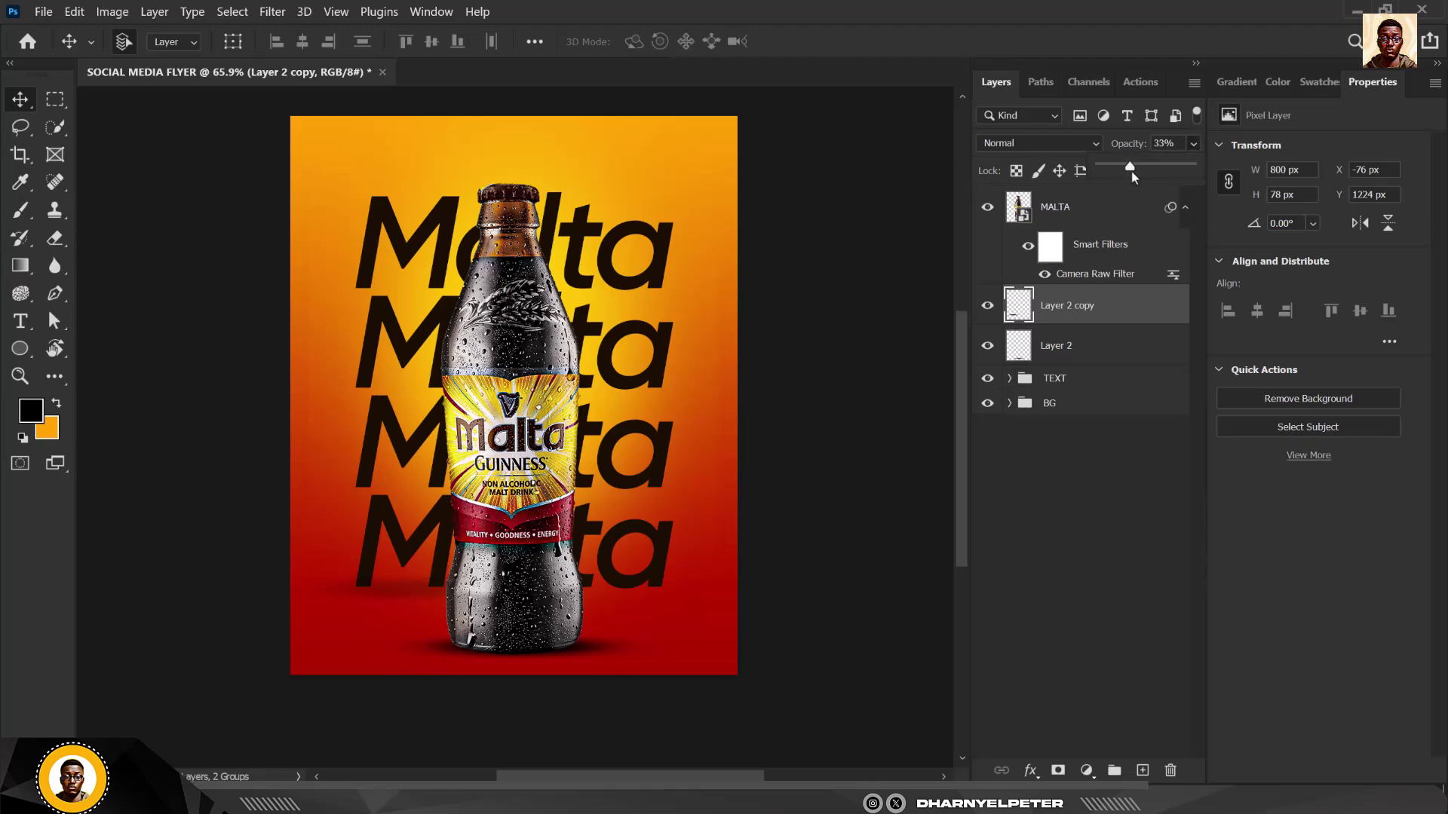
left_click_drag(1133, 170, 1131, 171)
Copy the faded shadow to beneath the end of the lowest Malta line and move Layer 2 directly below the MALTA layer.
left_click_drag(399, 601, 649, 601)
key("ctrl+j")
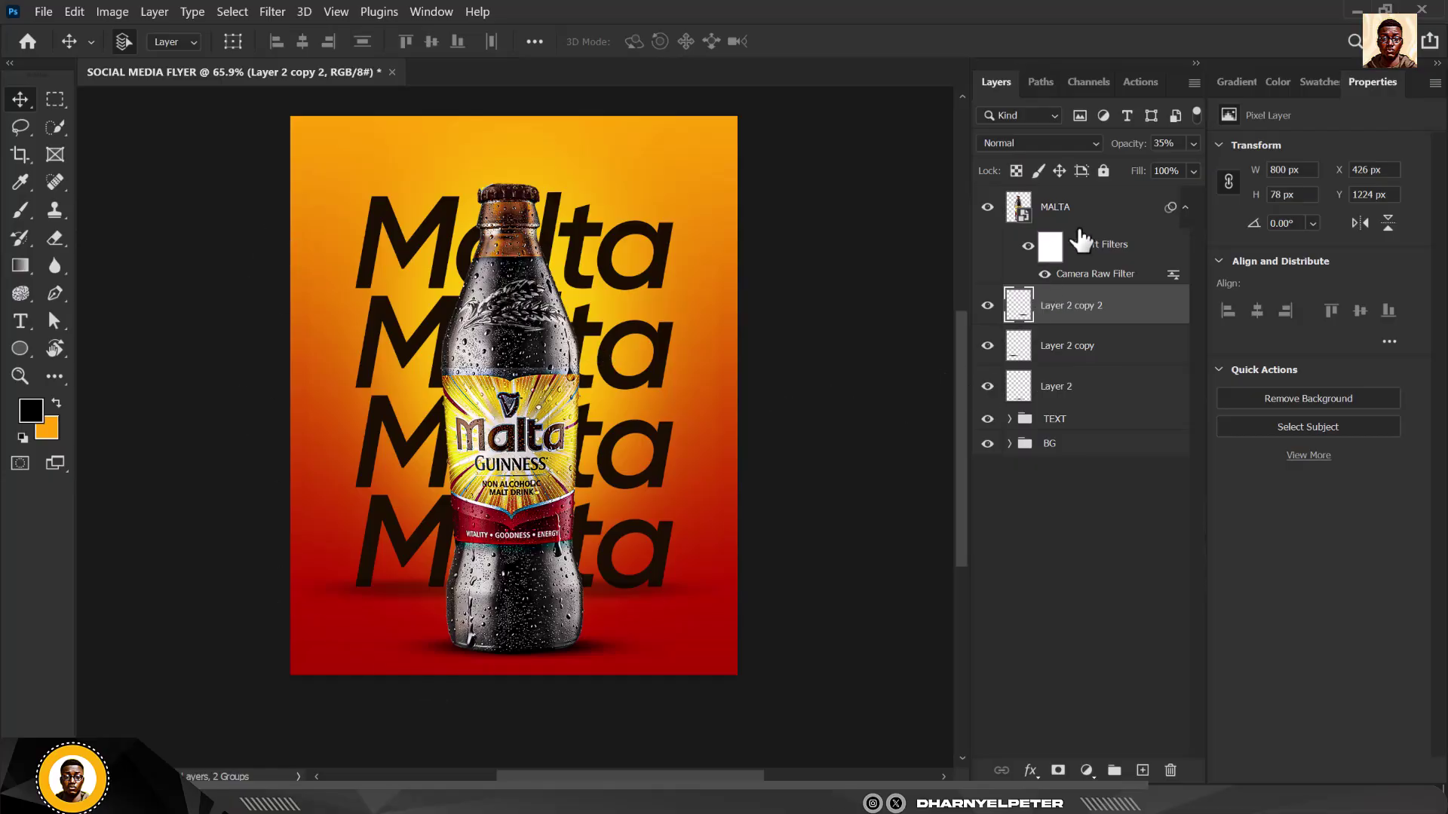
left_click(1067, 395)
left_click_drag(1098, 404, 1105, 292)
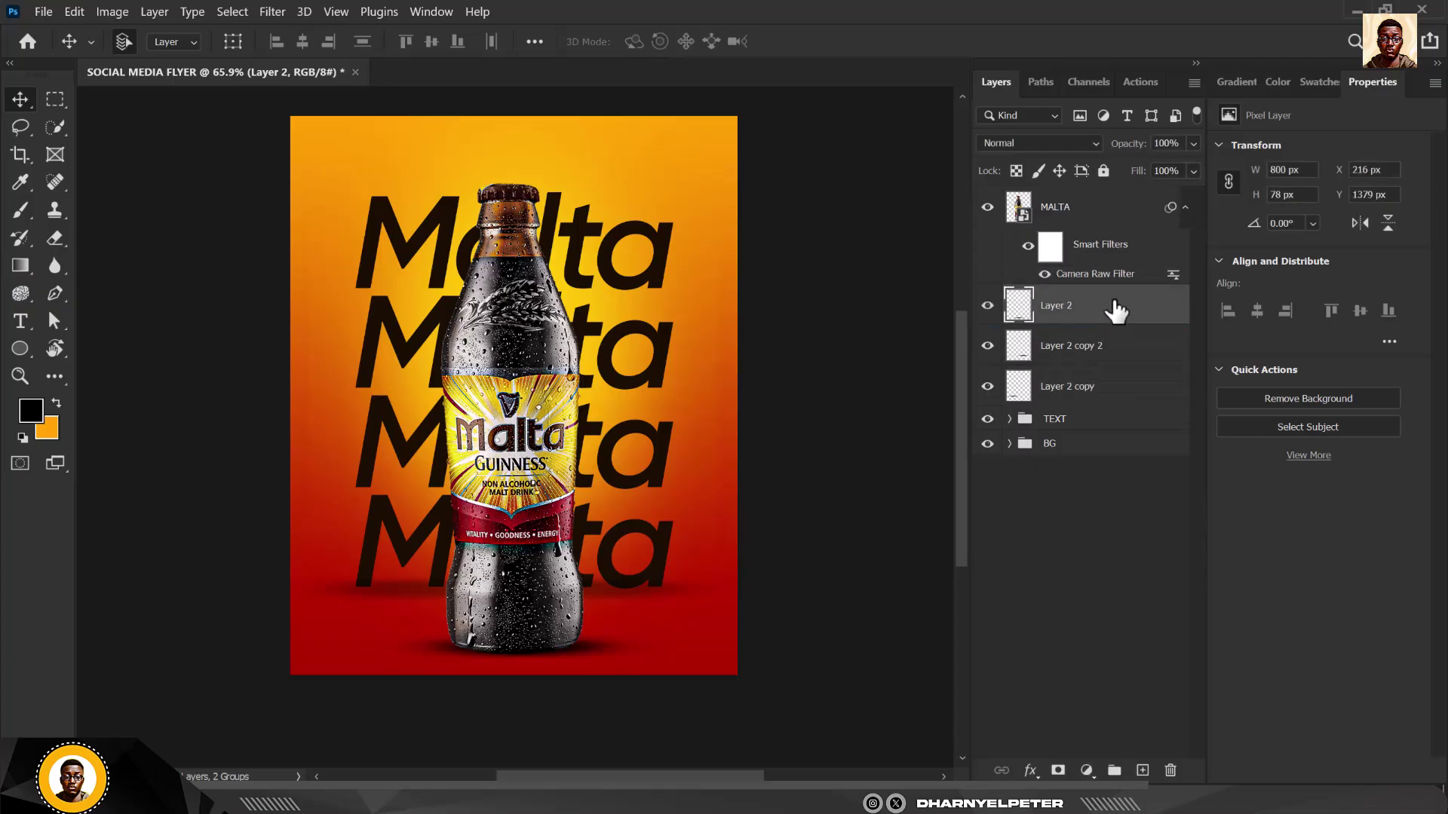
Move the MALTA bottle and its Layer 2 shadow up together by 10 px.
left_click(1111, 212, "ctrl")
key("ctrl+t")
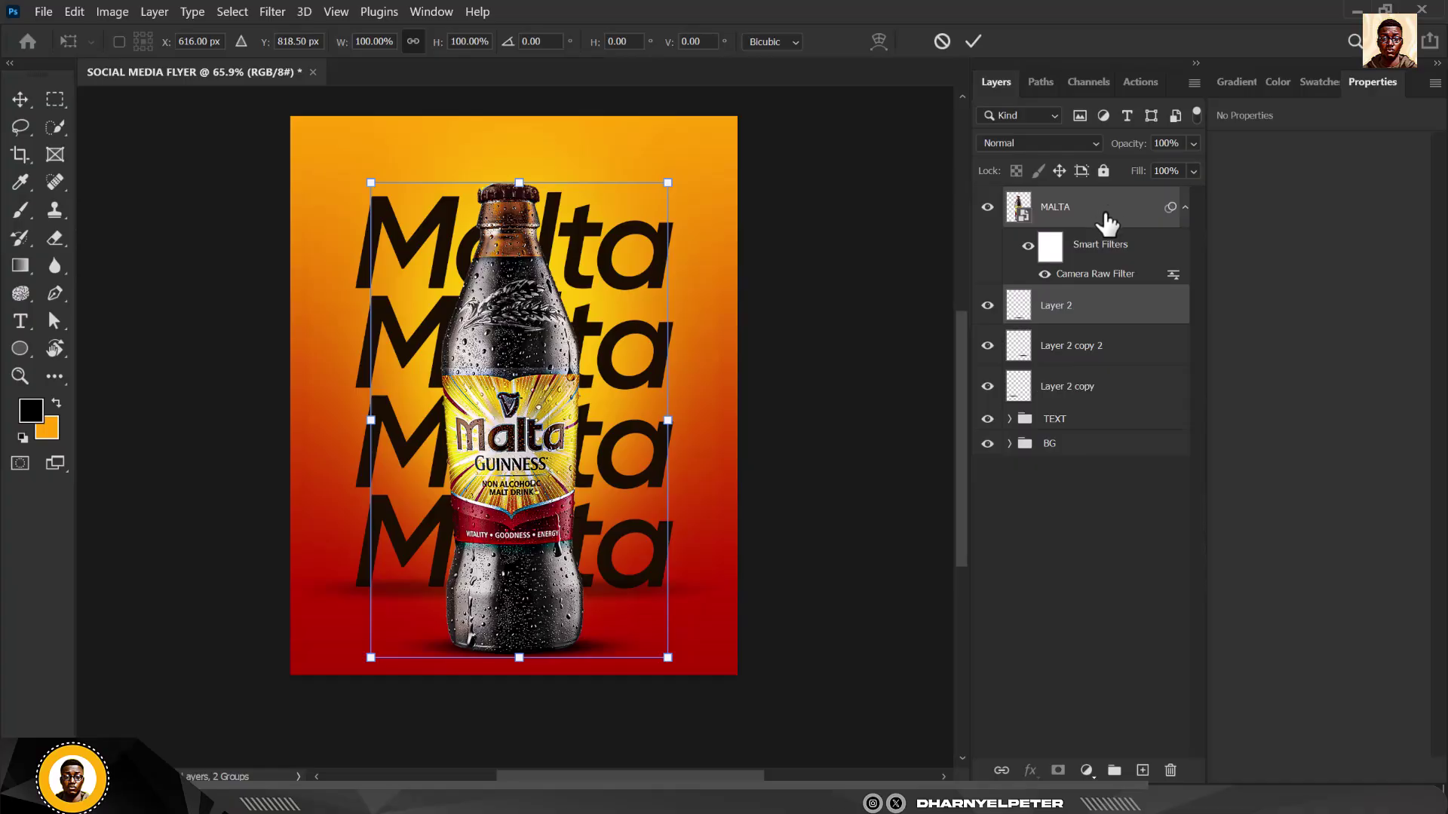
key("shift+Up")
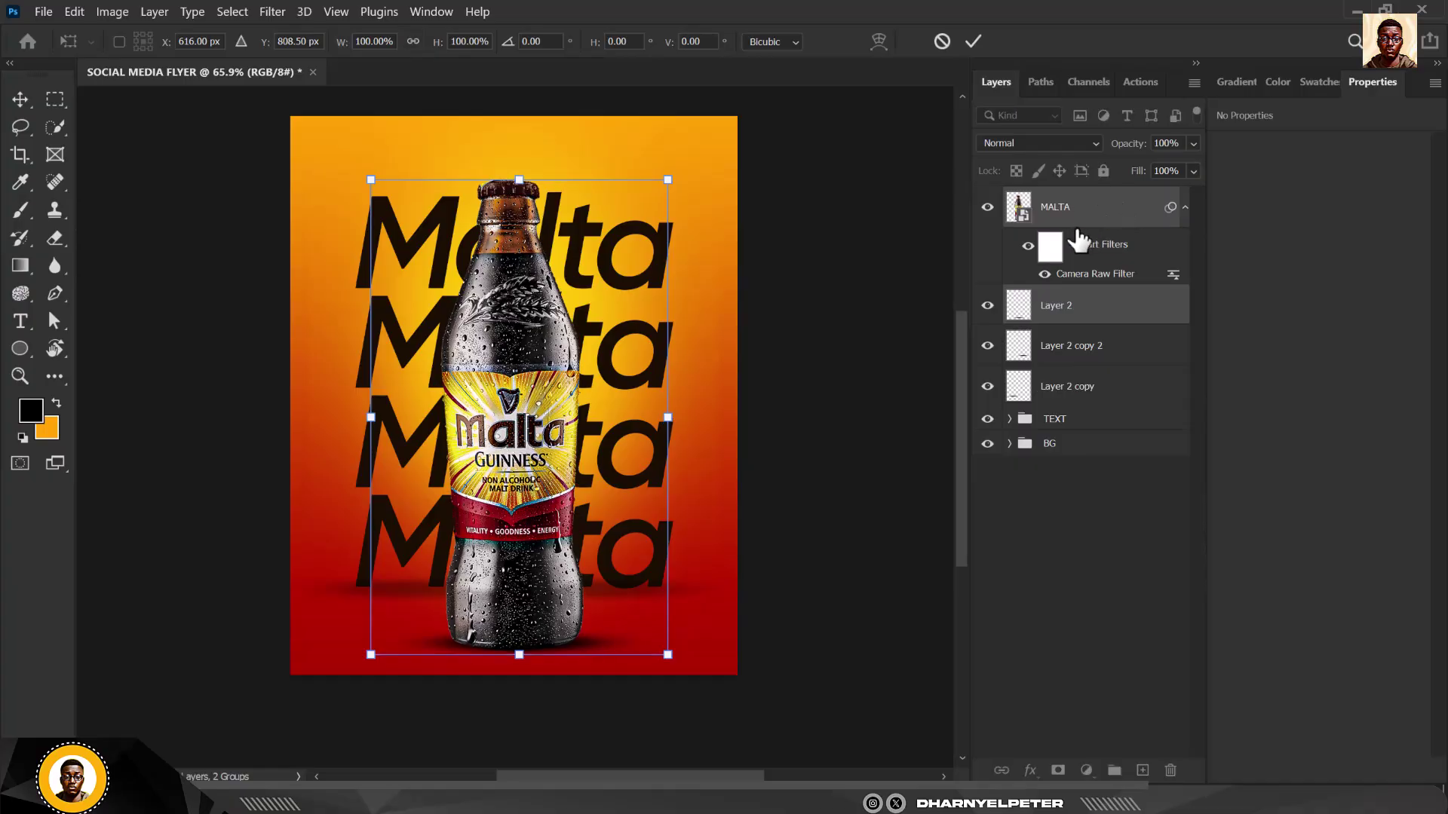
key("Return")
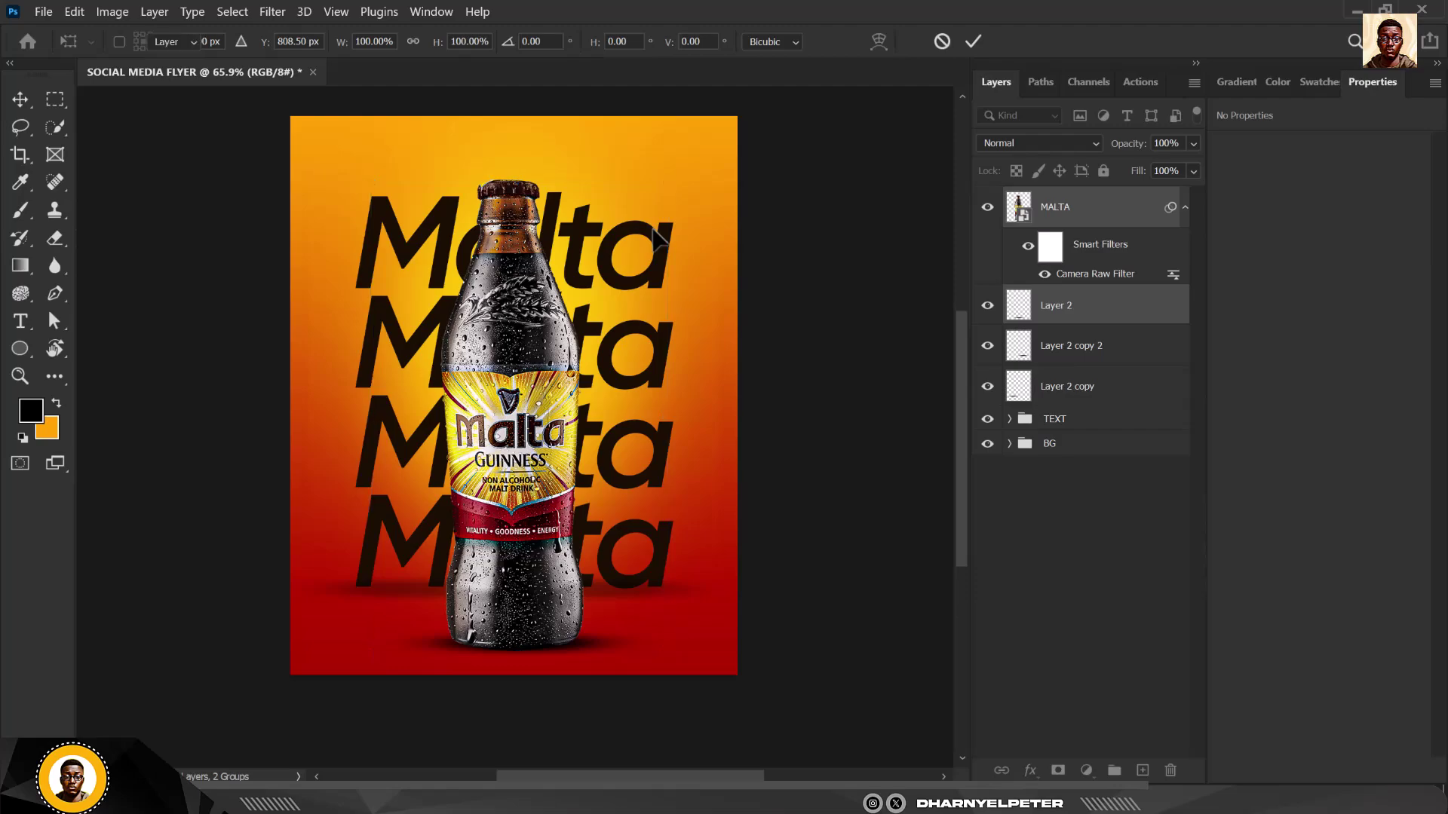
Group the bottle and its shadow layer and name the group BOTTLE.
key("ctrl+g")
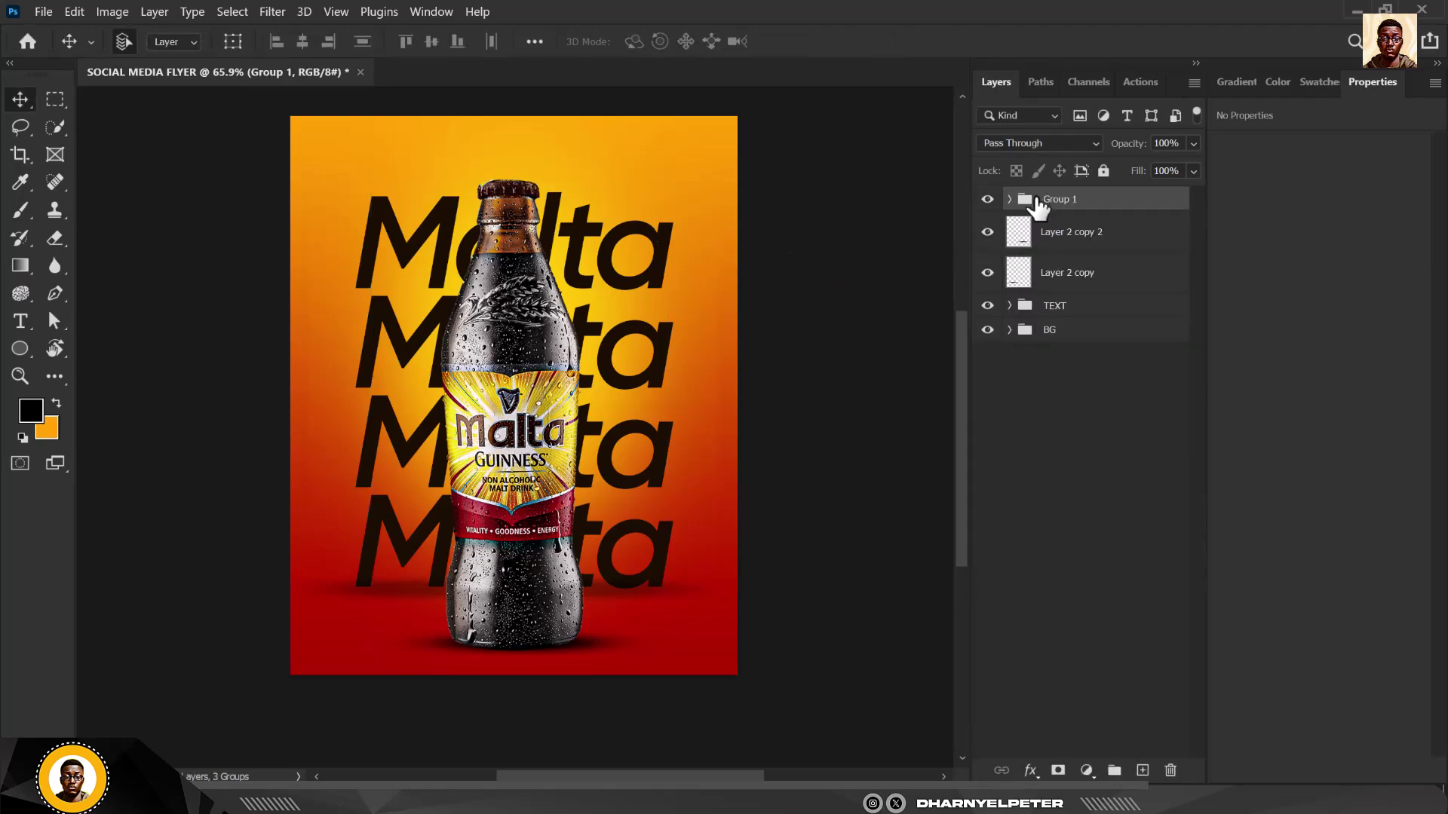
double_click(1052, 201)
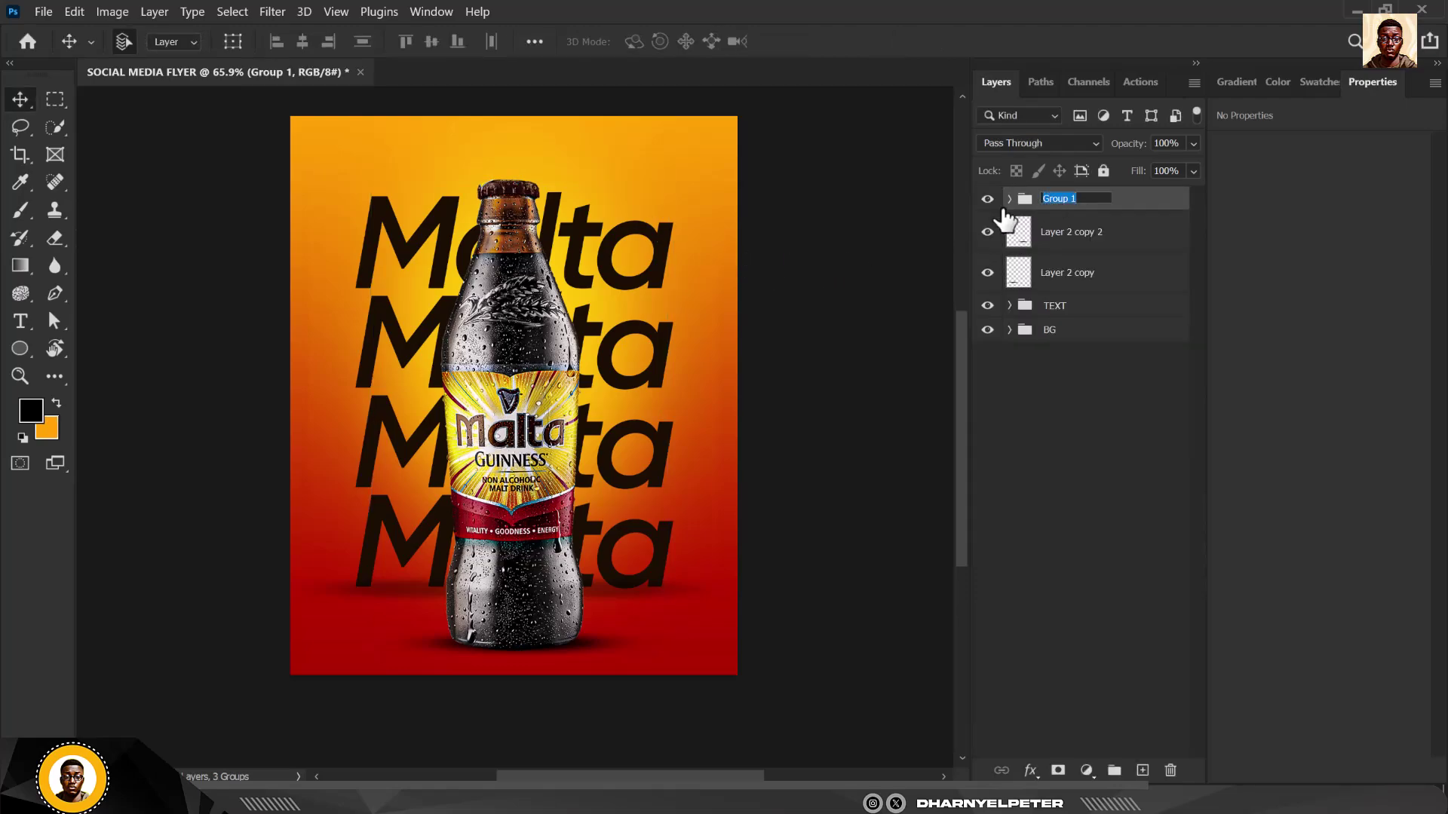
type("BOTTLE")
key("Return")
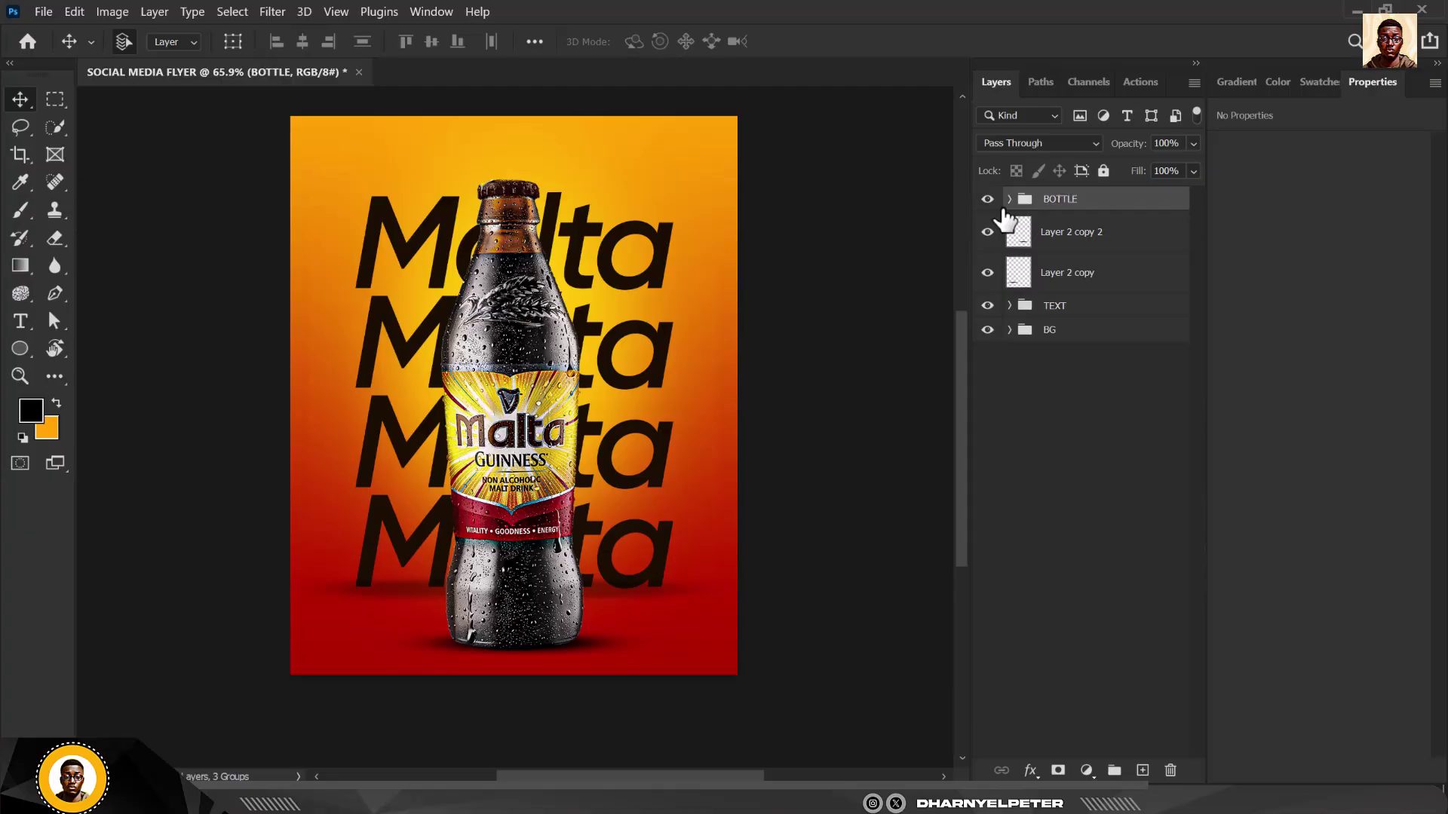
Add a new layer above the BOTTLE group and set the foreground colour to yellow-orange ffb503.
scroll(667, 340, "up", 1)
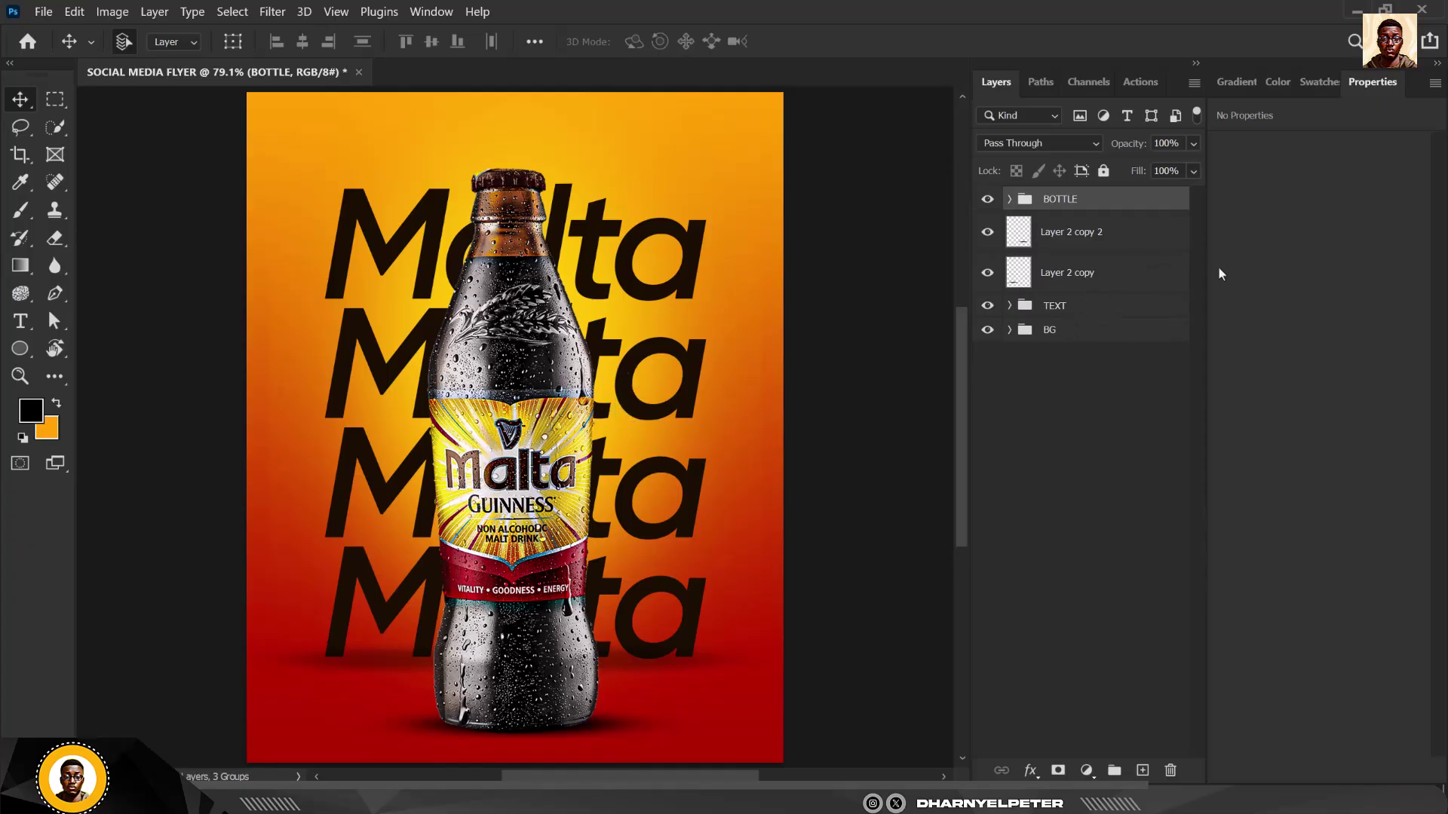
left_click(1143, 772)
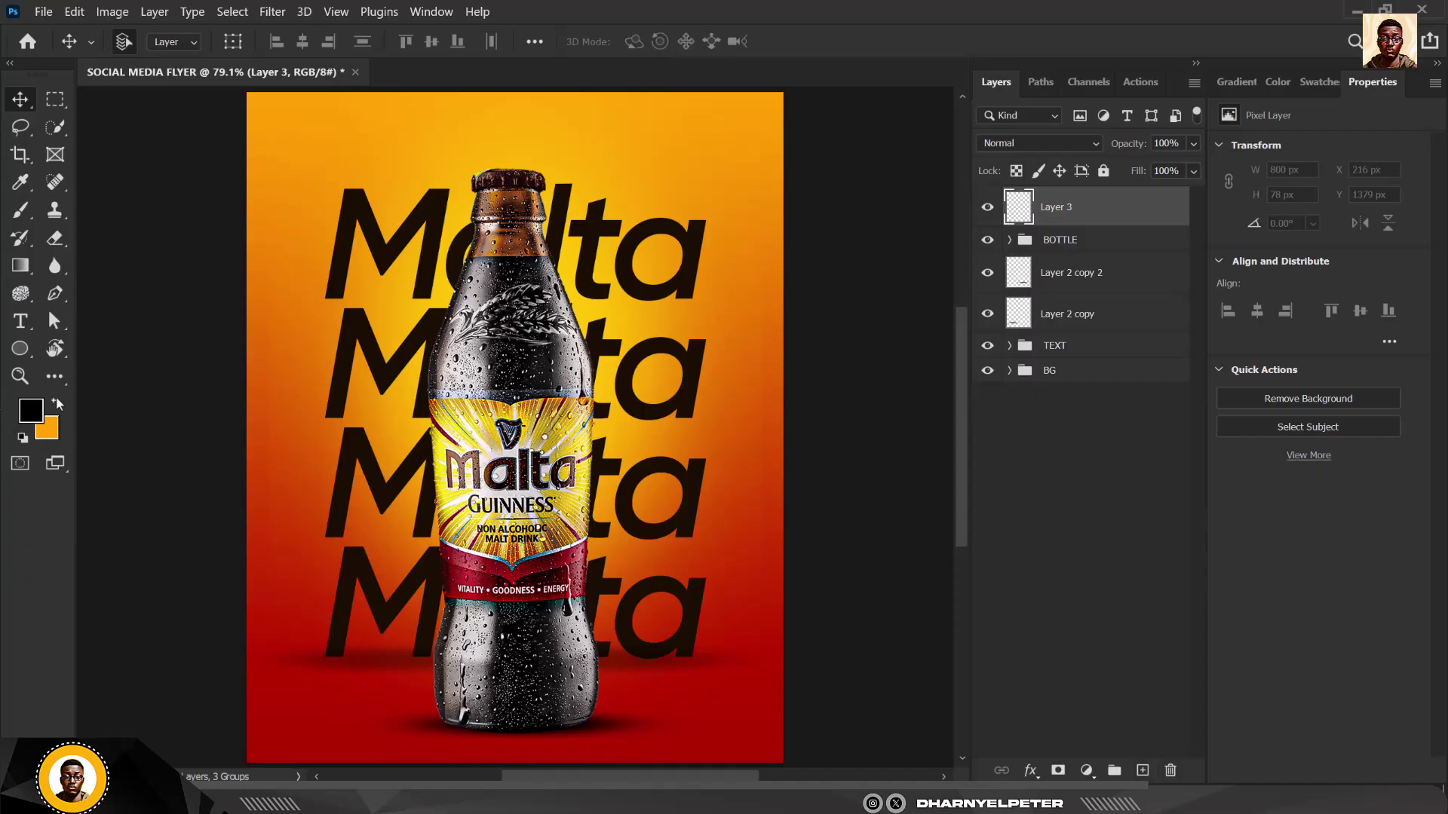
left_click(57, 405)
left_click(30, 413)
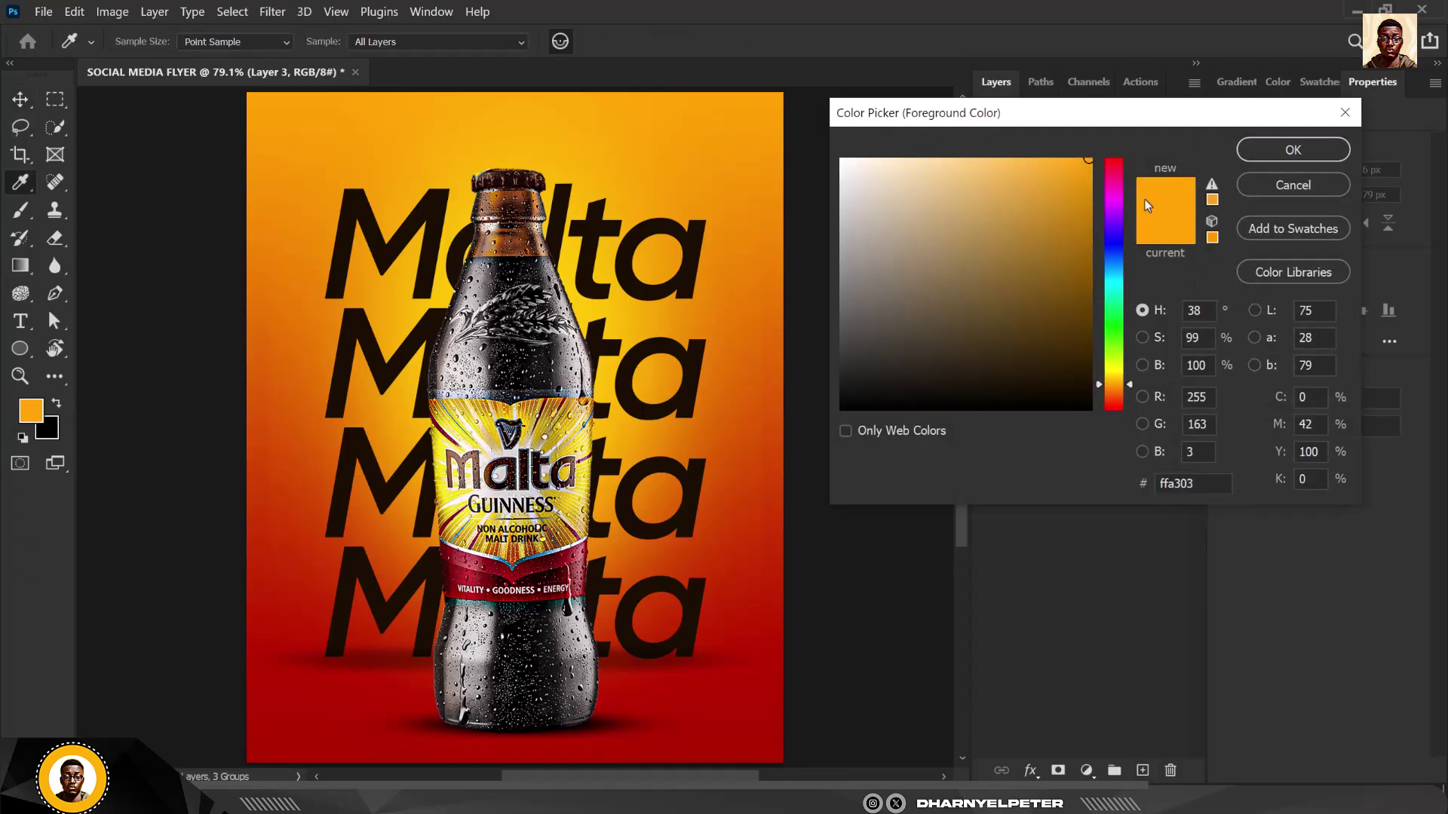
left_click_drag(1129, 383, 1129, 378)
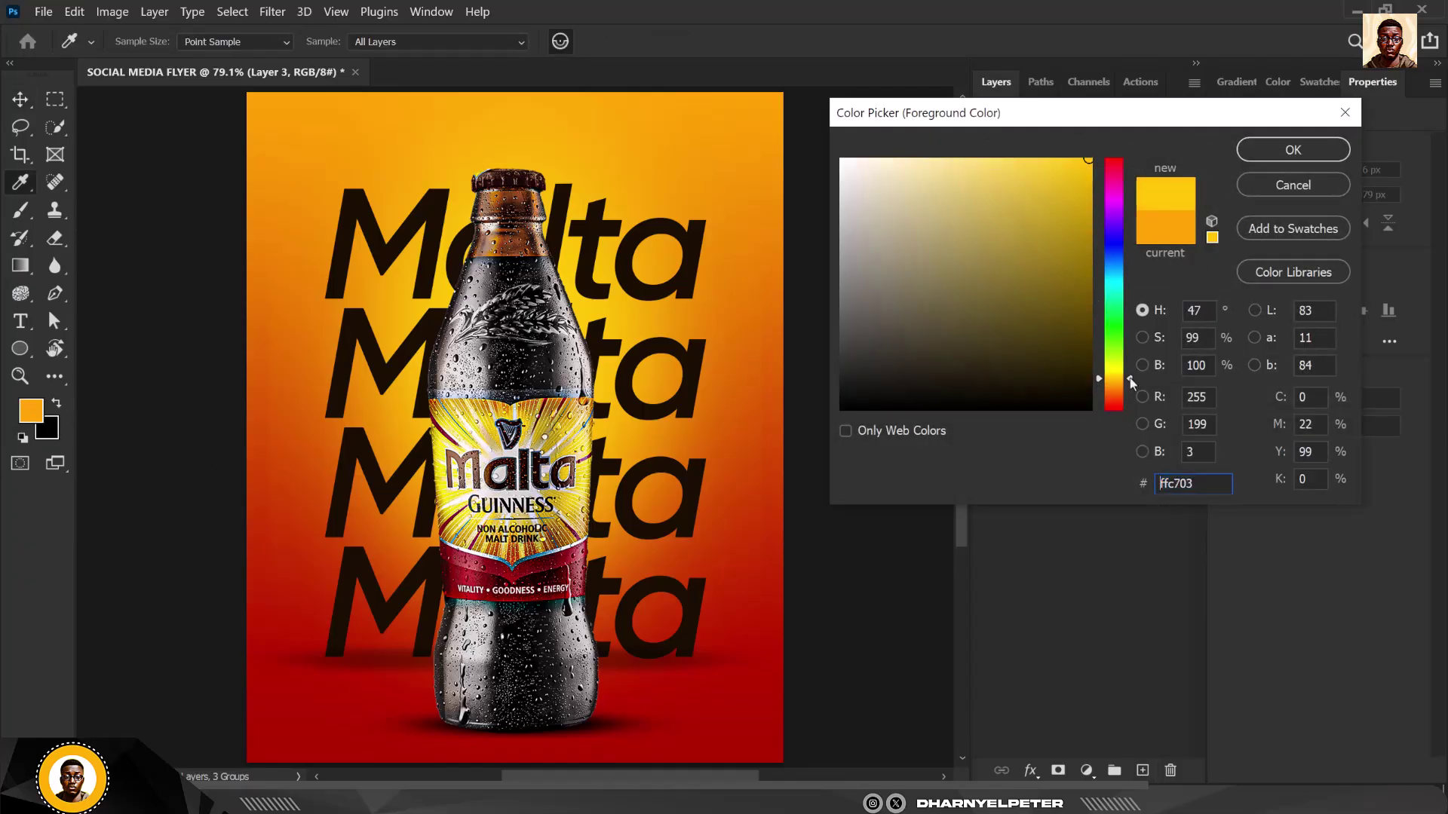
left_click(1303, 150)
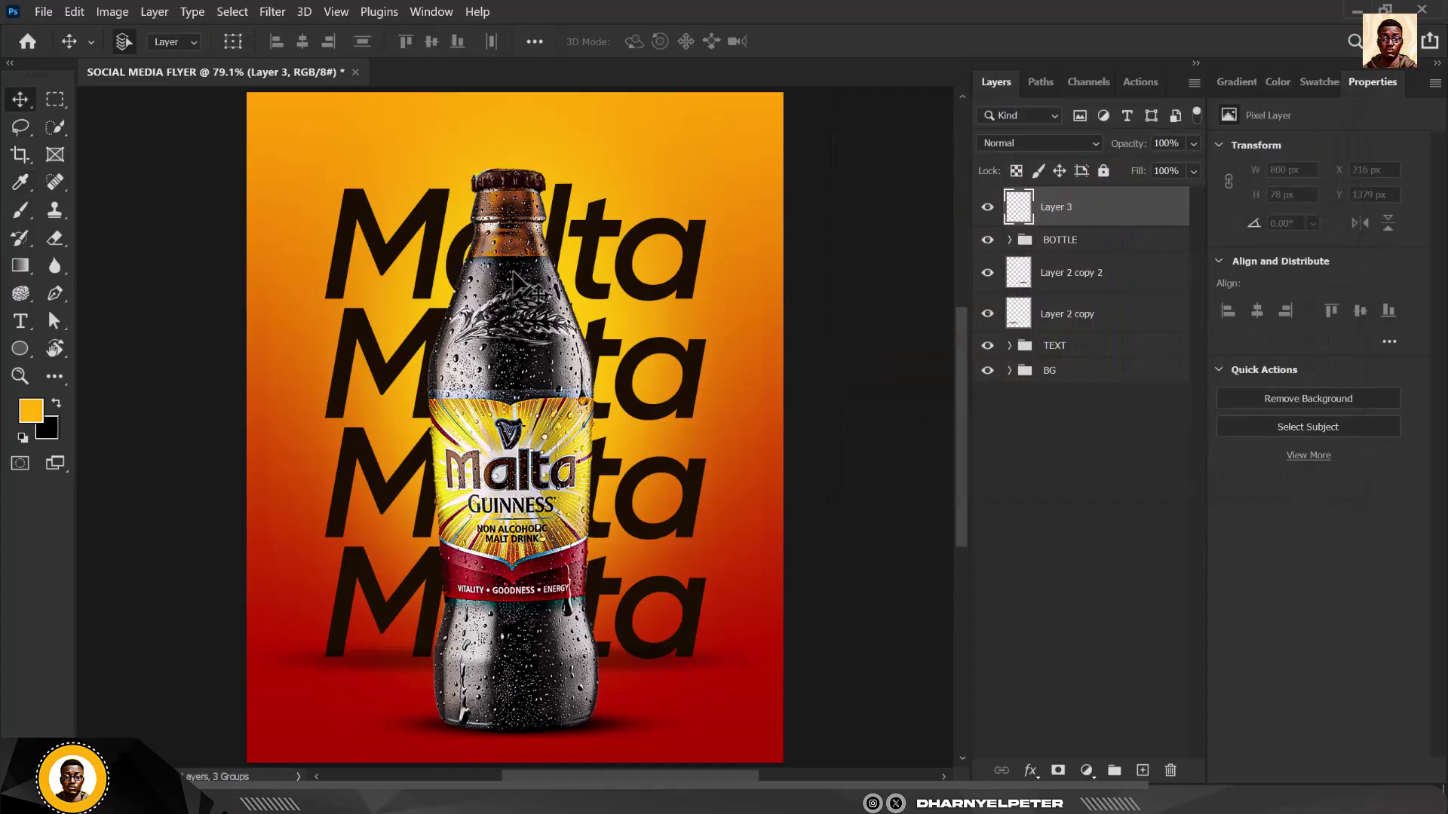
left_click(28, 417)
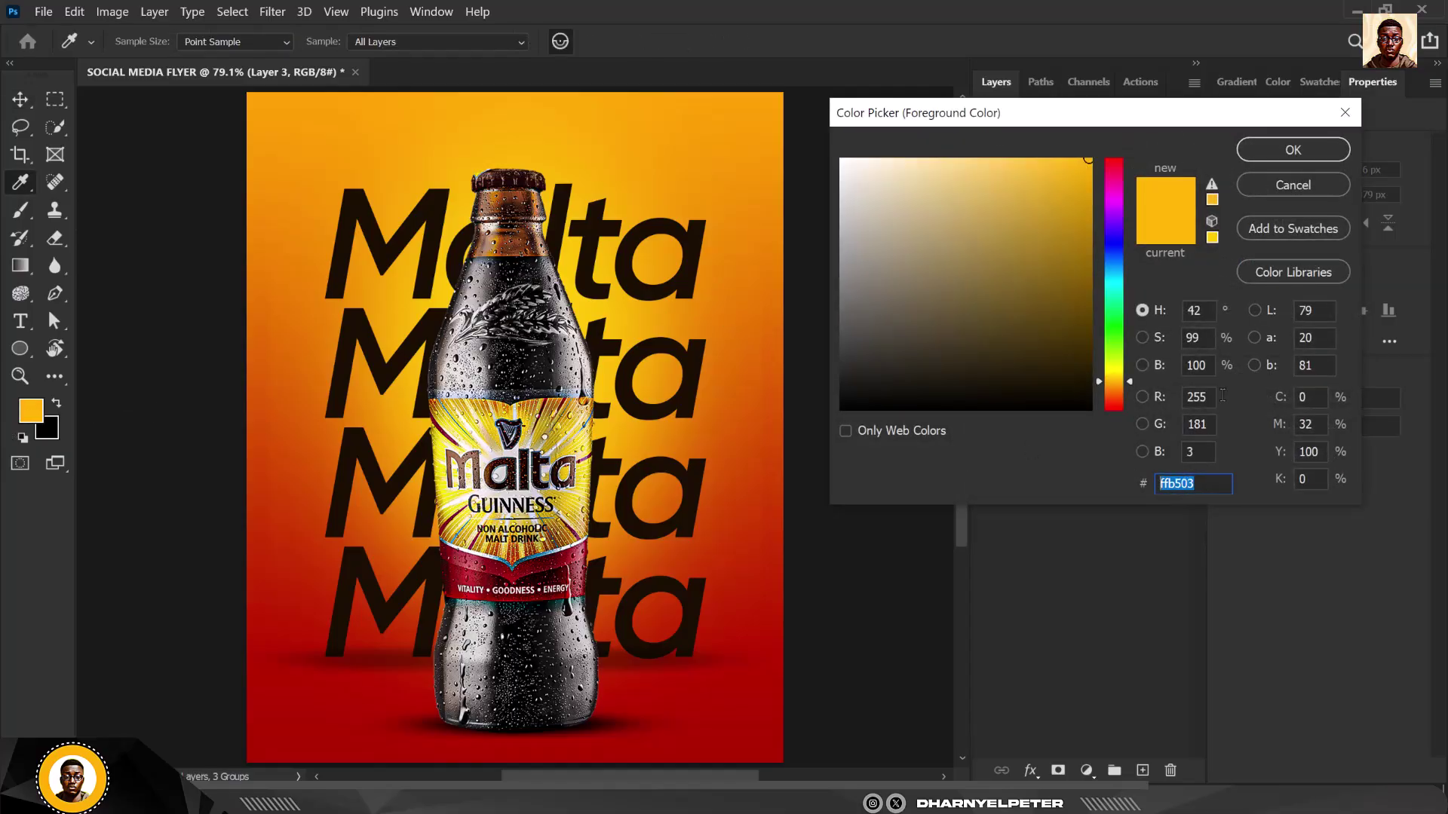
left_click(1301, 154)
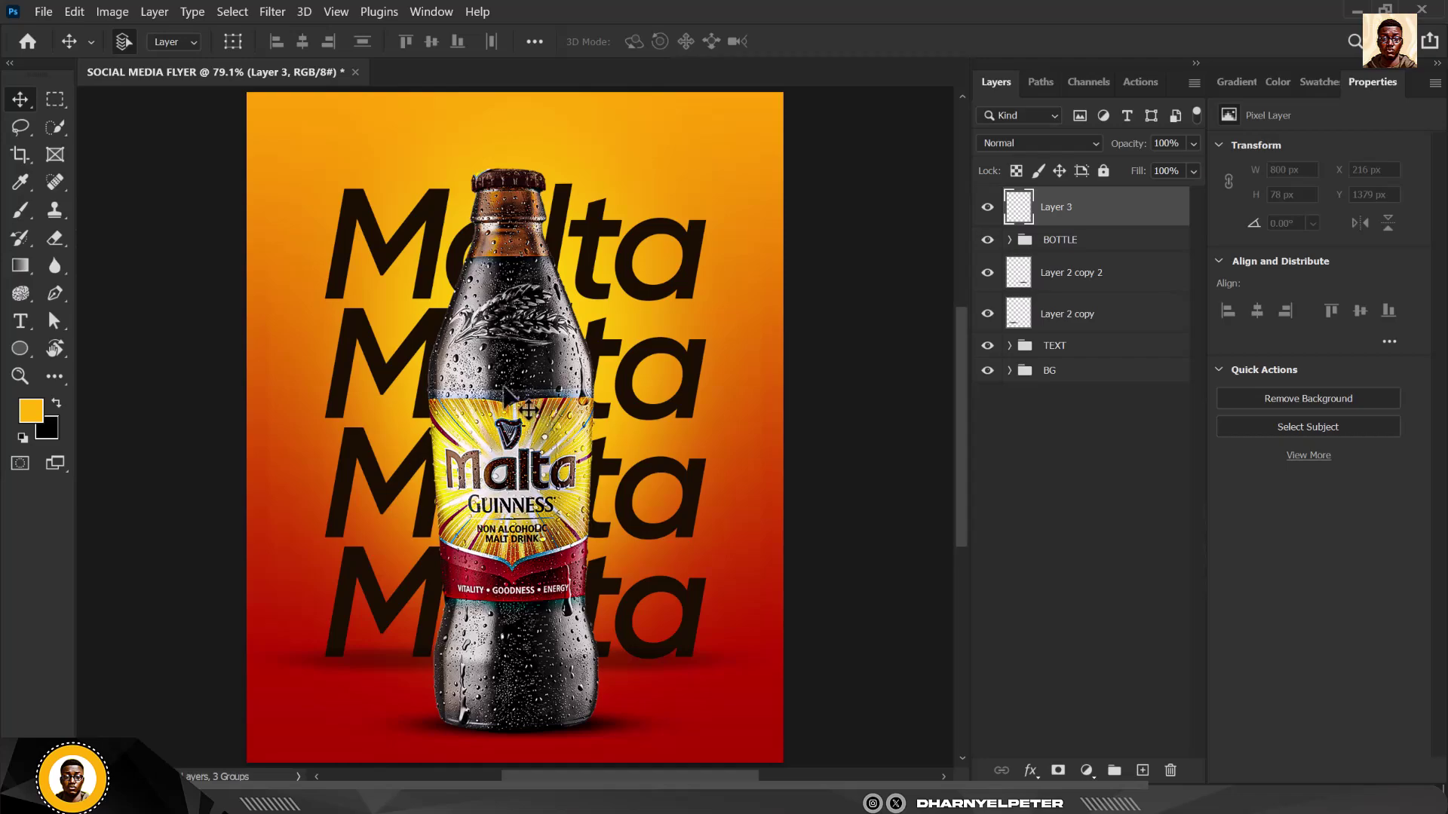
Paint a soft glow with a 500 px brush near the bottle's right edge and set its layer to Linear Dodge (Add).
key("b")
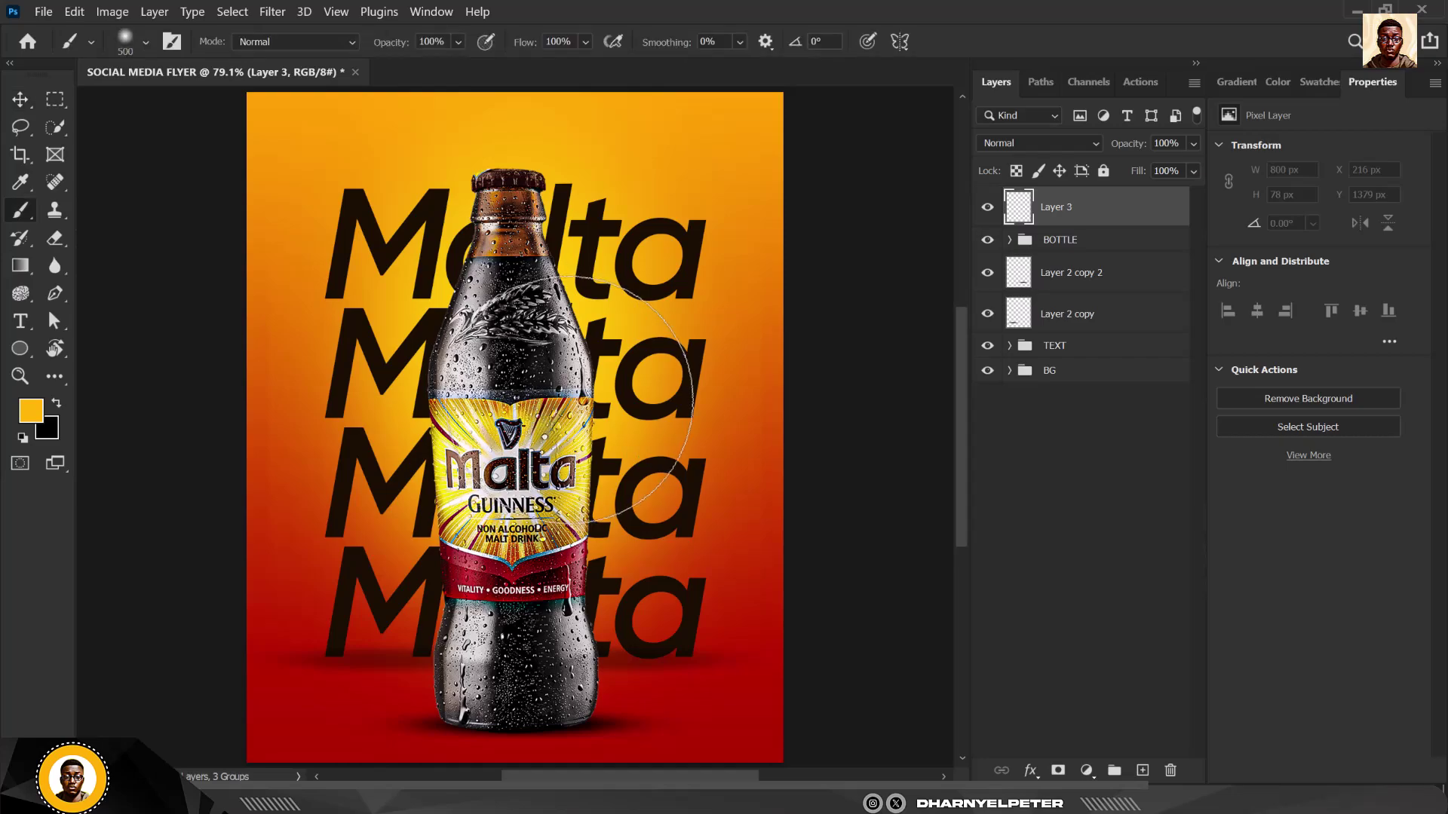
key("bracketright")
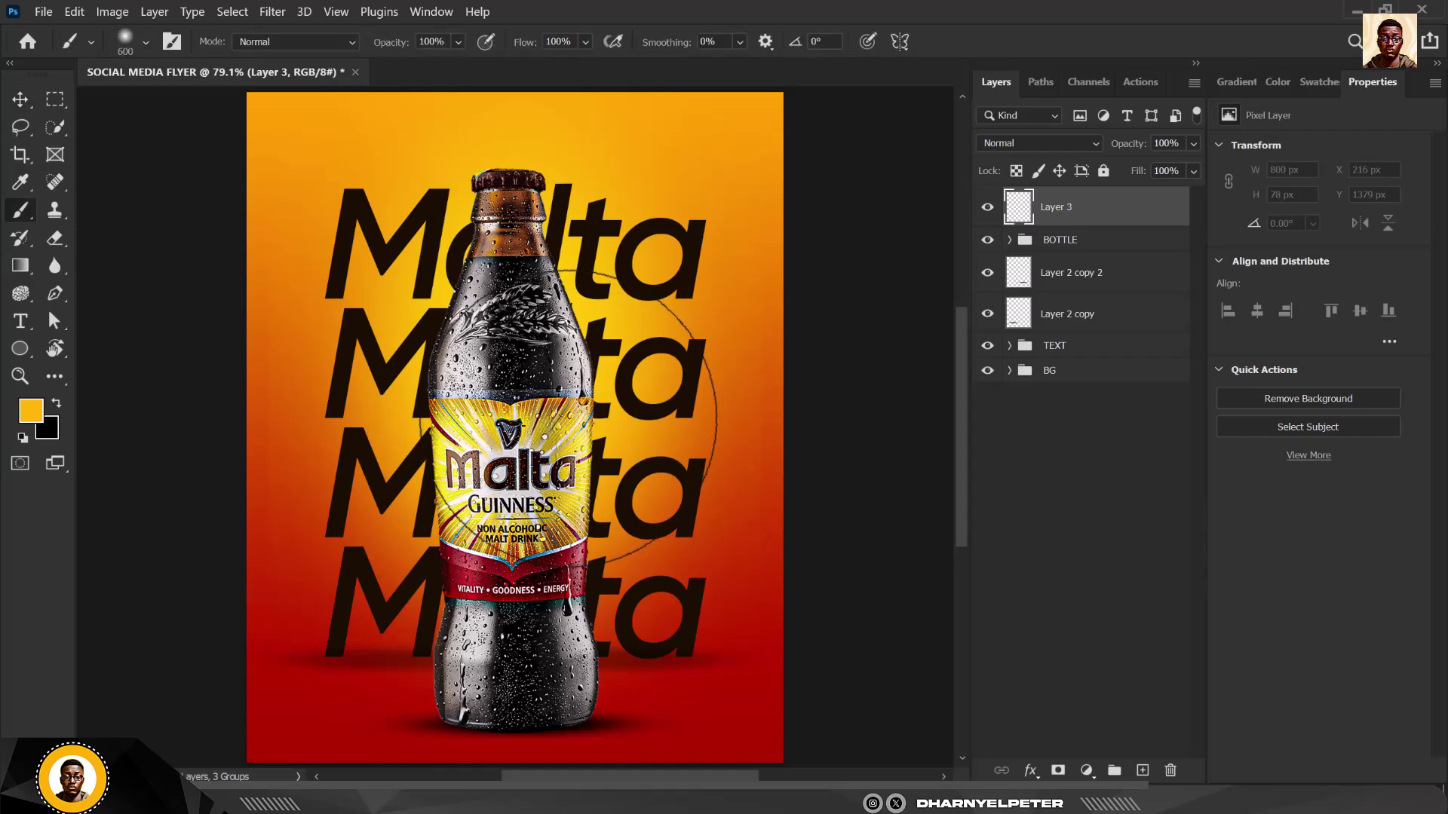
key("bracketleft")
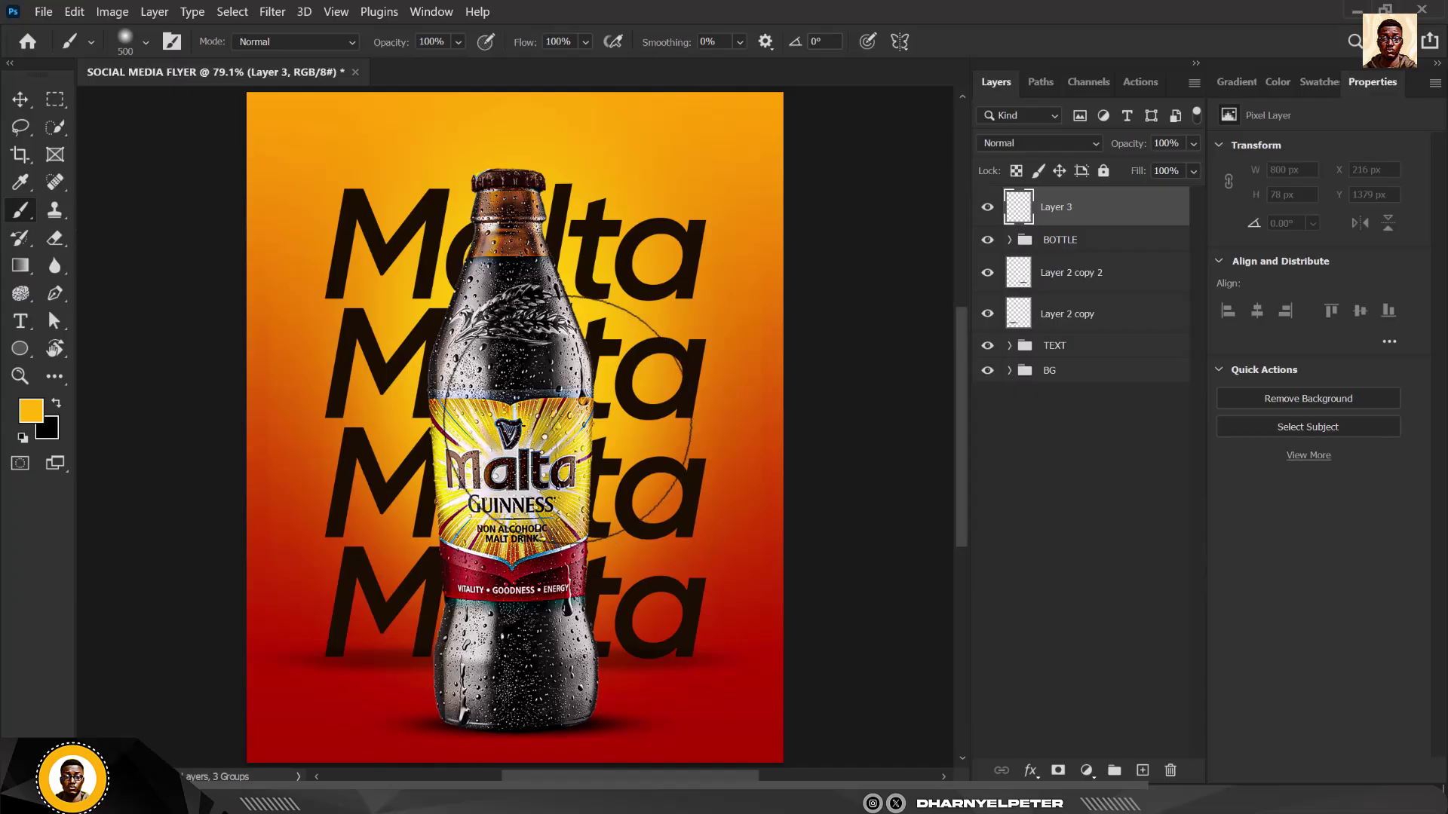
left_click_drag(540, 377, 569, 415)
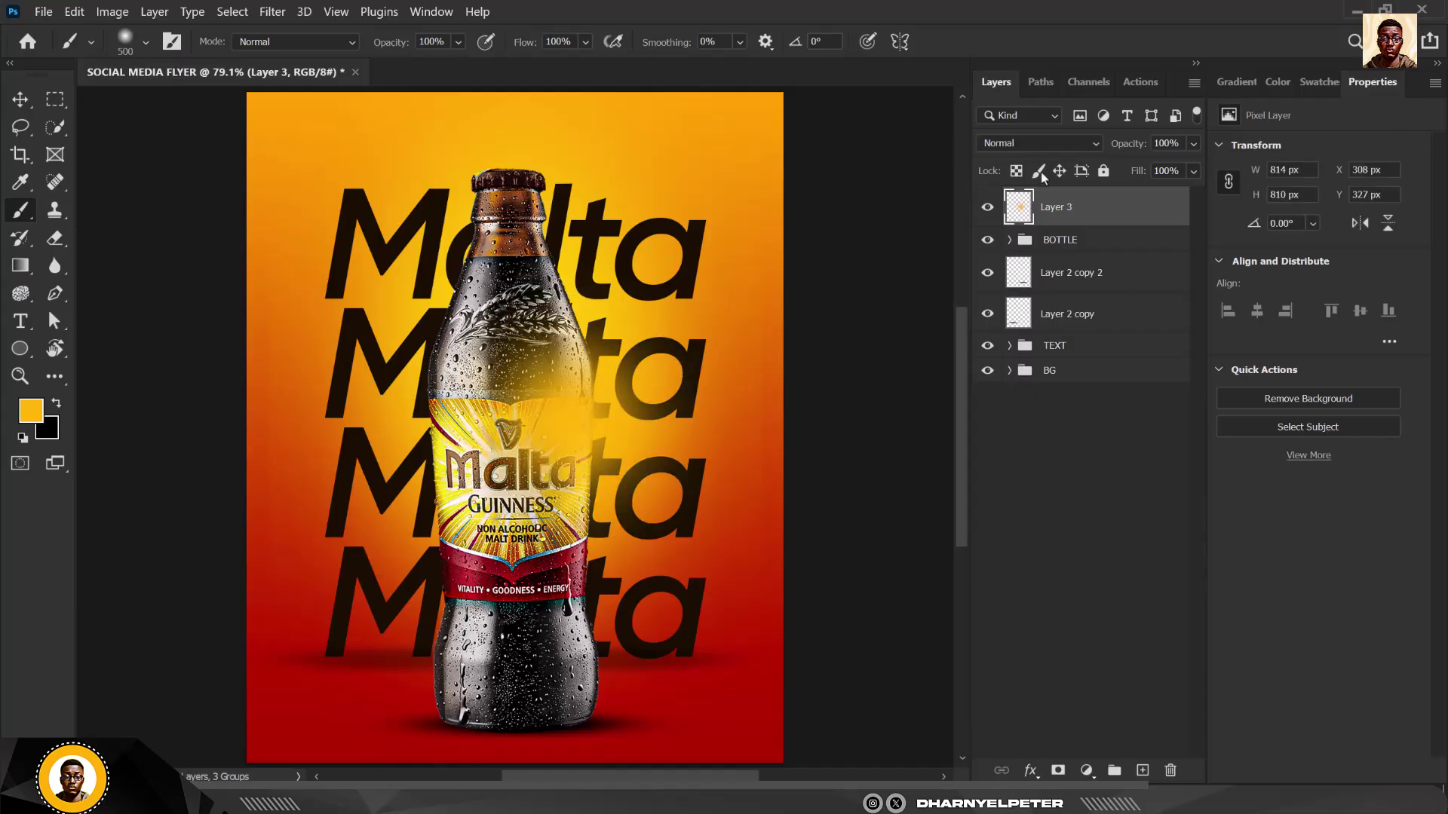
left_click(1089, 142)
left_click(1048, 353)
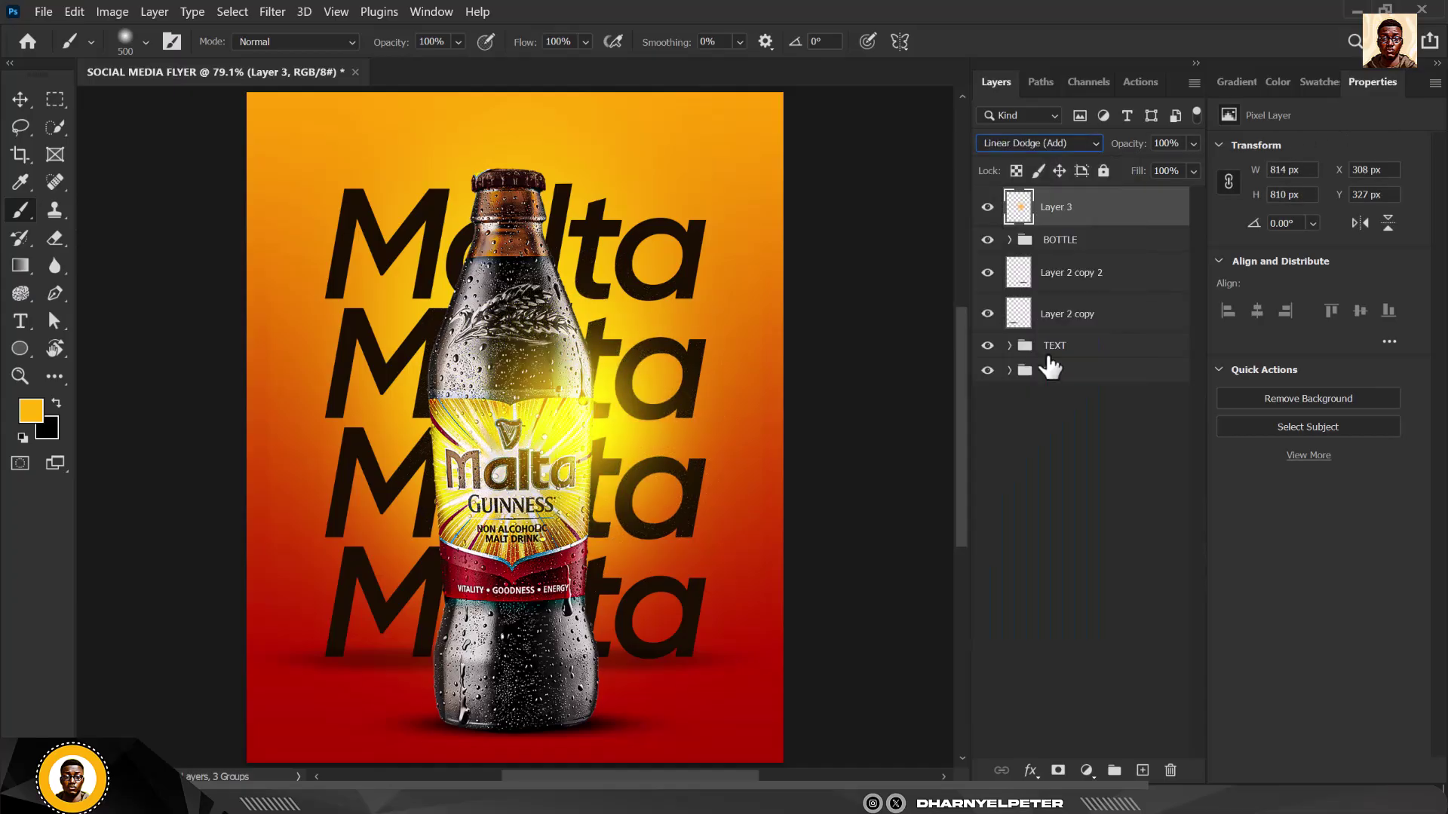
Squeeze the painted glow to about 250 by 799 px and place it along the right edge of the bottle's label.
left_click(35, 101)
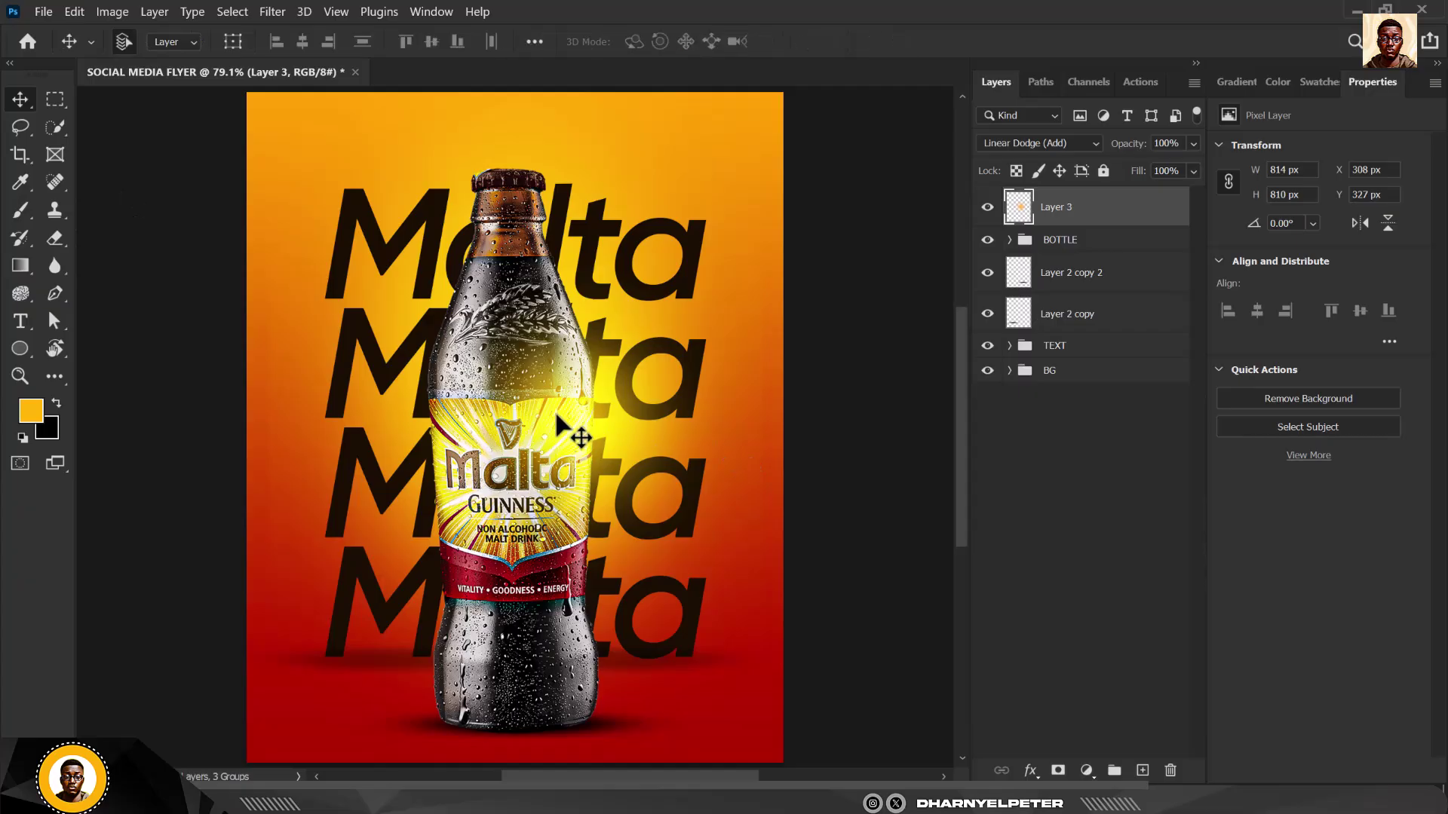
mouse_move(591, 420)
left_mouse_down()
mouse_move(581, 385)
mouse_move(626, 370)
mouse_move(591, 434)
left_mouse_up()
key("ctrl+t")
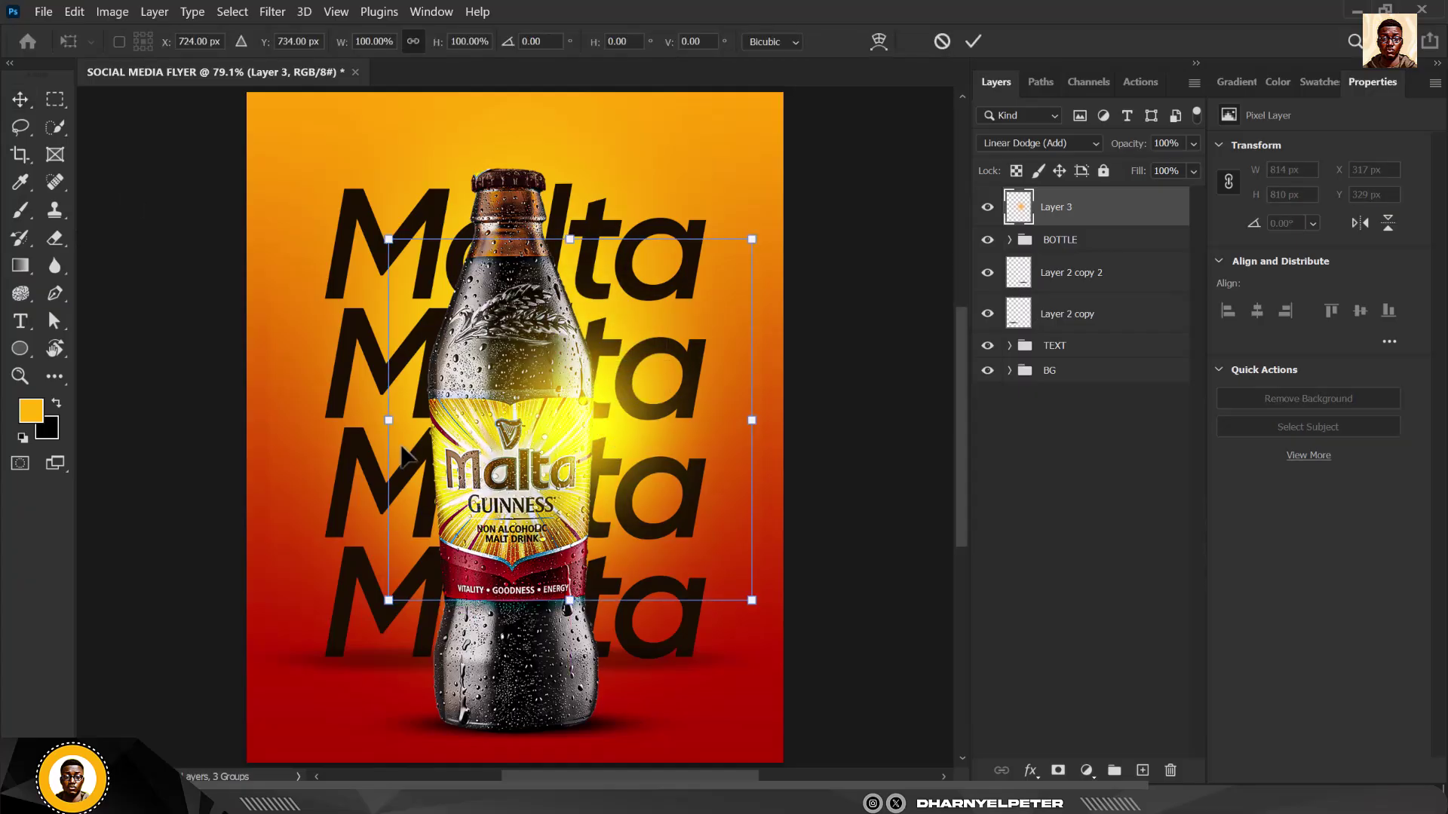
left_click_drag(385, 424, 620, 453)
left_click_drag(748, 444, 598, 457)
key("Return")
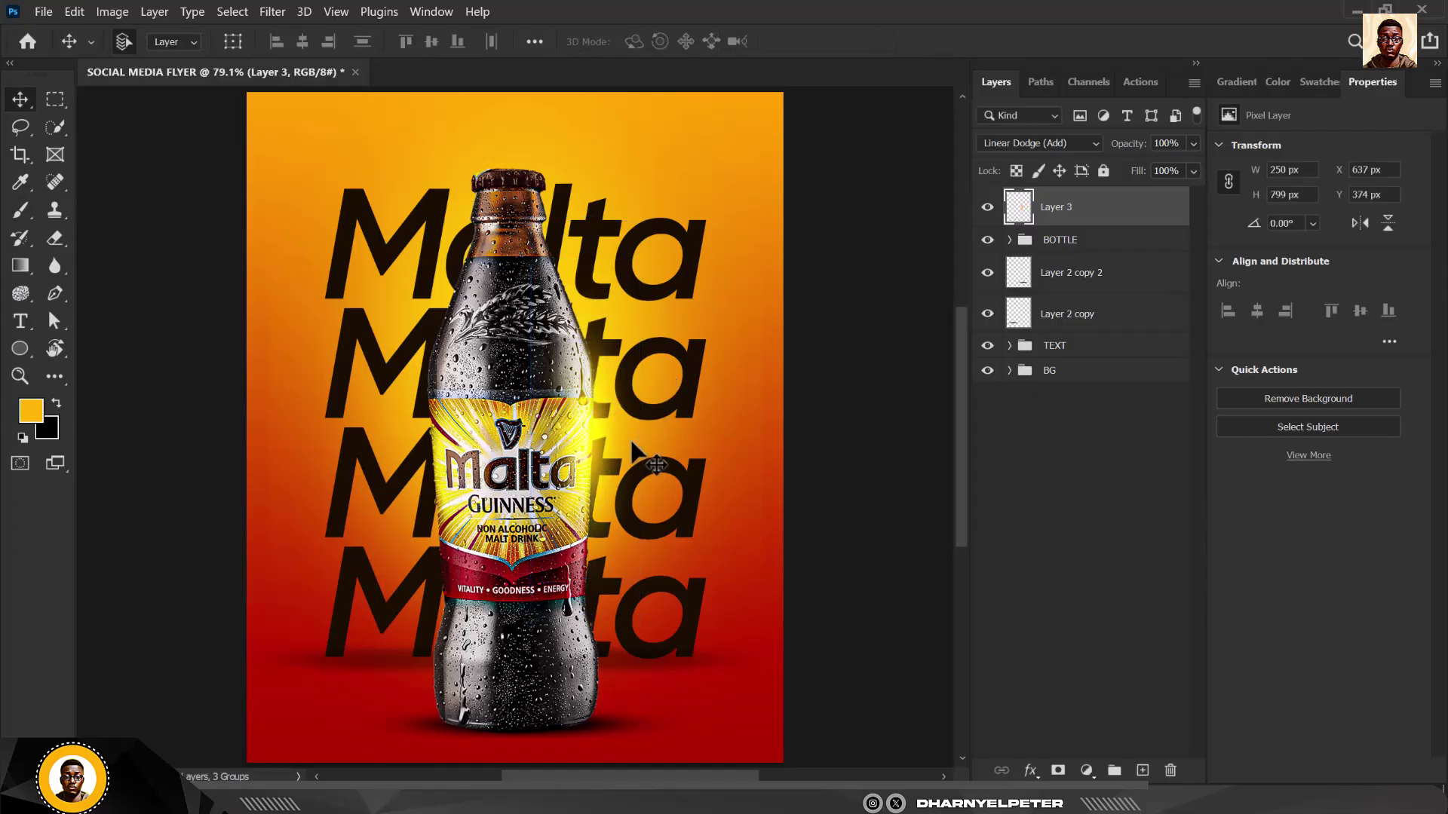
Copy the glow to the left side of the bottle's label and its left shoulder, rotating the shoulder copy about 10°.
left_click_drag(601, 433, 483, 349)
key("ctrl+j")
key("ctrl+j")
key("ctrl+t")
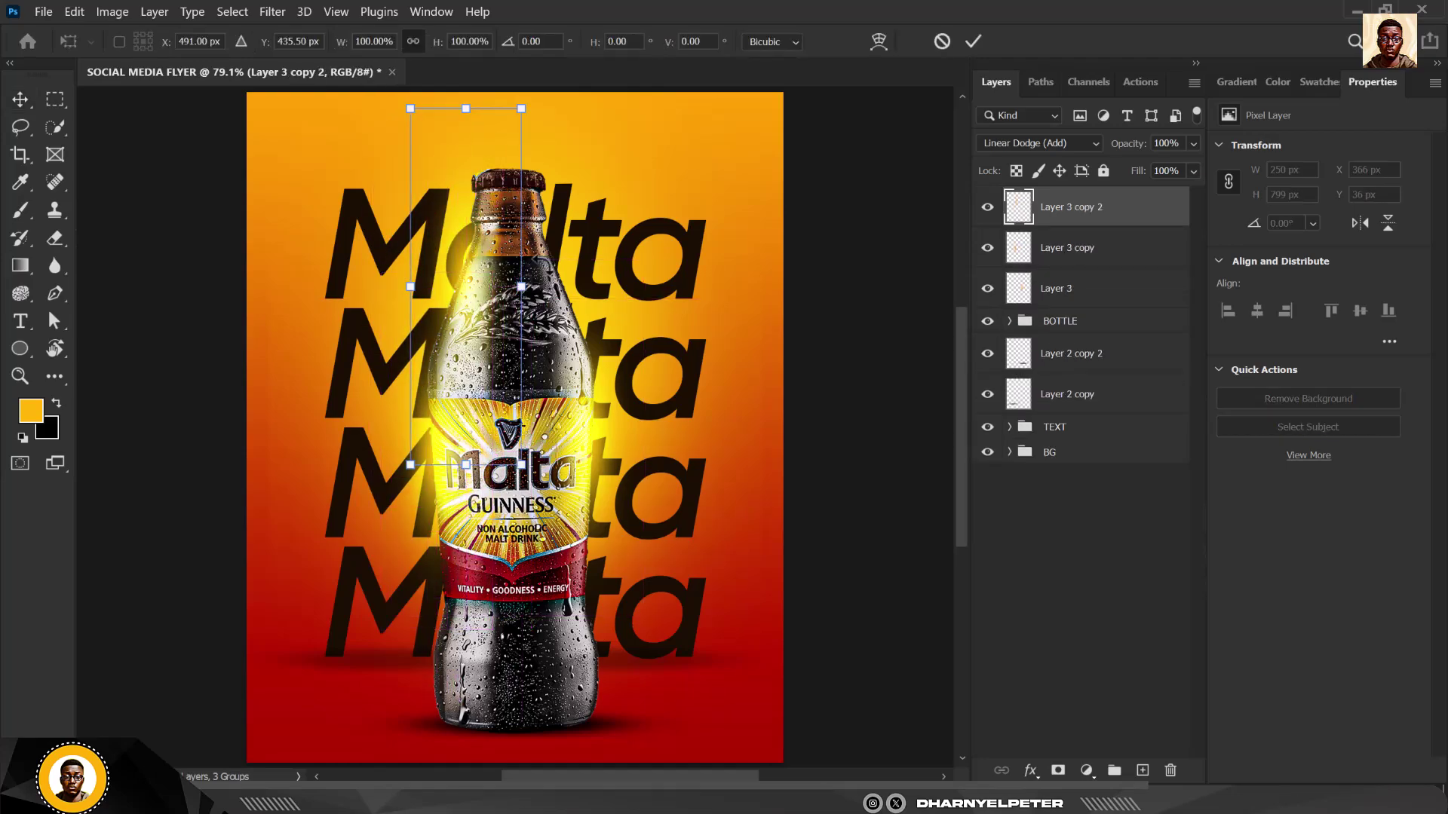
left_click_drag(558, 246, 562, 265)
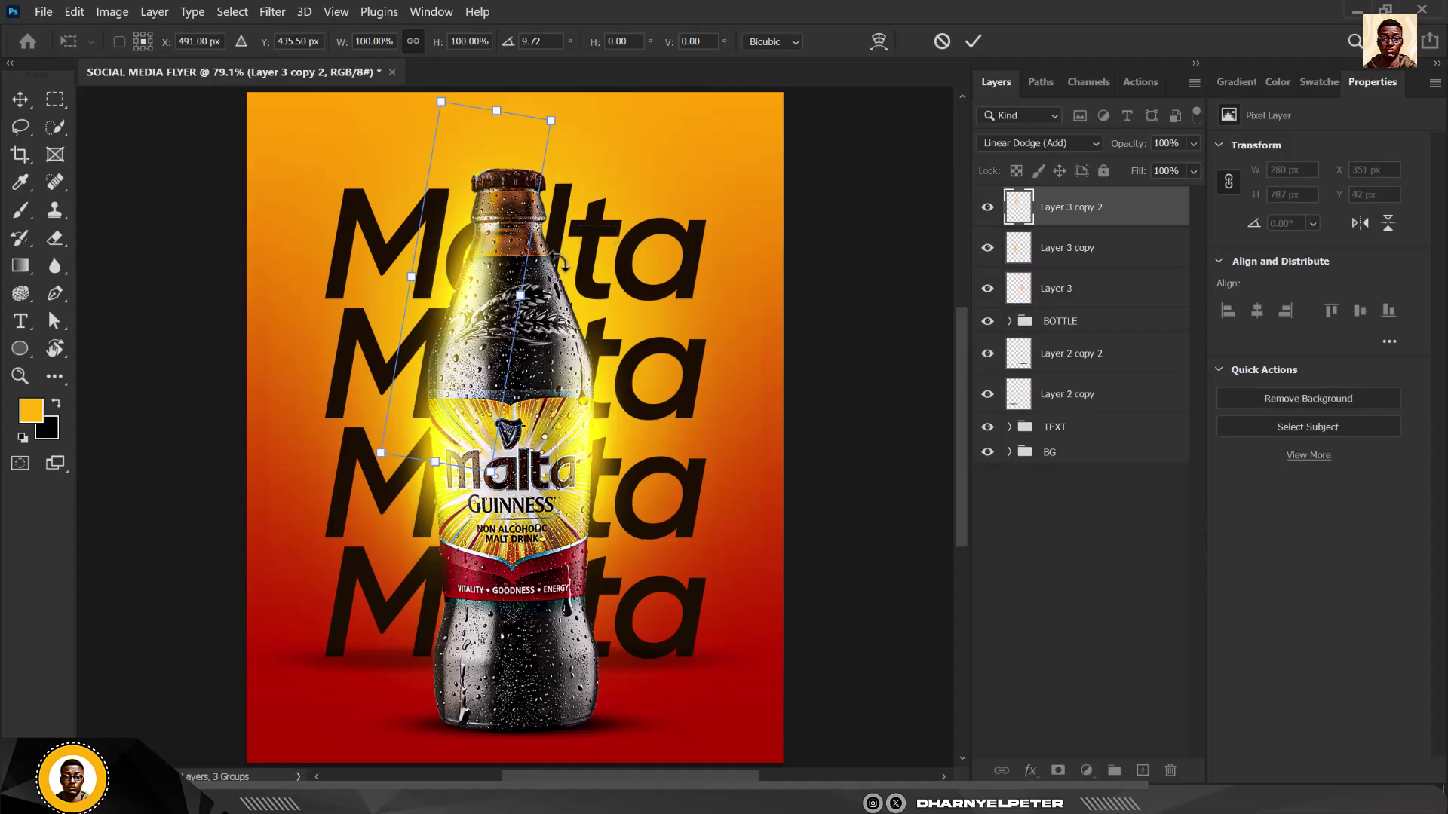
key("Return")
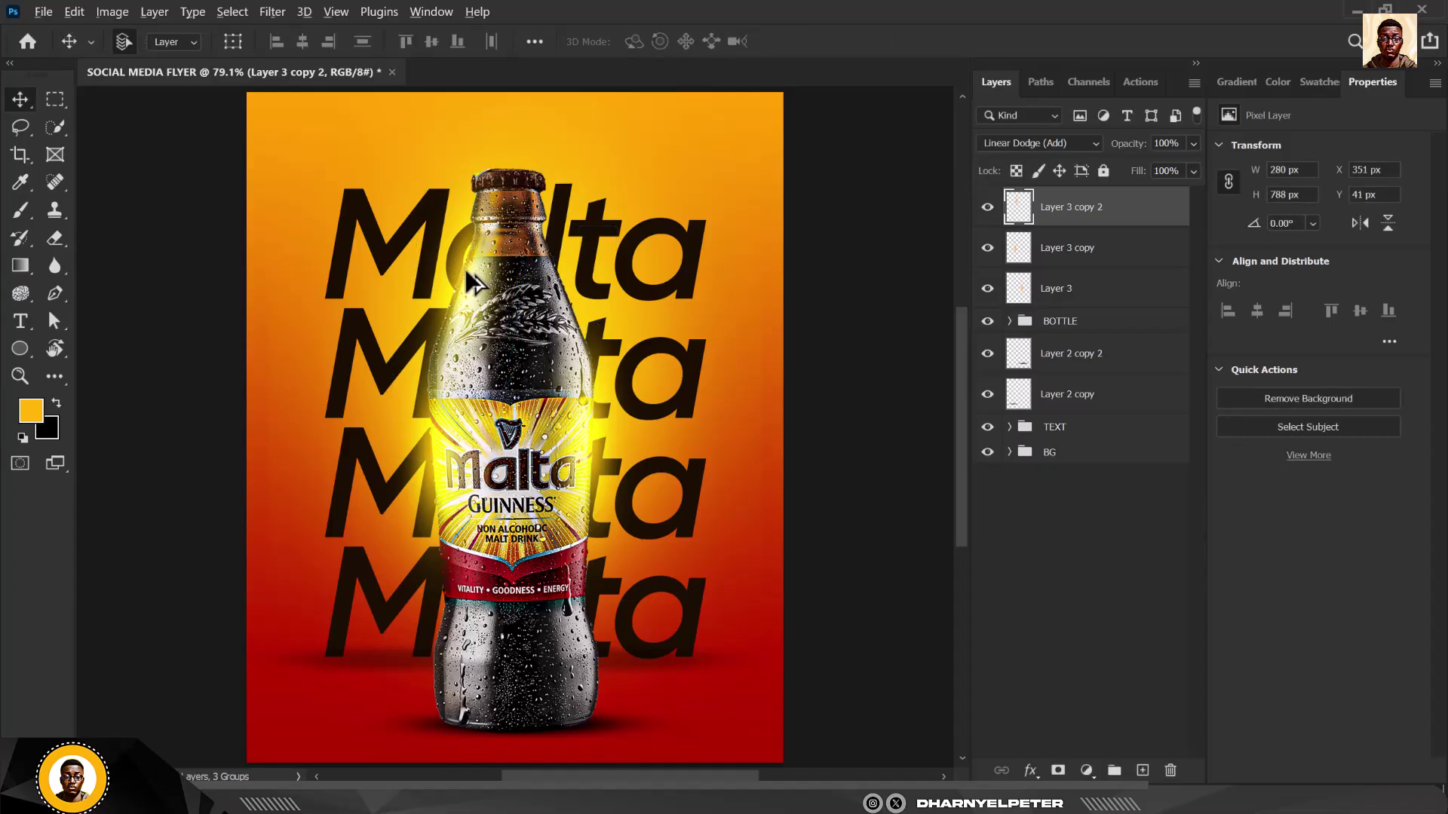
Copy the glow to the bottle's right shoulder and rotate the copy by about -27° to follow the glass.
left_click_drag(571, 314, 527, 298)
key("ctrl+j")
key("ctrl+t")
left_click_drag(693, 314, 690, 250)
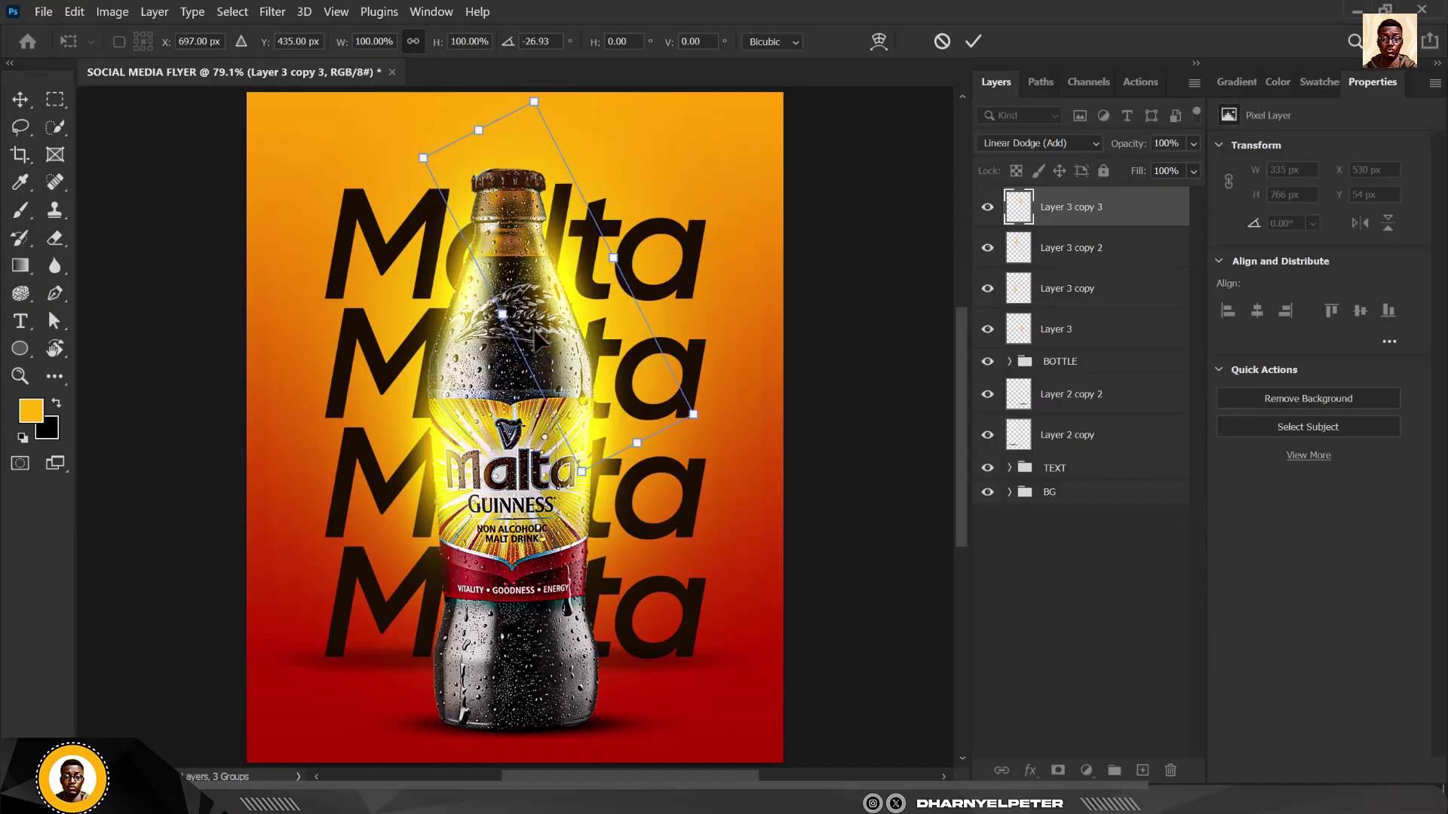
key("Return")
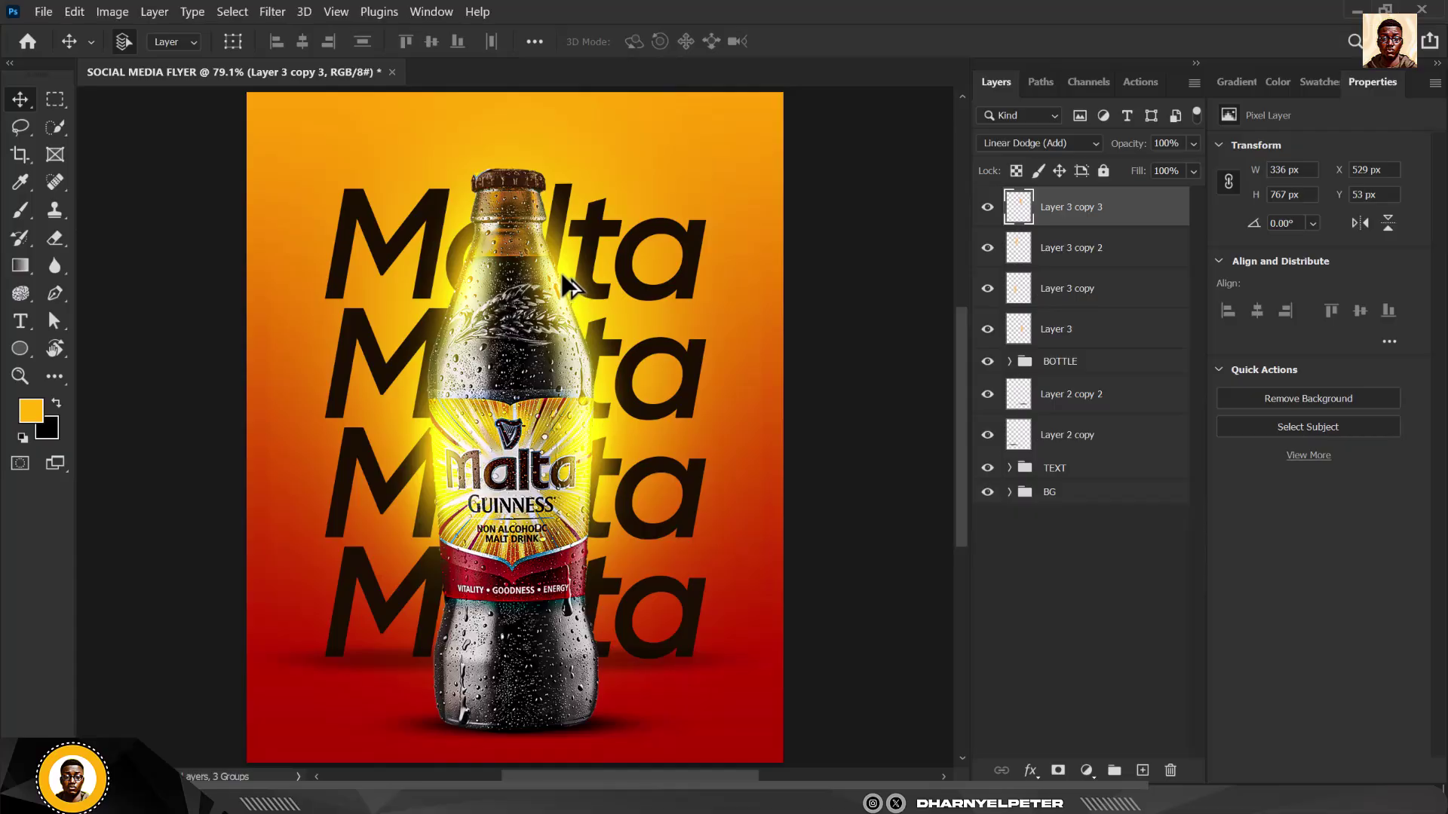
Place another glow copy on the bottle's upper left shoulder, rotated about 29° to follow the slope.
left_click_drag(559, 270, 501, 247)
left_click_drag(492, 274, 528, 226)
key("ctrl+j")
key("ctrl+t")
left_click_drag(600, 259, 586, 319)
left_click_drag(504, 277, 484, 305)
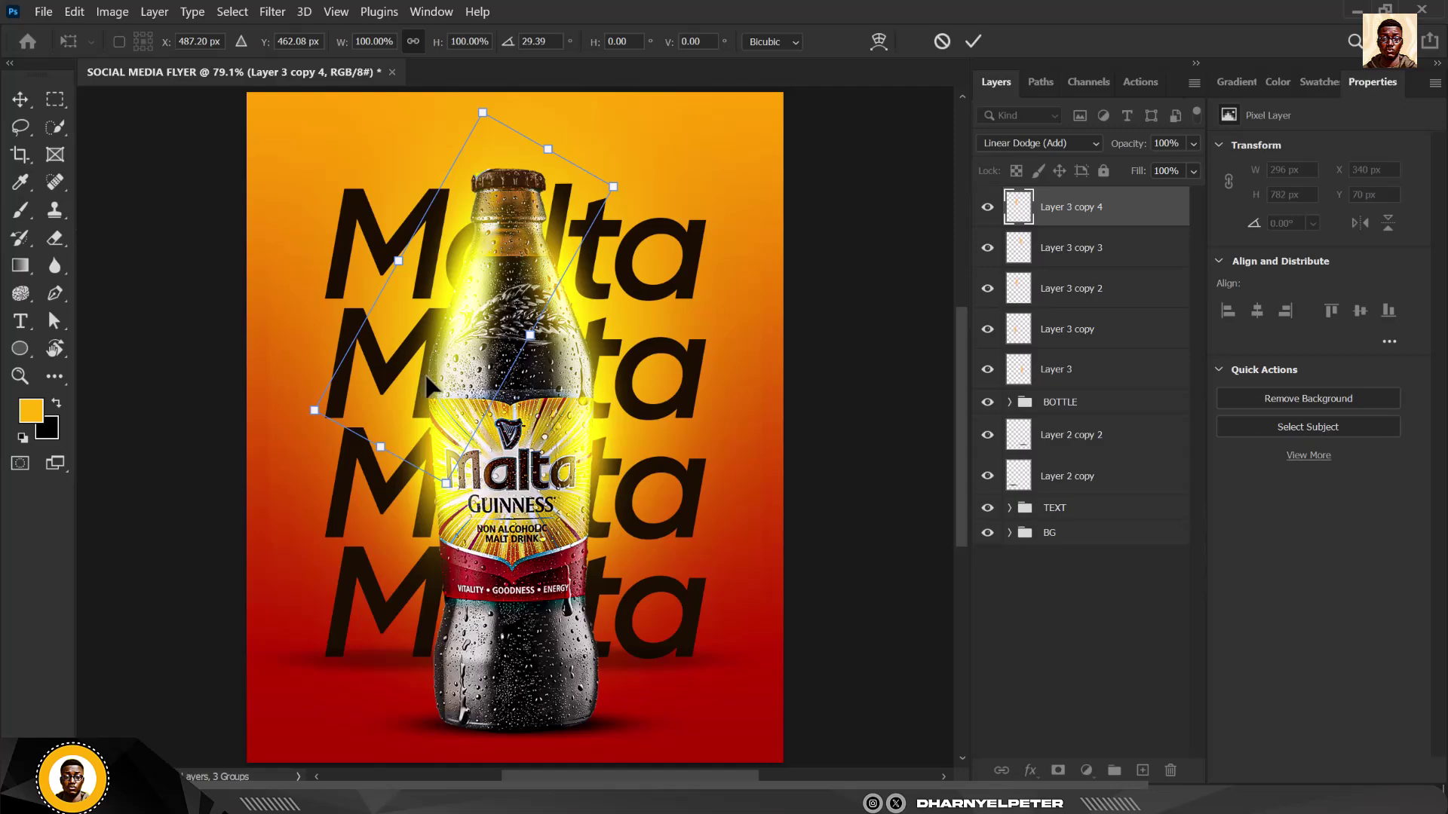
key("Return")
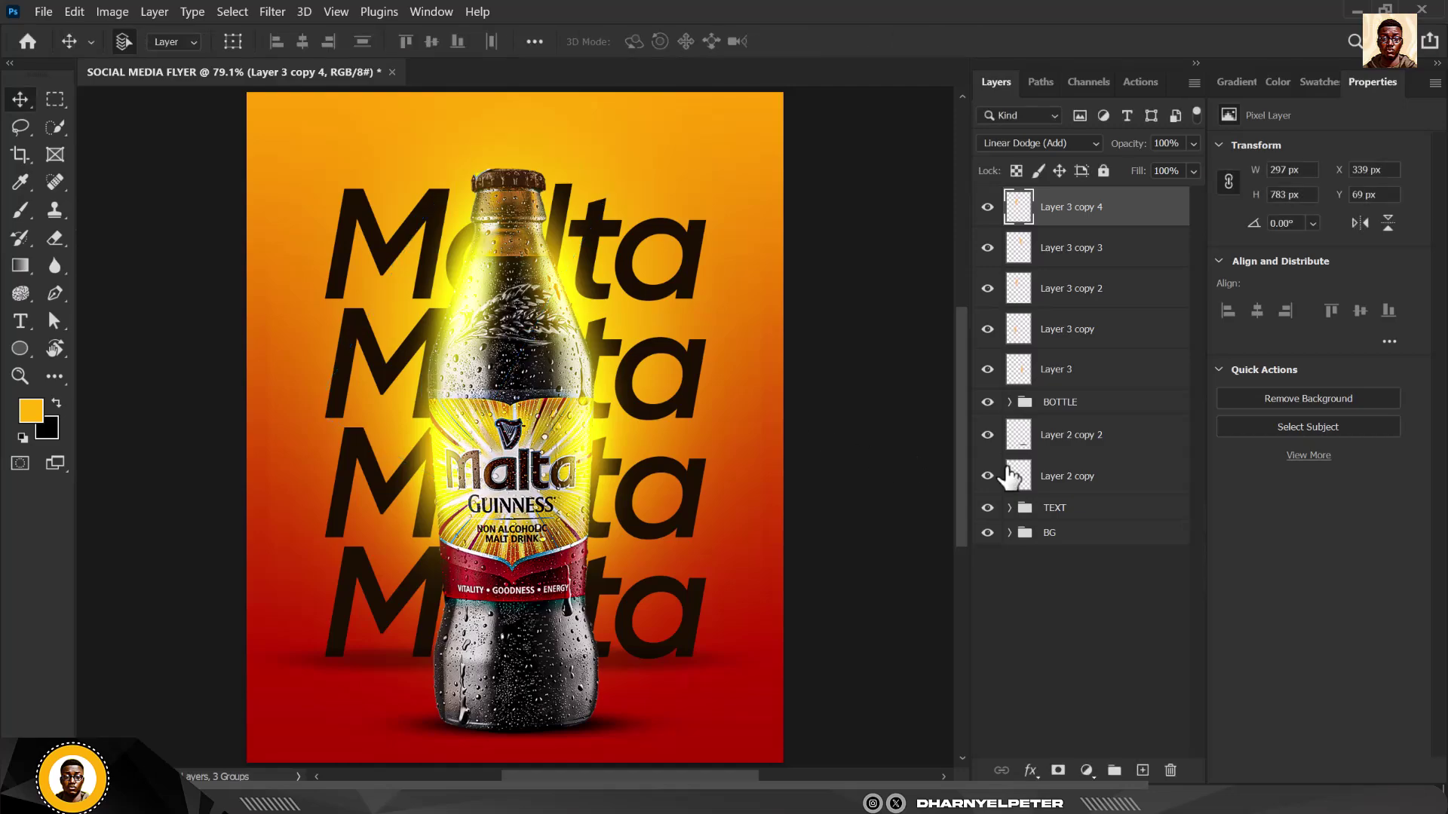
Duplicate the orange glow Layer 1 inside the BG group to strengthen the background light.
left_click(1009, 533)
left_click(1068, 567)
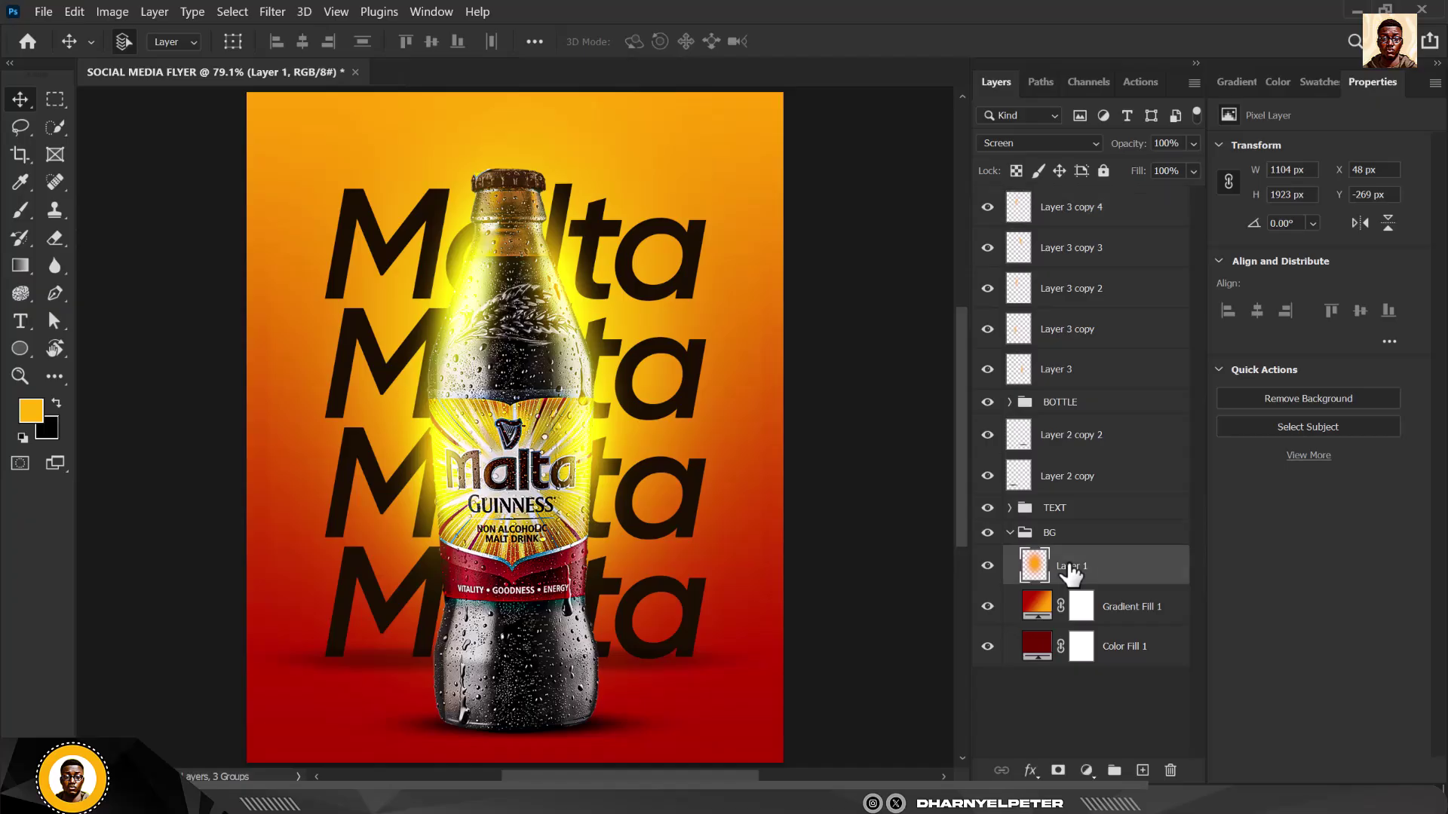
key("ctrl+j")
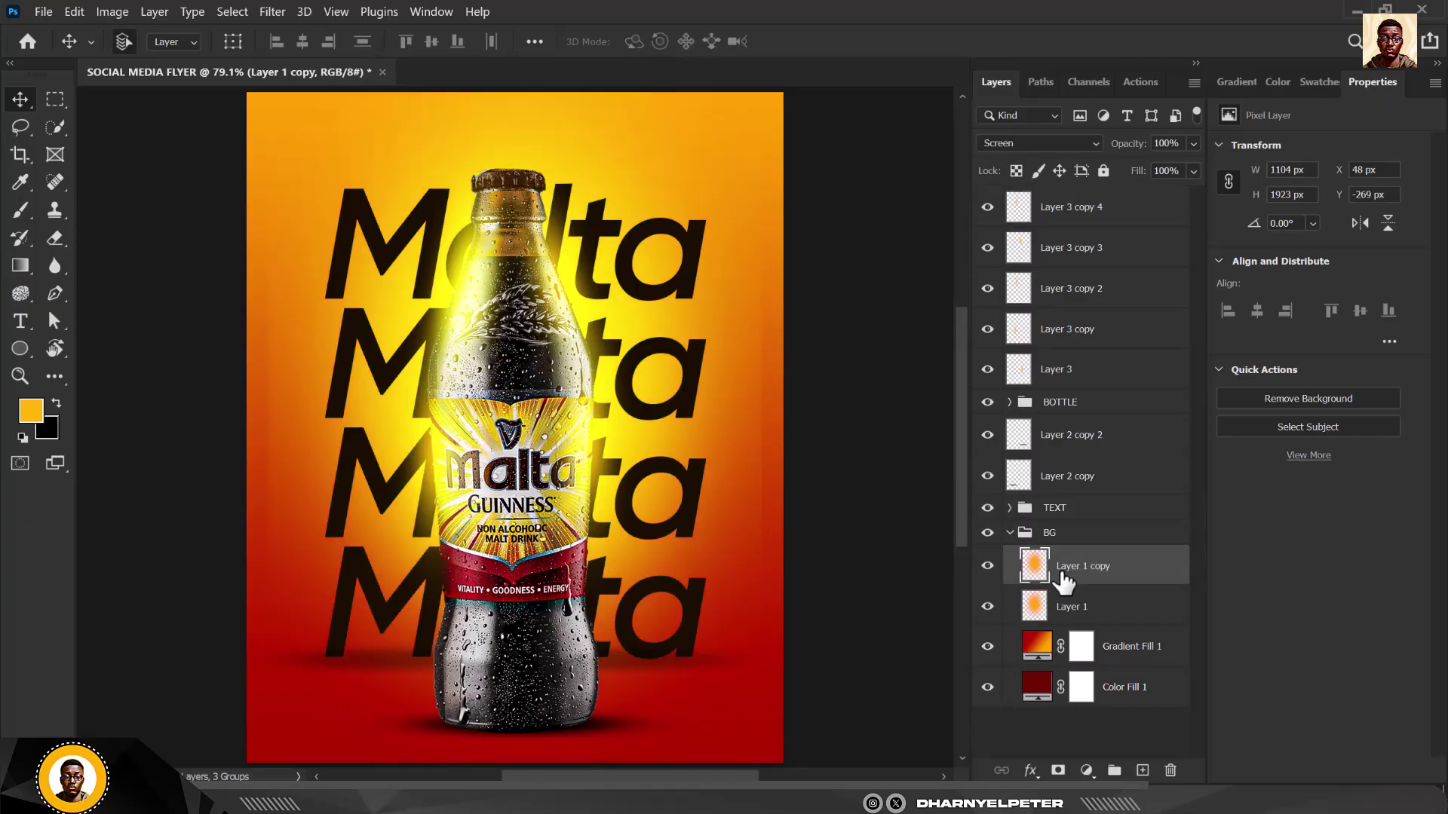
left_click(1024, 533)
left_click(1008, 533)
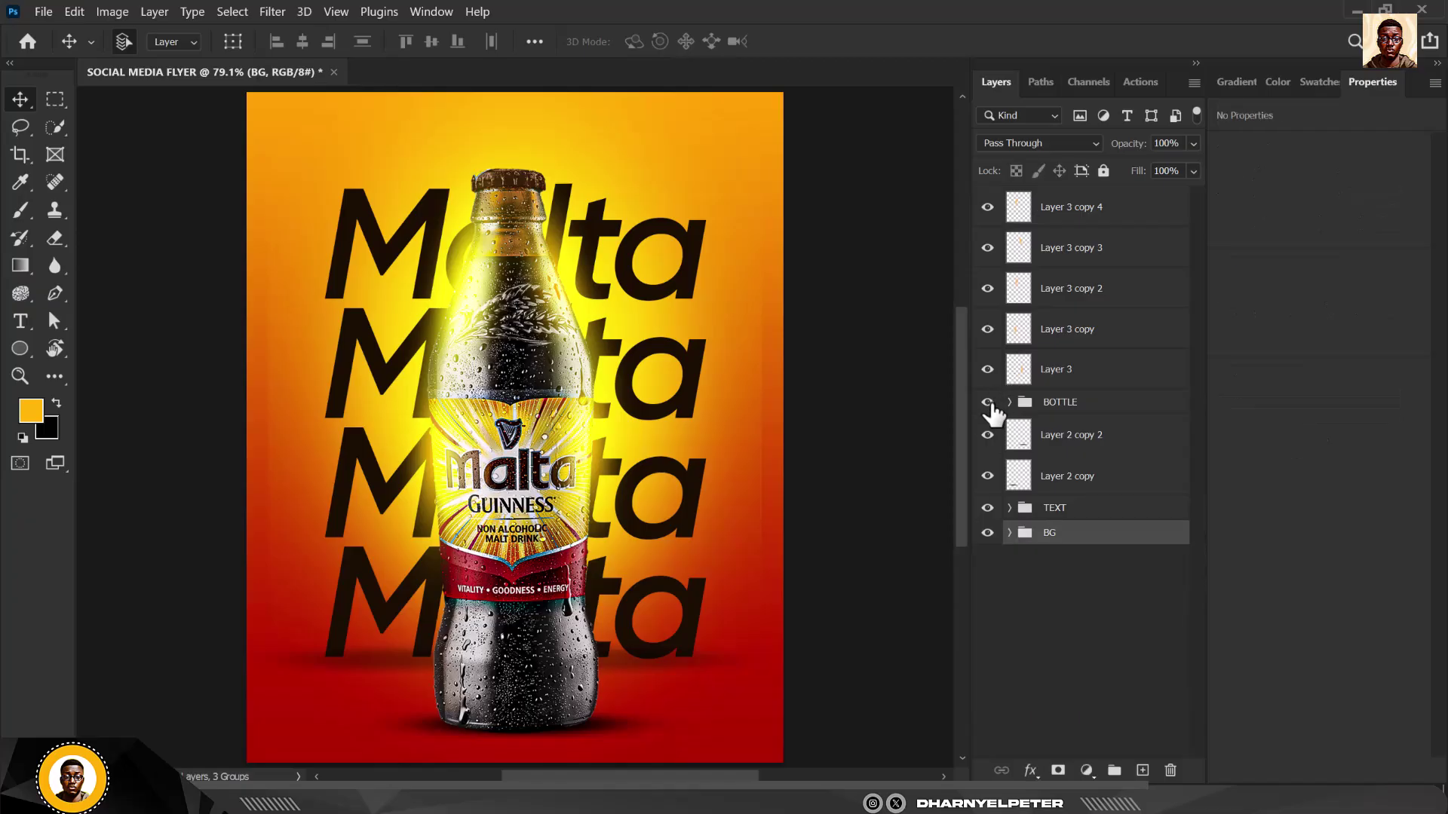
Group Layer 3 and its four copies and name the group LIGHTS.
left_click(1083, 371)
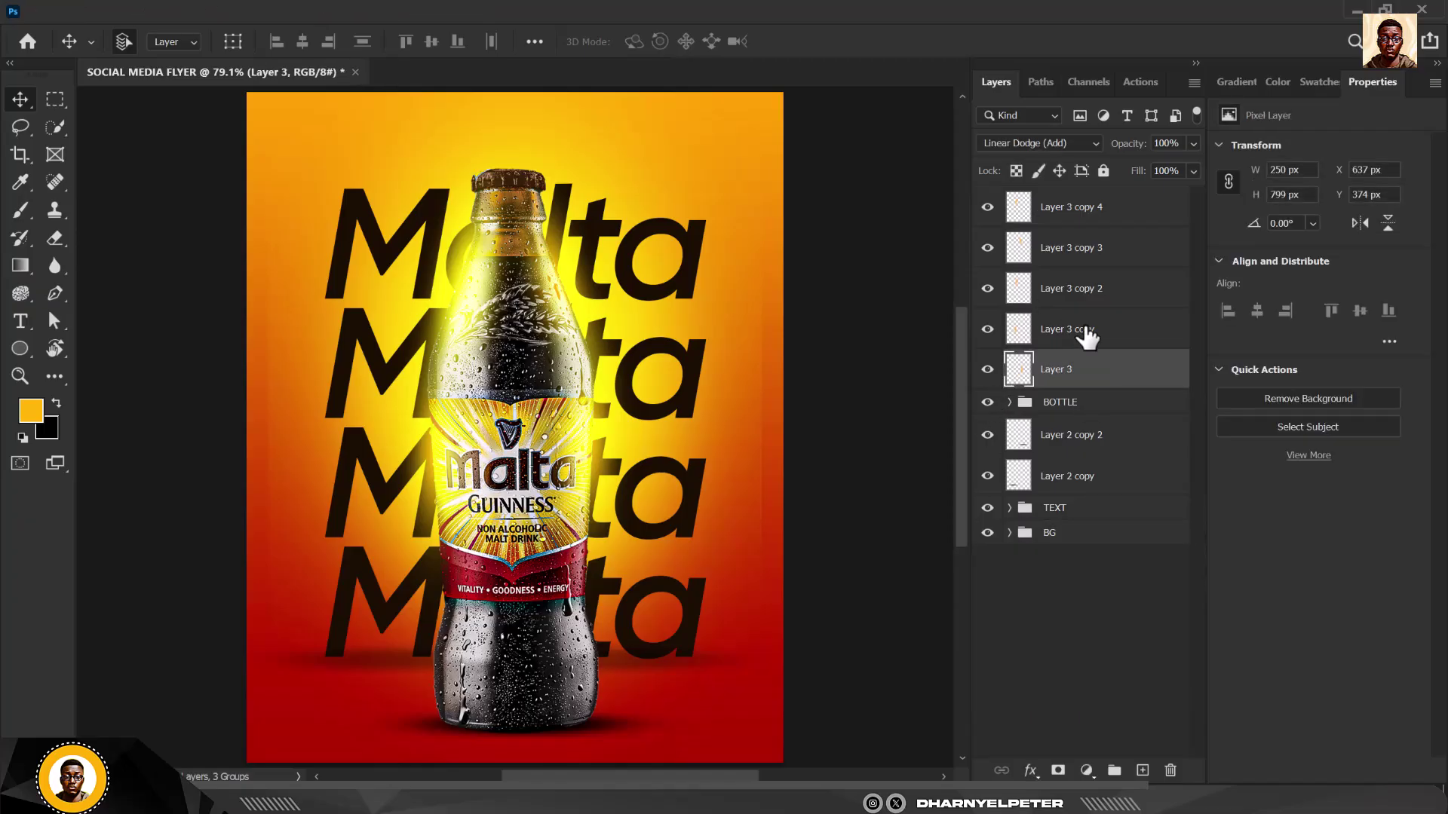
left_click(1122, 202, "shift")
key("ctrl+g")
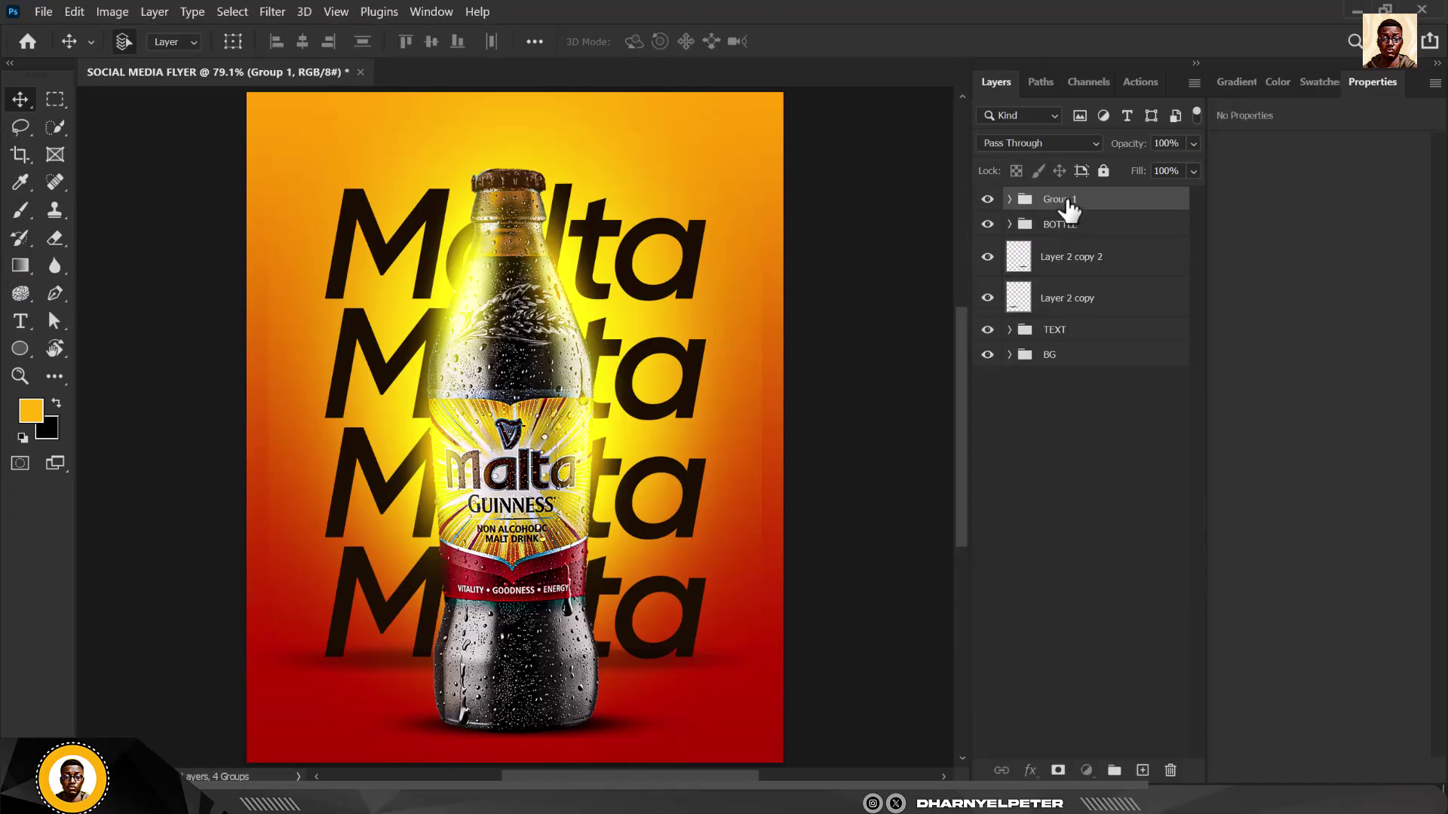
double_click(1061, 199)
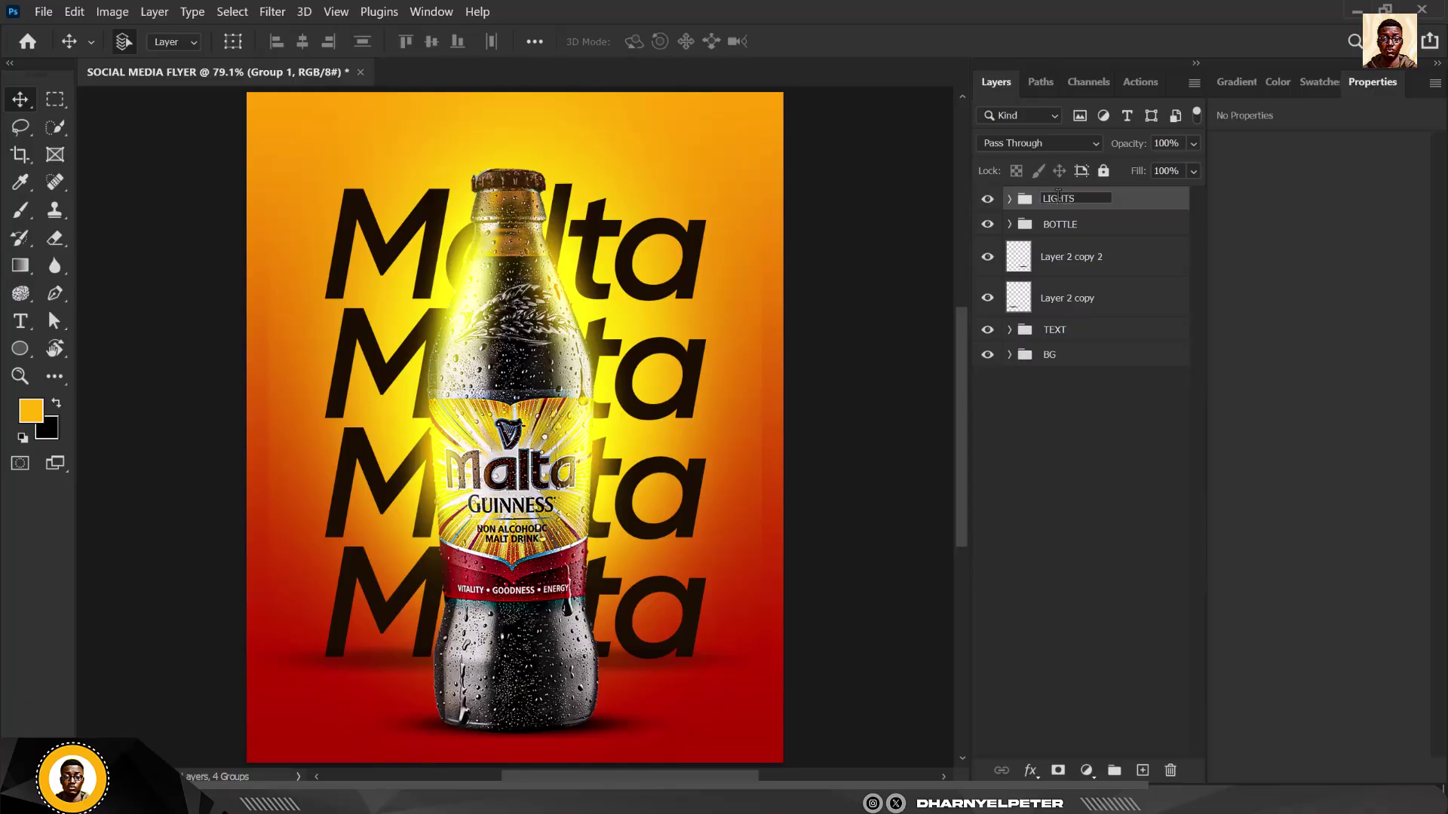
key("Return")
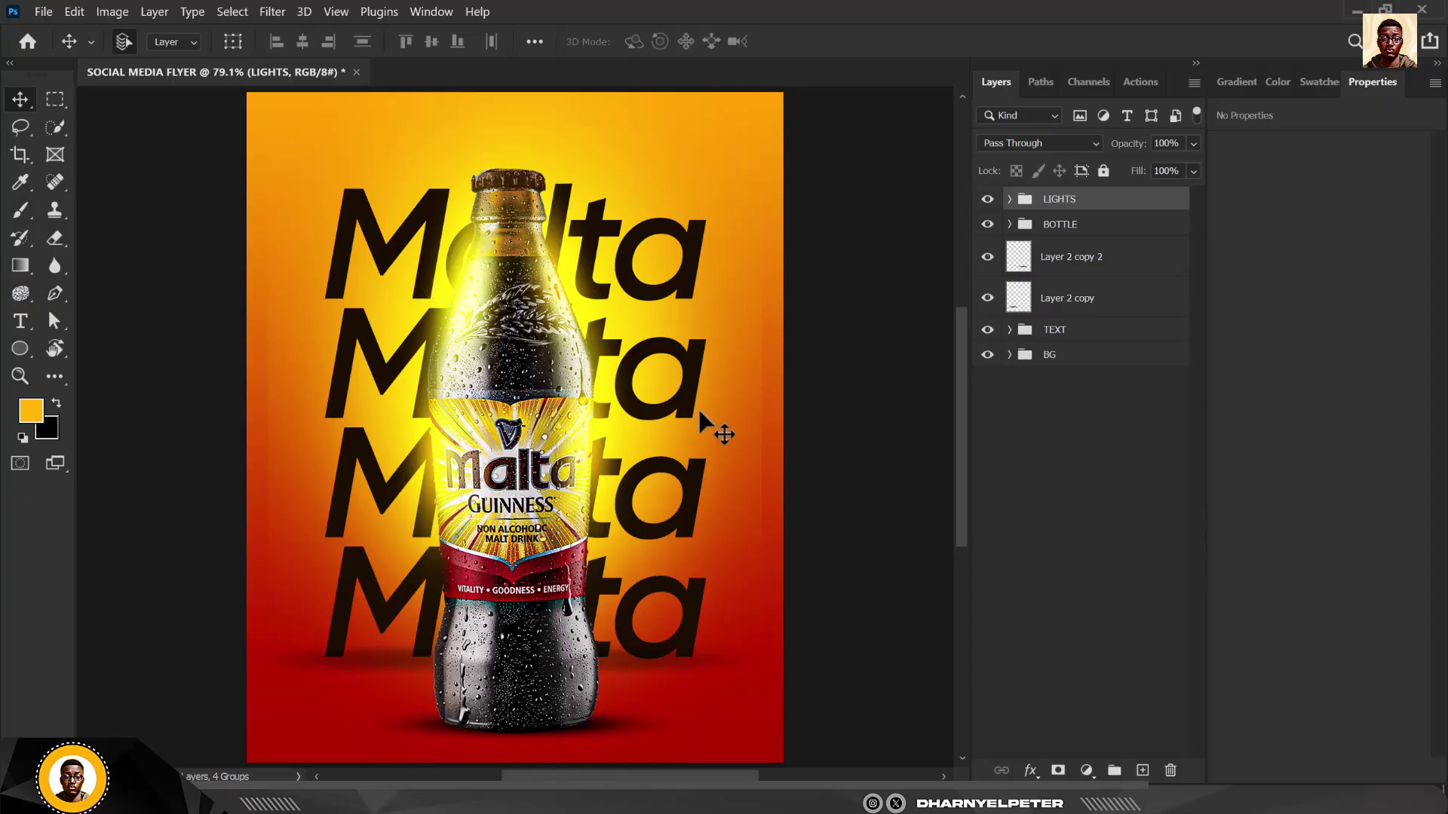
Compare the background with and without Layer 1 copy and apply a 40.1 px Gaussian Blur to that layer.
left_click(740, 380)
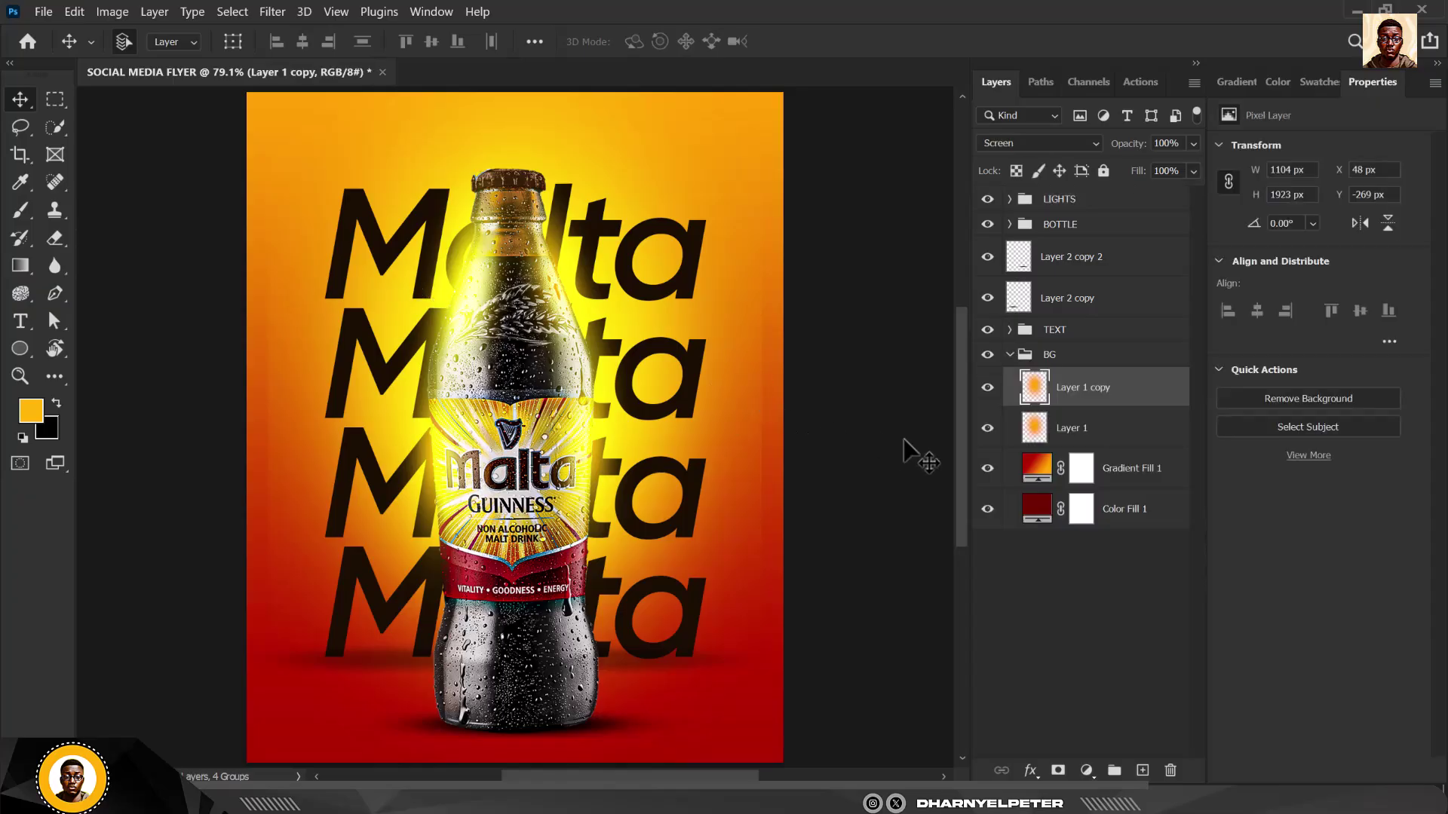
left_click(987, 387)
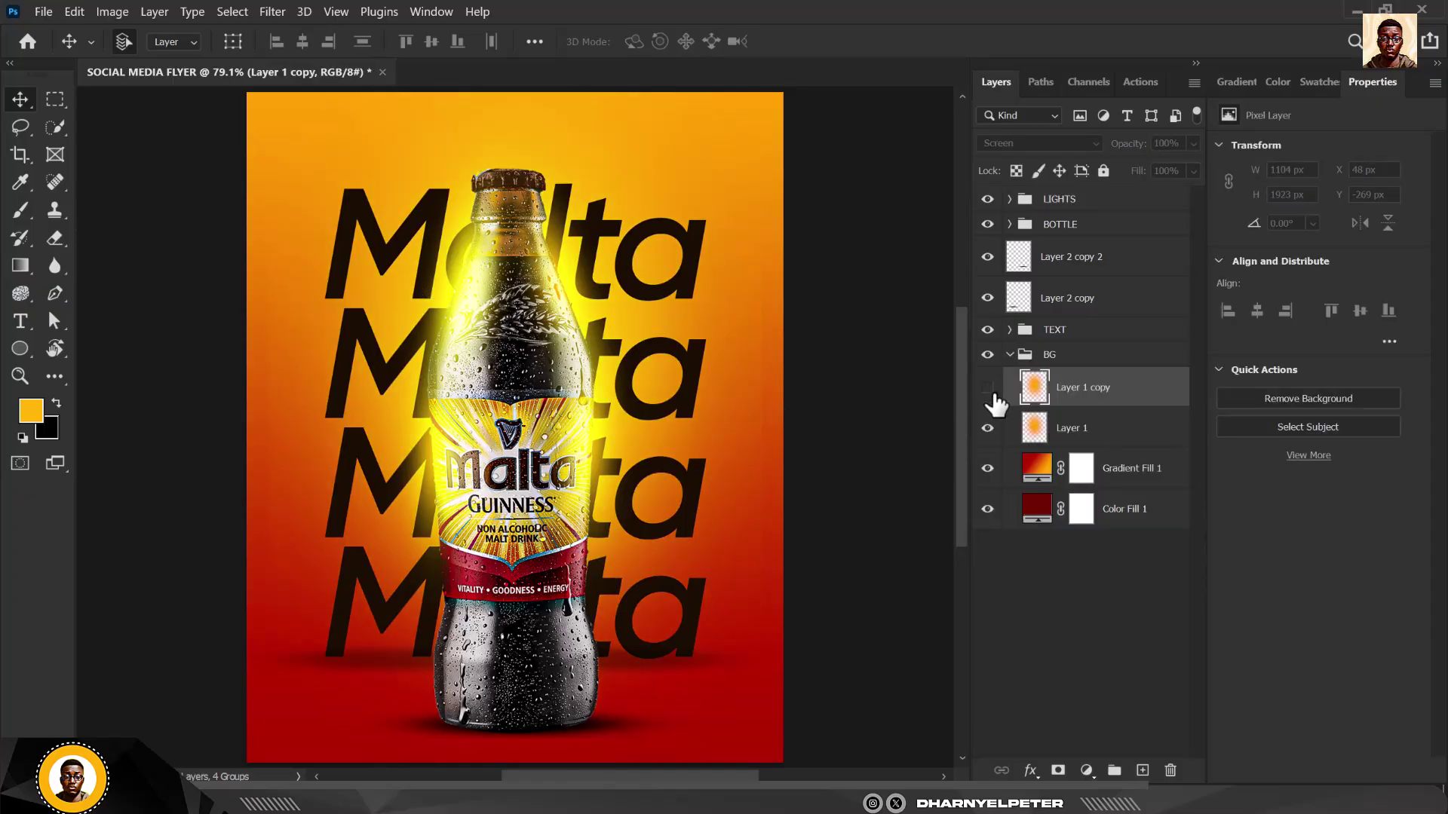
left_click(988, 388)
left_click(1091, 430)
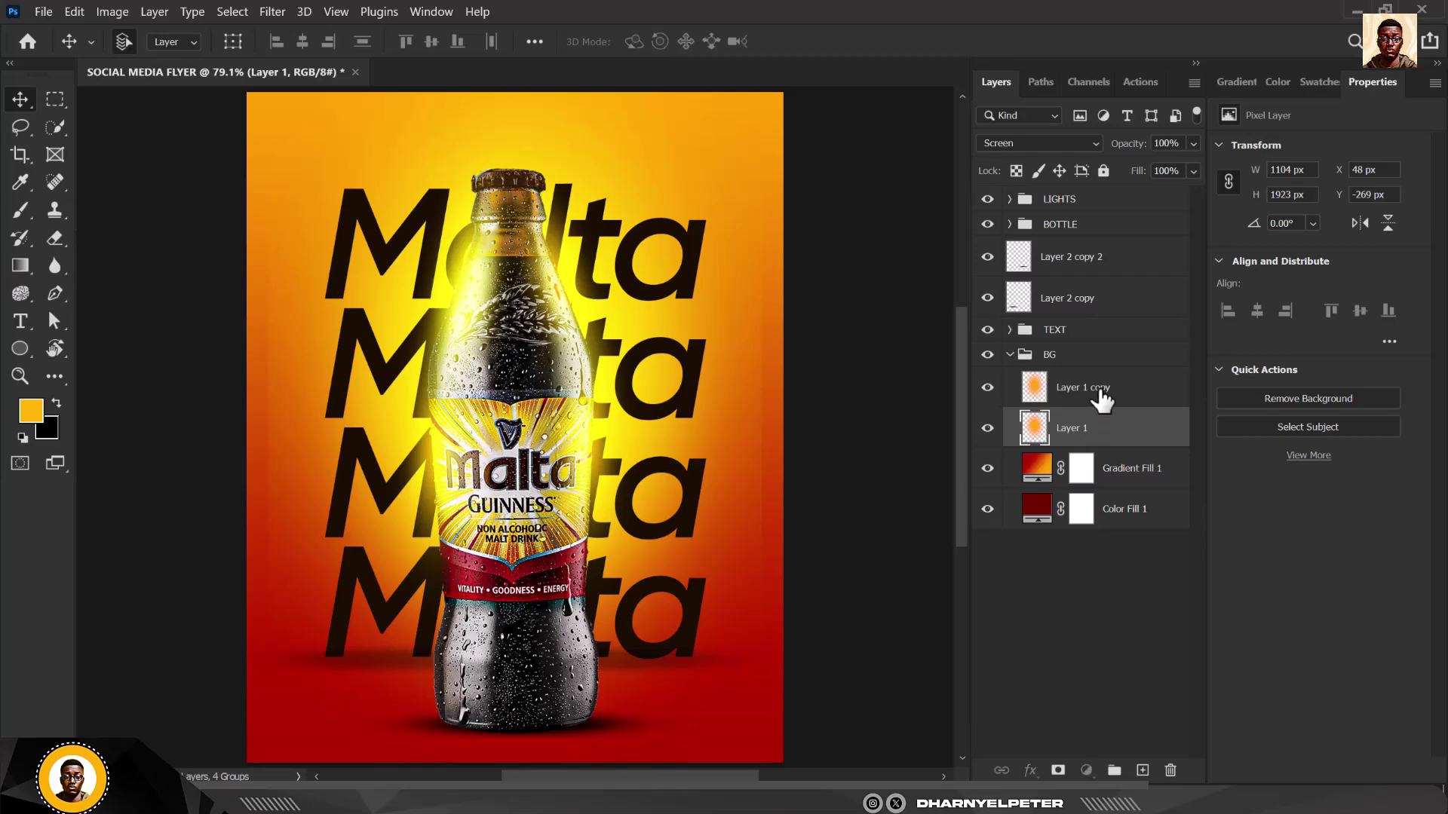
left_click(1098, 394)
left_click(272, 12)
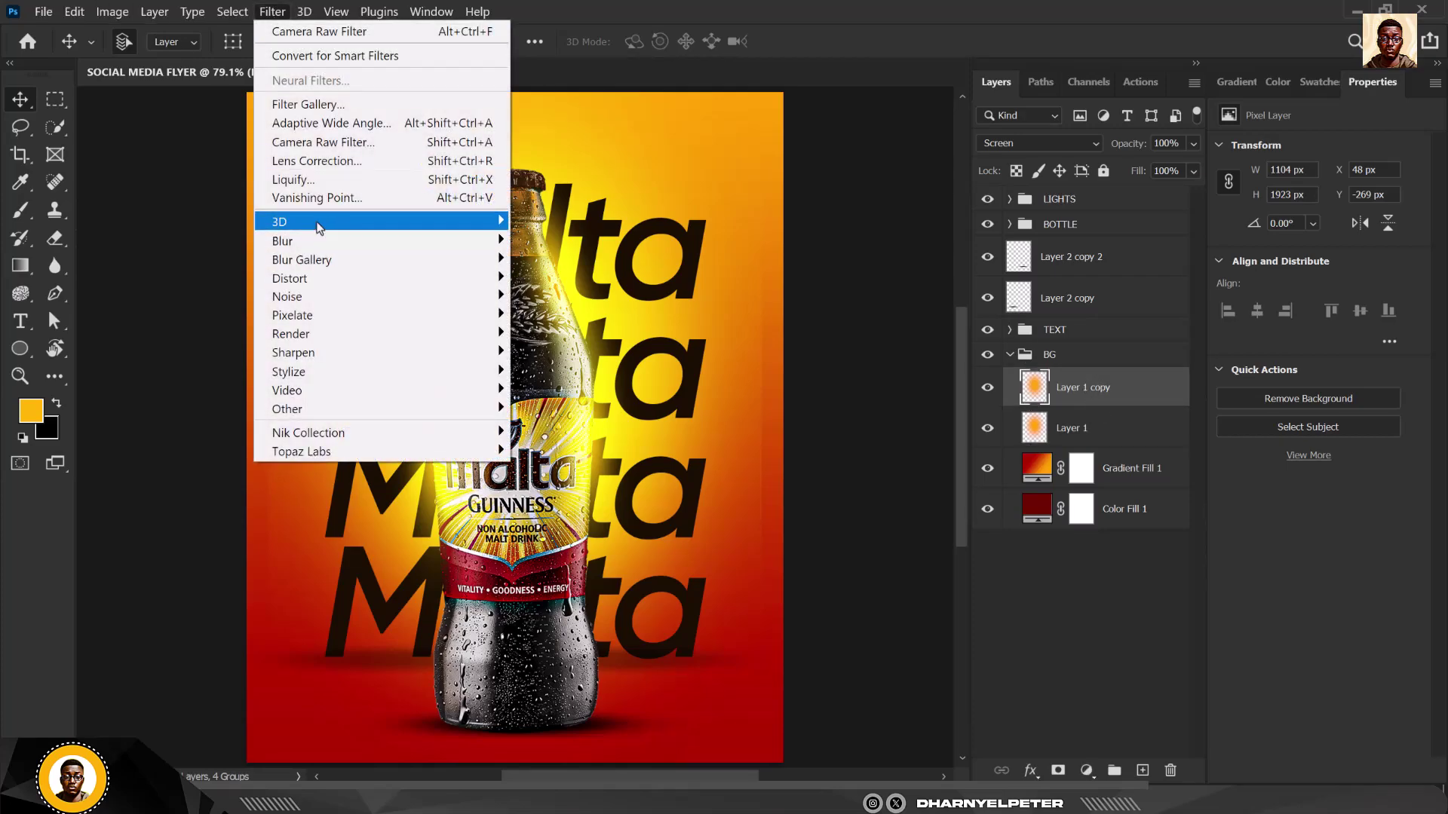
mouse_move(326, 241)
left_click(565, 316)
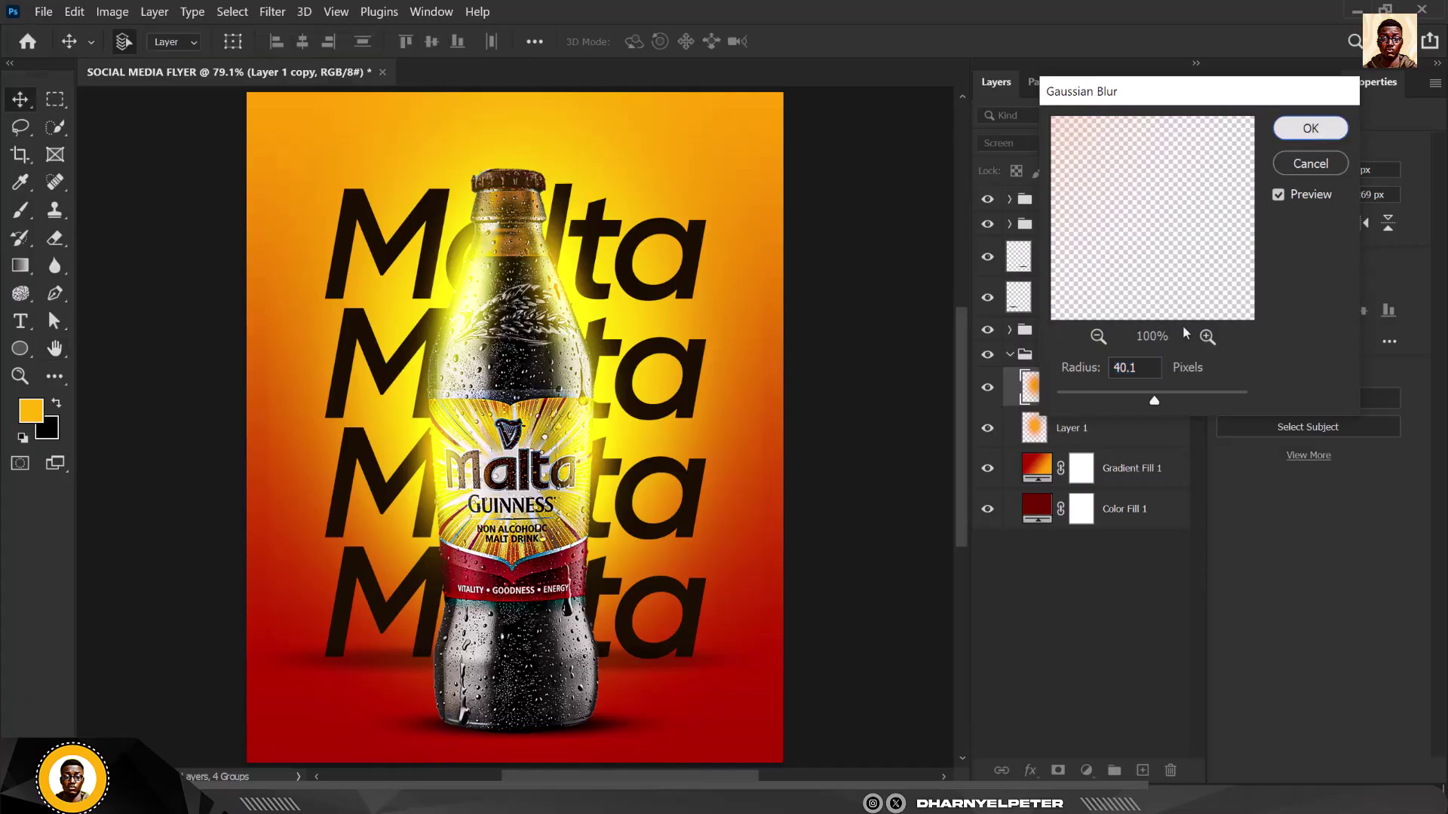
left_click(1303, 128)
left_click(1085, 435)
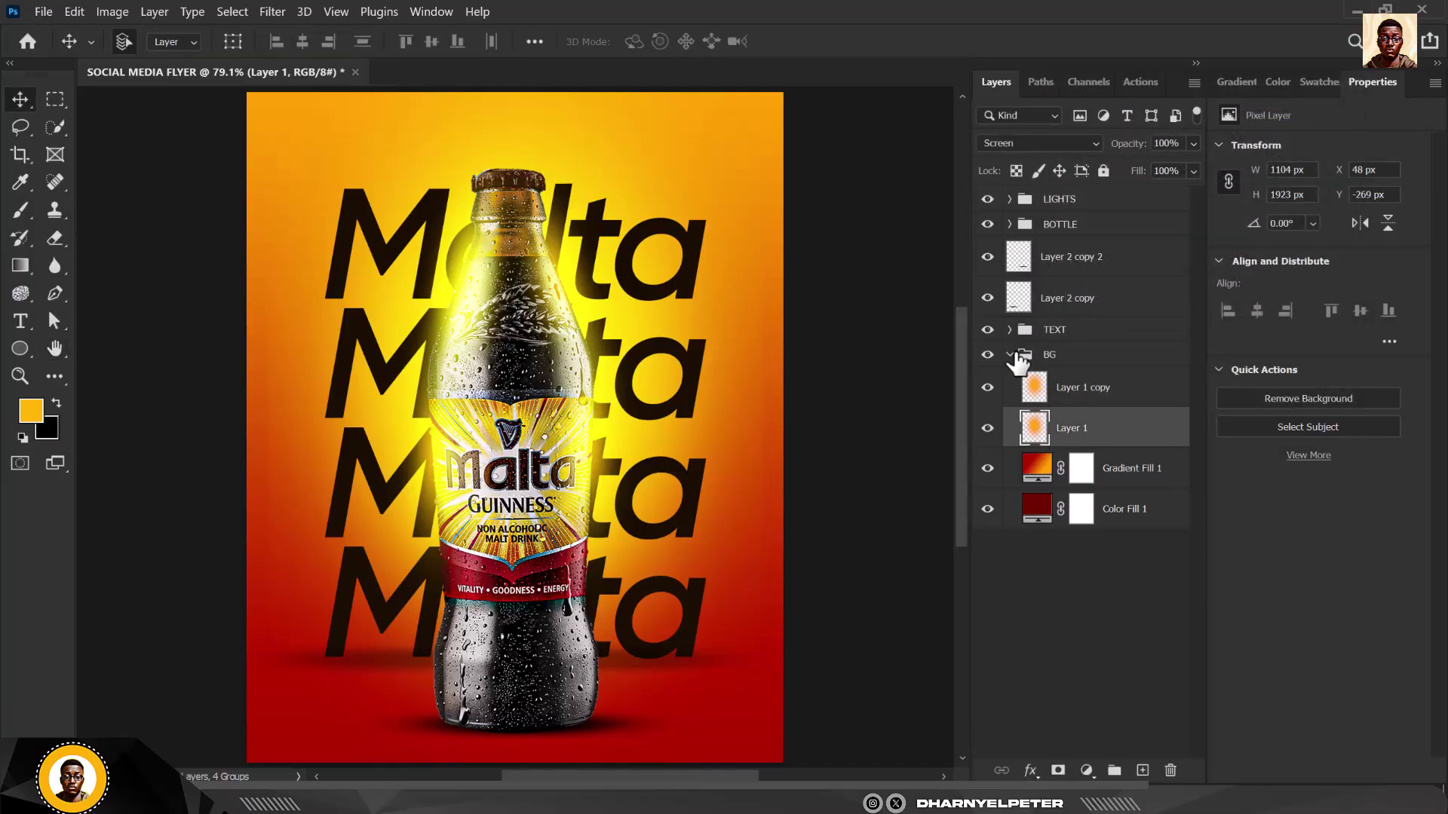
Apply a 75.5 px Gaussian Blur to Layer 1 in the BG group.
left_click(272, 12)
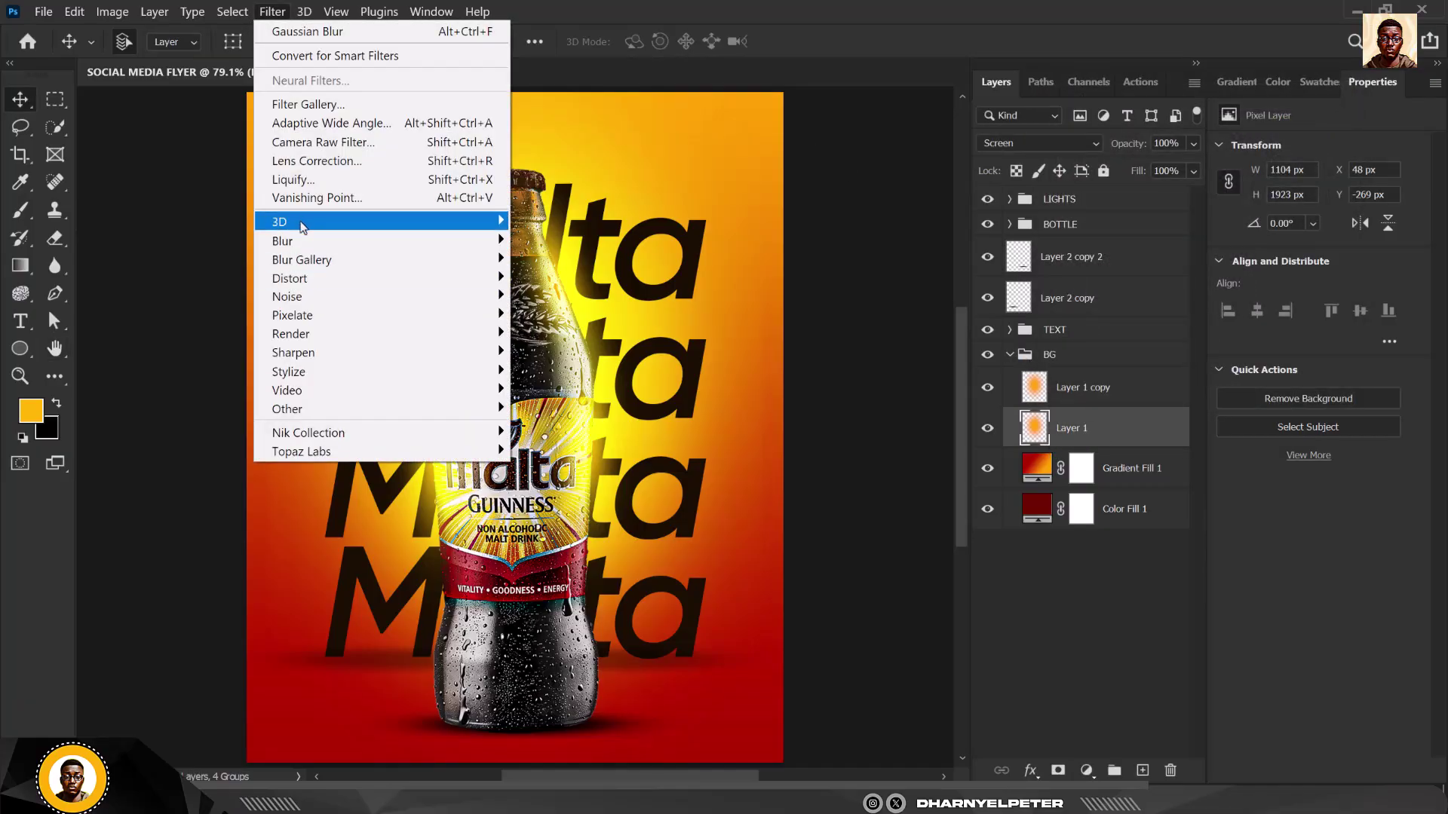
mouse_move(303, 243)
left_click(574, 316)
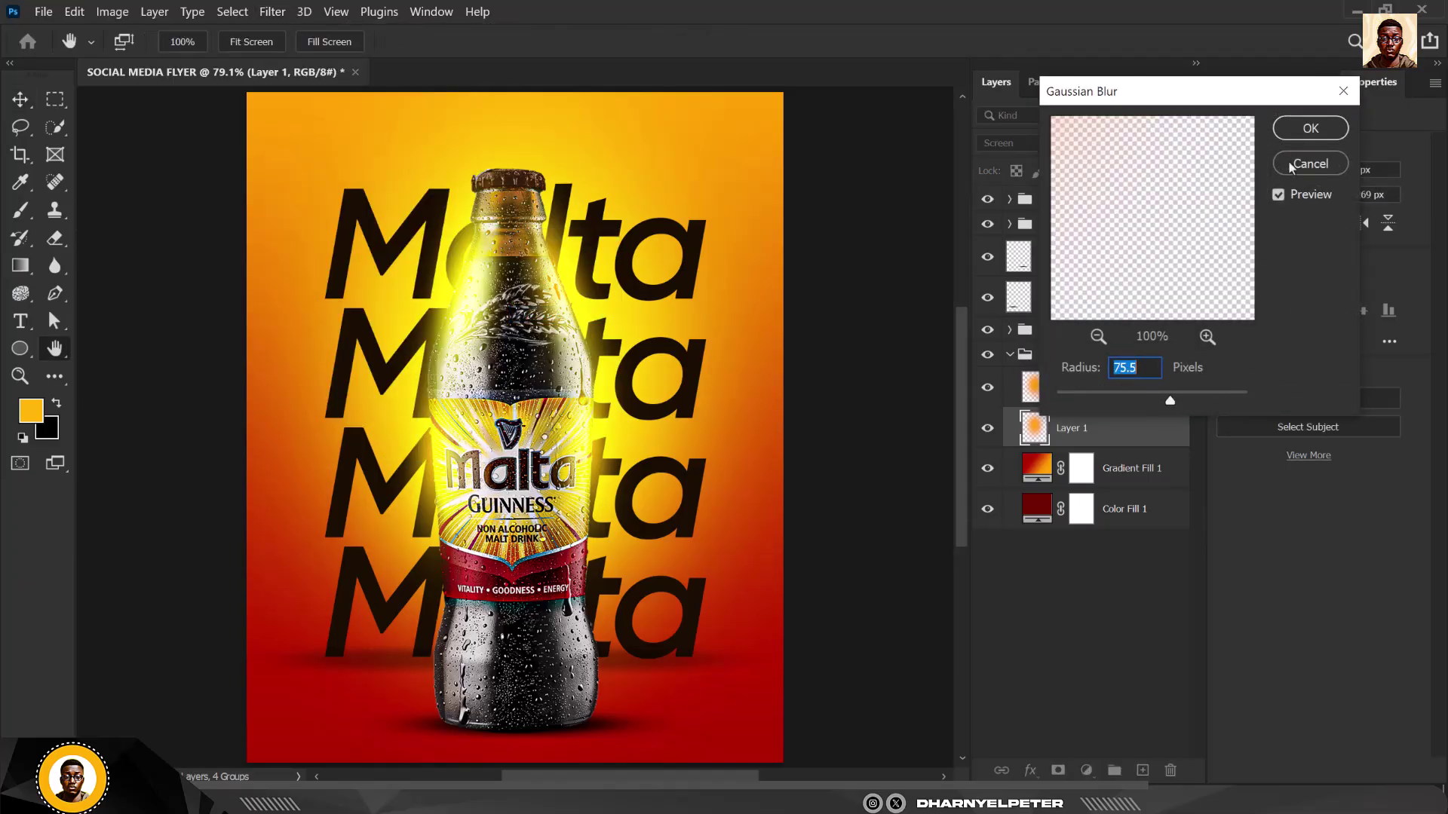
left_click(1320, 127)
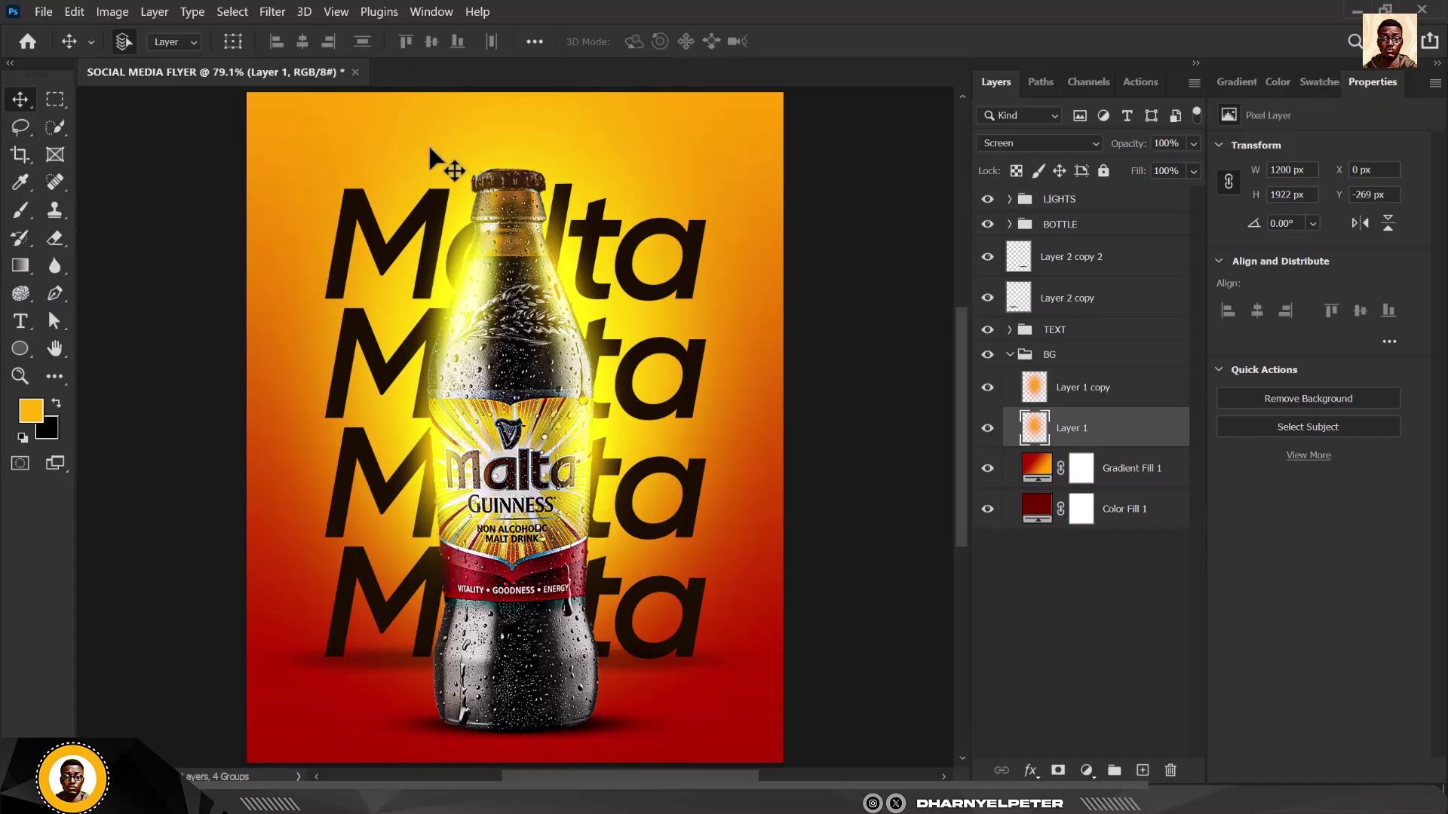
scroll(517, 240, "down", 2)
scroll(517, 242, "up", 1)
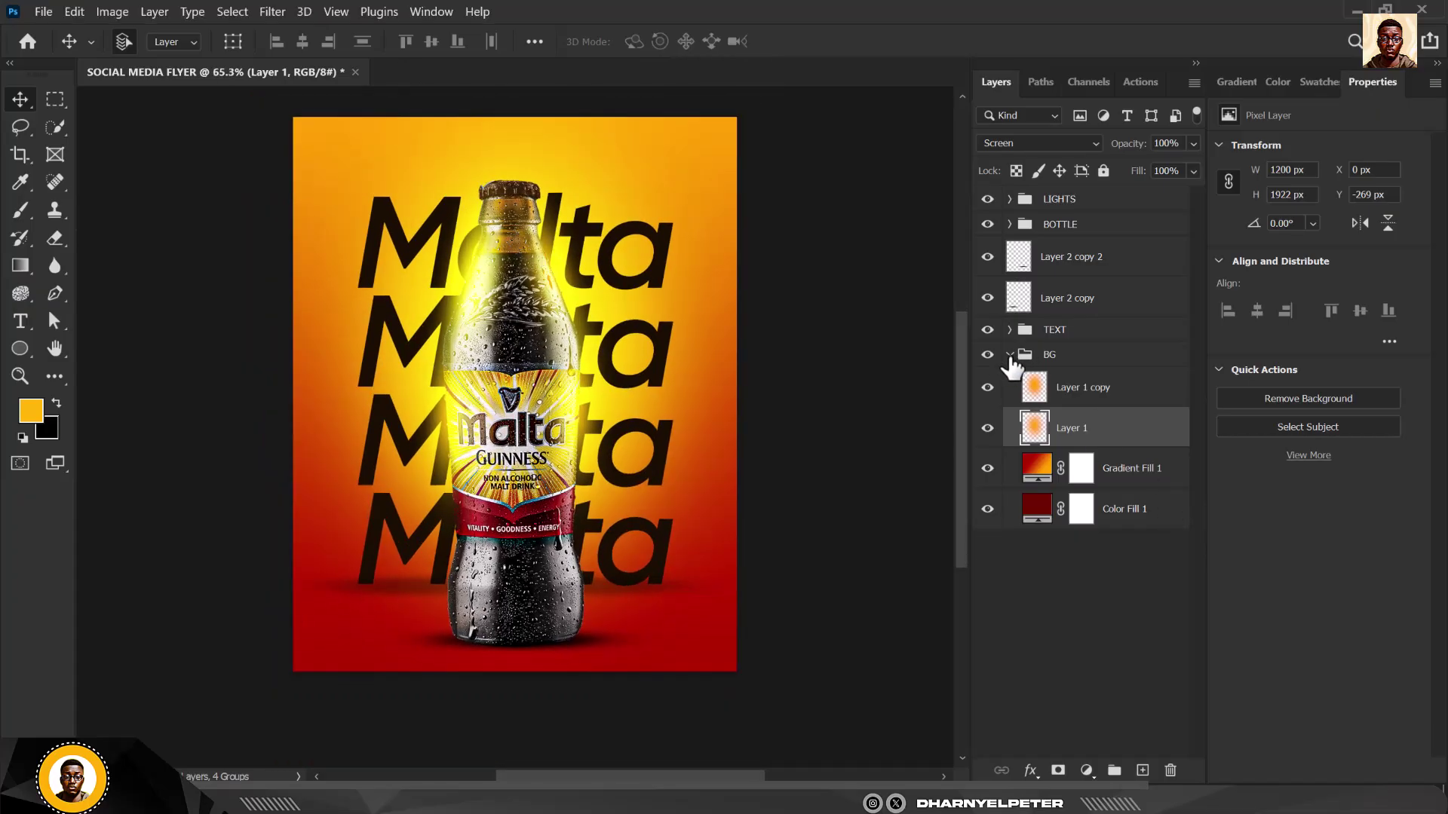
Collapse the BG group and convert it to a smart object.
left_click(1032, 391)
left_click(1052, 354)
right_click(1136, 366)
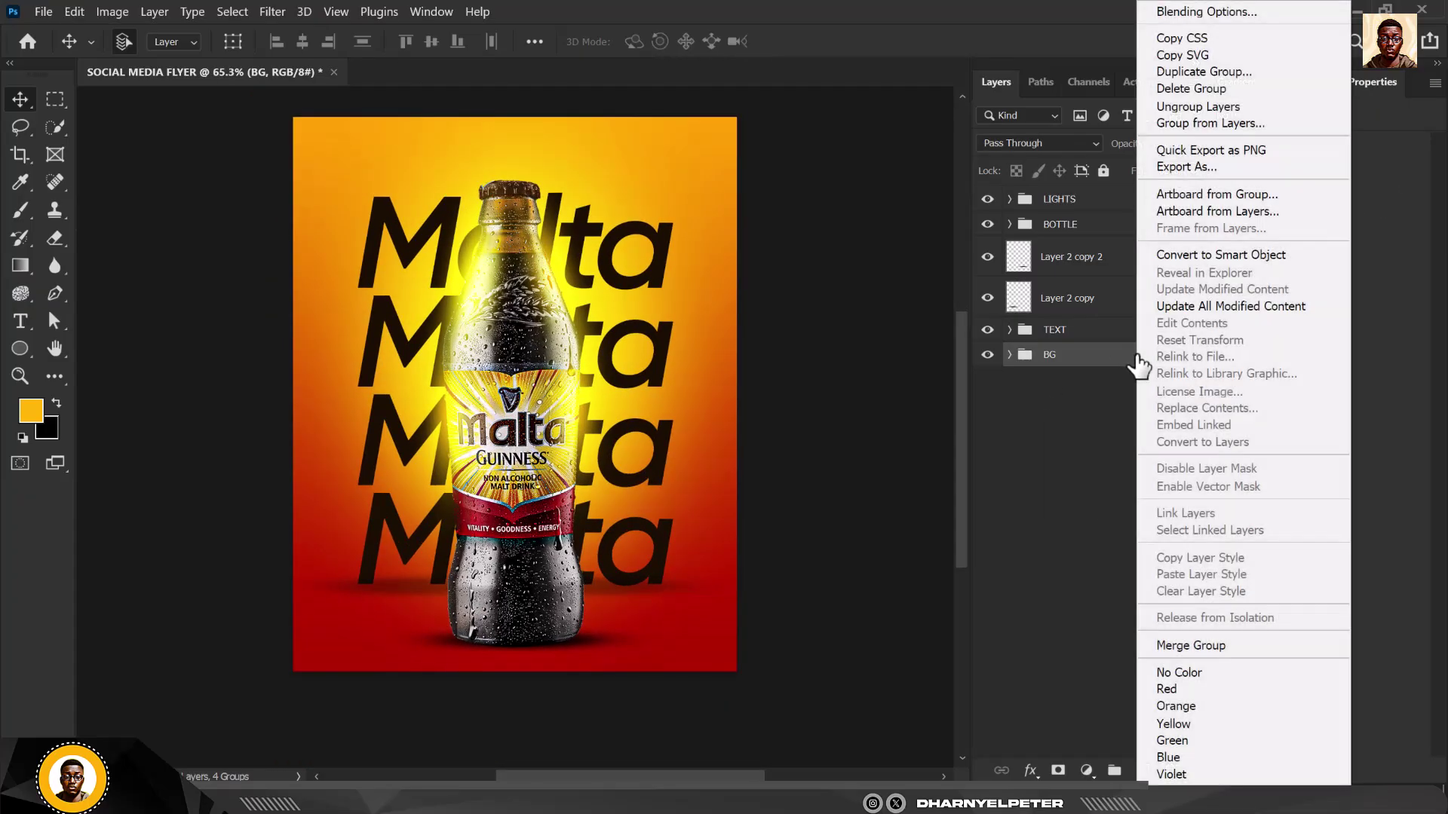
left_click(1233, 255)
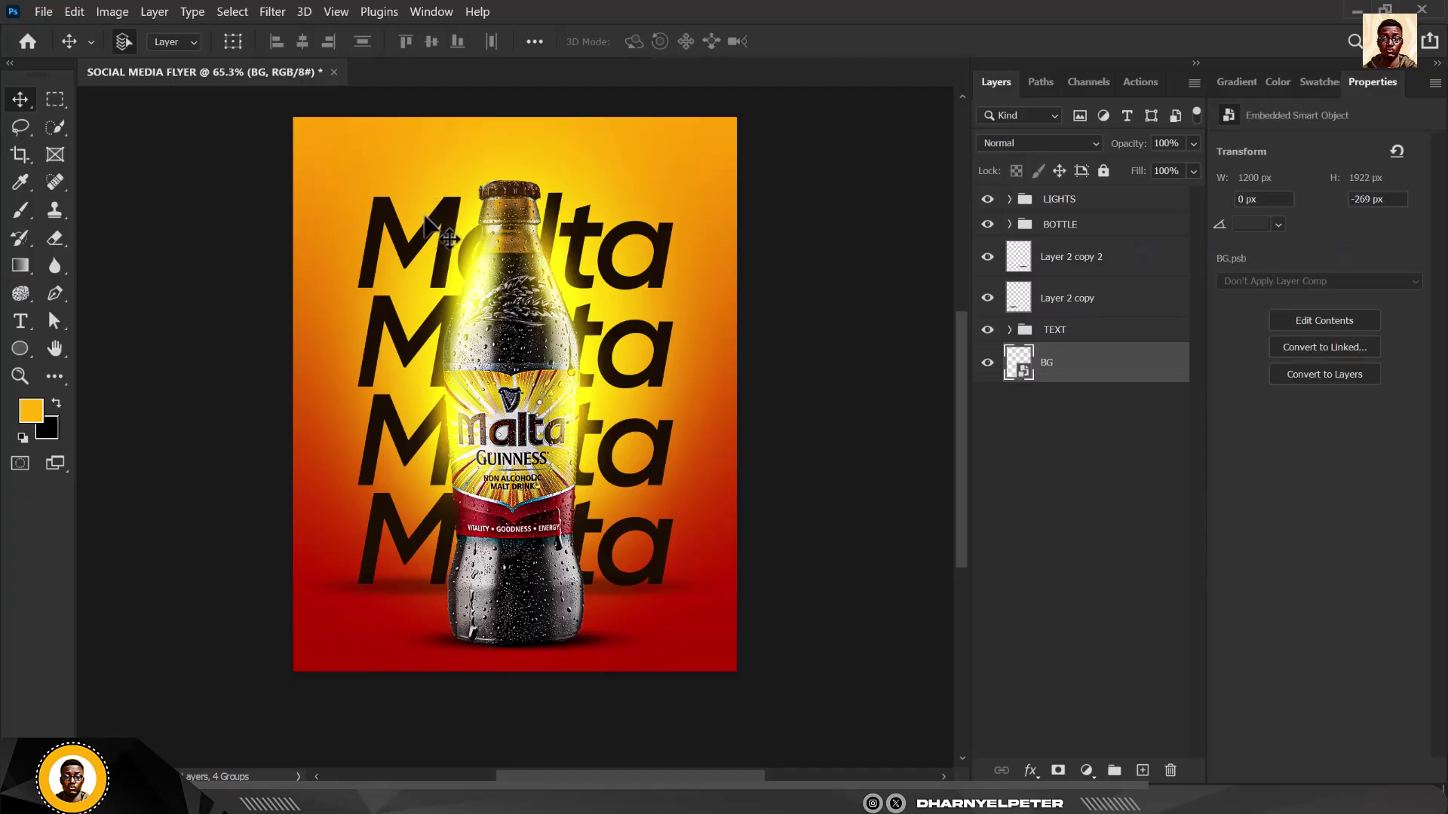
scroll(486, 221, "up", 2)
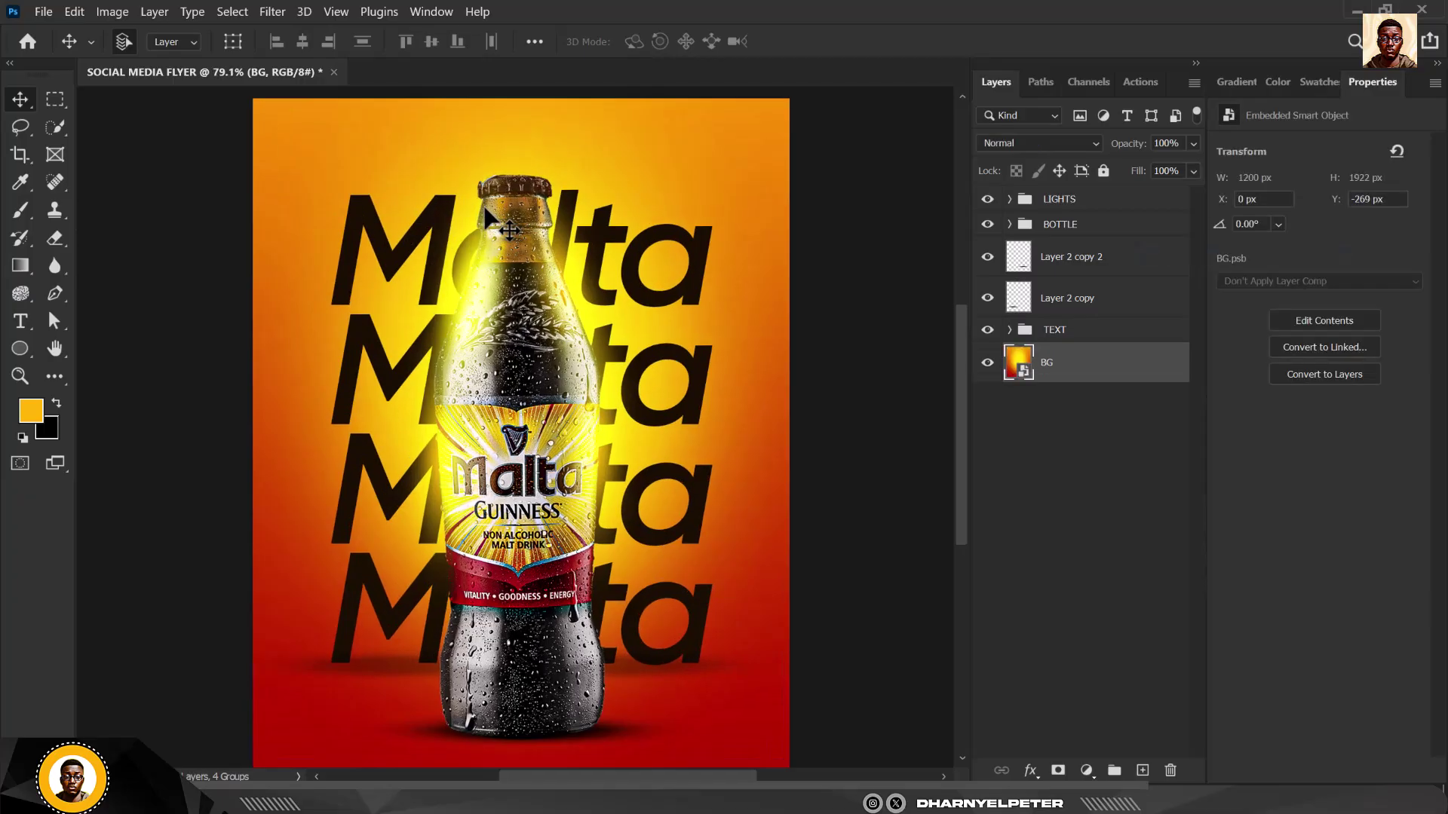
Add a light grain to the BG smart object with the Add Noise filter, using uniform distribution and monochromatic noise.
left_click(272, 13)
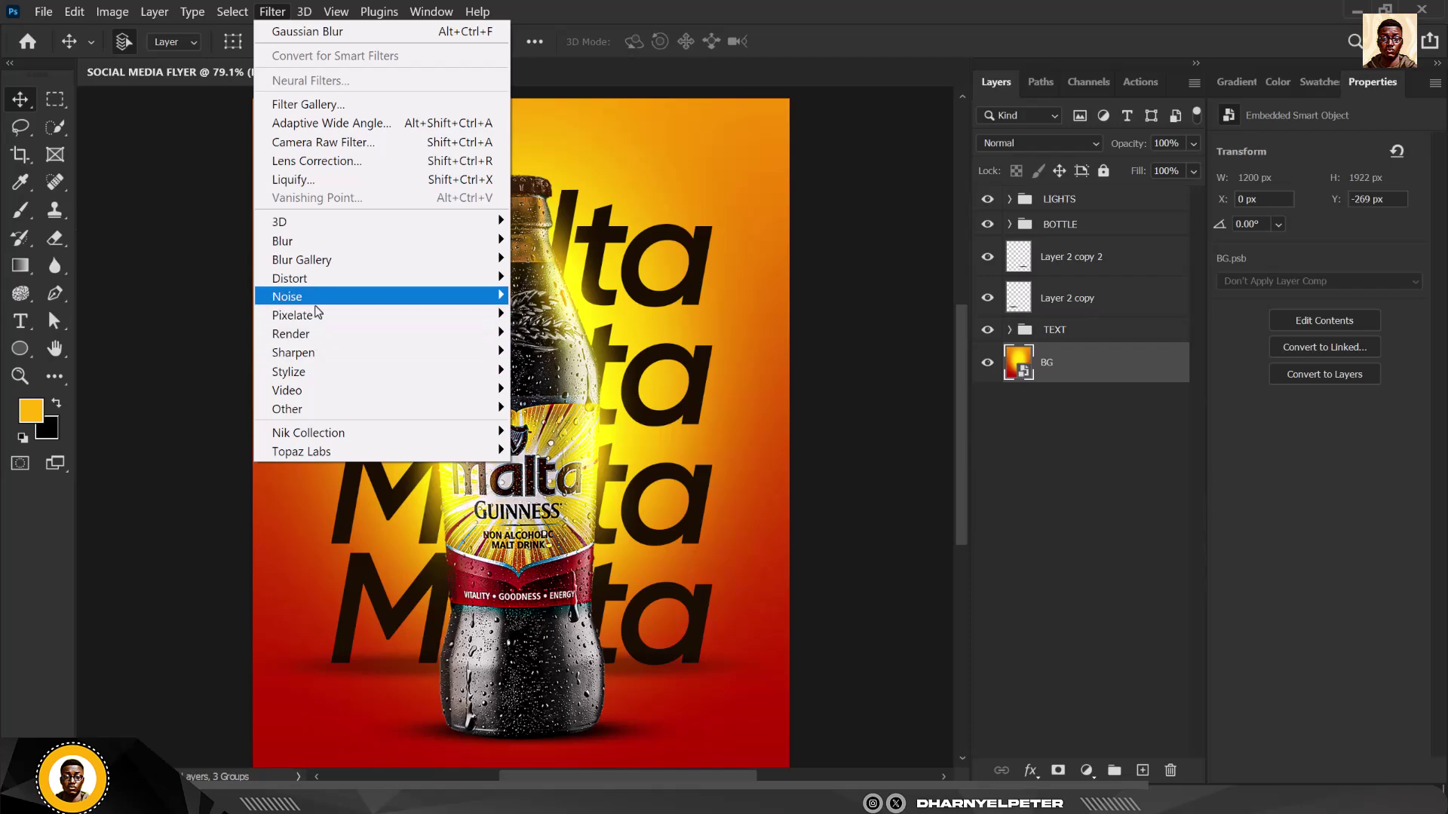
mouse_move(316, 300)
left_click(572, 296)
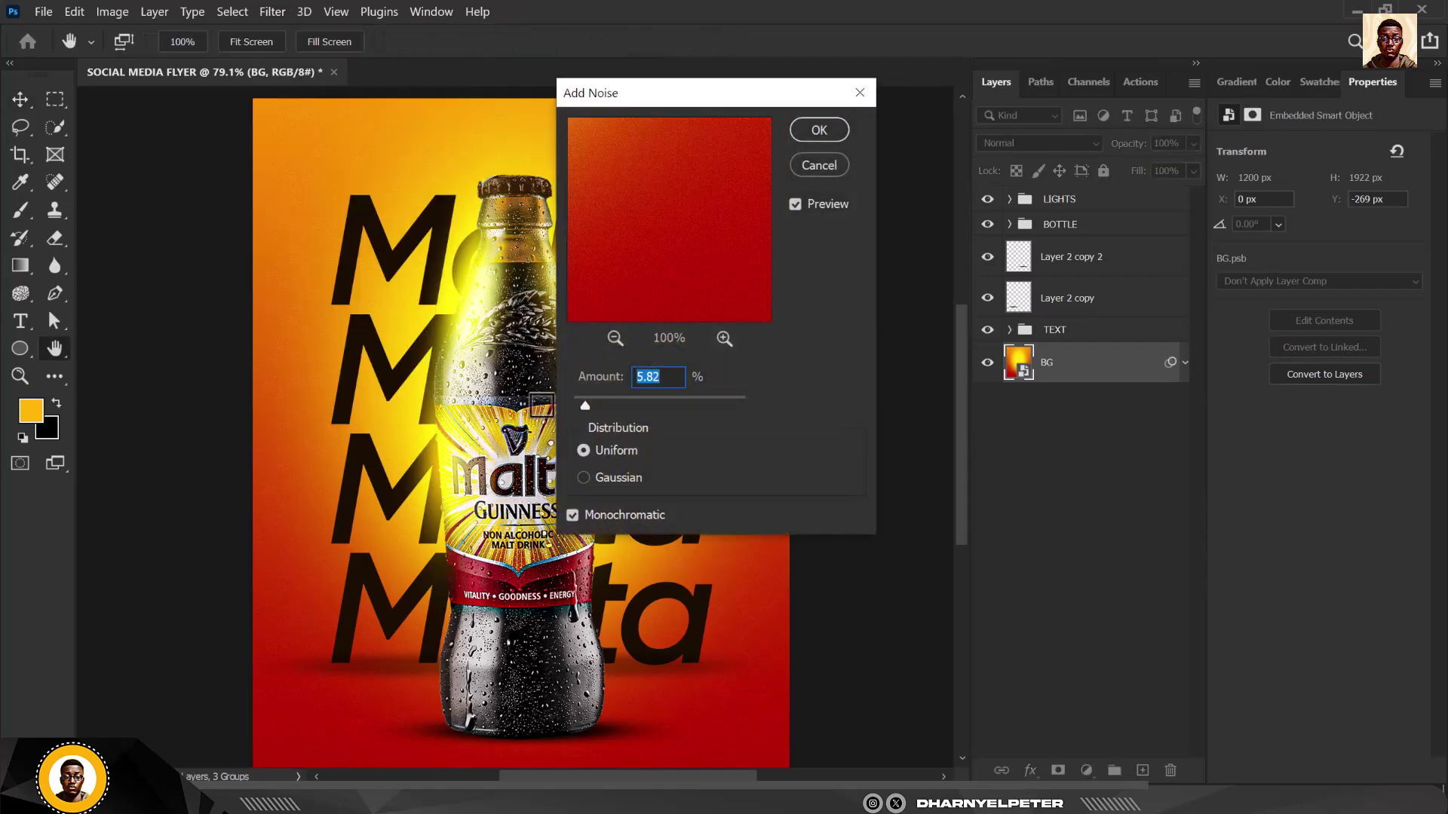
left_click_drag(700, 93, 909, 114)
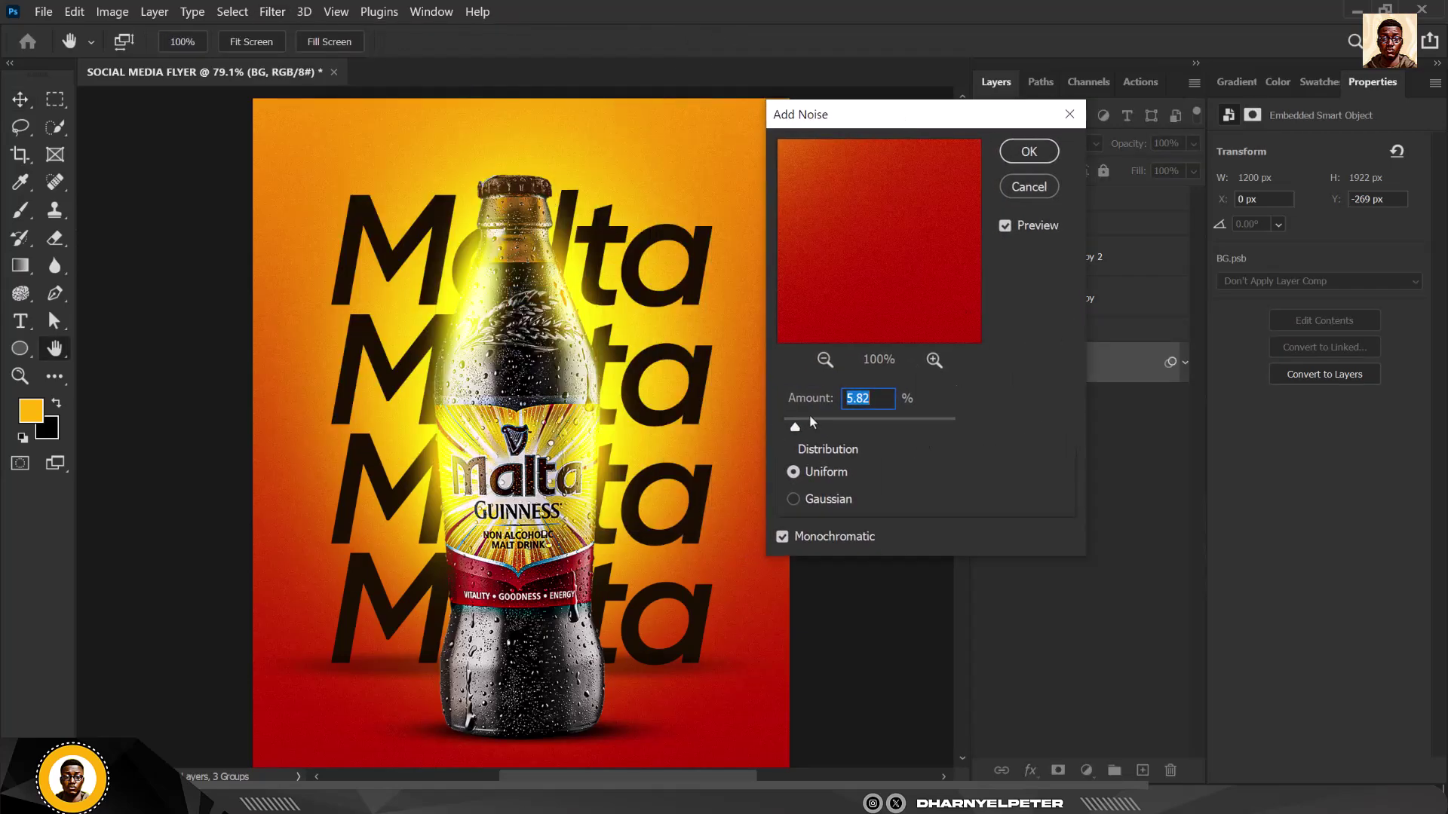
left_click_drag(801, 430, 812, 426)
left_click(977, 181)
key("Return")
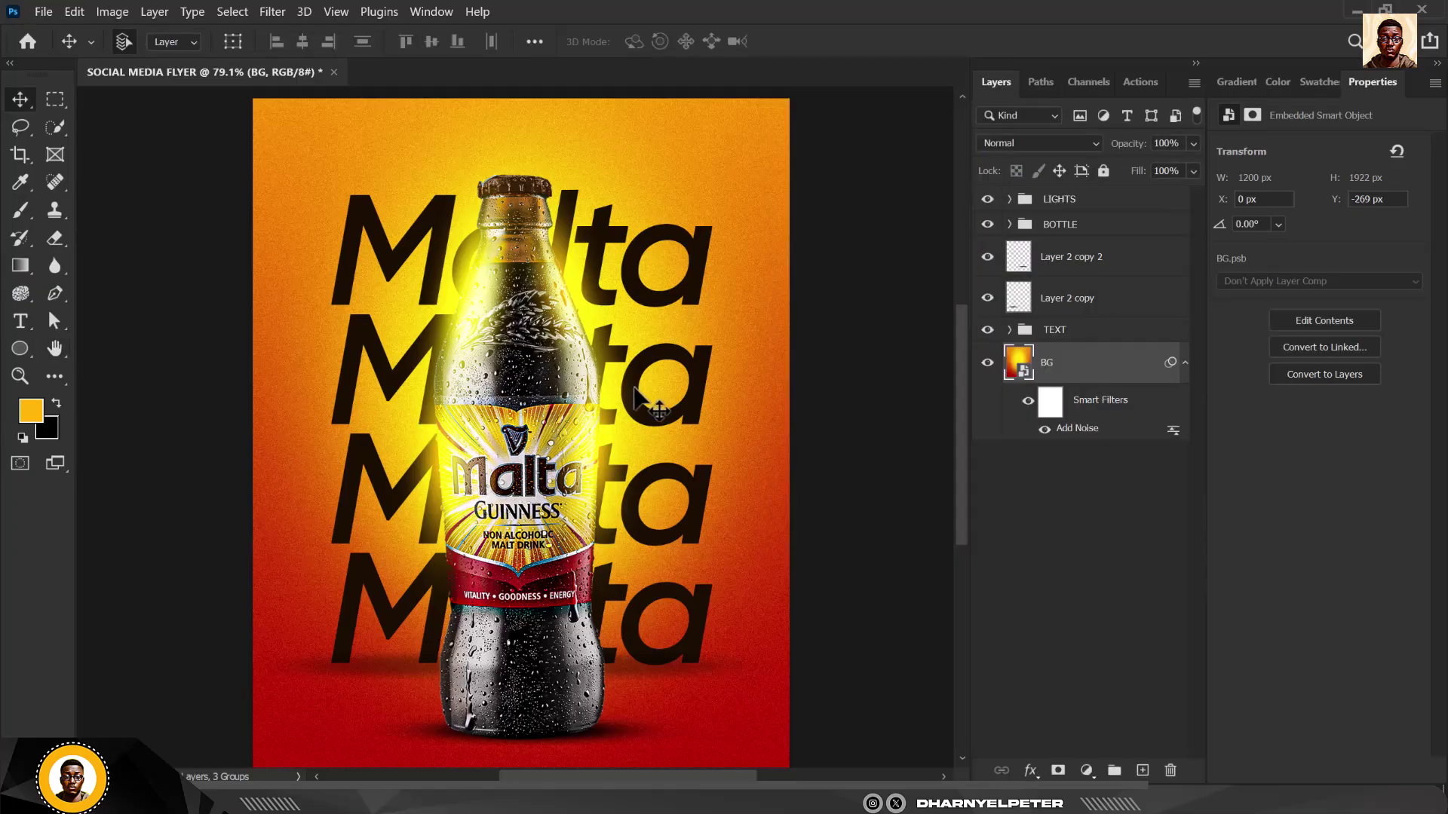
Open the BG smart object to inspect its layers and close it without saving.
double_click(1014, 370)
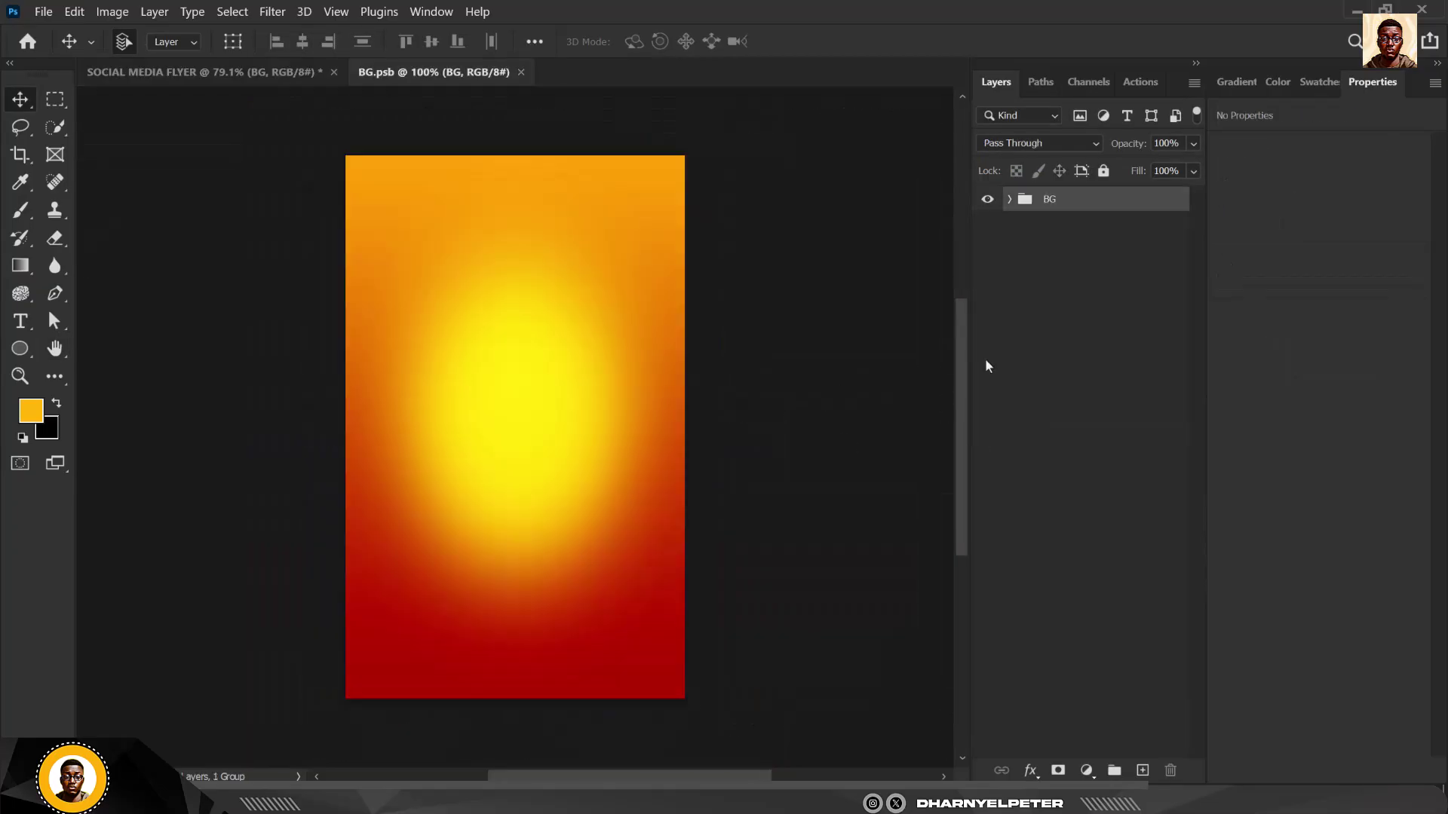
left_click(1009, 199)
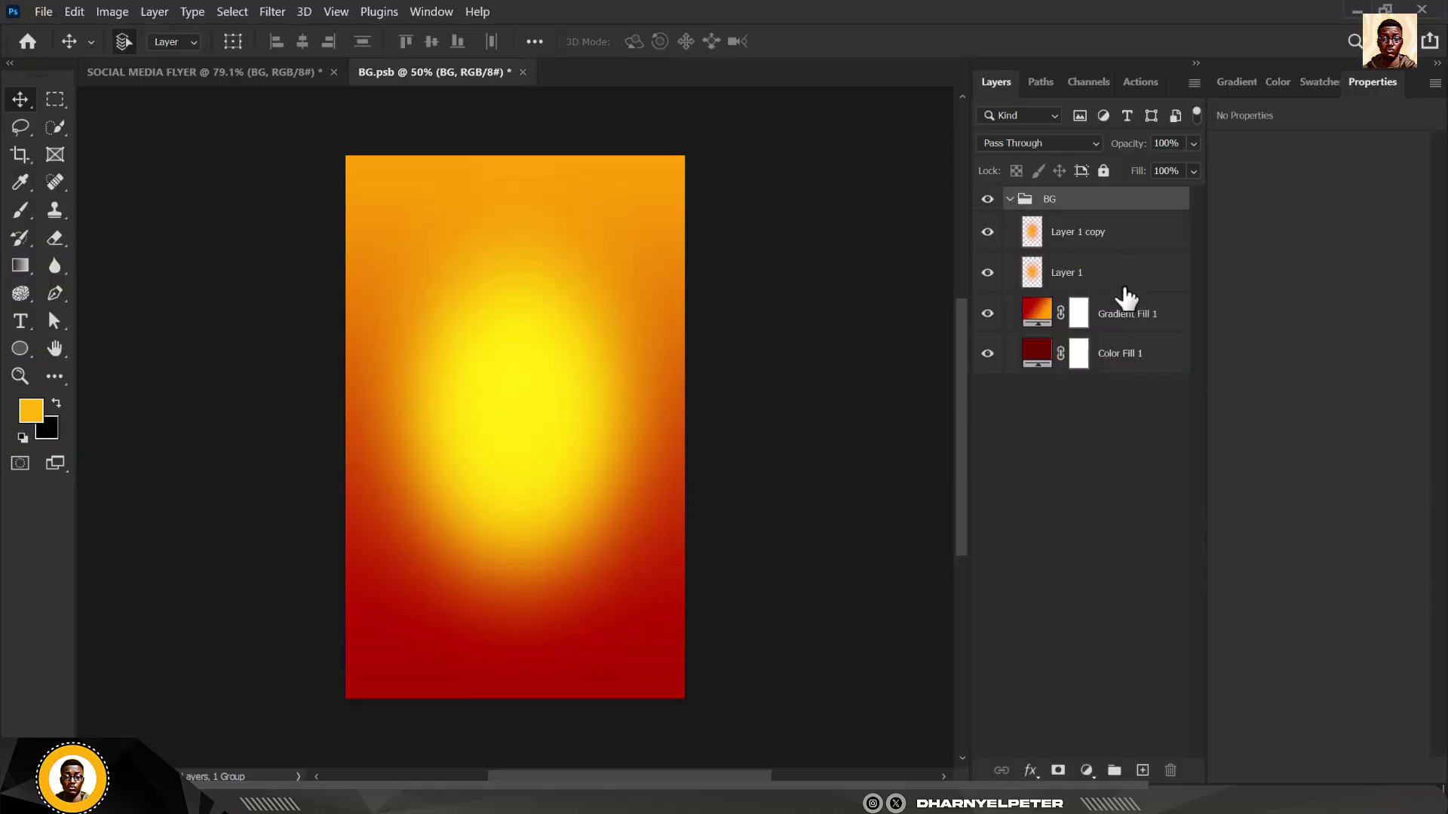
left_click(521, 73)
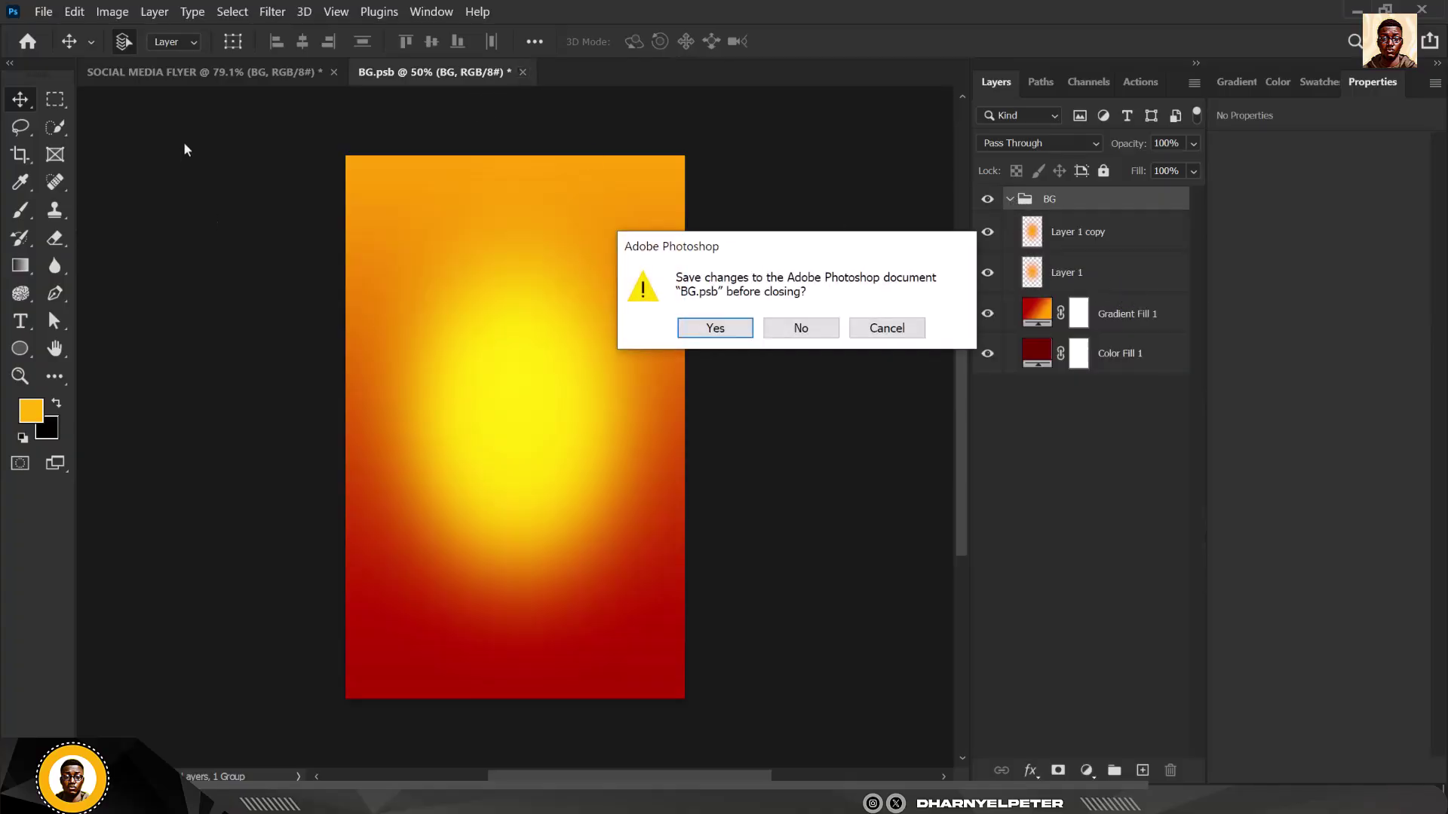
left_click(799, 328)
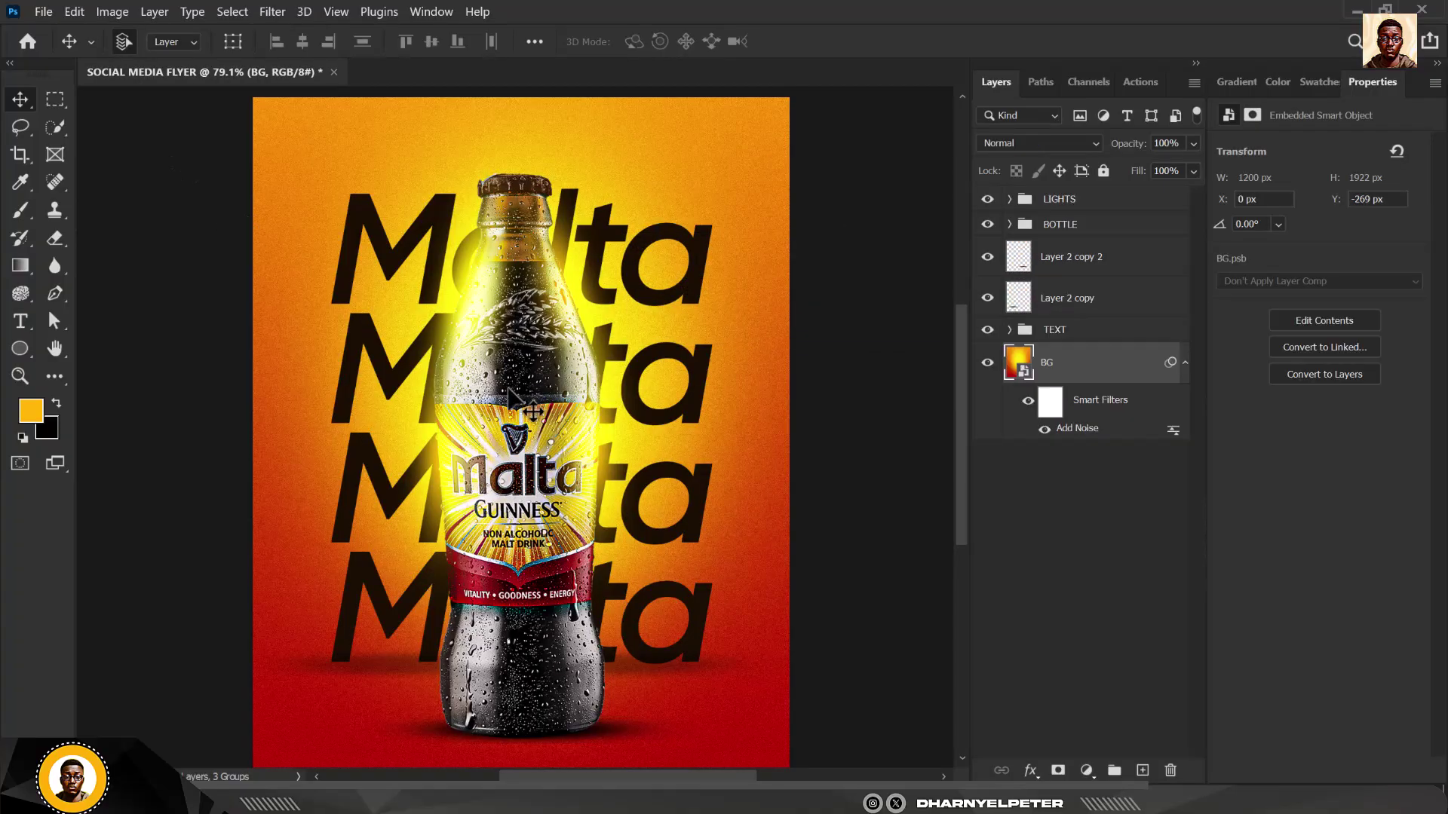
scroll(501, 383, "down", 1)
scroll(571, 432, "up", 1)
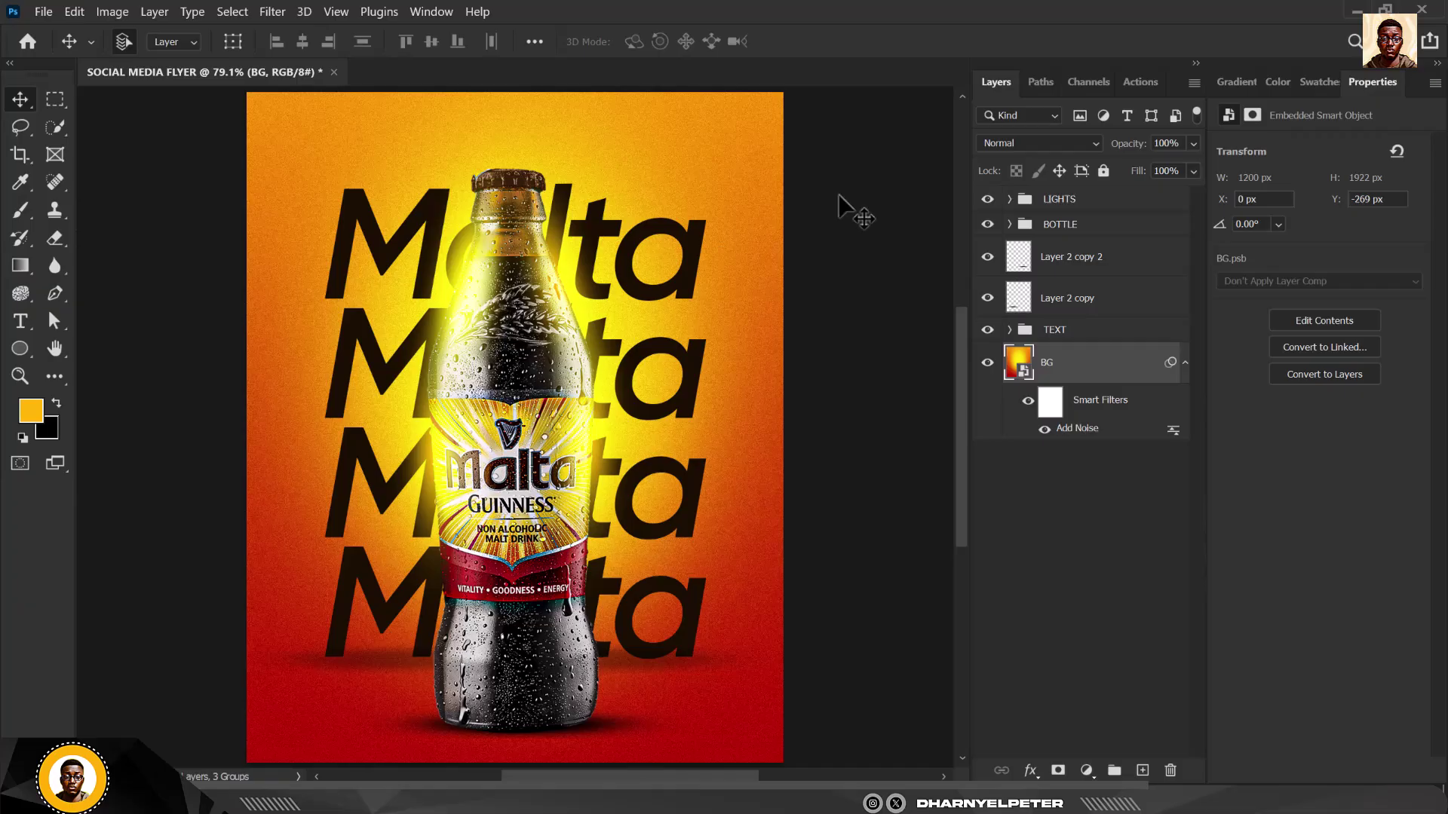
Create a new layer above the LIGHTS group and make dark red #720c0a, sampled from the bottle's label, the foreground colour.
left_click(1108, 202)
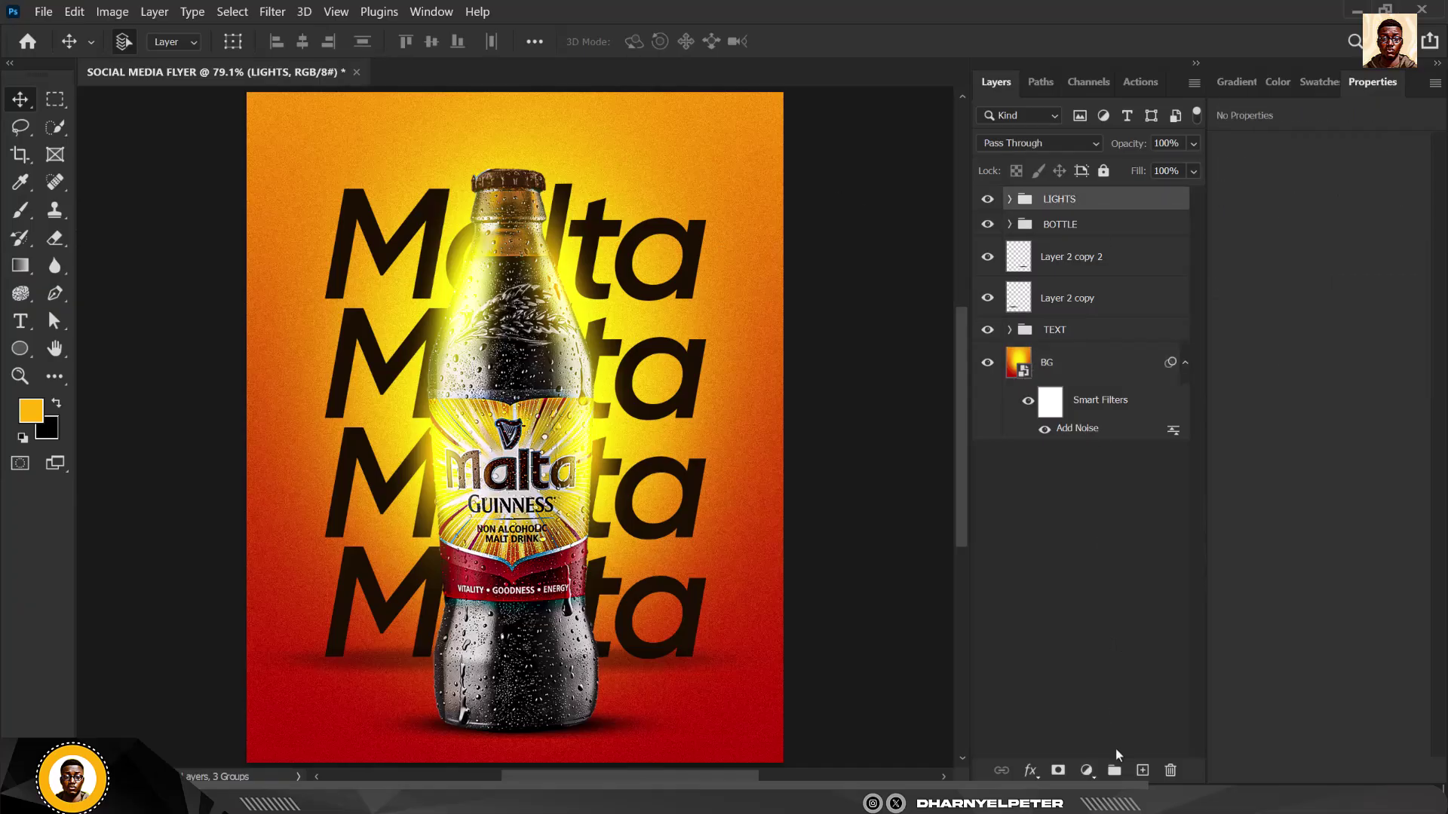
left_click(1143, 770)
scroll(324, 386, "down", 1)
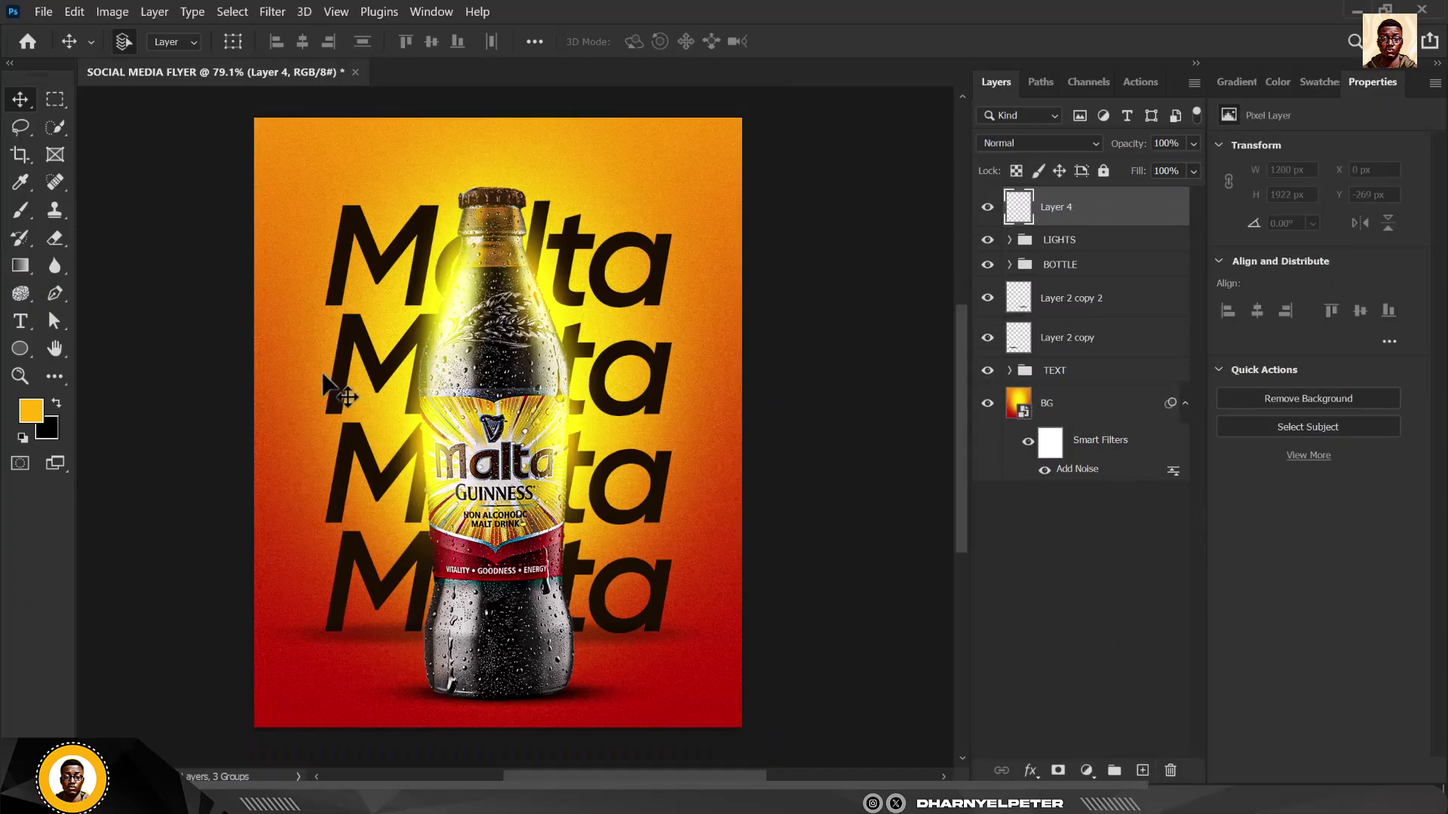
left_click(48, 435)
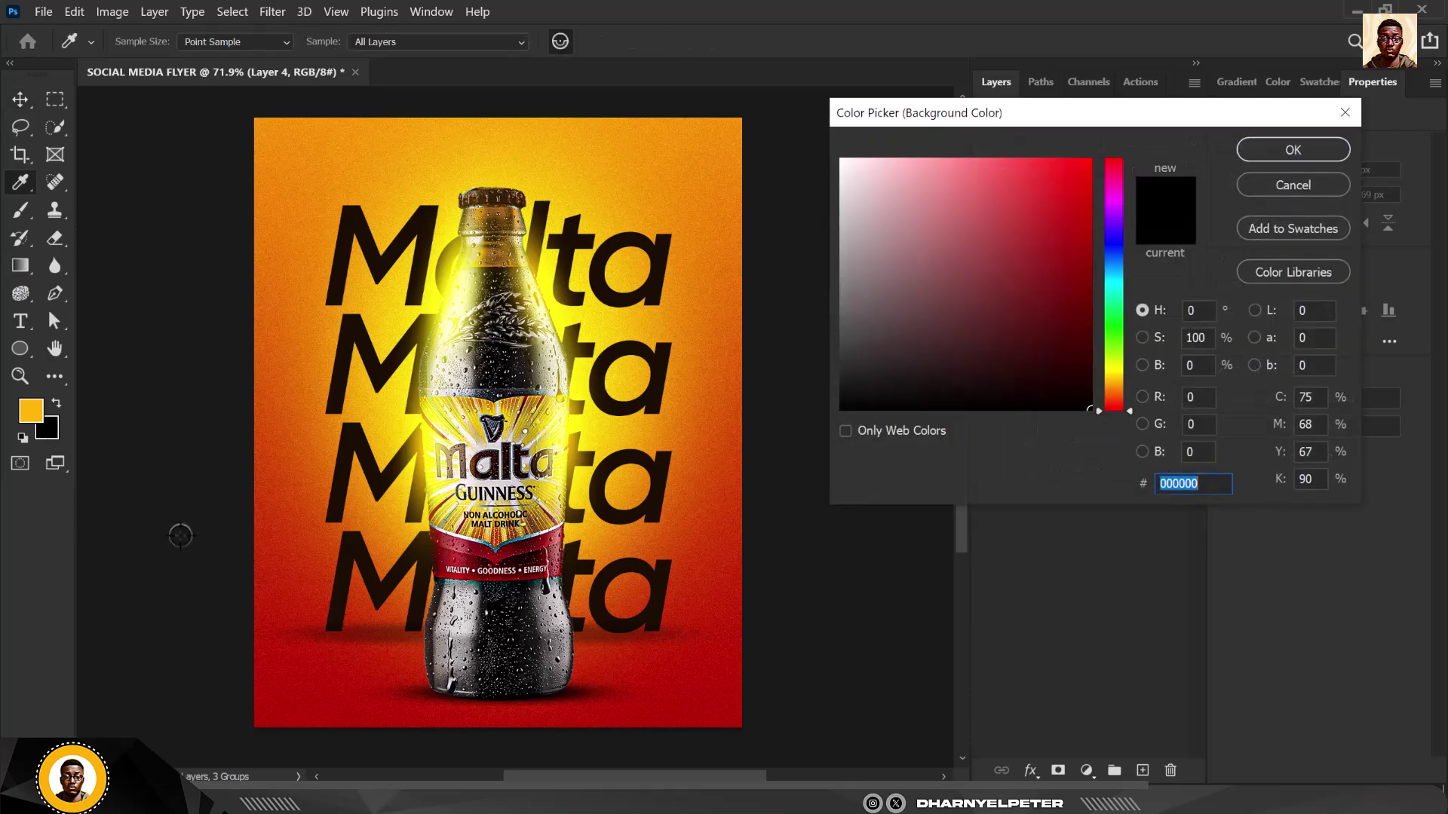
left_click(442, 562)
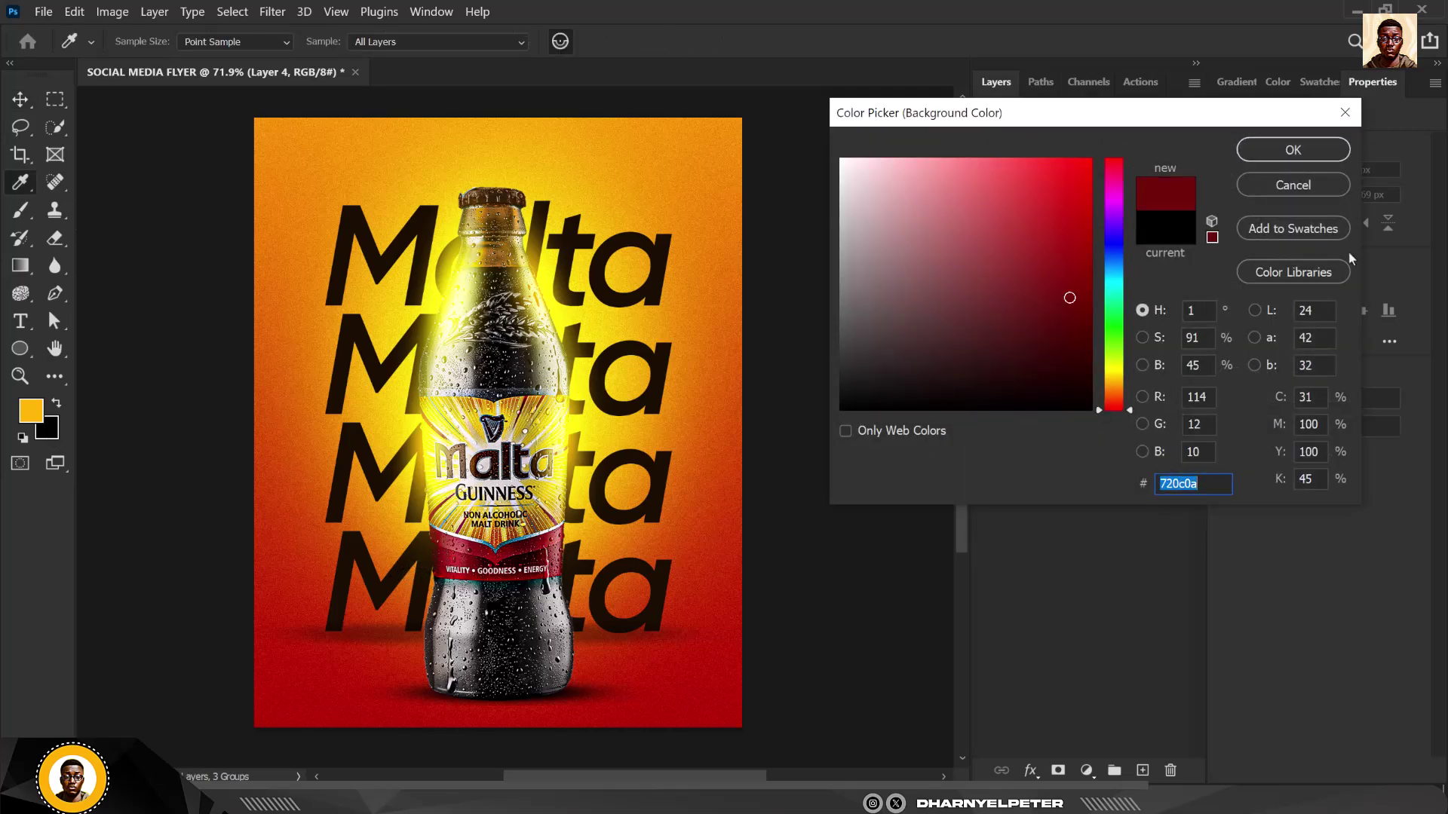
left_click(1306, 160)
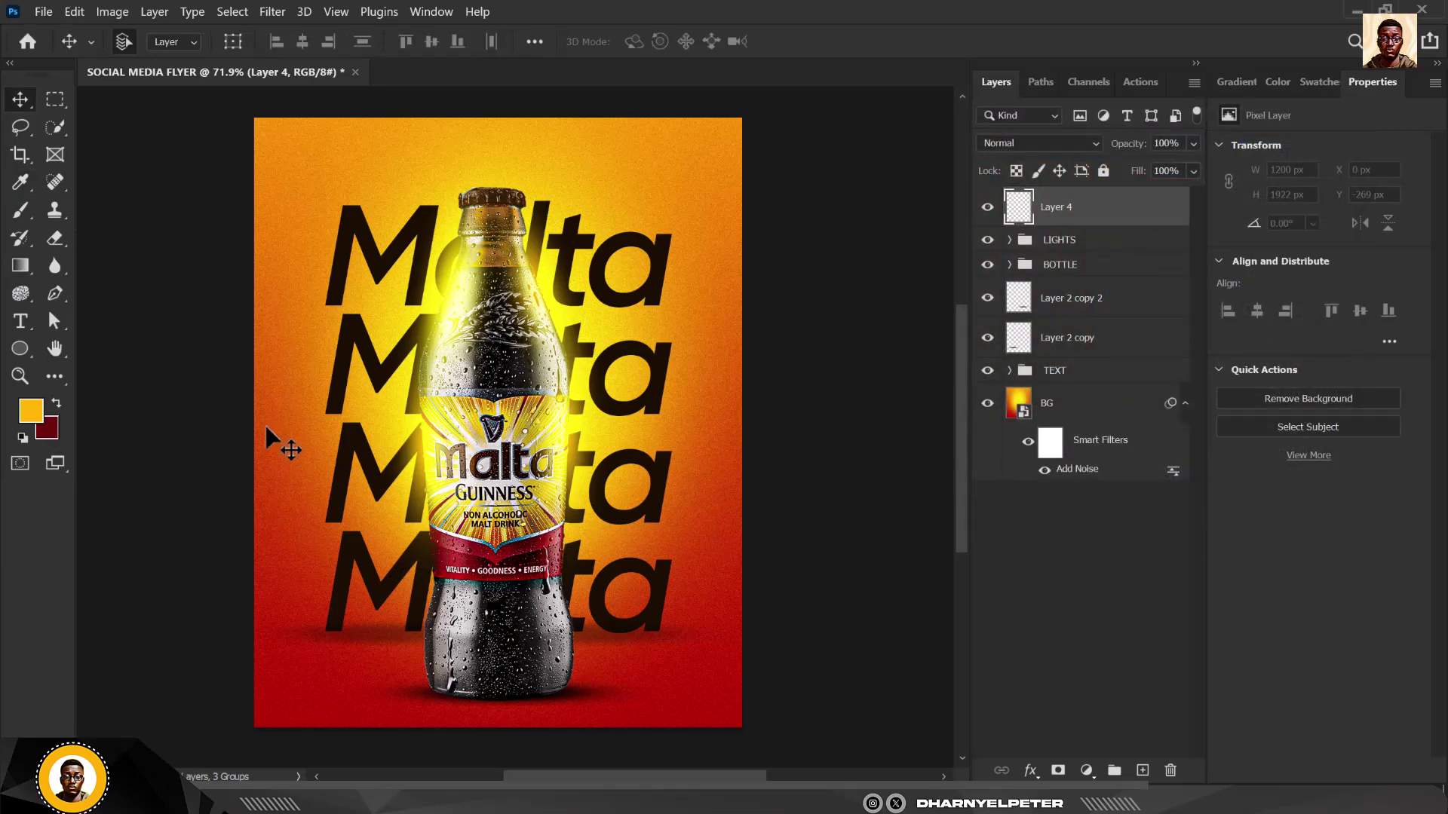
left_click(57, 405)
Paint dark red across the flyer's lower part with a soft 500 px brush, covering the bottle's base.
left_click(20, 211)
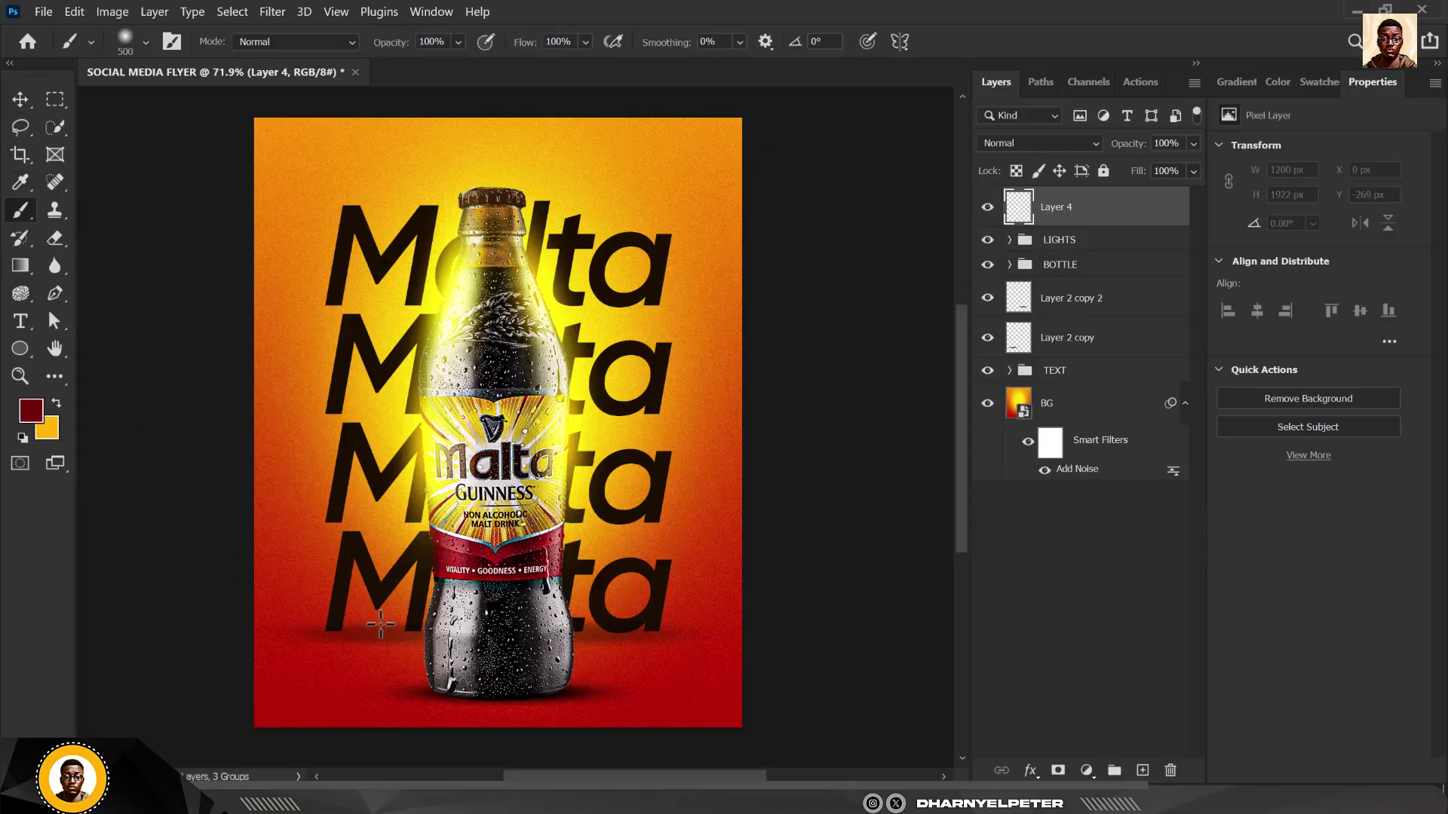
left_click_drag(259, 679, 744, 687)
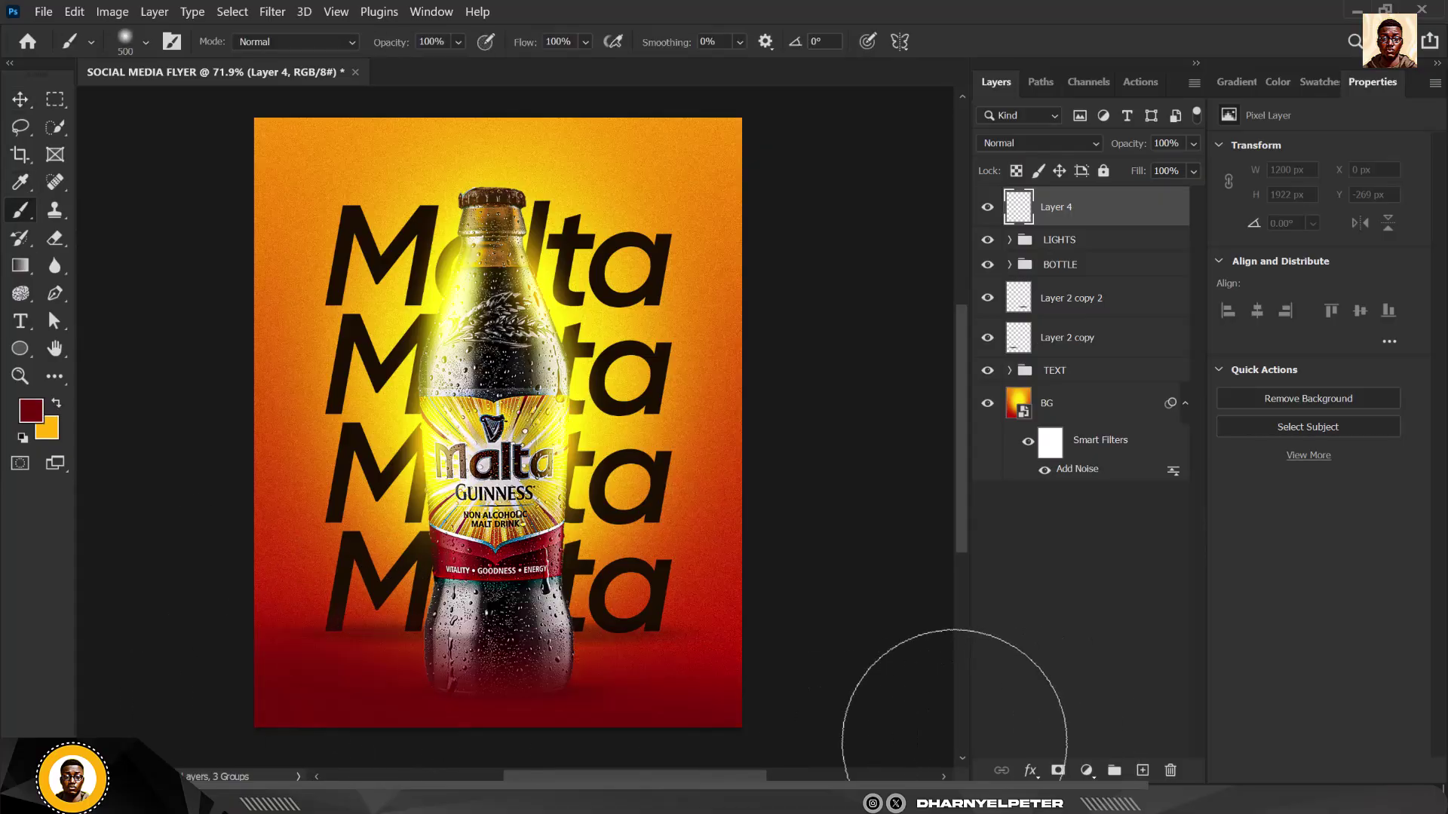
mouse_move(152, 630)
left_mouse_down()
mouse_move(492, 717)
mouse_move(960, 663)
left_mouse_up()
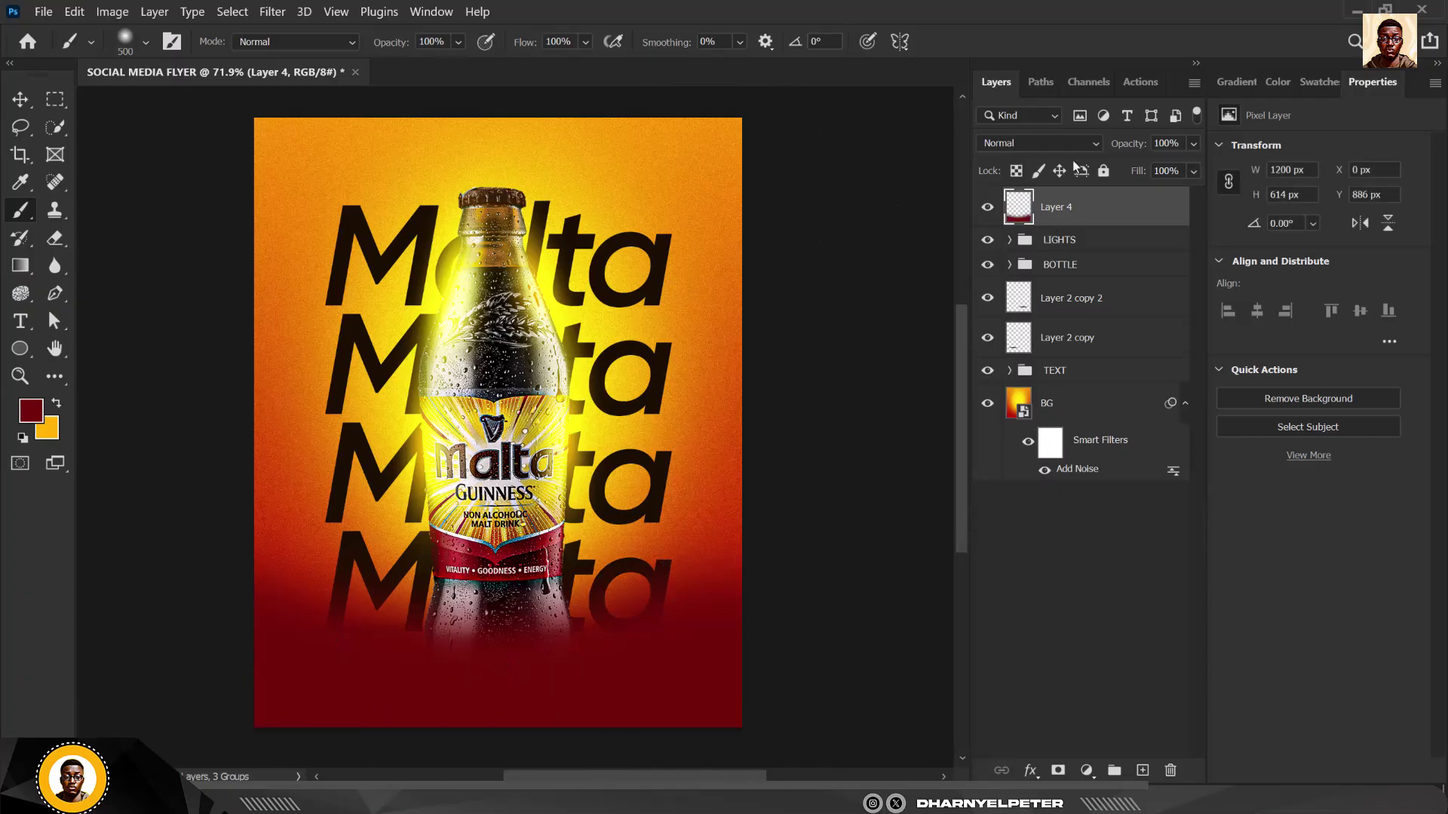
Set Layer 4's blend mode to Multiply and its opacity to 75%.
left_click(1045, 145)
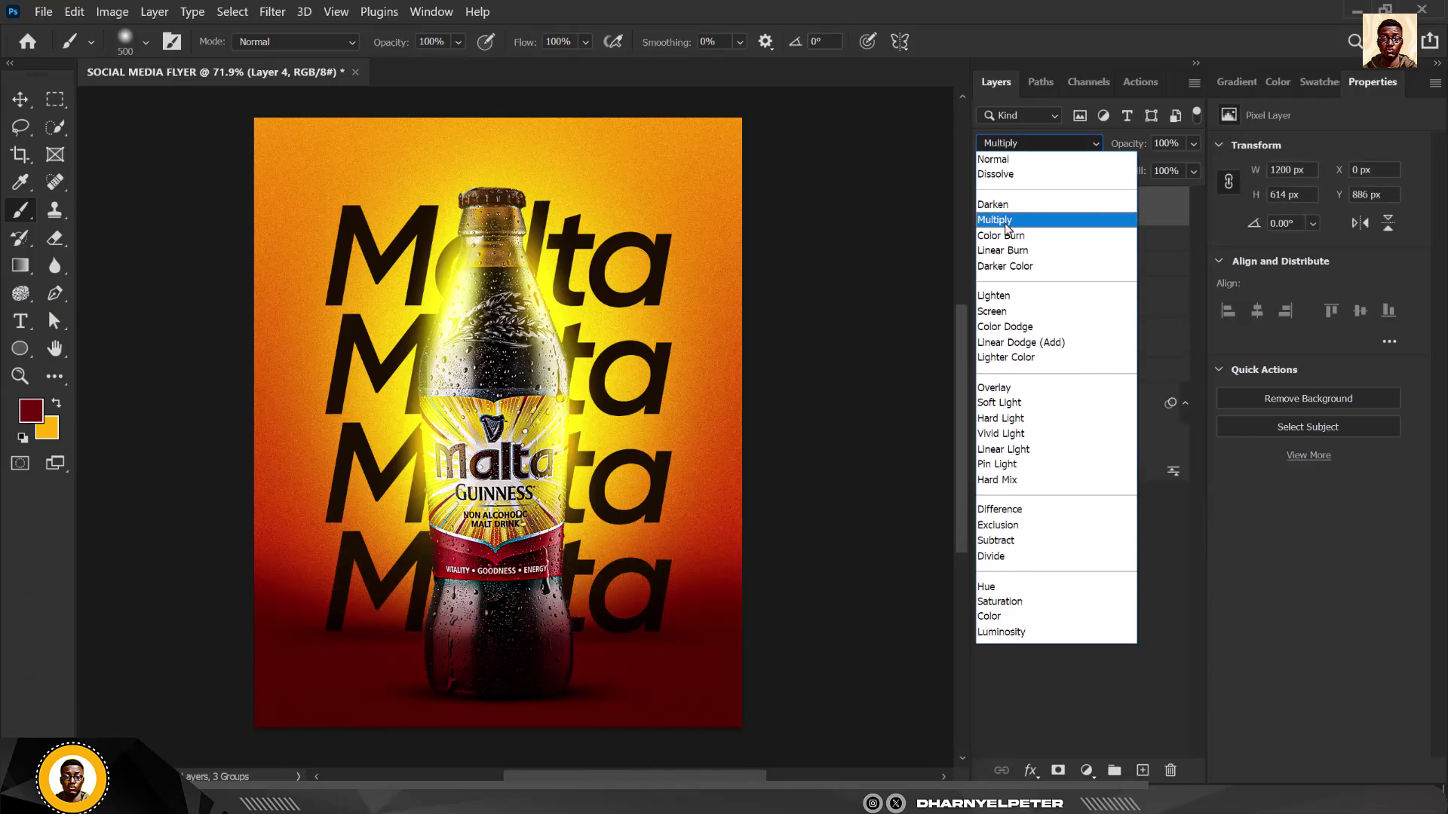
left_click(1006, 223)
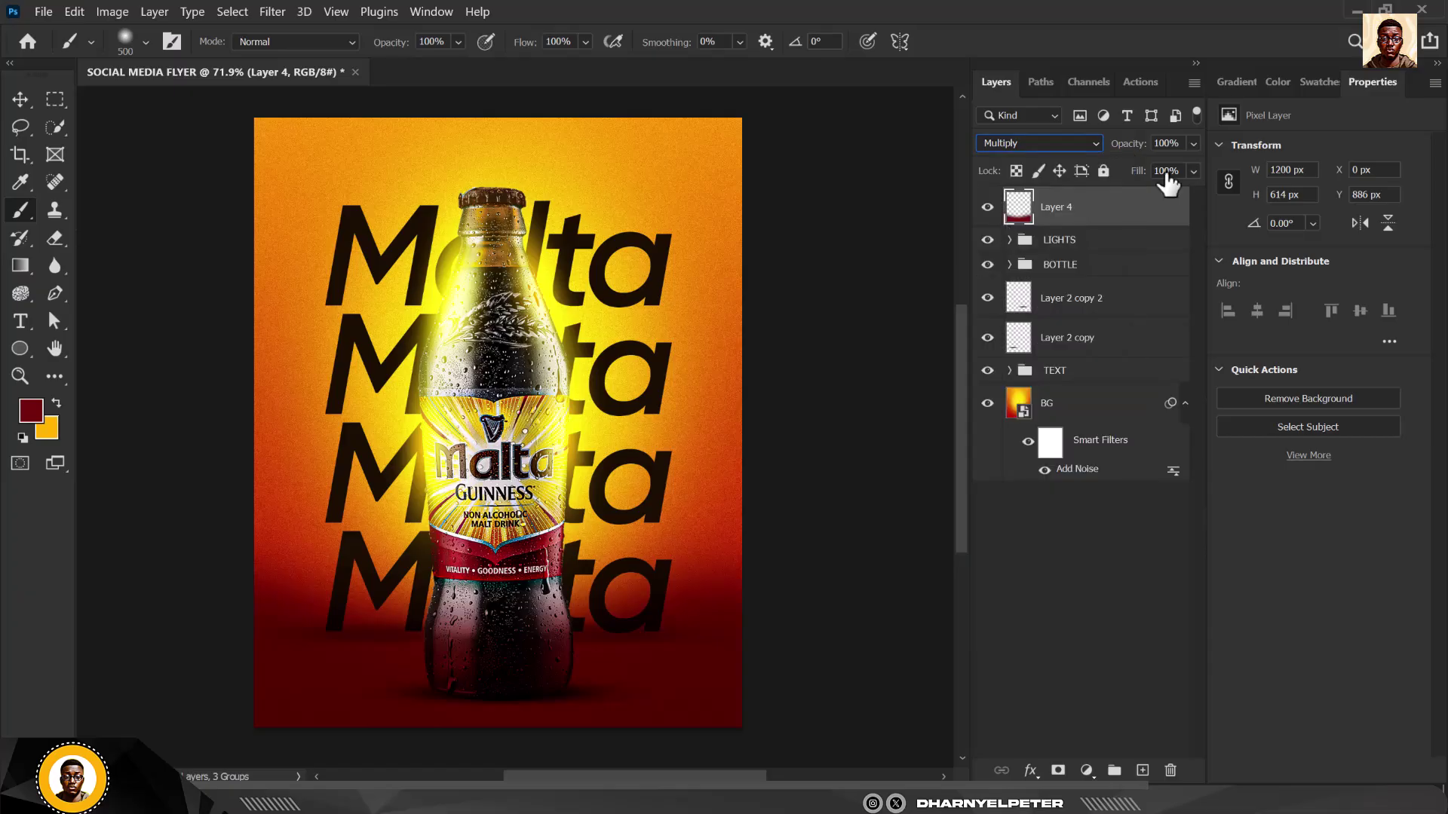
left_click_drag(1193, 144, 1168, 181)
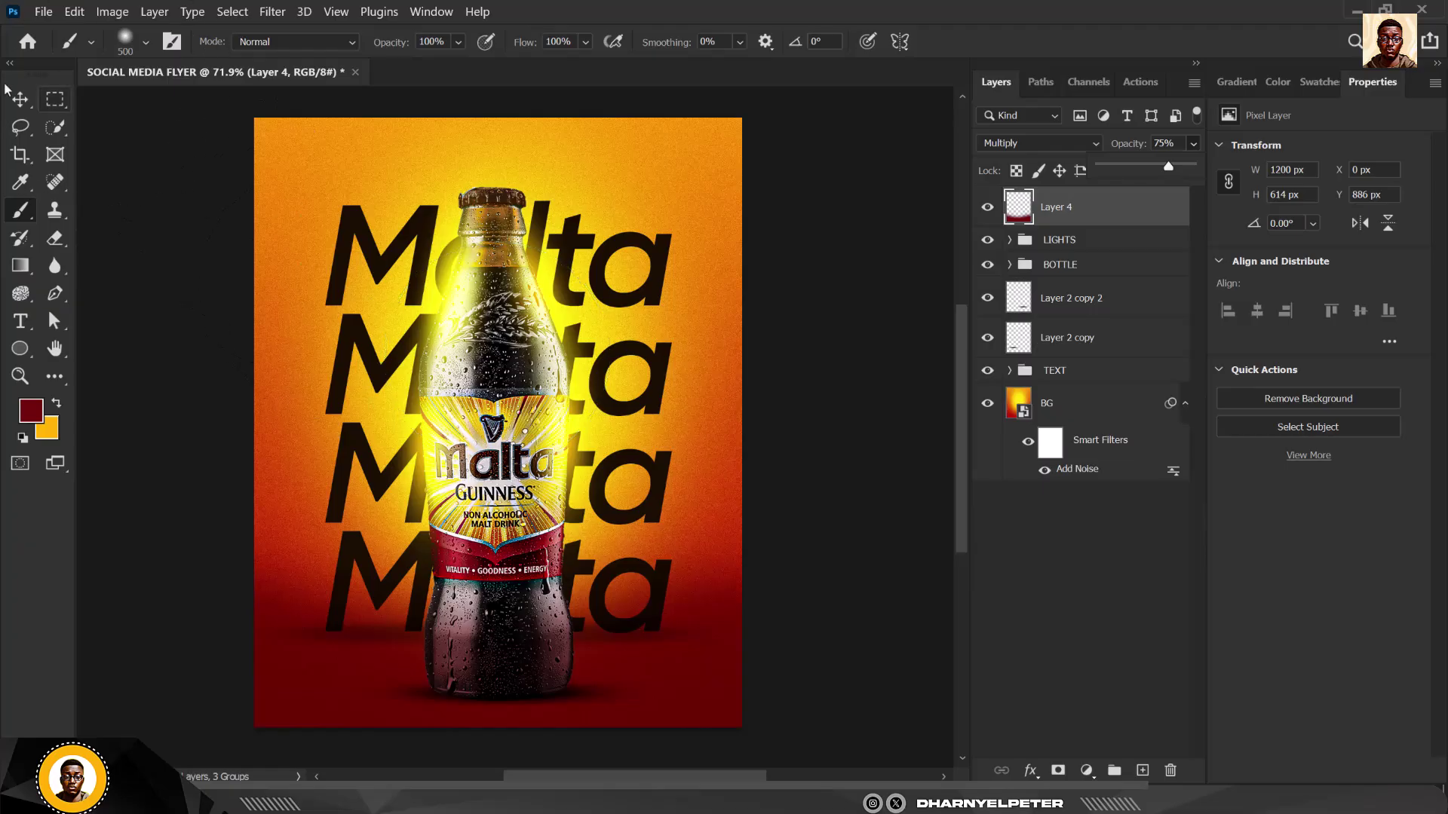
key("v")
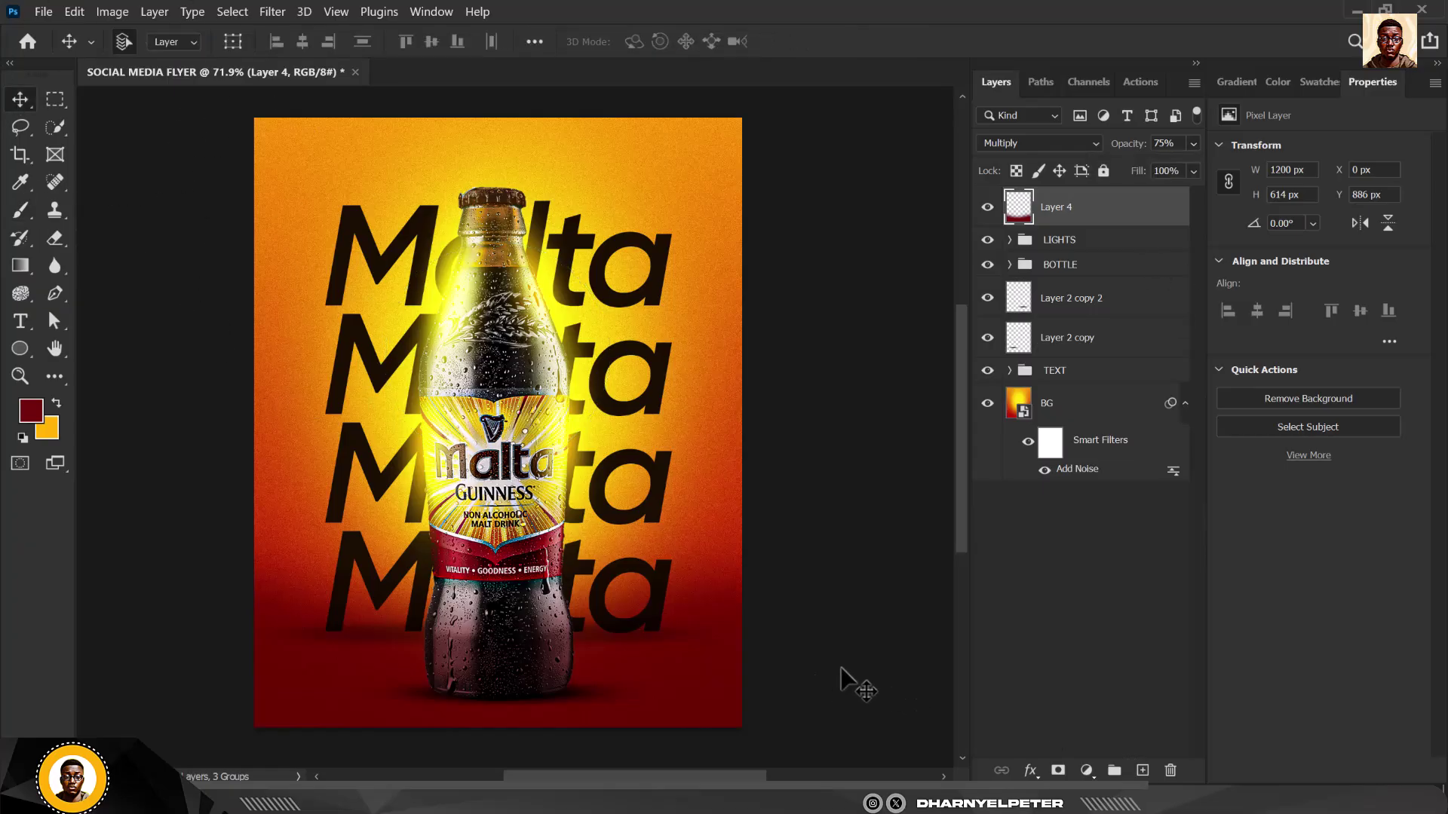
Add the text "TOP OF THE WORLD GREATNESS" in 8 pt Gilroy-SemiBoldItalic near the flyer's bottom edge and colour it white.
left_click(1144, 772)
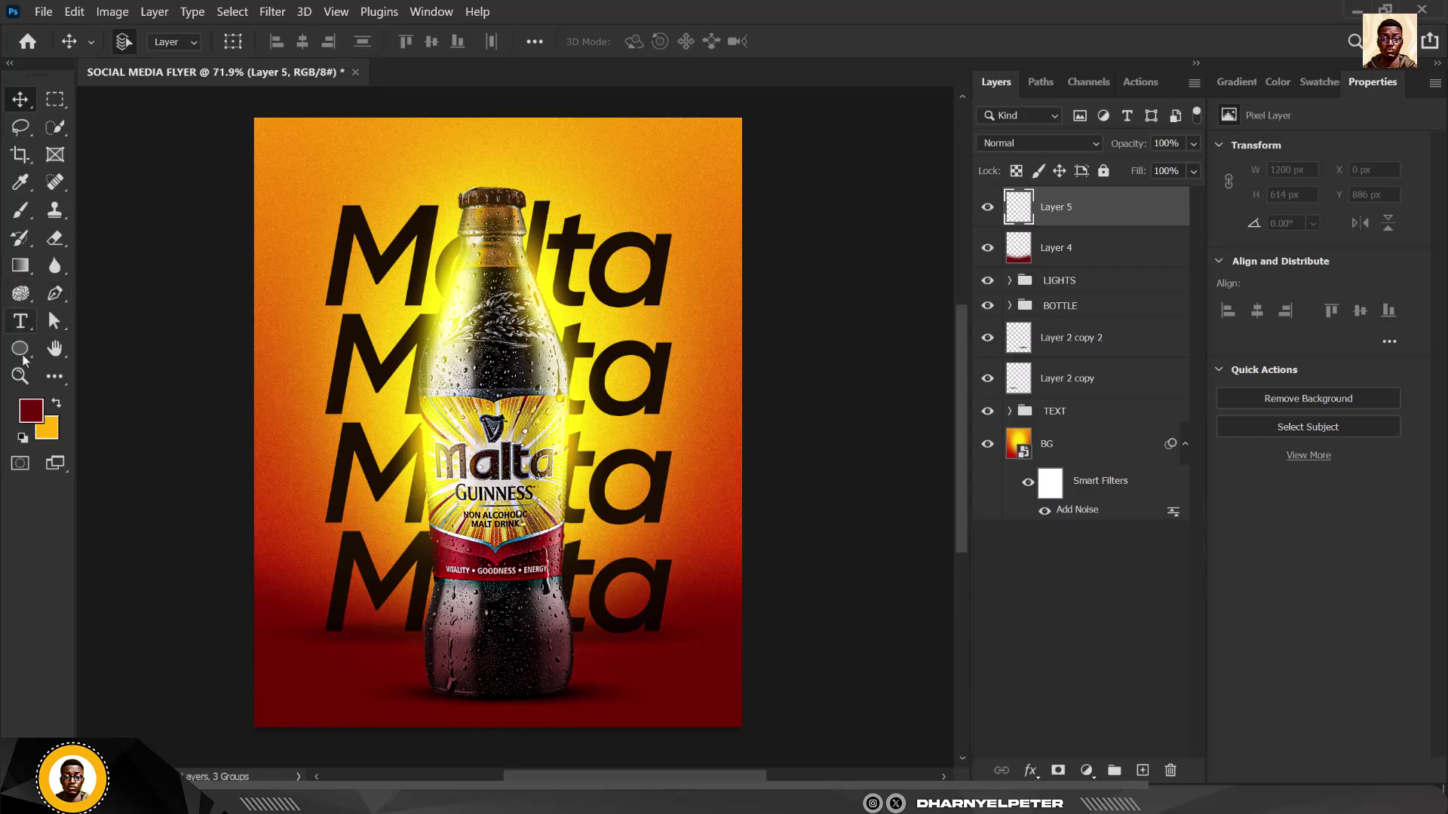
left_click(21, 322)
left_click(330, 726)
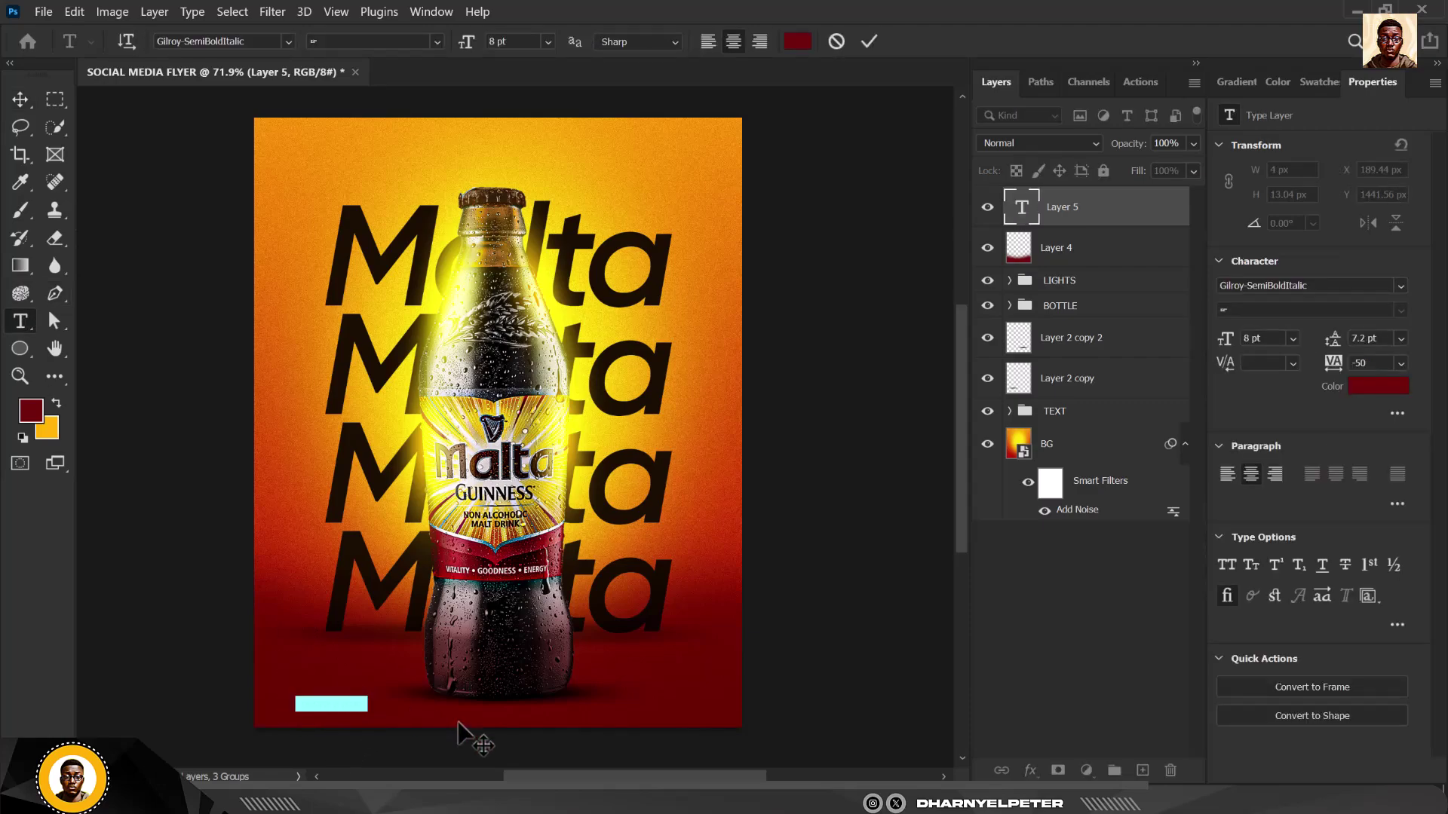
key("BackSpace")
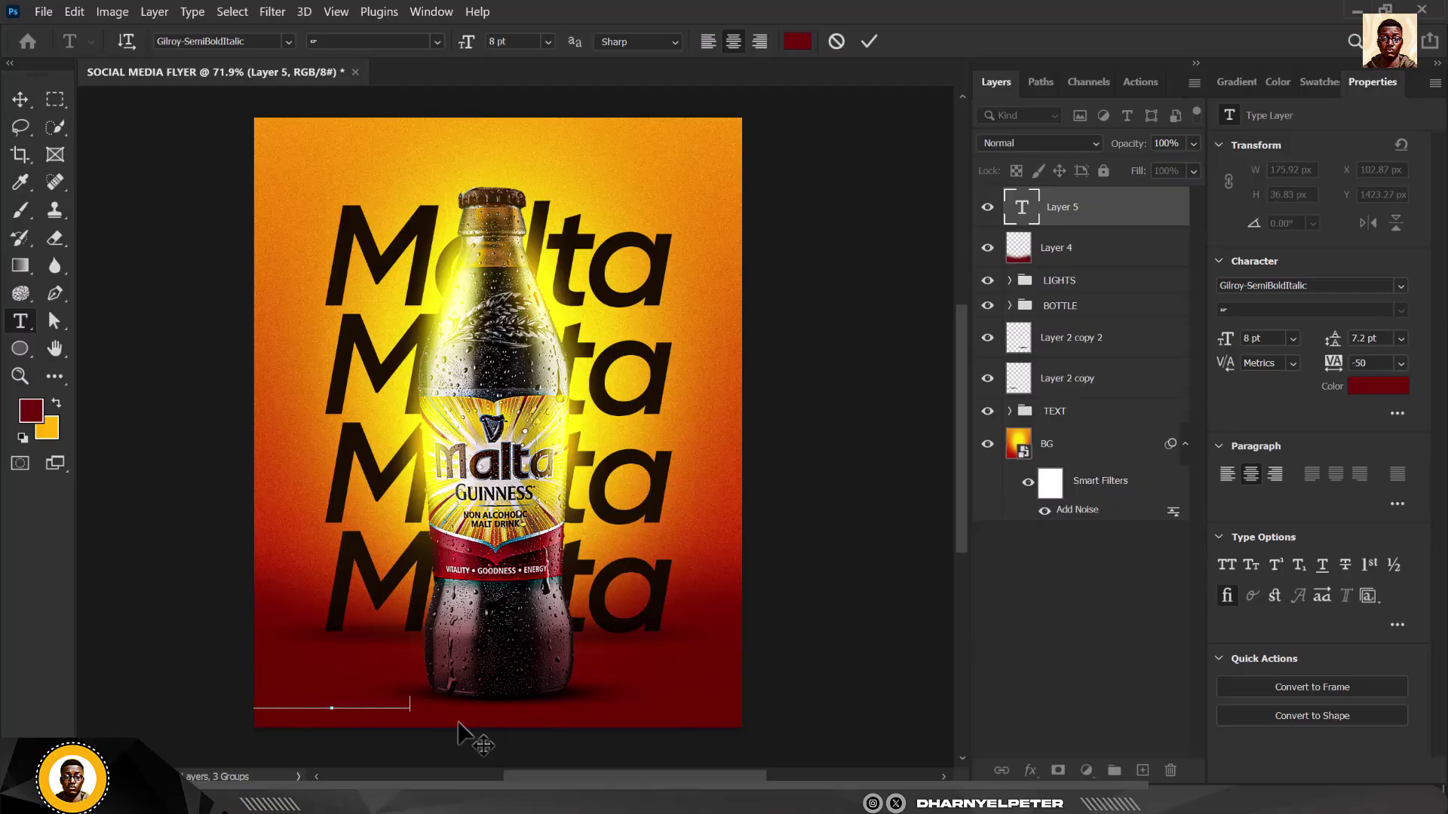
left_click(18, 95)
left_click(1377, 386)
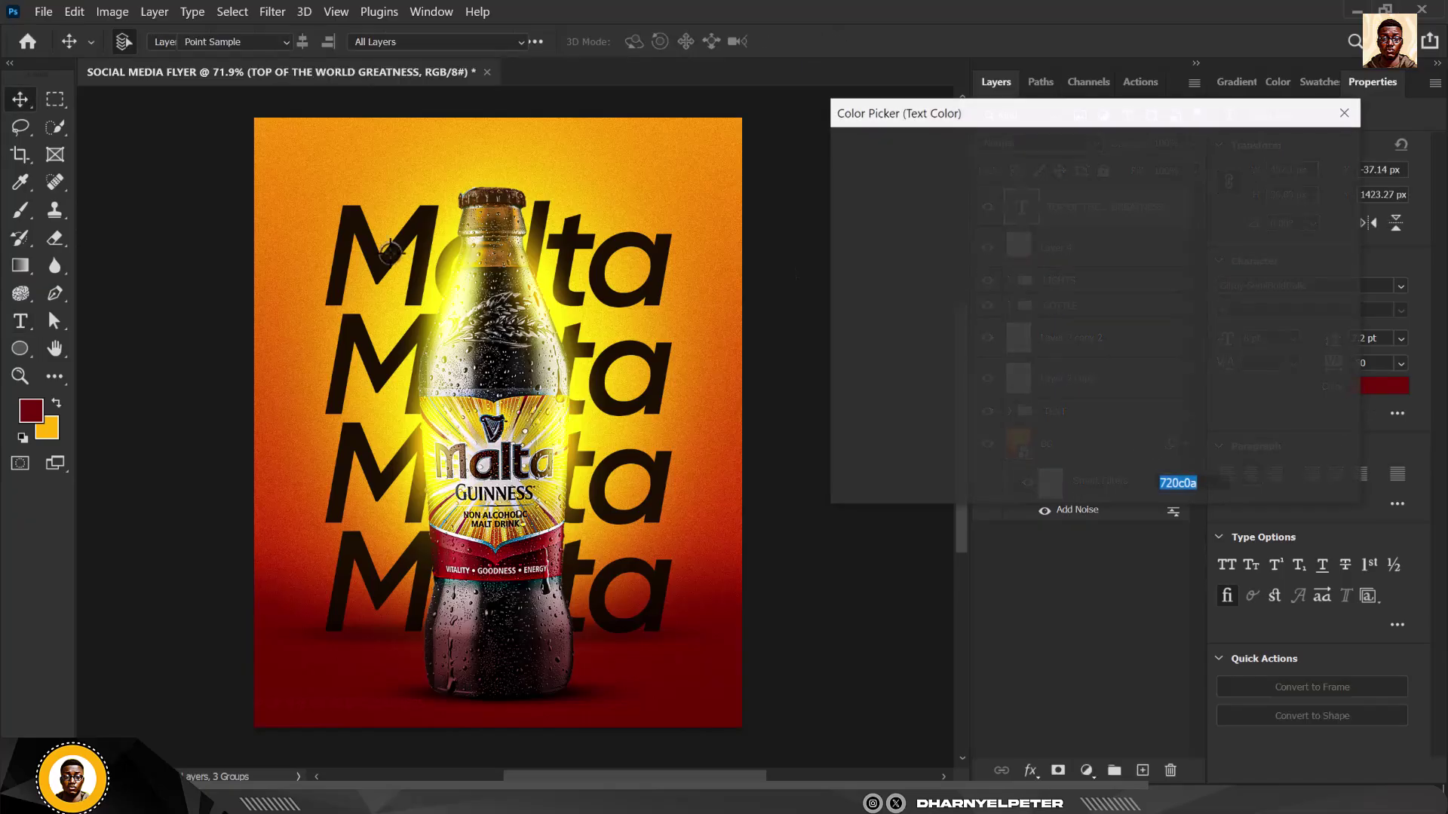
left_click(842, 160)
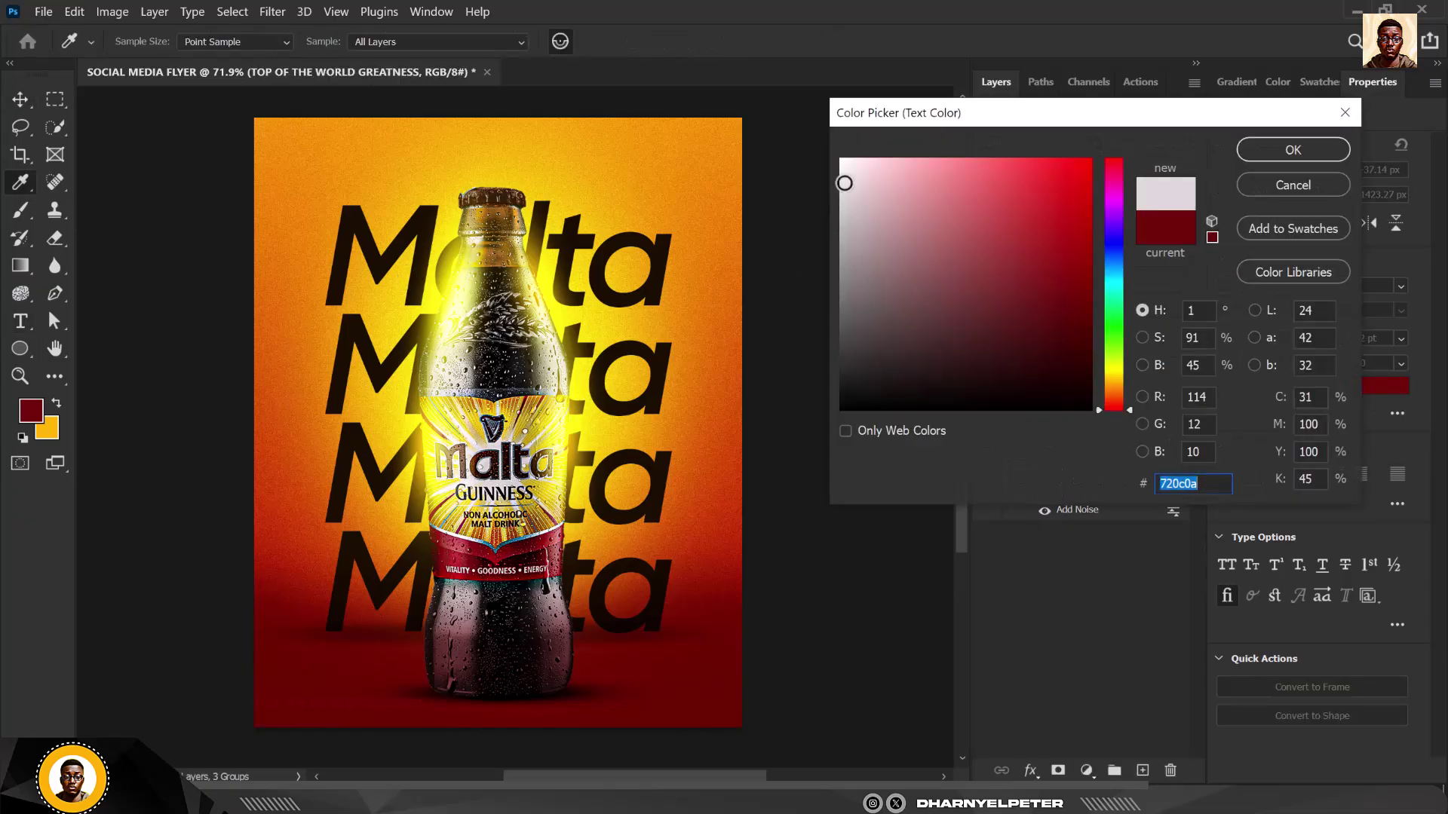
left_click(1293, 150)
Scale the tagline down to about 363 px wide and move it directly beneath the bottle.
key("ctrl+t")
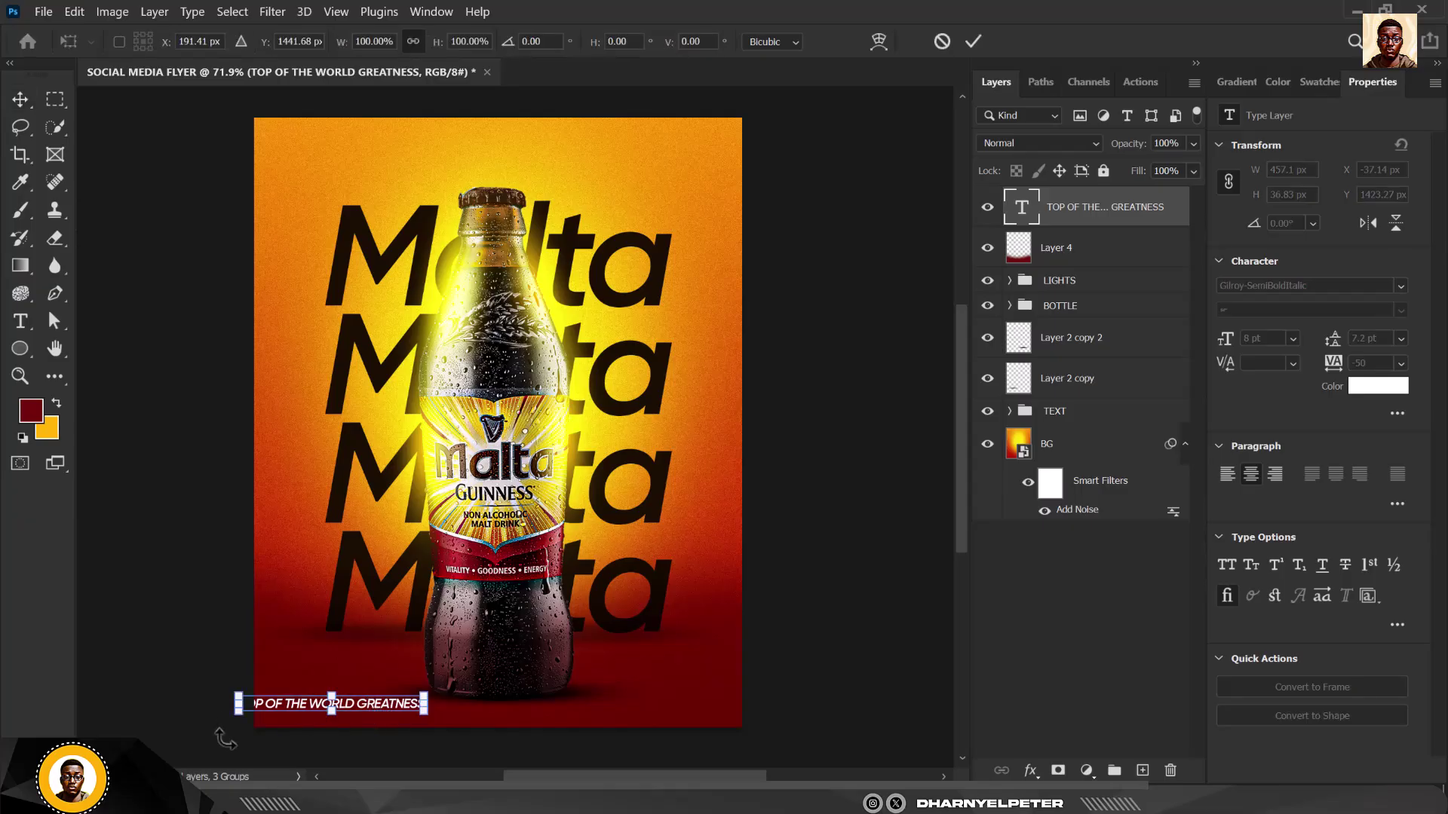
left_click_drag(238, 715, 484, 713)
key("Return")
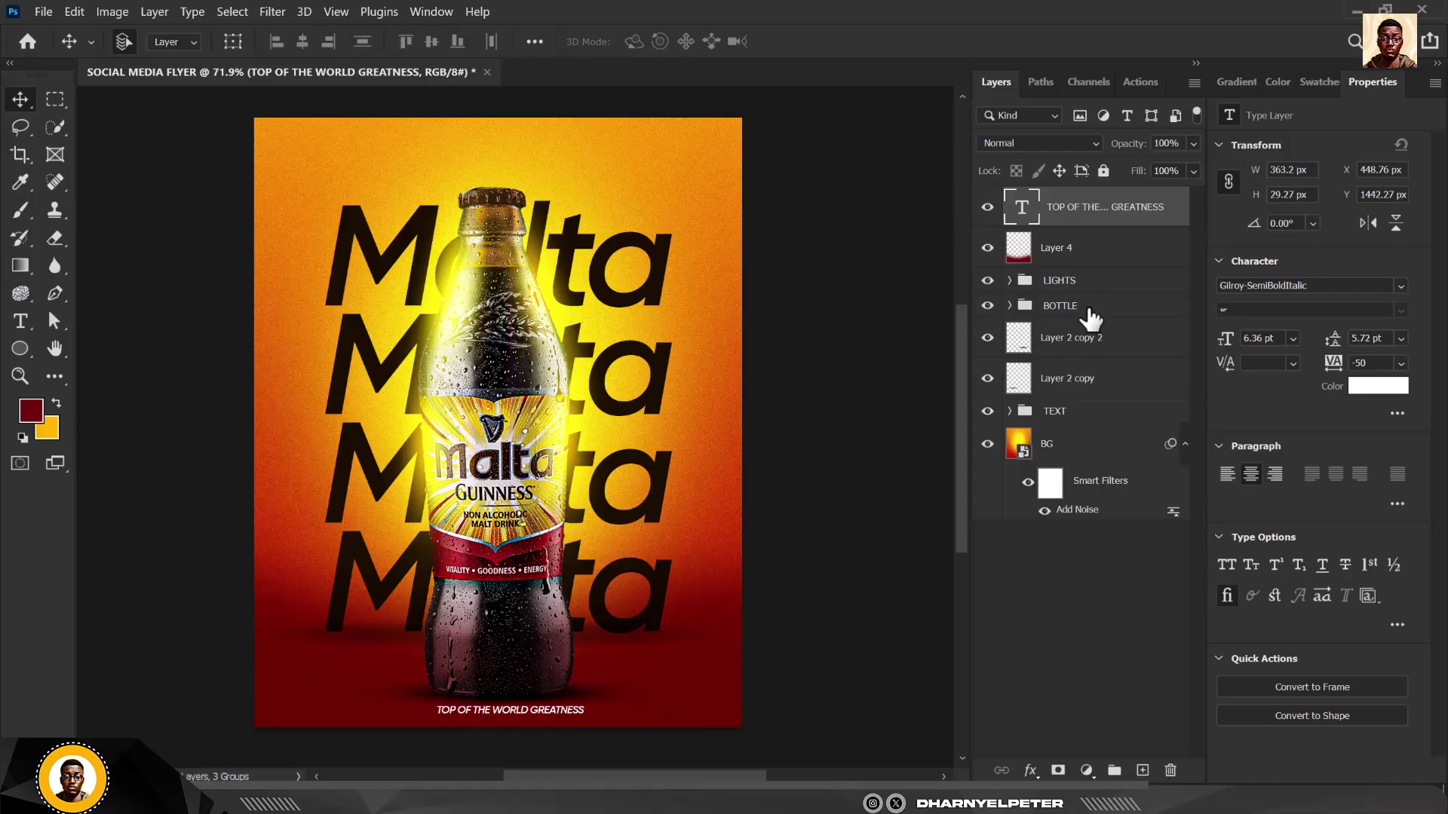
Move the BOTTLE group slightly up on the flyer to leave more space above the tagline.
left_click(1089, 316)
key("shift+Up")
key("shift+Up")
key("shift+Up")
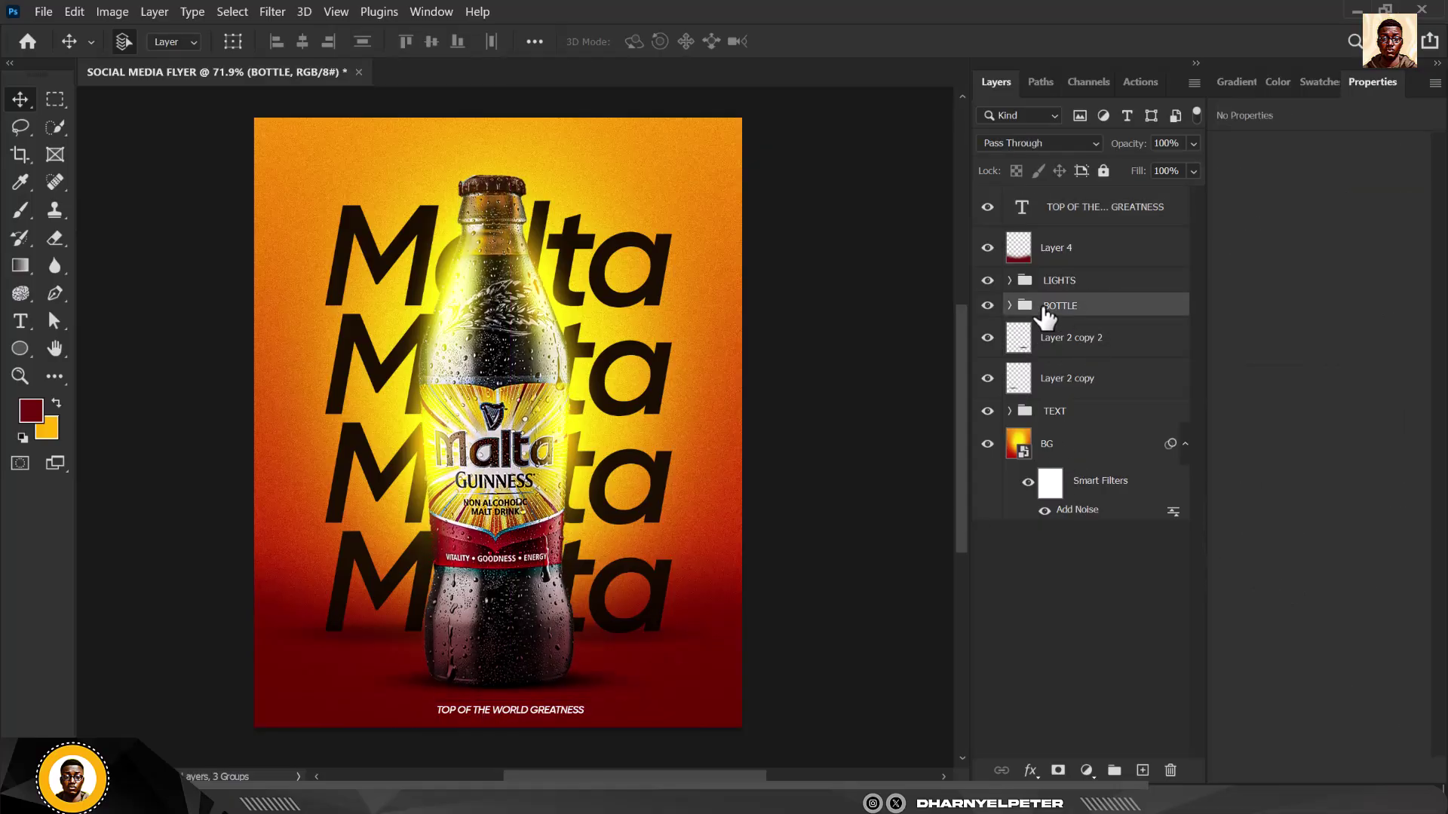
Move the tagline text up 20 px beneath the bottle and set its tracking to 200.
left_click(555, 714)
key("shift+Up")
key("shift+Up")
key("shift+Up")
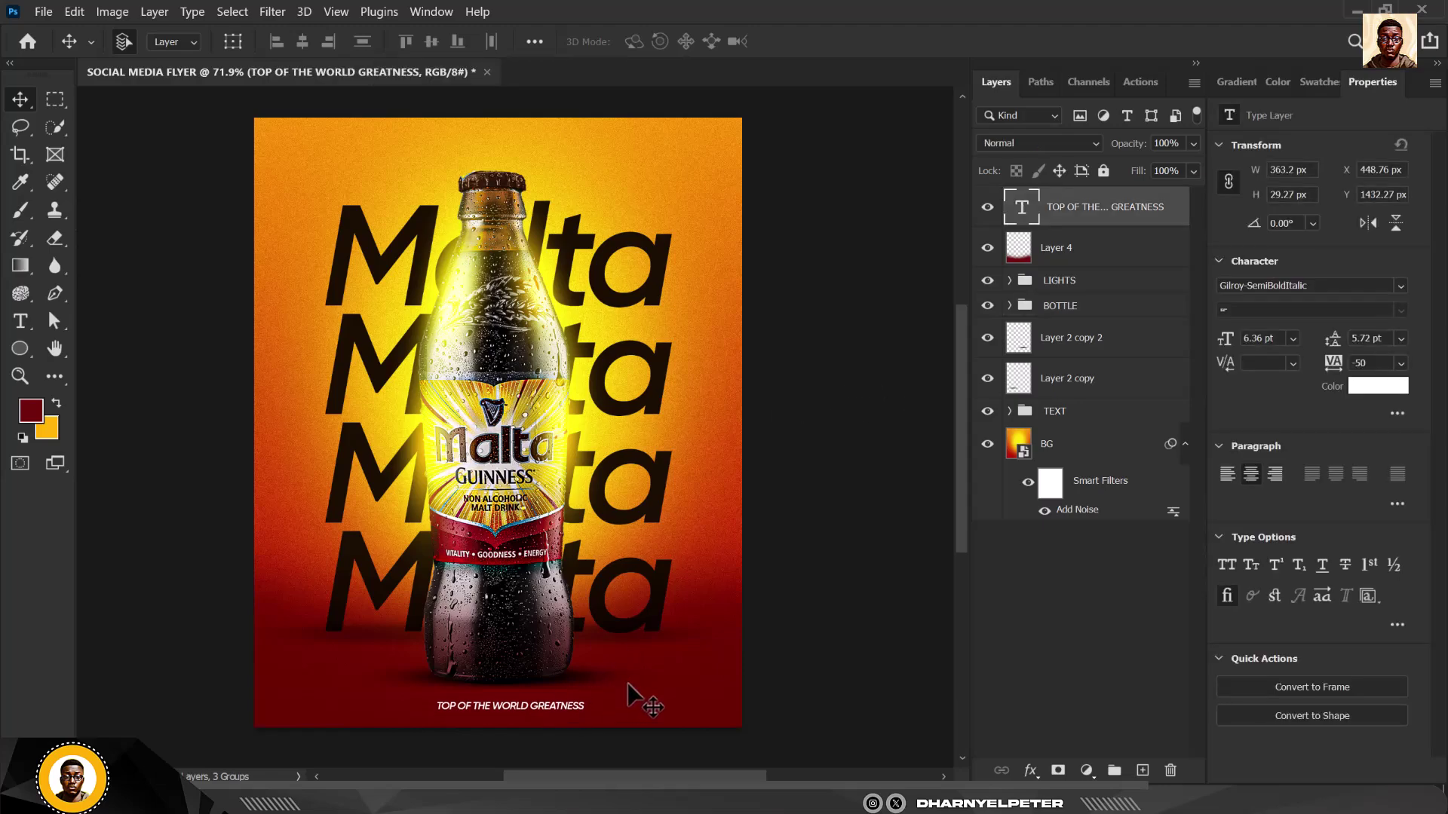
key("shift+Down")
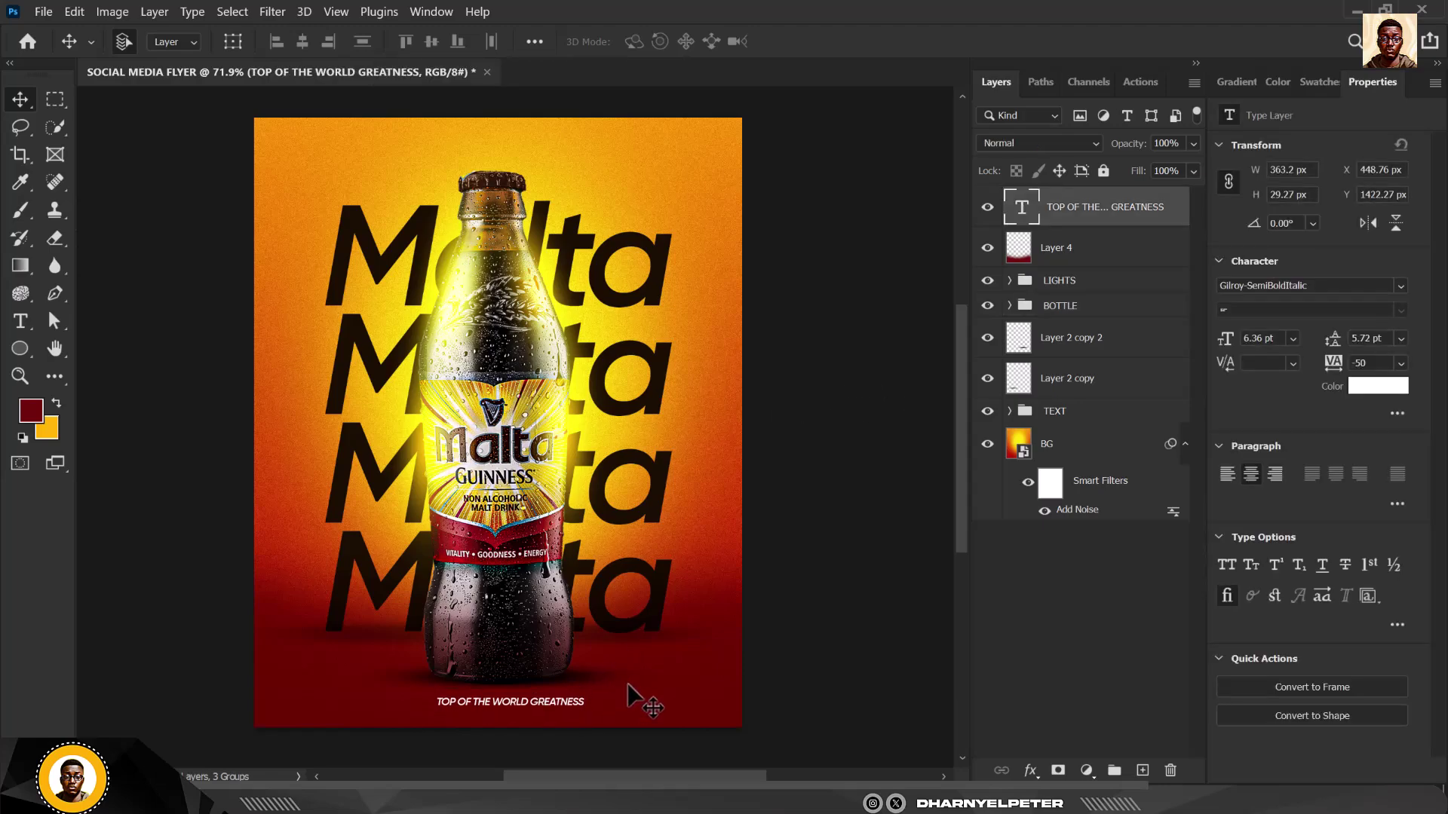
left_click(1398, 366)
left_click(1379, 592)
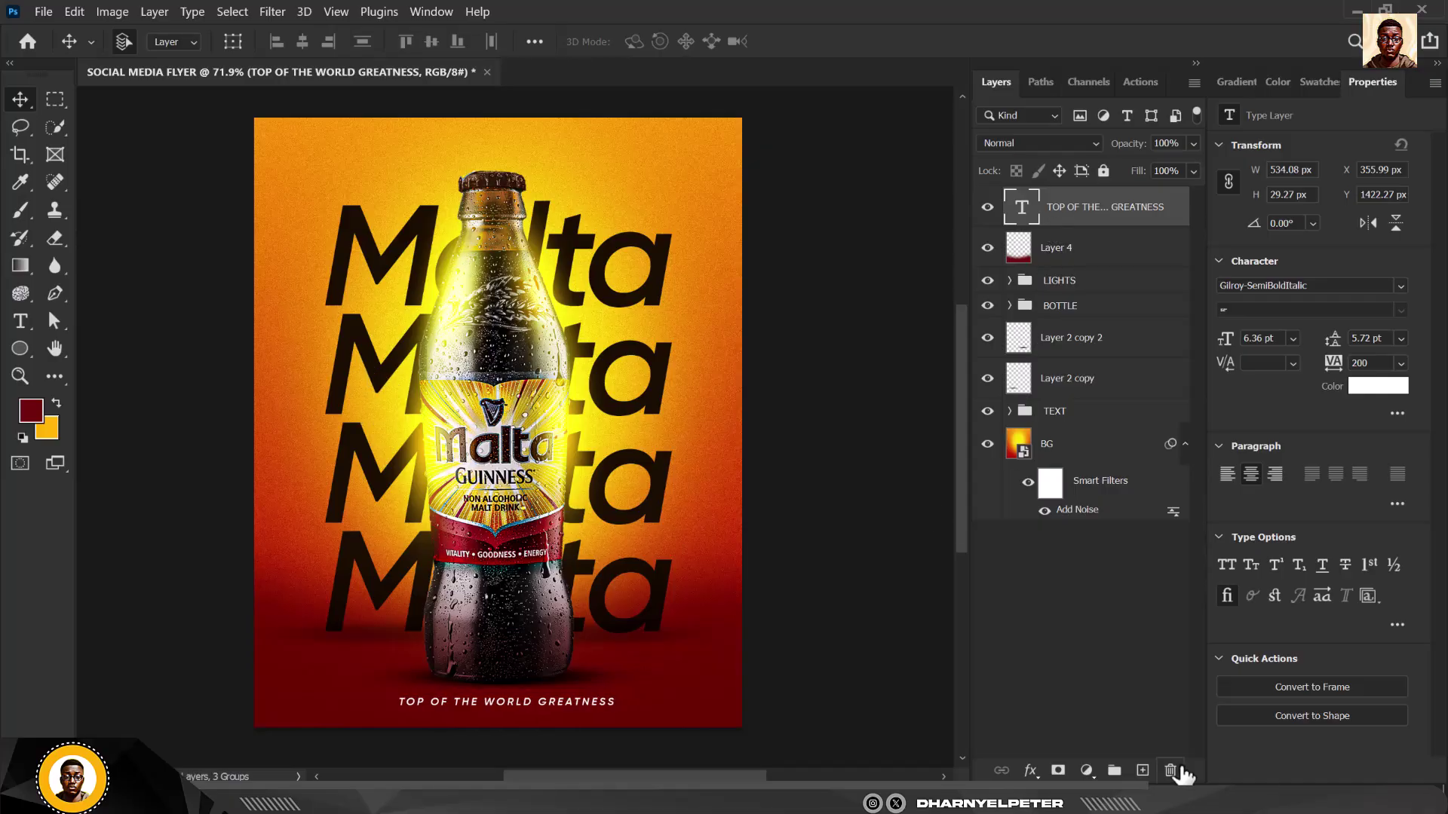
Create a new layer above the tagline and set the foreground colour to dark maroon 370302 for the Brush tool.
left_click(1142, 769)
key("i")
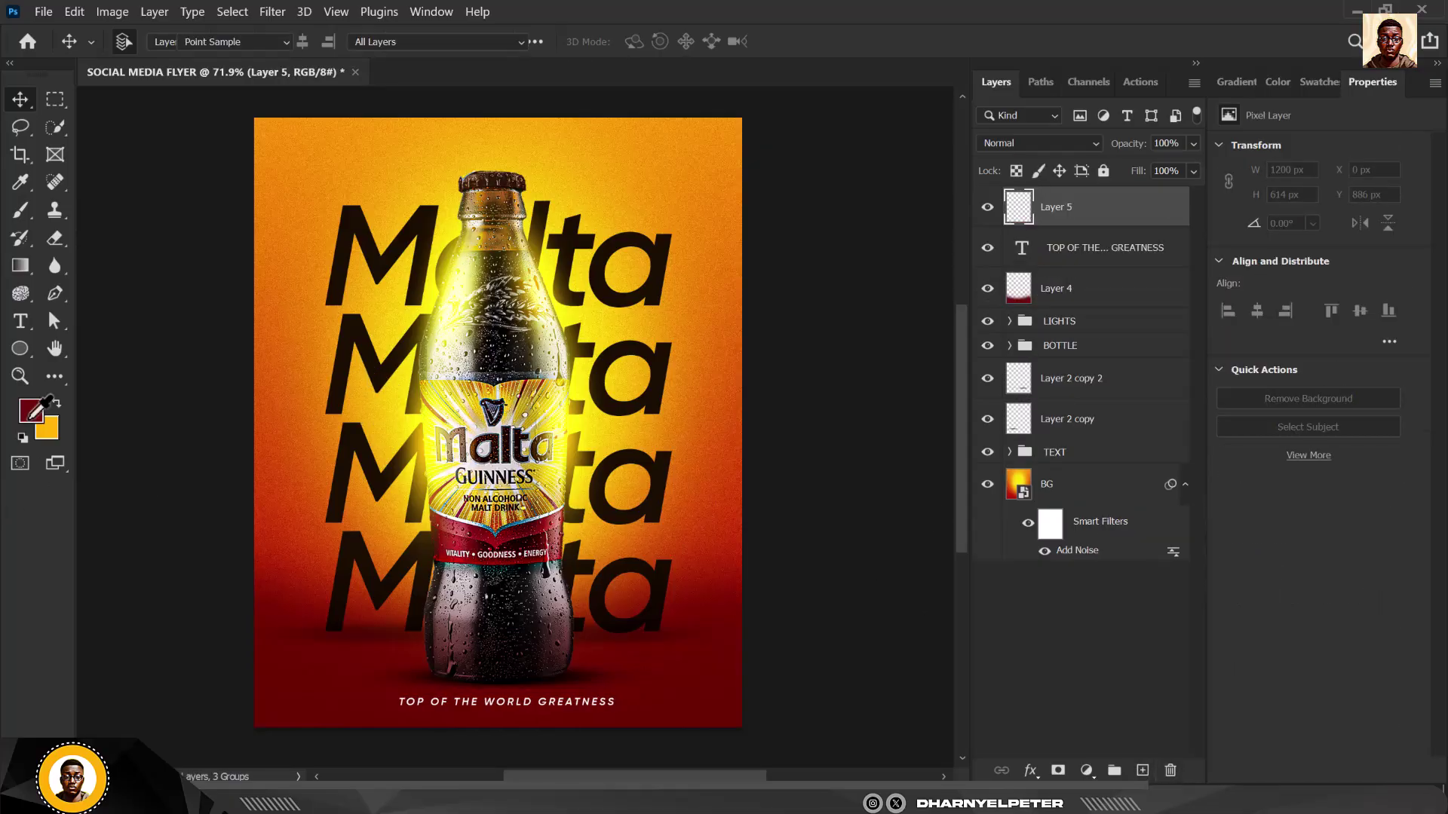
left_click(32, 413)
left_click_drag(1071, 300, 1083, 357)
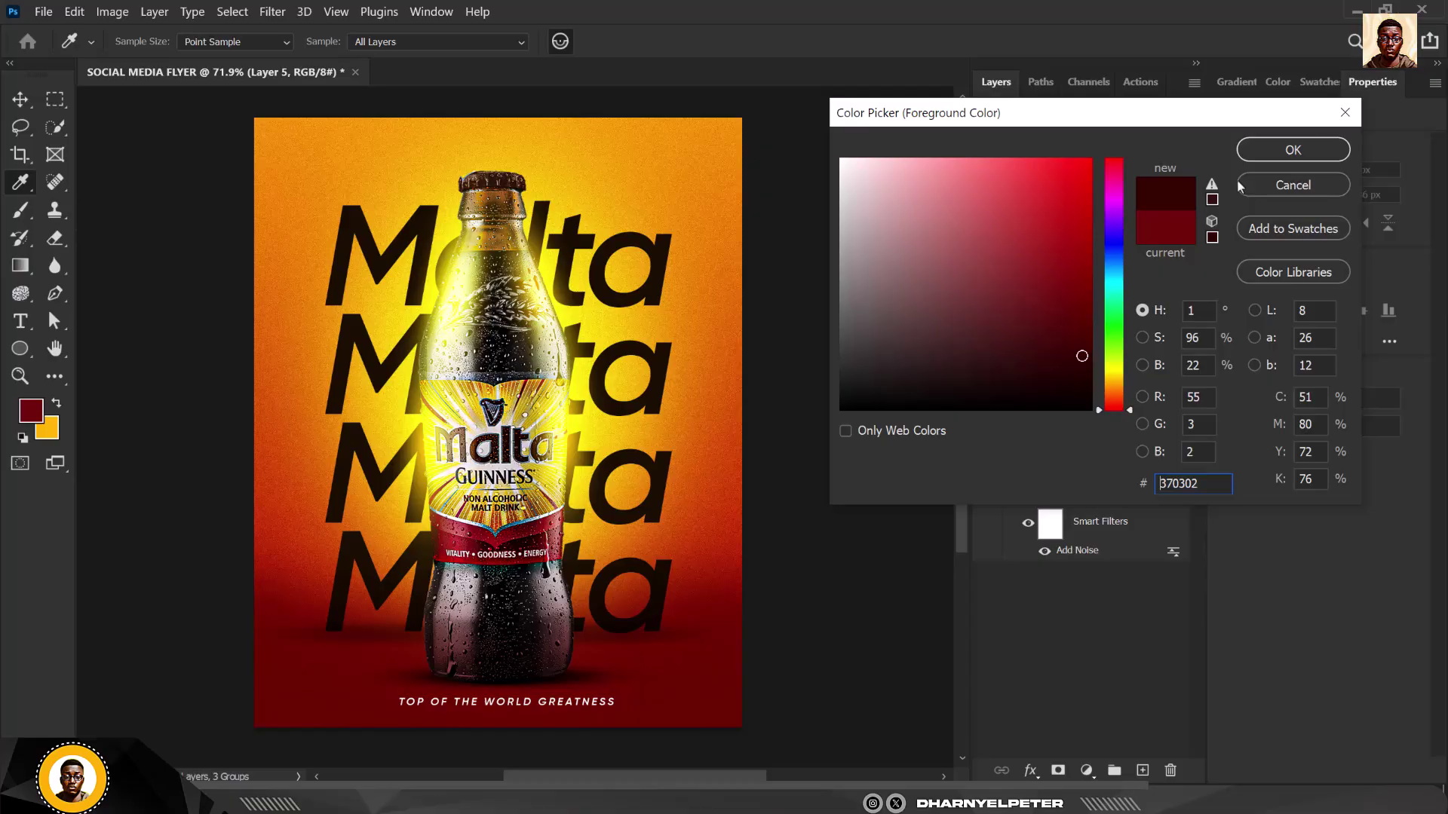
left_click(1293, 153)
key("b")
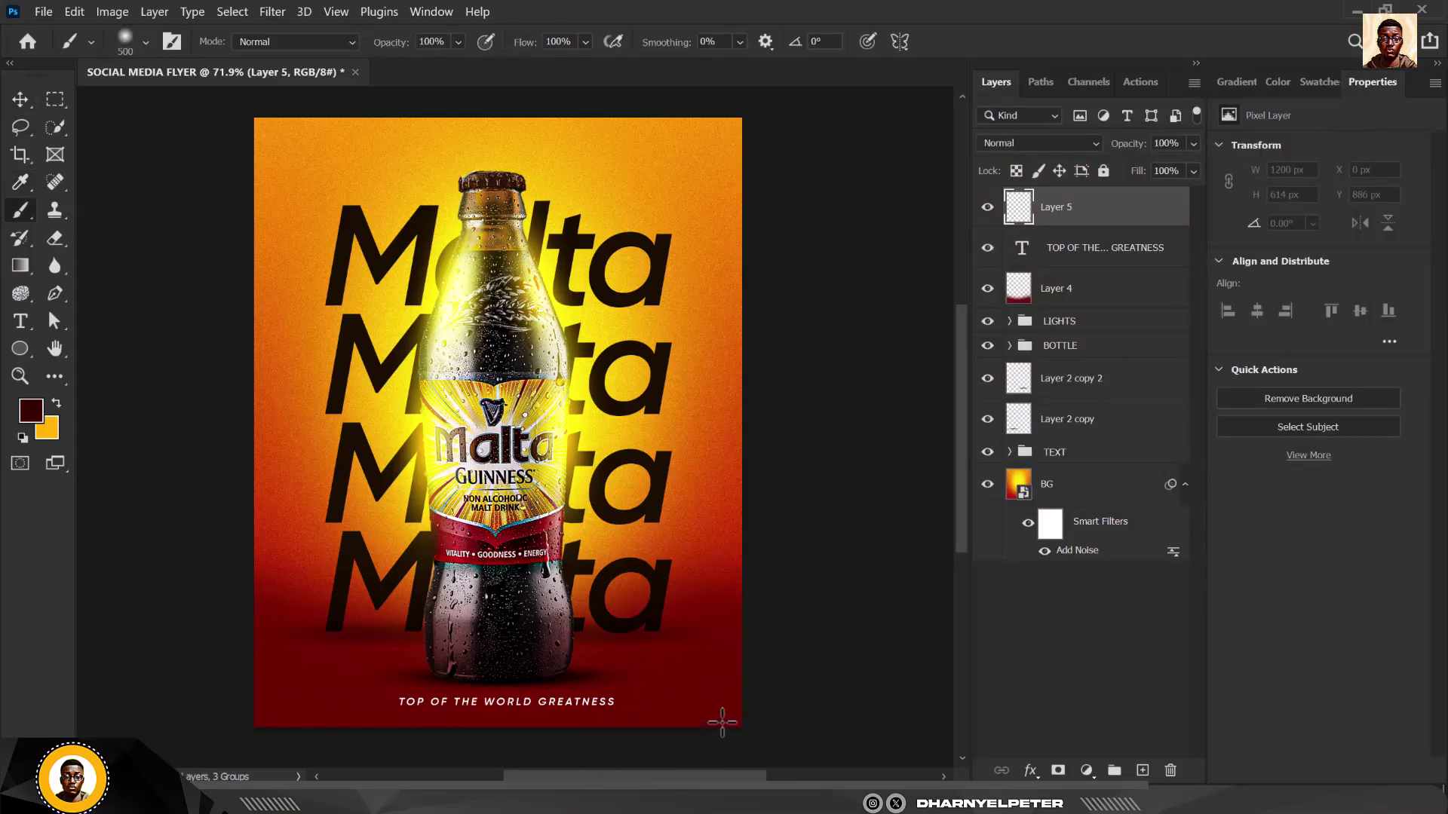
Paint dark maroon around the flyer's bottom corners and lower edges with a soft brush enlarged to 800 px.
scroll(726, 555, "down", 3)
key("bracketleft")
key("bracketleft")
key("bracketright")
key("bracketright")
key("bracketright")
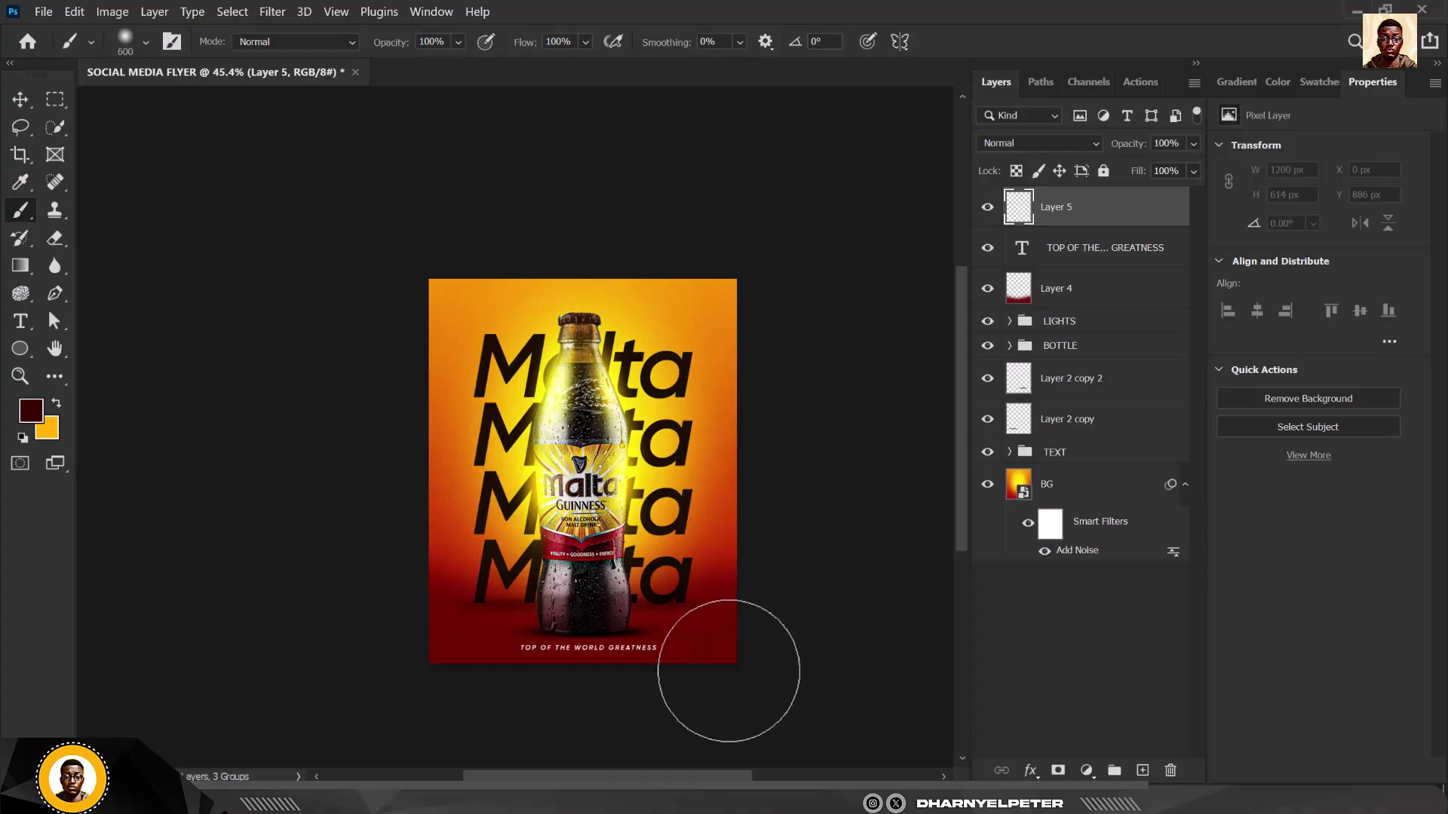
key("bracketright")
key("bracketright")
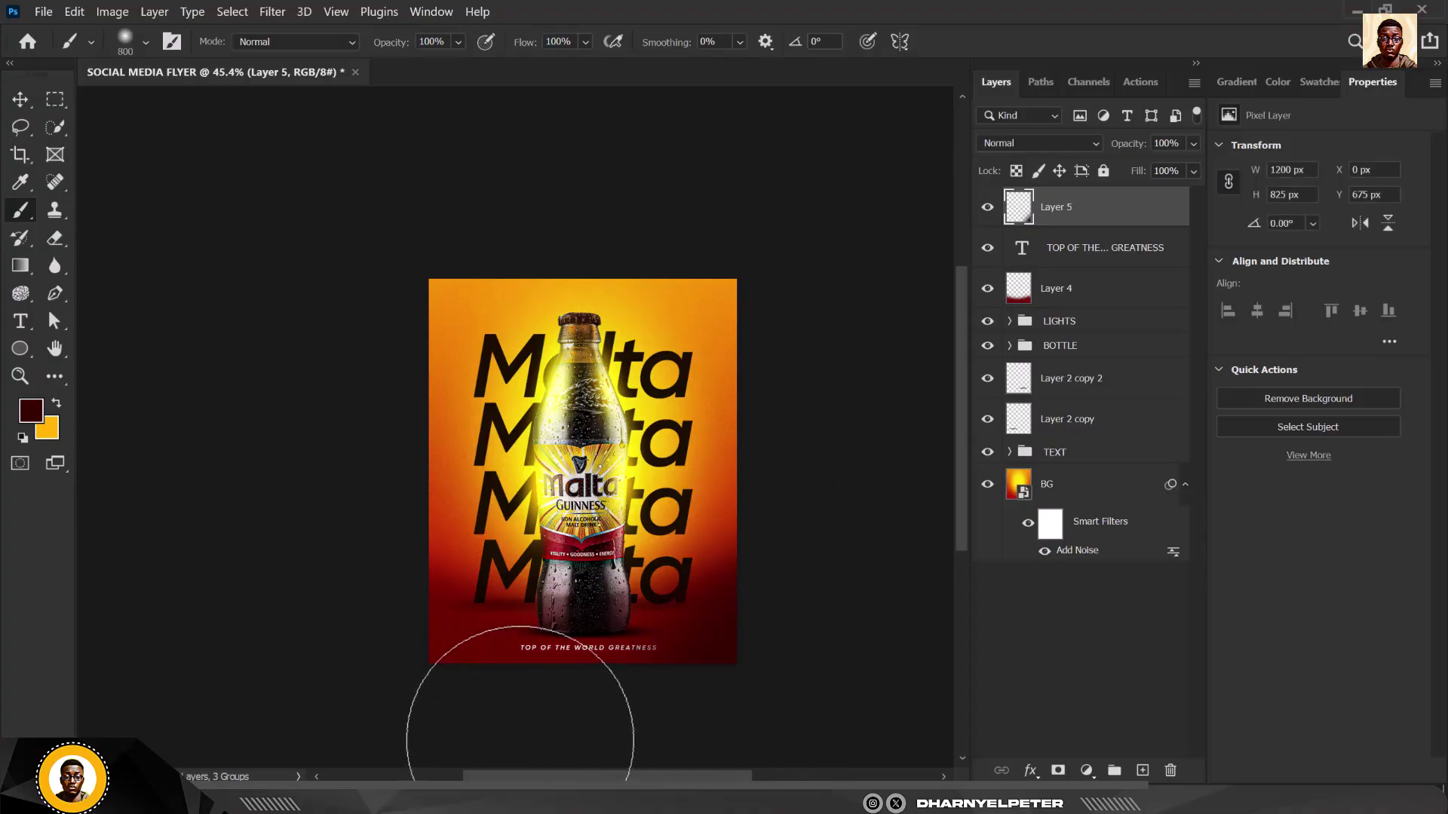
mouse_move(520, 739)
left_mouse_down()
mouse_move(344, 591)
mouse_move(468, 743)
mouse_move(420, 695)
mouse_move(582, 598)
mouse_move(759, 598)
mouse_move(563, 647)
left_mouse_up()
scroll(603, 529, "up", 2)
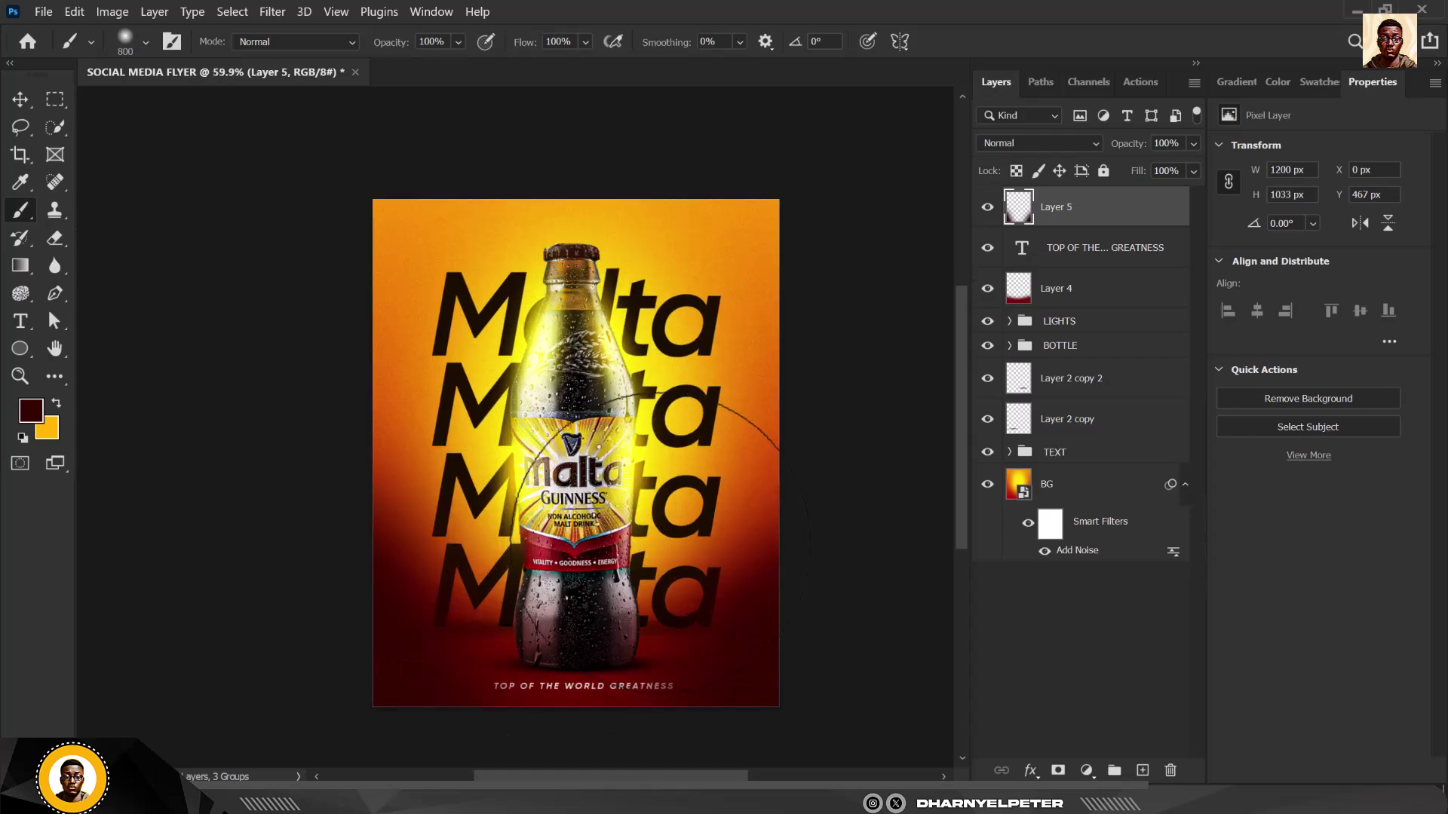
scroll(660, 539, "up", 2)
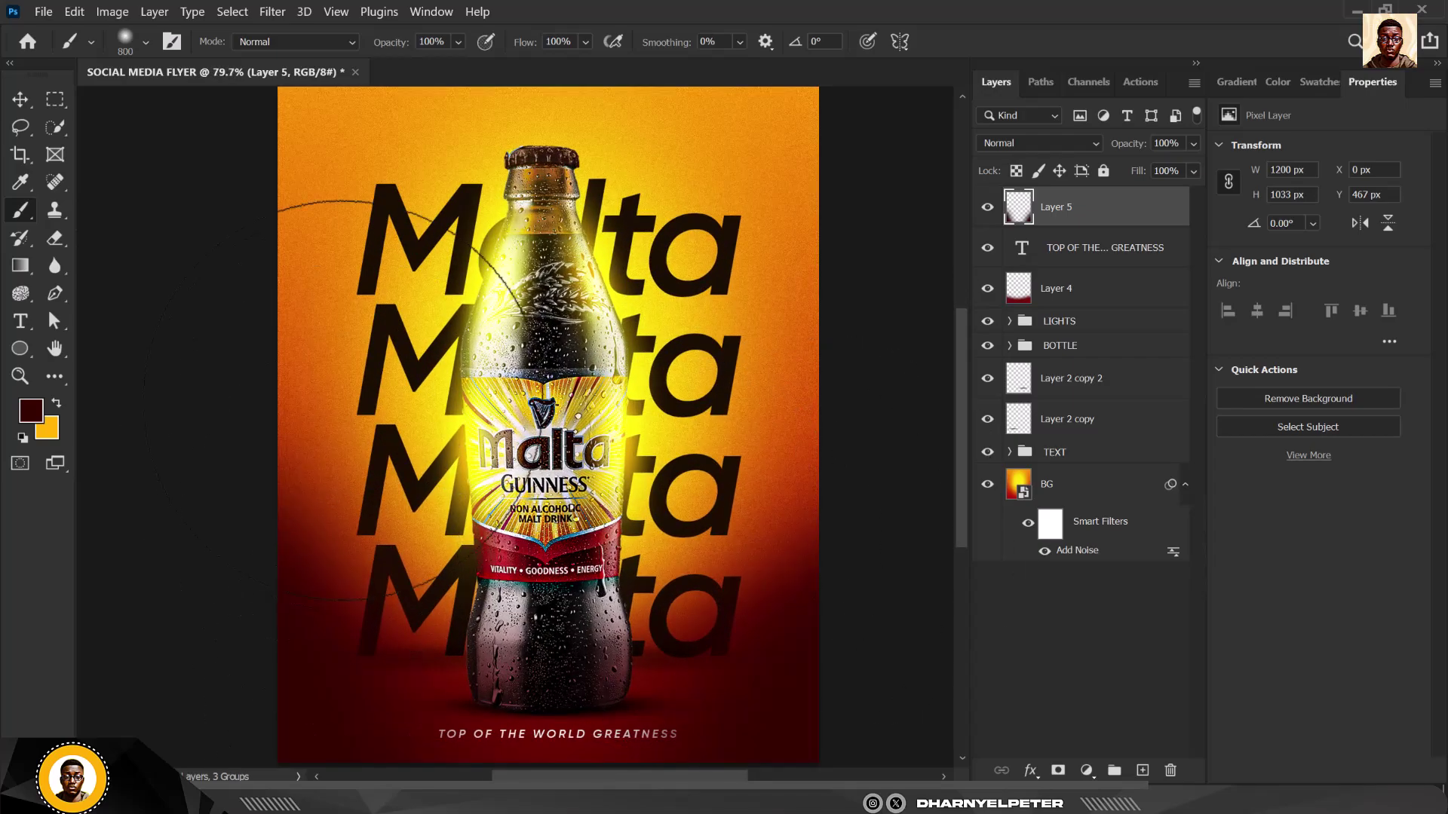
scroll(342, 407, "down", 1)
left_click(20, 99)
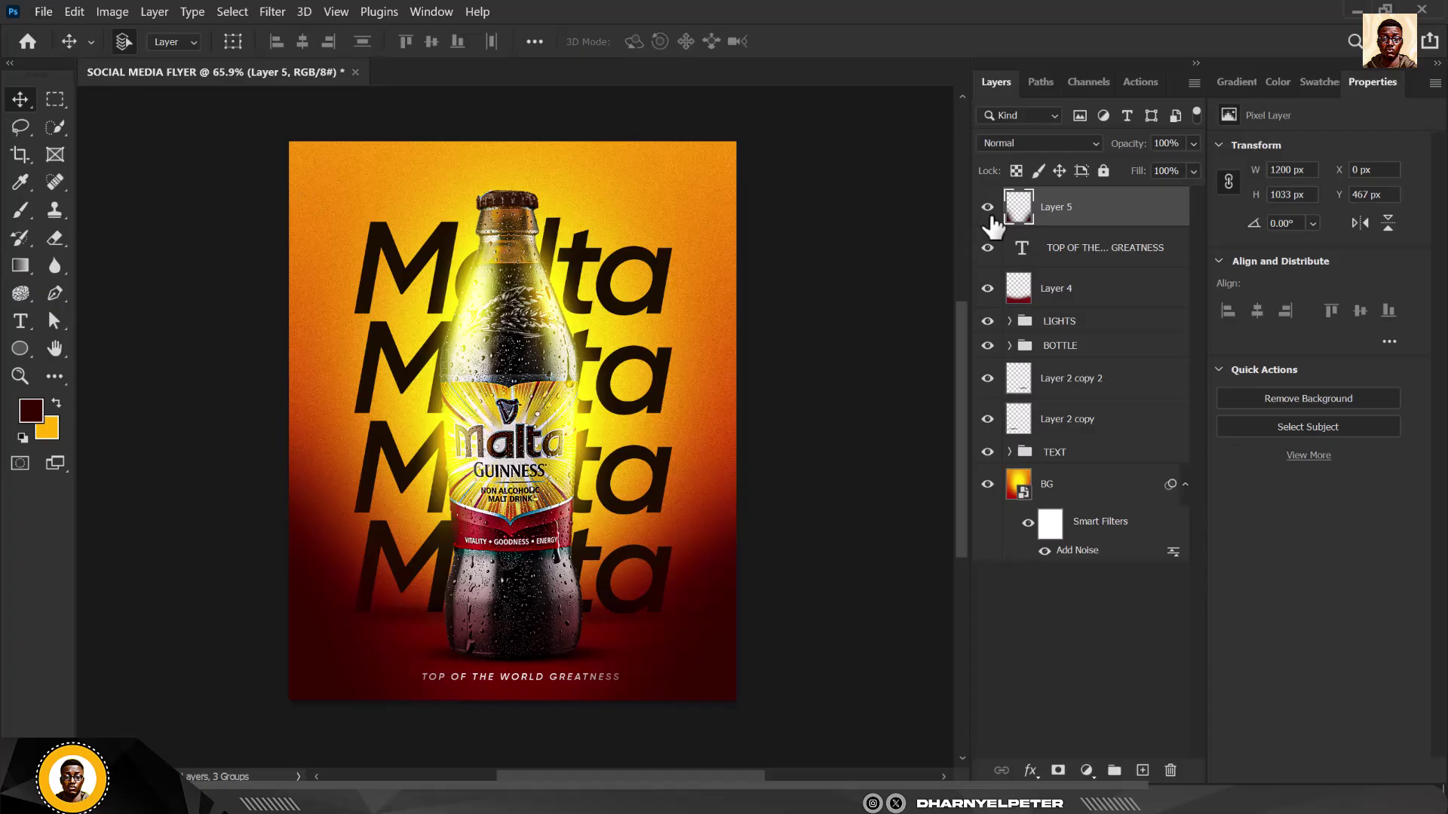
Add a Color Balance adjustment layer on top, shifting the midtones towards red and setting their yellow-blue balance to -10.
left_click(1087, 771)
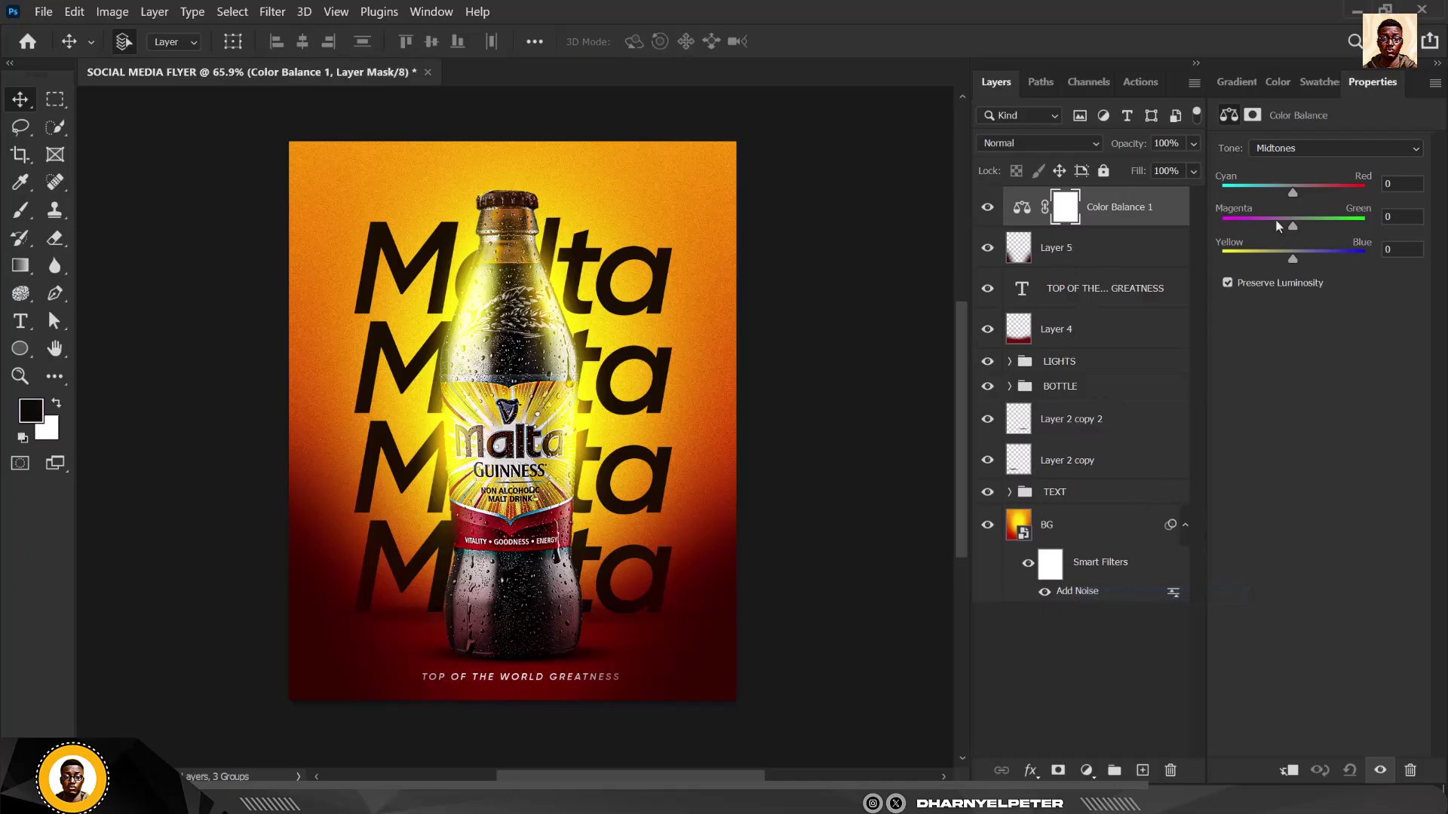
left_click_drag(1293, 193, 1305, 190)
left_click_drag(1292, 261, 1286, 261)
Set the Color Balance shadows' yellow-blue value to +11.
left_click(1306, 151)
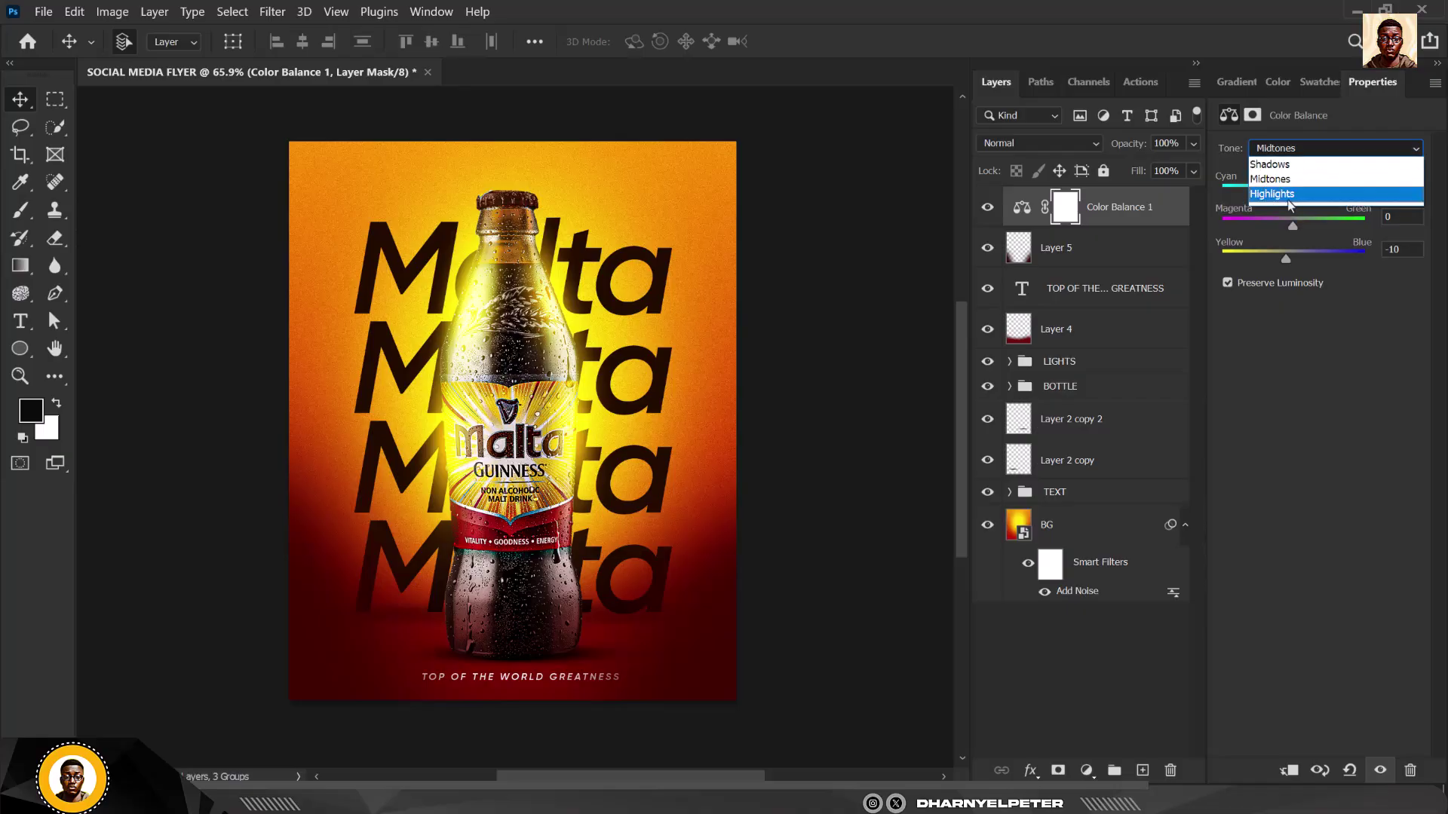
left_click(1297, 163)
left_click_drag(1295, 258, 1302, 261)
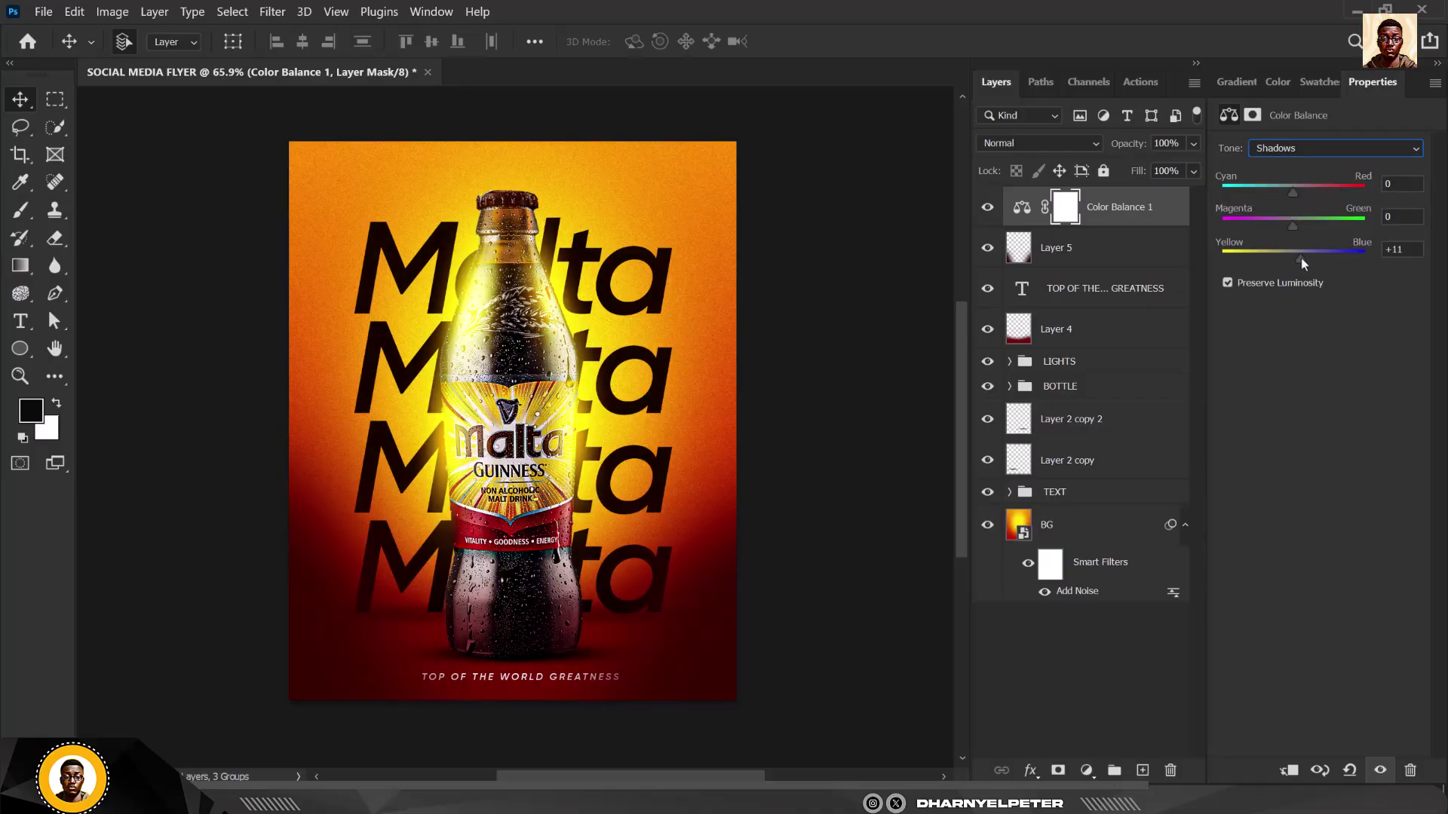
Shift the Color Balance highlights slightly towards red, deselect the layer and fit the whole flyer in view.
left_click(1310, 147)
left_click(1297, 197)
left_click_drag(1293, 195, 1304, 194)
left_click(856, 190)
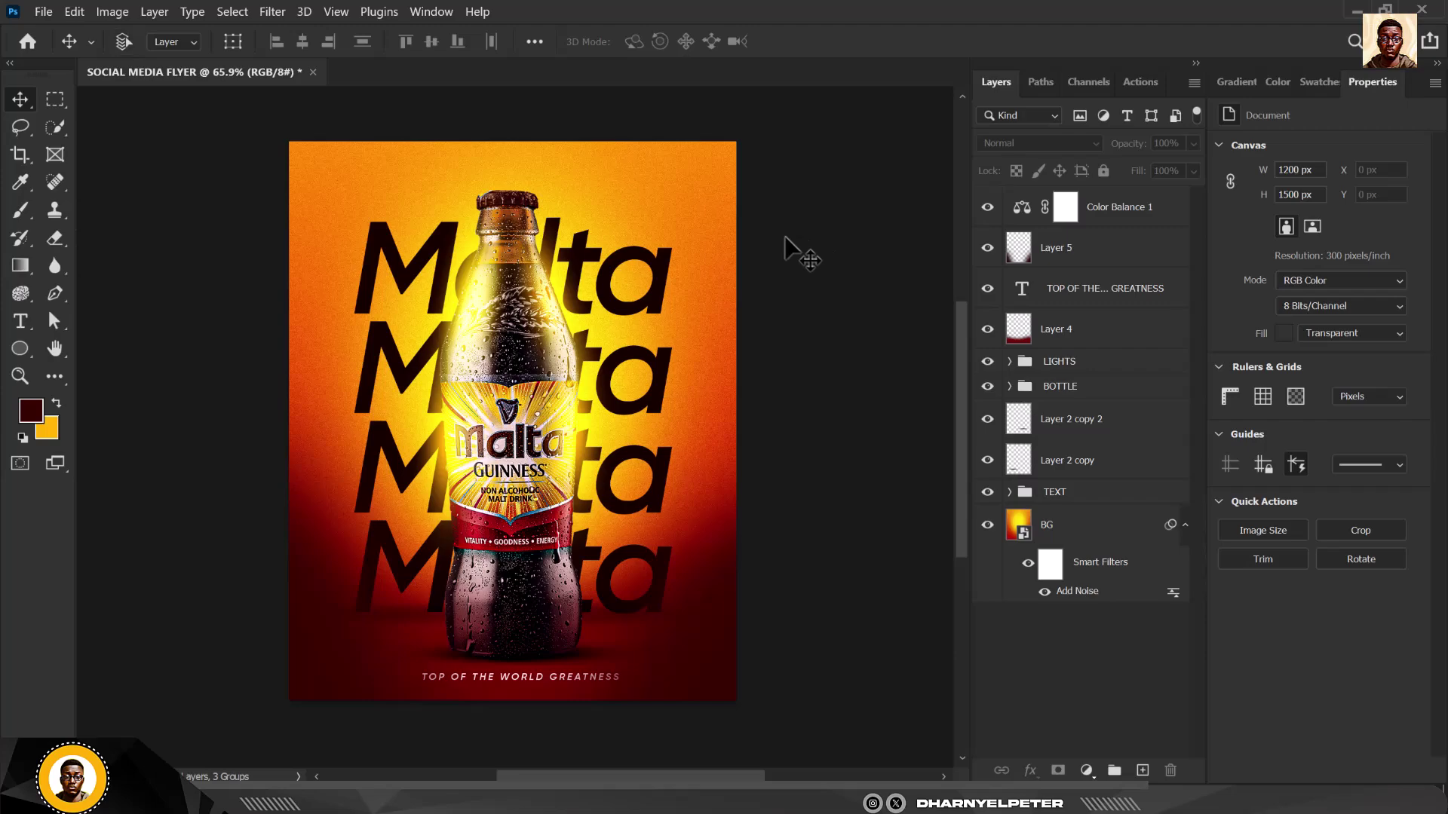
key("ctrl+0")
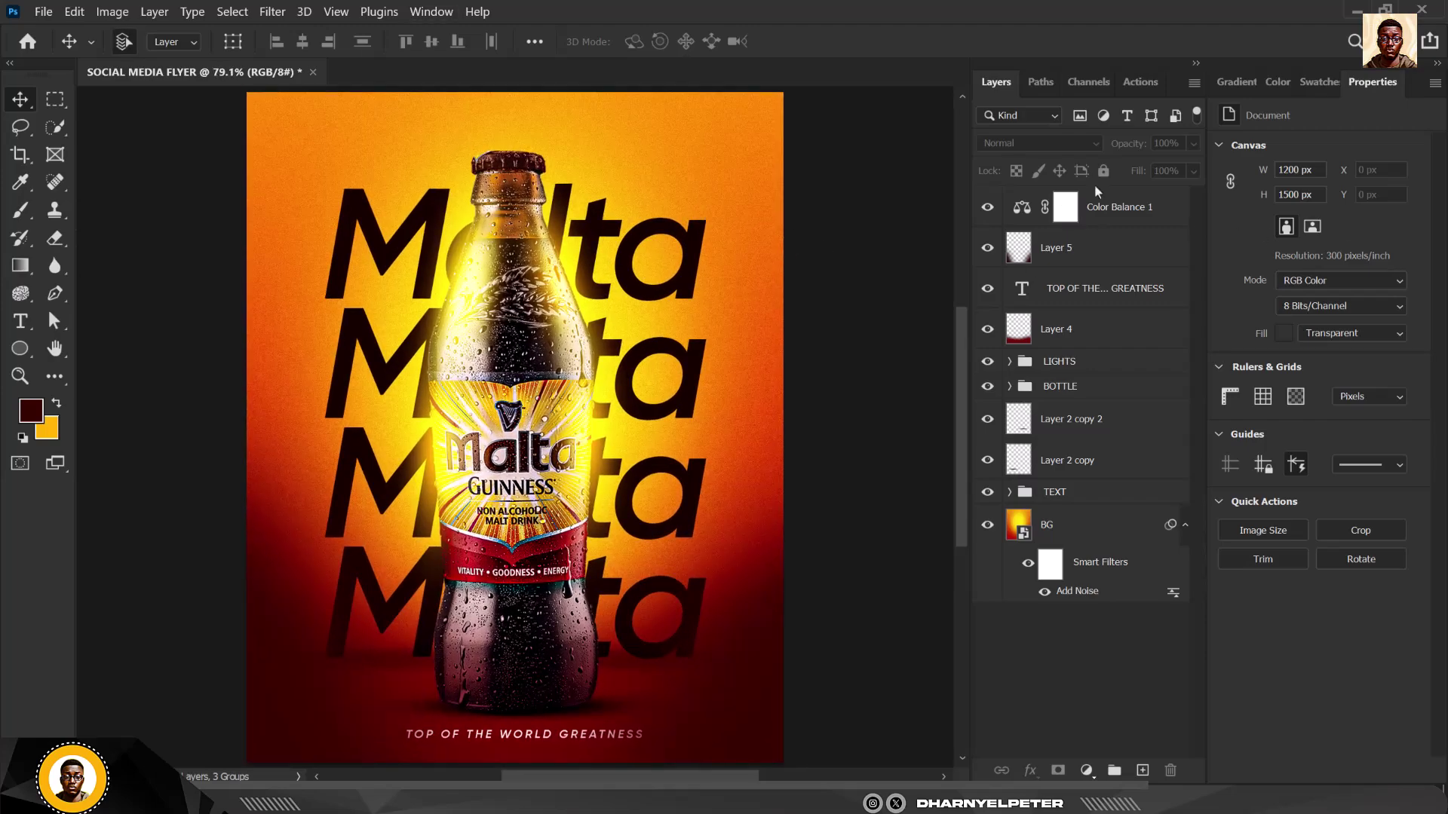